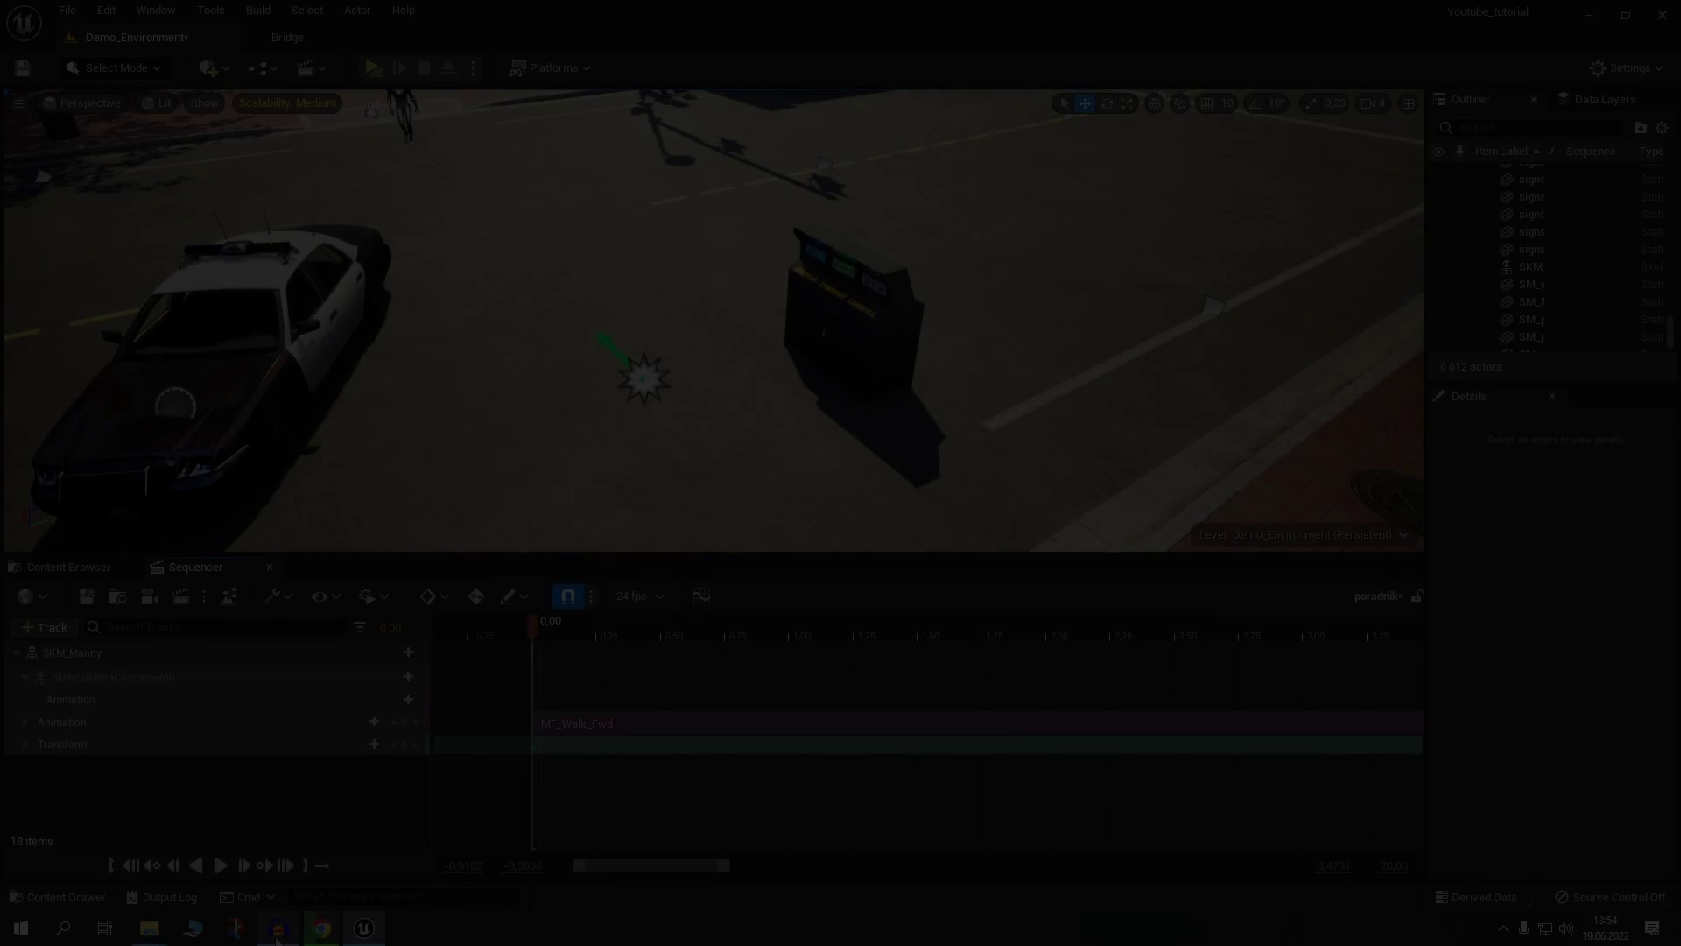
- Frame the street view toward the trash bins and the police car
left_click(277, 937)
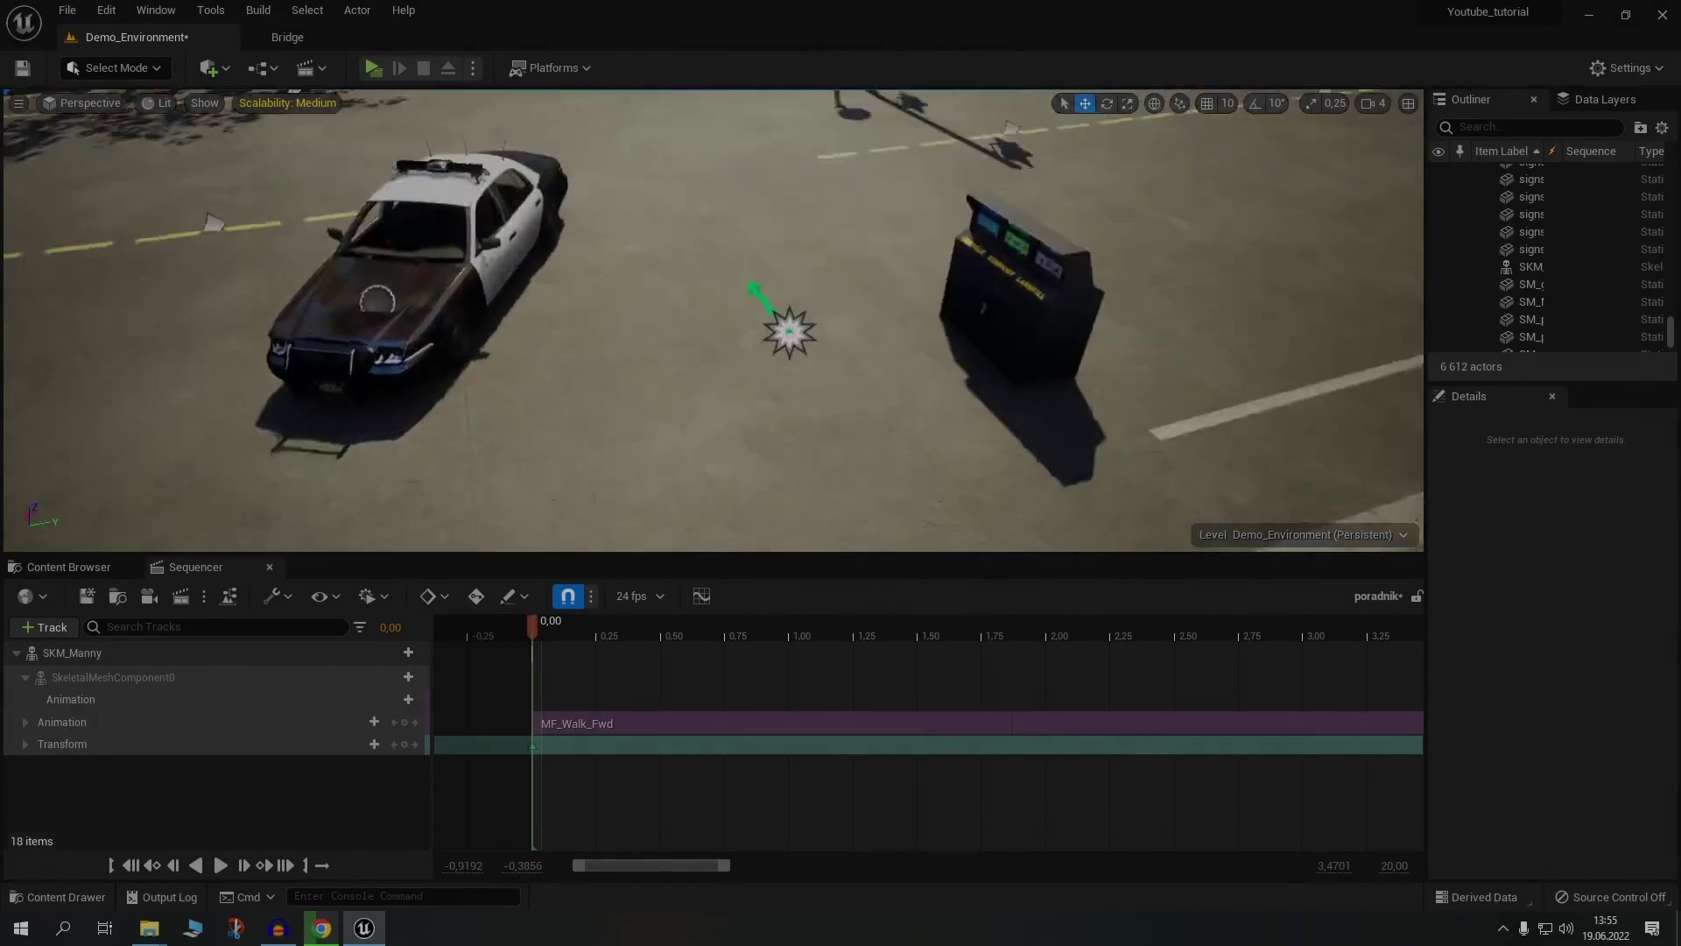
right_click_drag(714, 320, 713, 350)
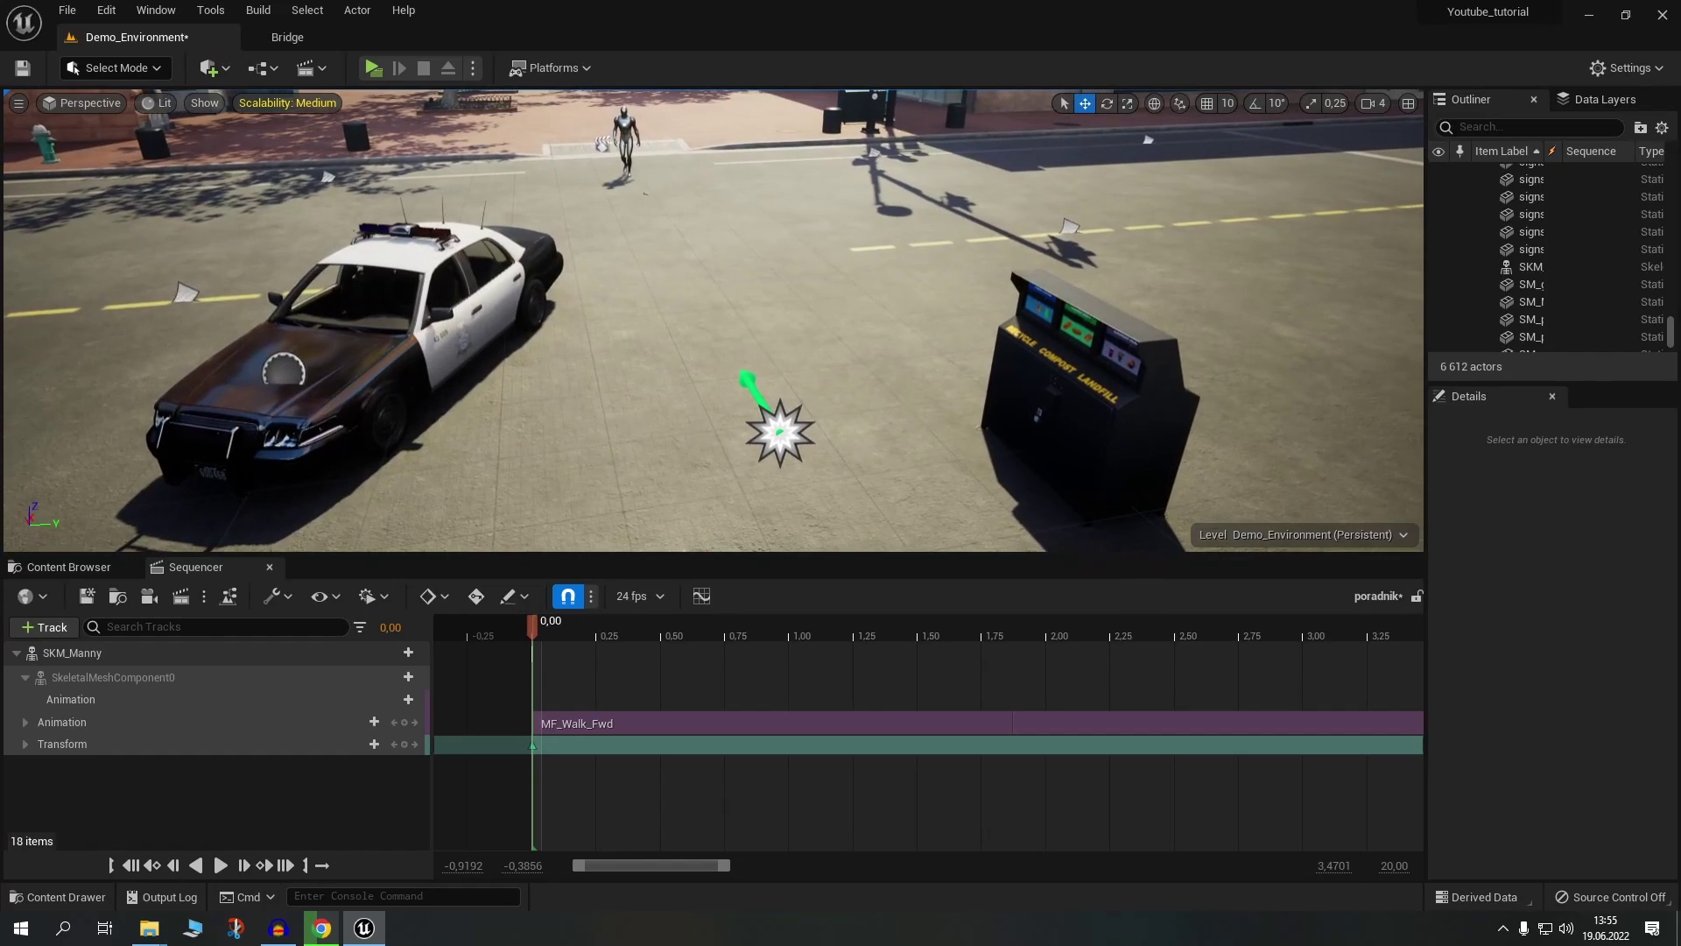
right_click_drag(742, 392, 743, 393)
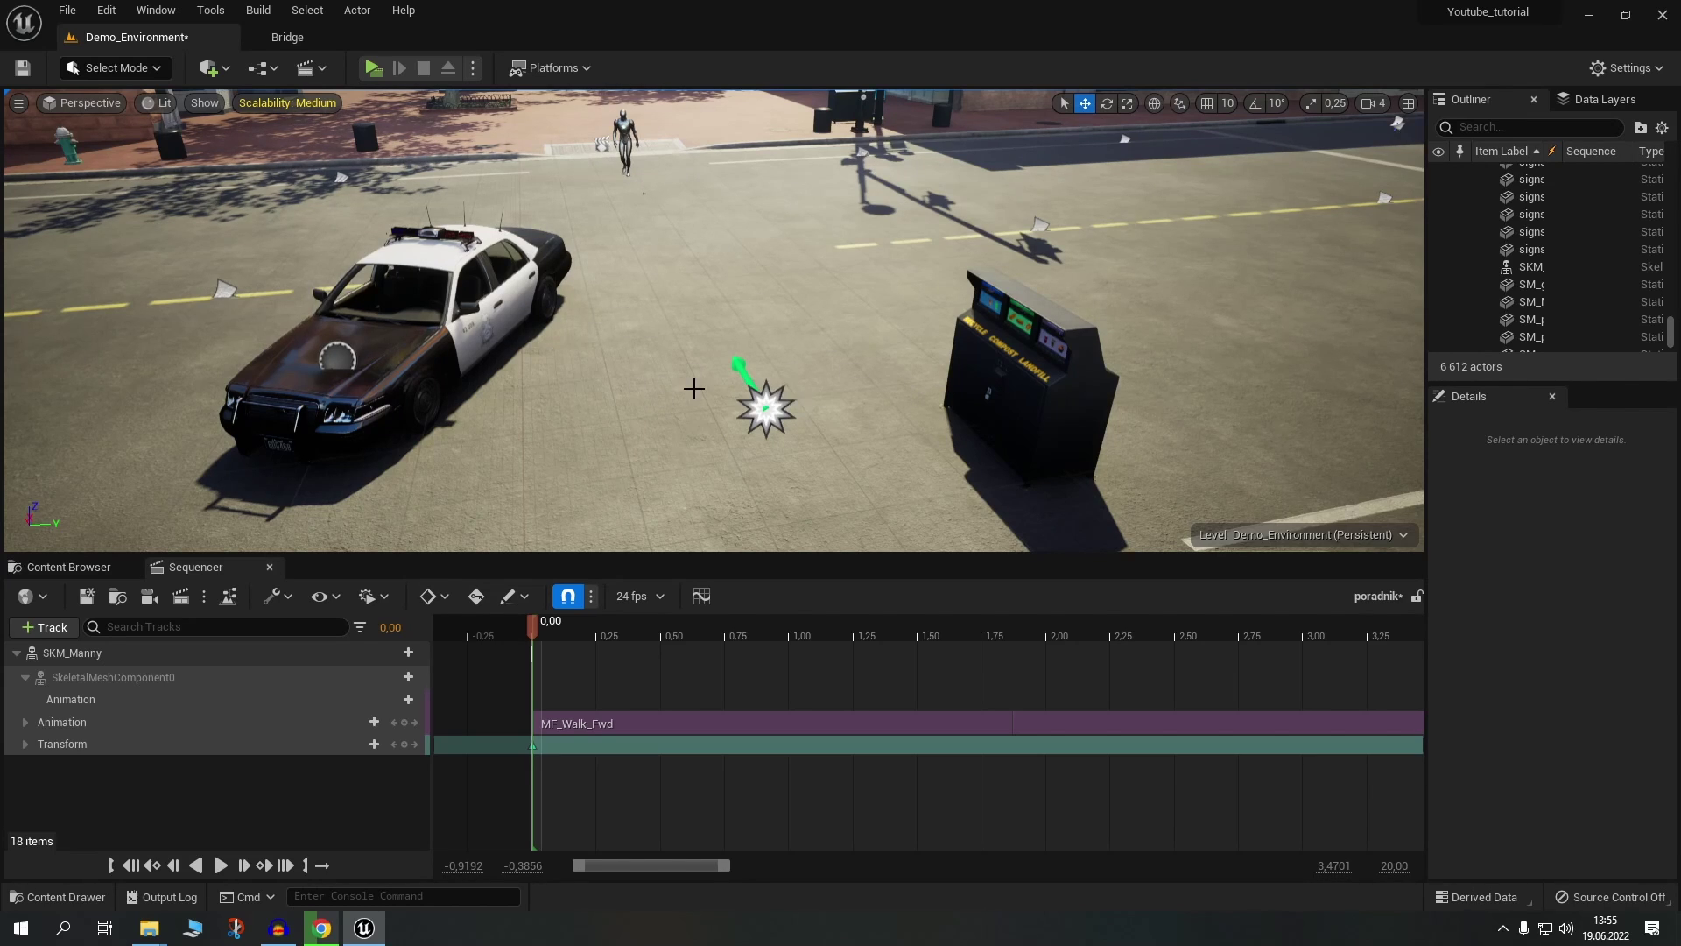
mouse_move(695, 388)
right_mouse_down()
mouse_move(613, 351)
mouse_move(700, 469)
mouse_move(913, 277)
mouse_move(899, 282)
right_mouse_up()
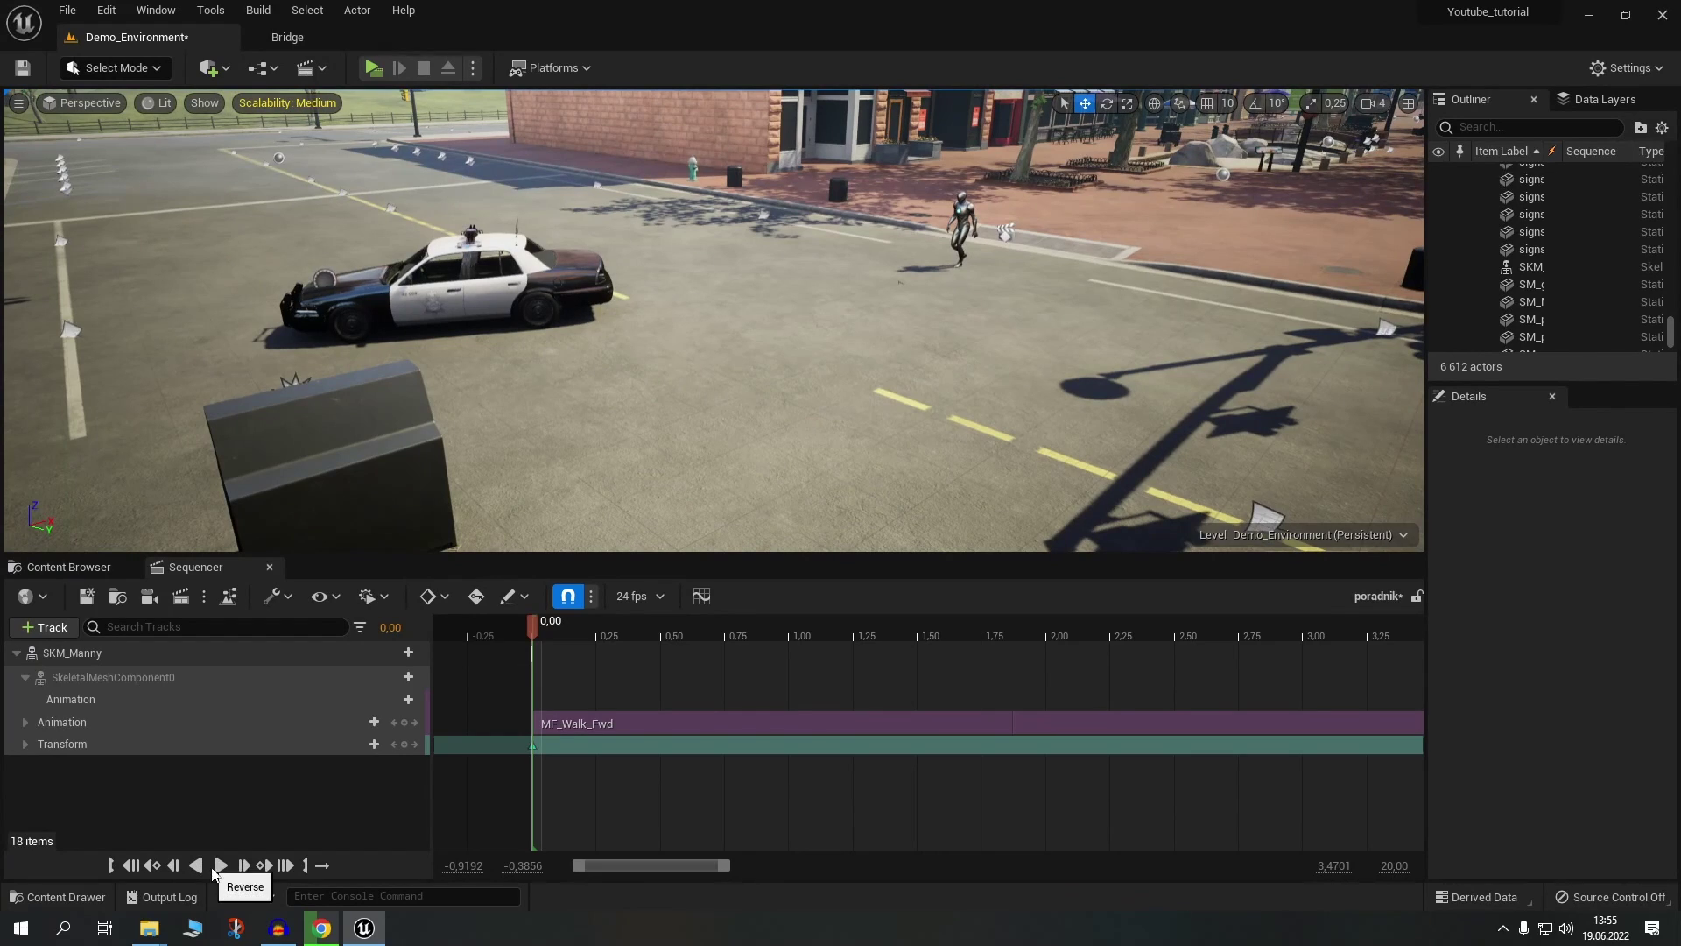
- Play Manny's walk sequence while circling the police car, then stop playback
left_click(216, 868)
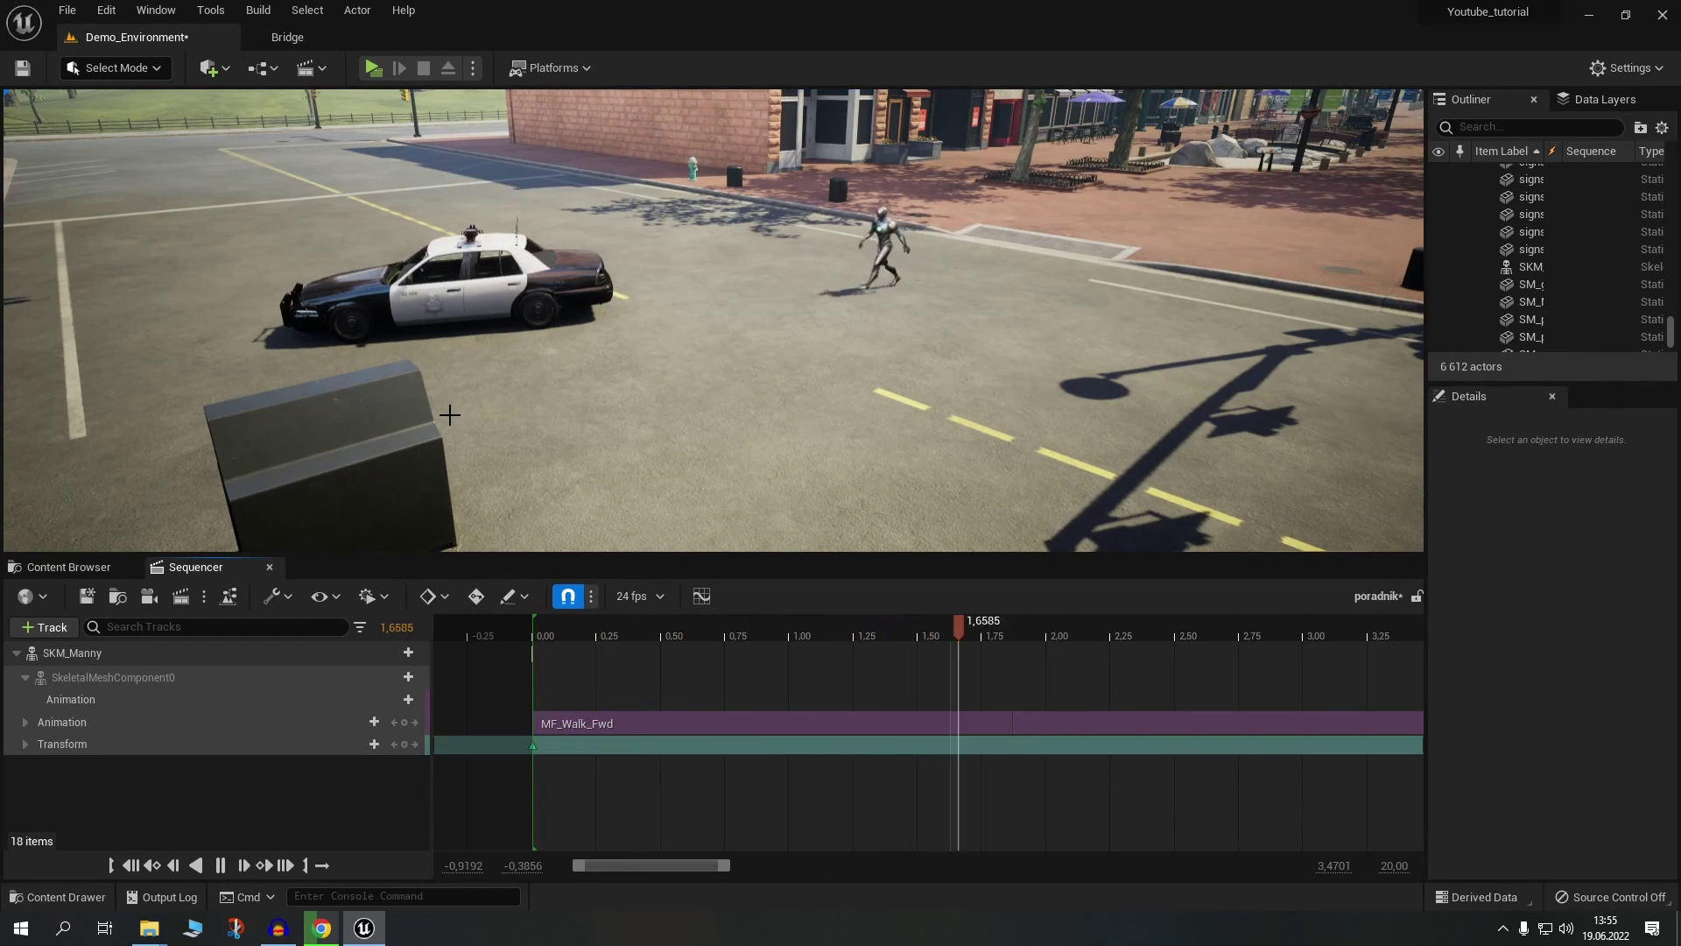
right_click_drag(449, 415, 368, 412)
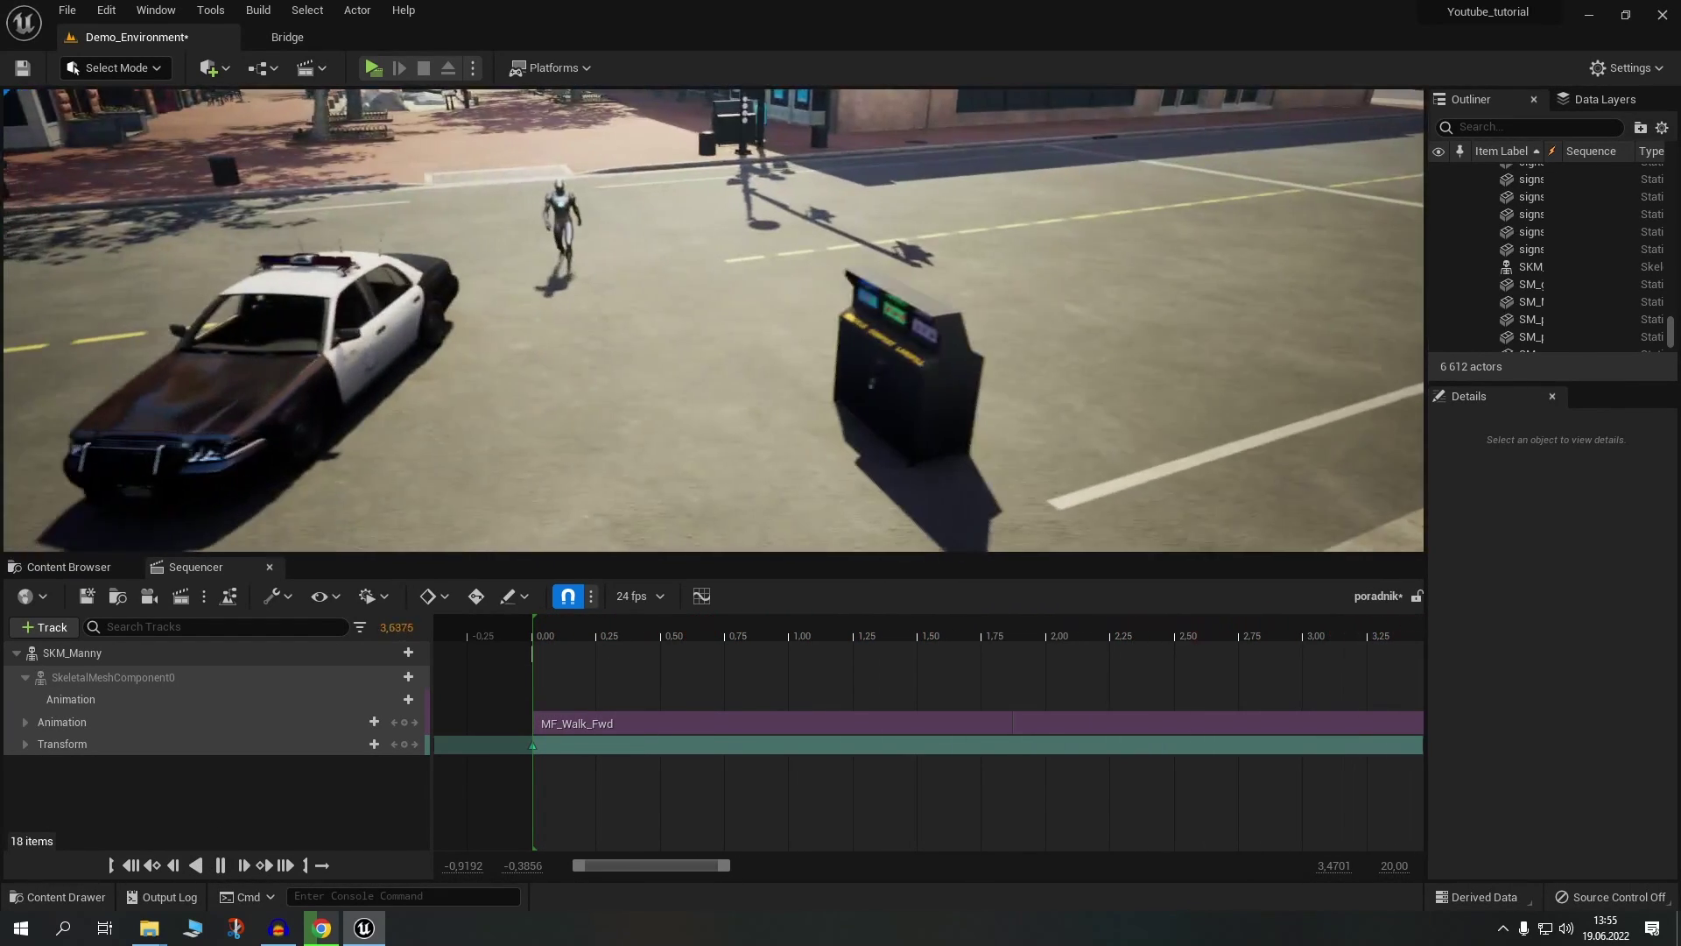
left_click_drag(368, 411, 528, 368)
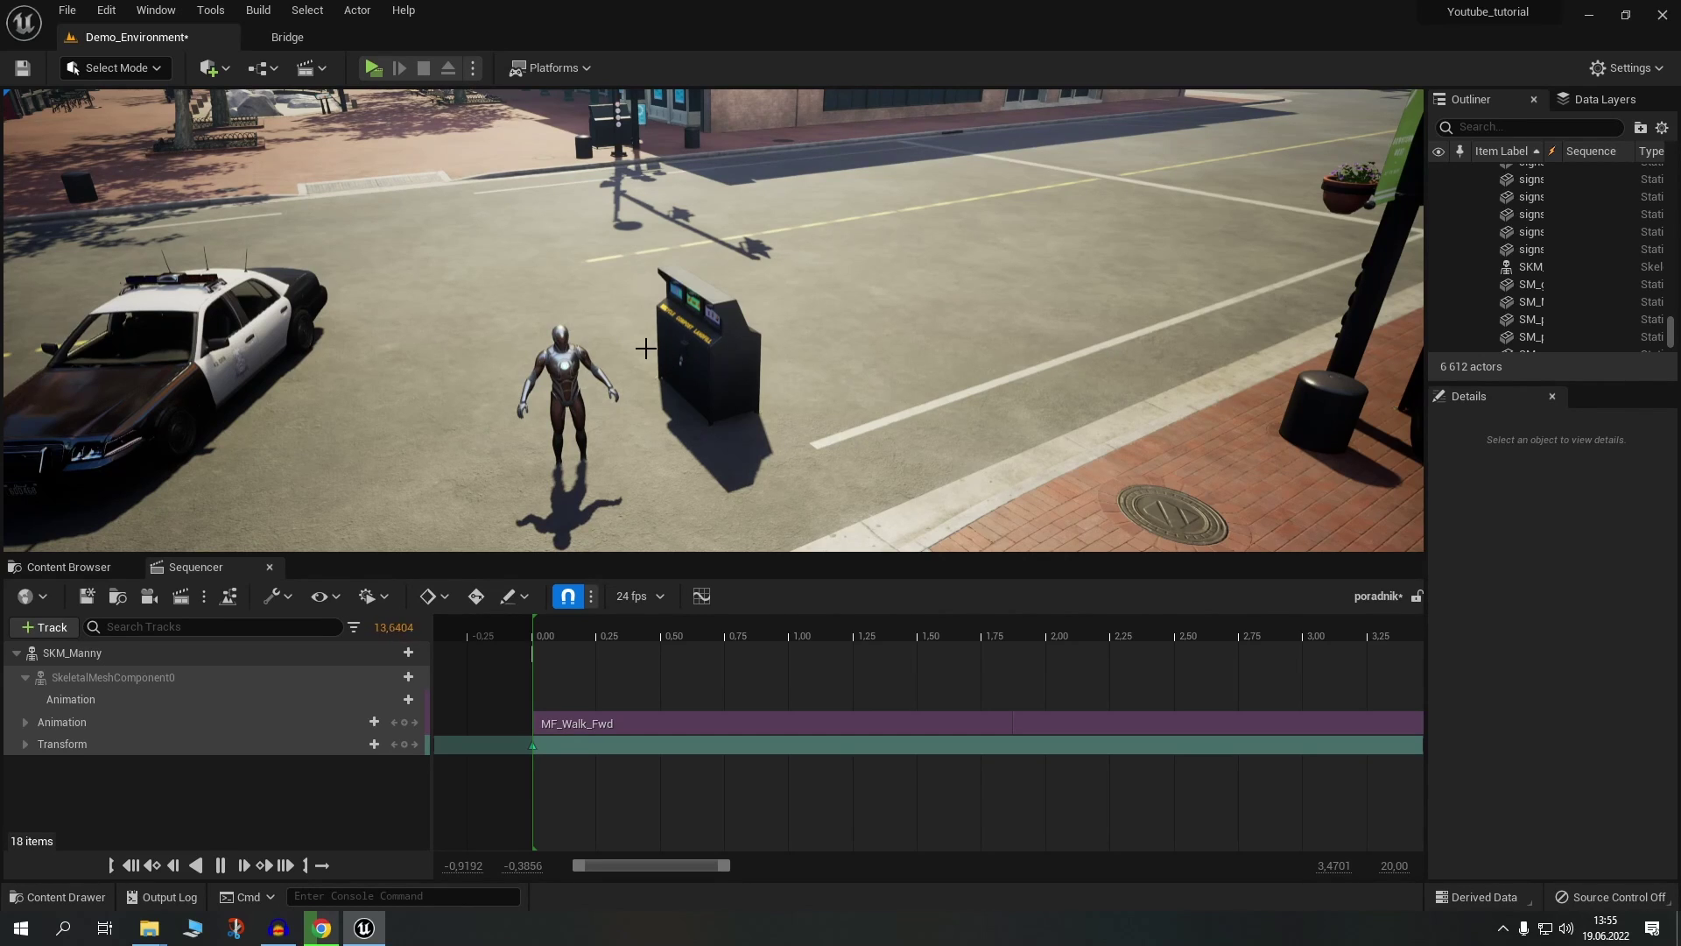
key("space")
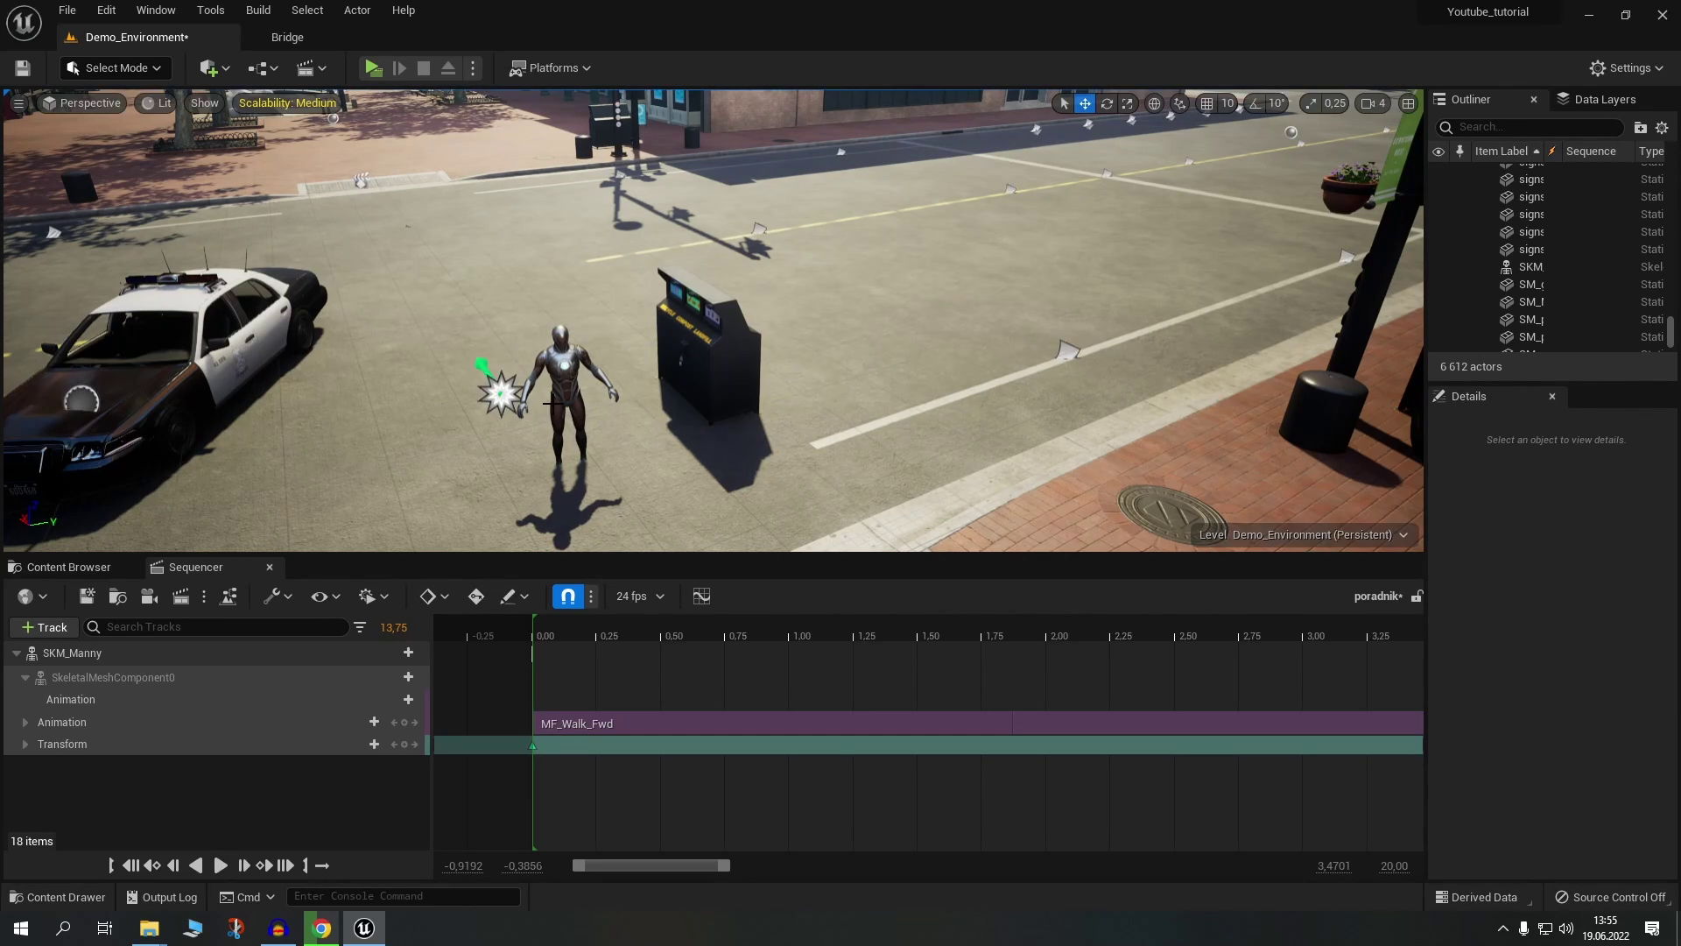
- Select SKM_Manny and raise it slightly along the Z axis
right_click_drag(442, 395, 496, 379)
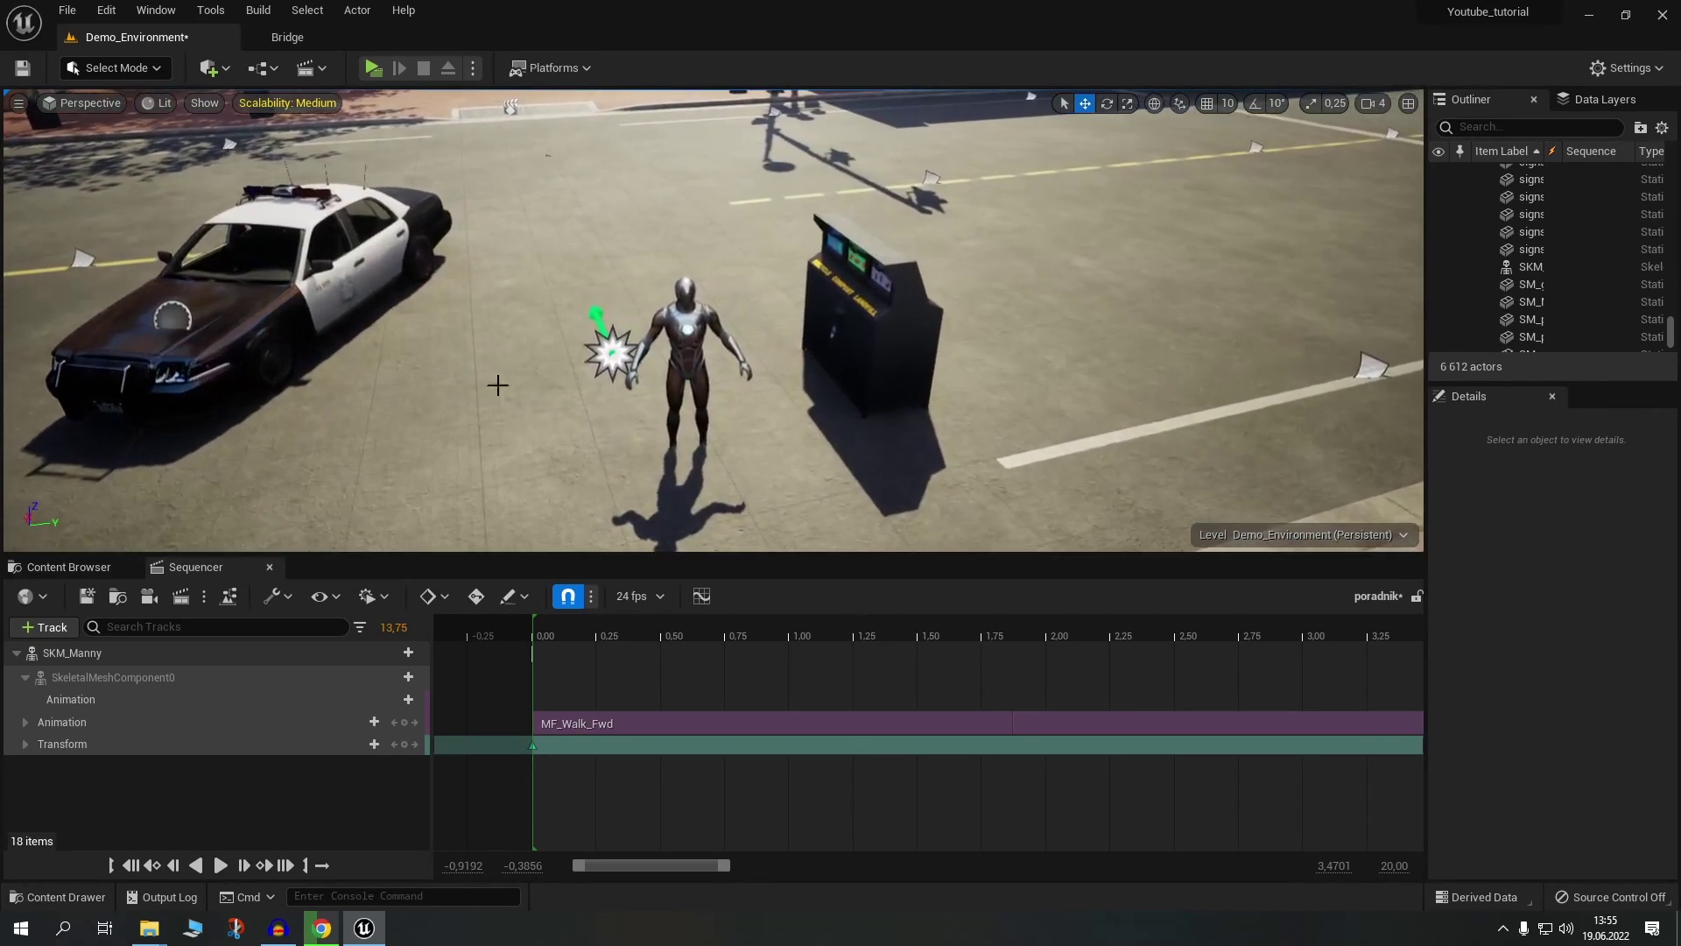
left_click(679, 340)
left_click_drag(685, 399, 691, 388)
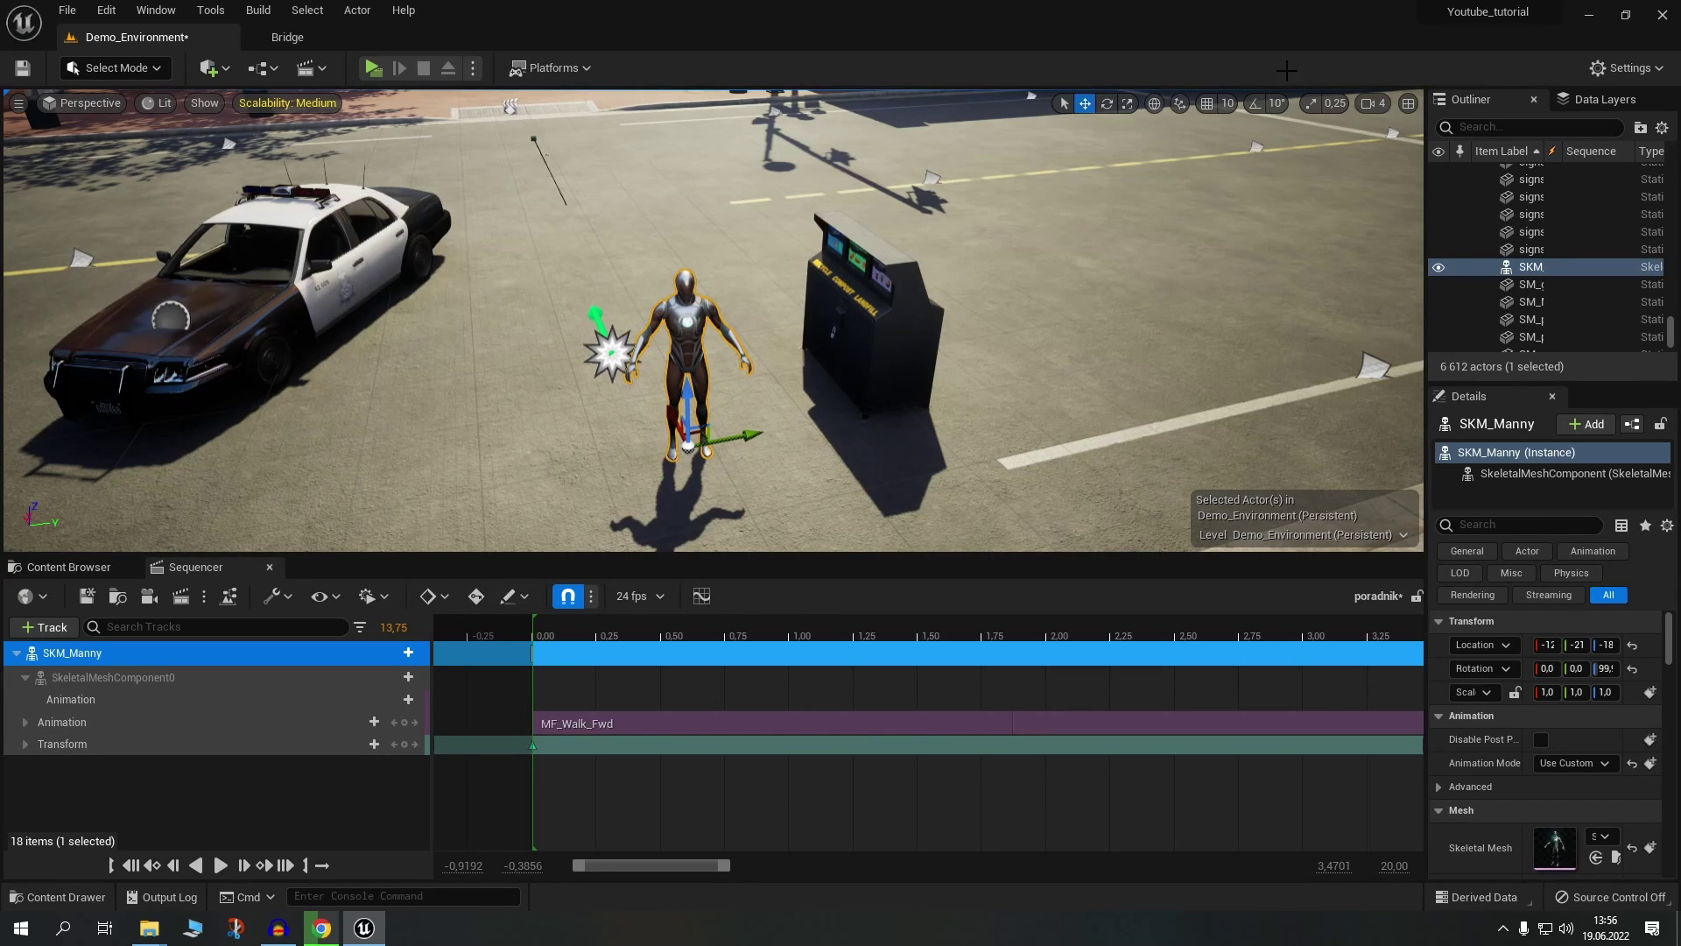
- Minimize Unreal and switch Chrome to the Mixamo tab with the mannequin loaded
left_click(1592, 18)
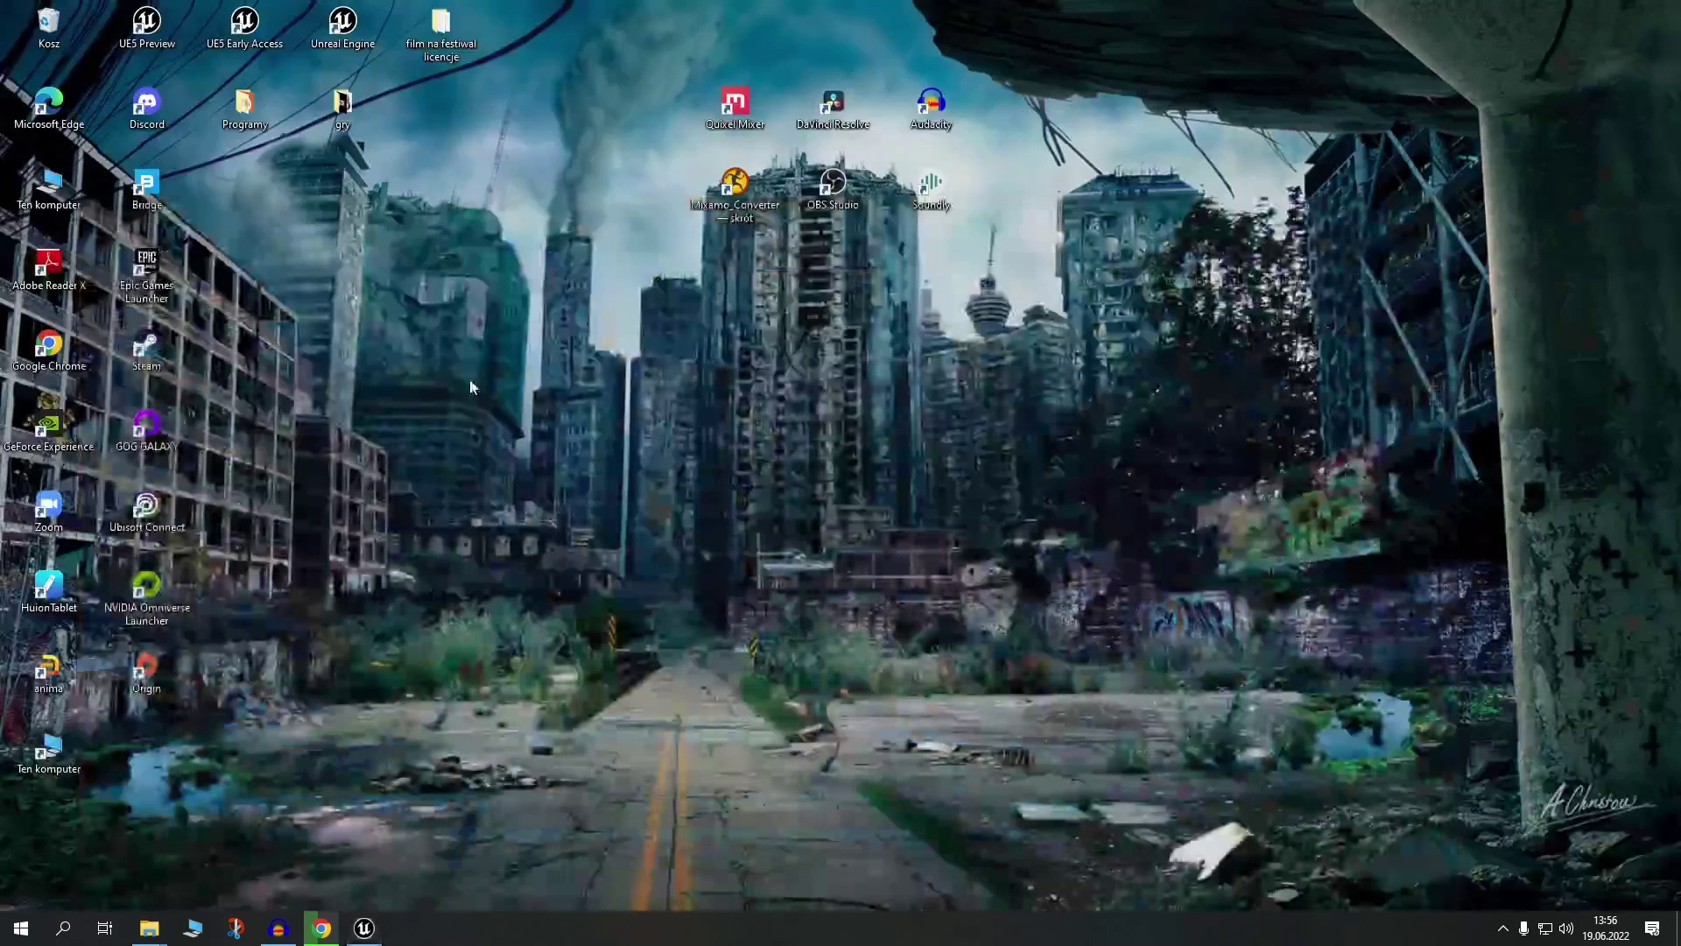
left_click(311, 925)
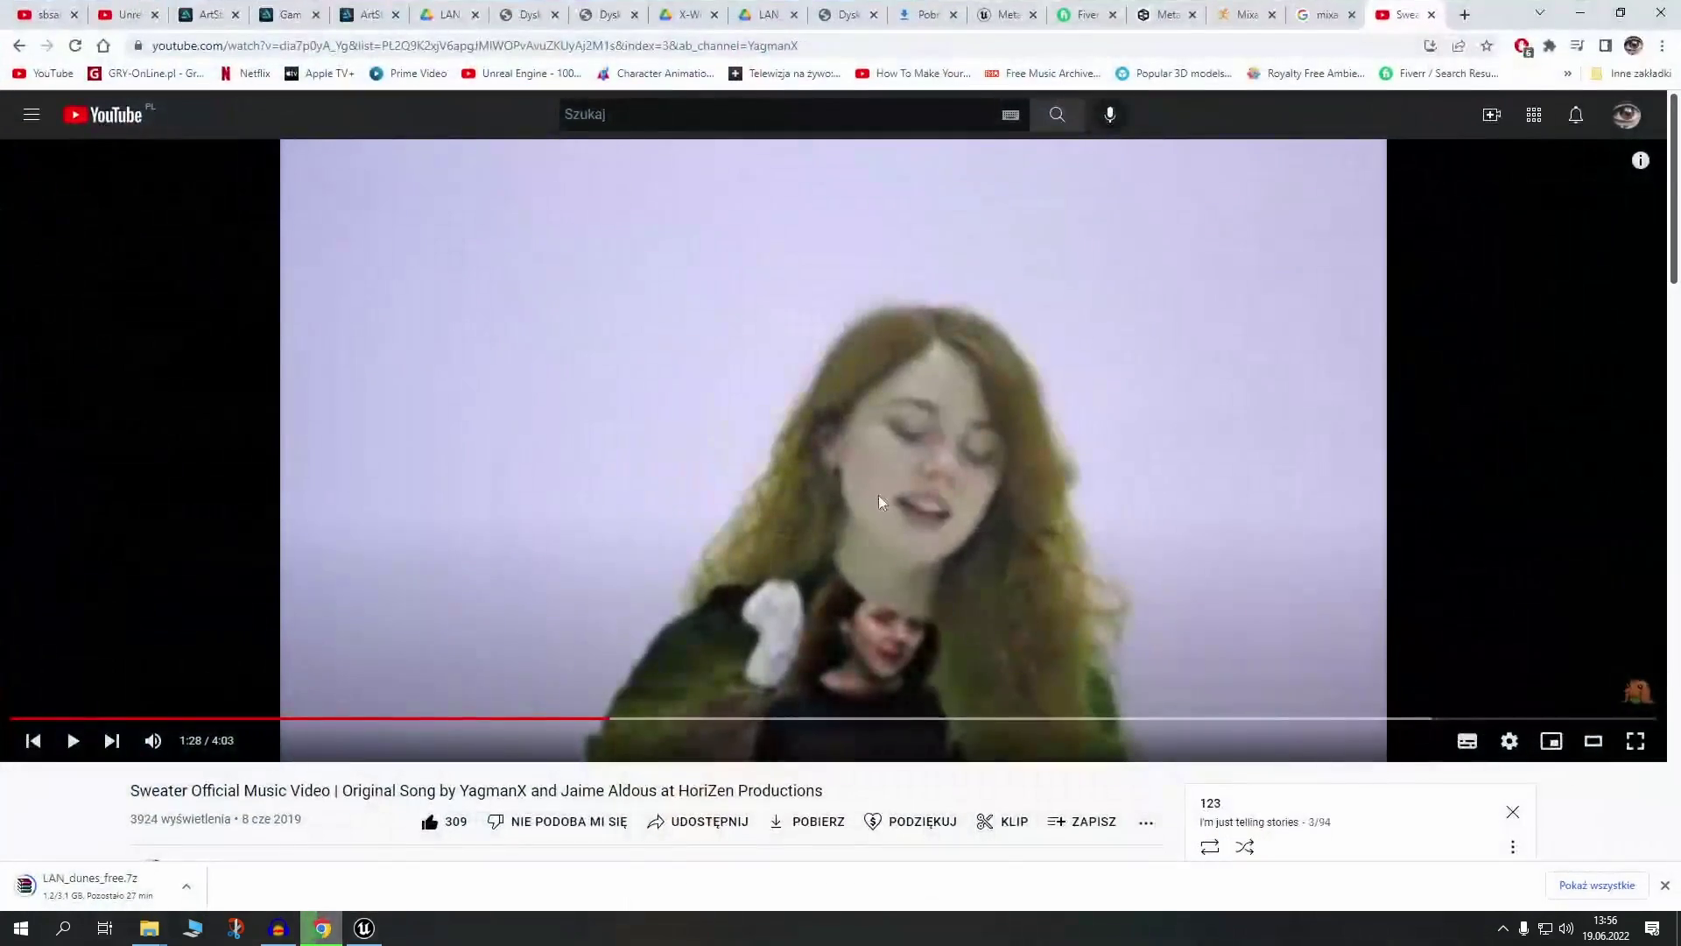
left_click(1322, 17)
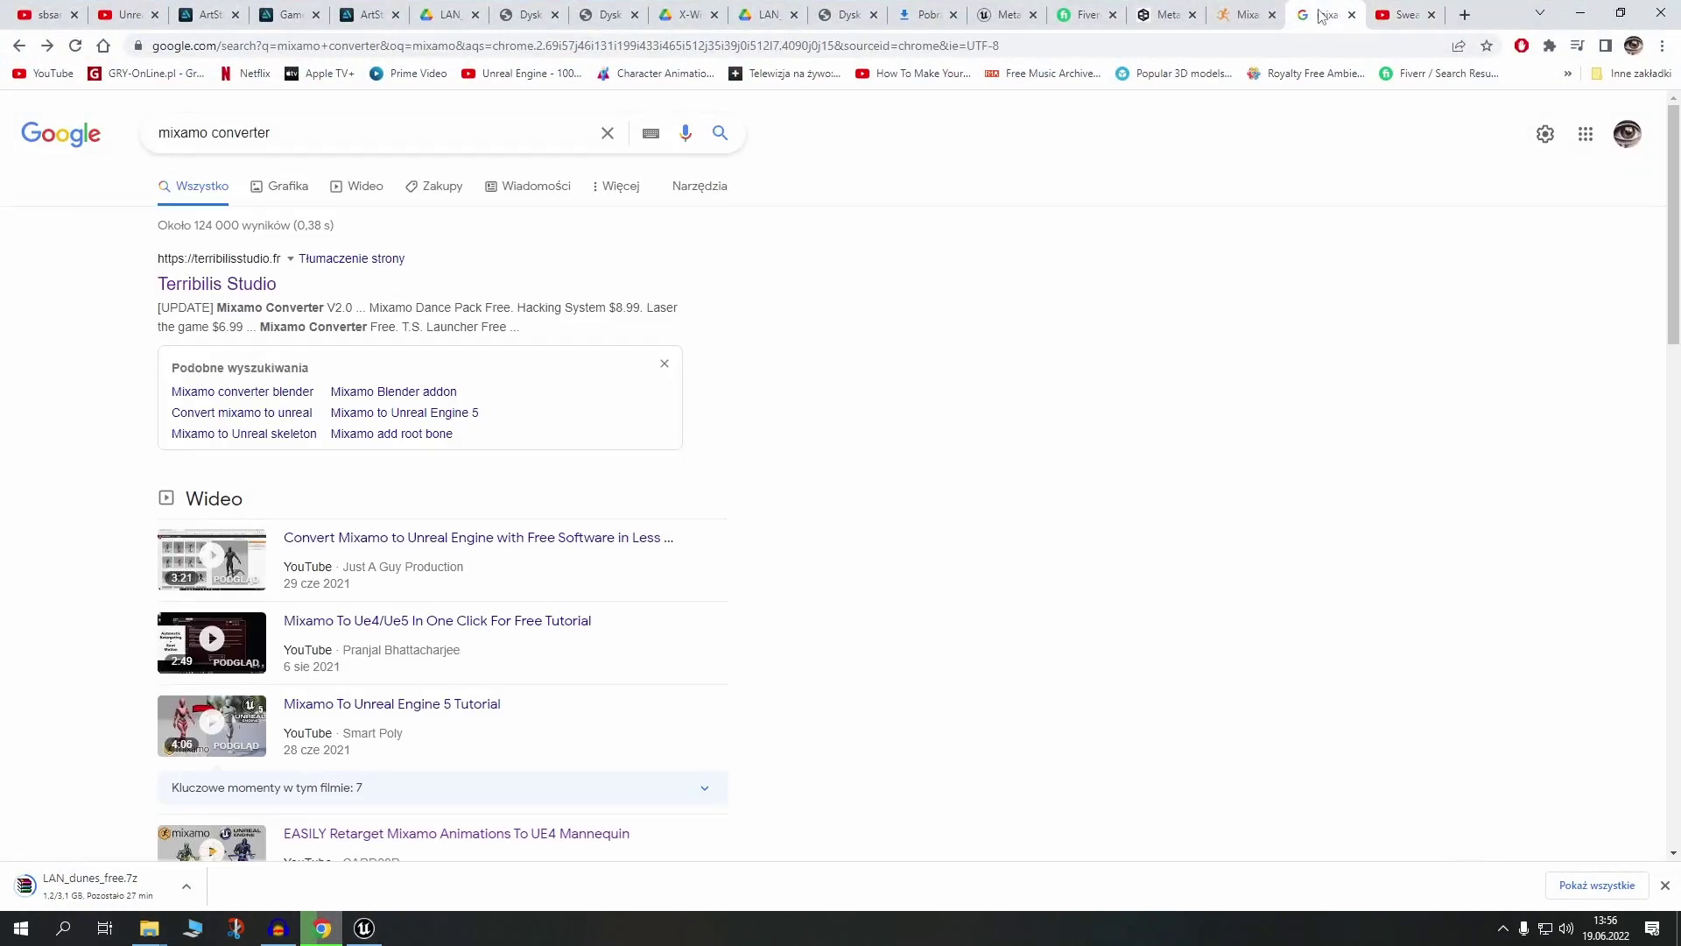
left_click(1247, 15)
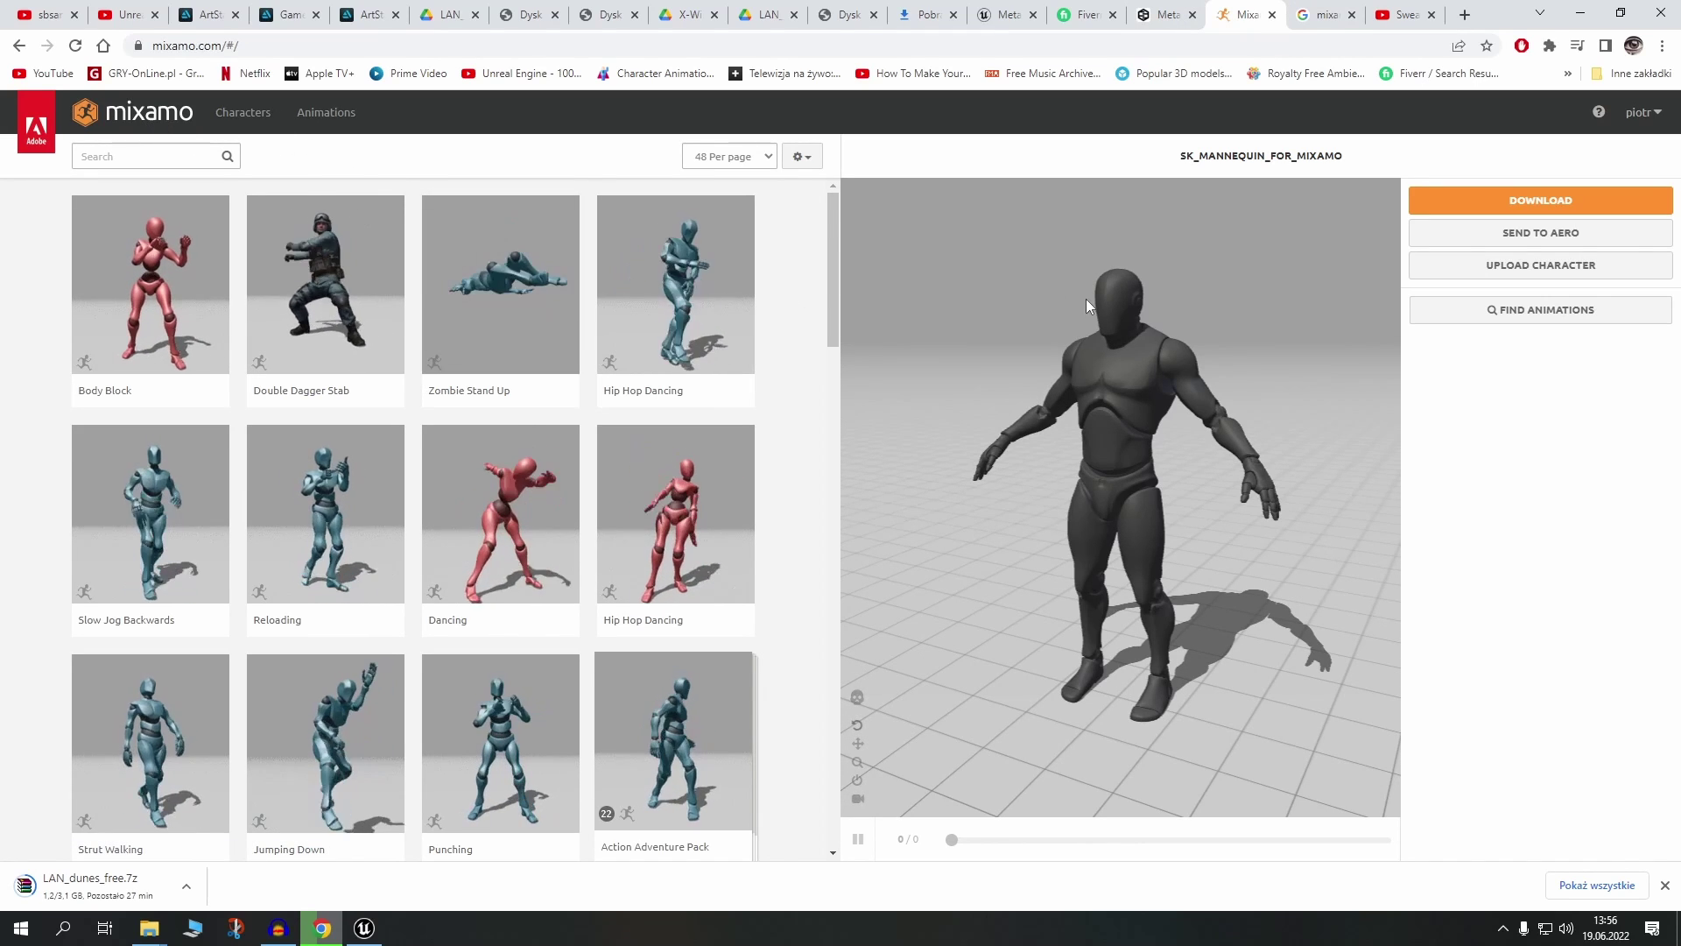
- Check the account menu and browse the Mixamo animation grid, then return to the mixamo converter search results
left_click(1653, 112)
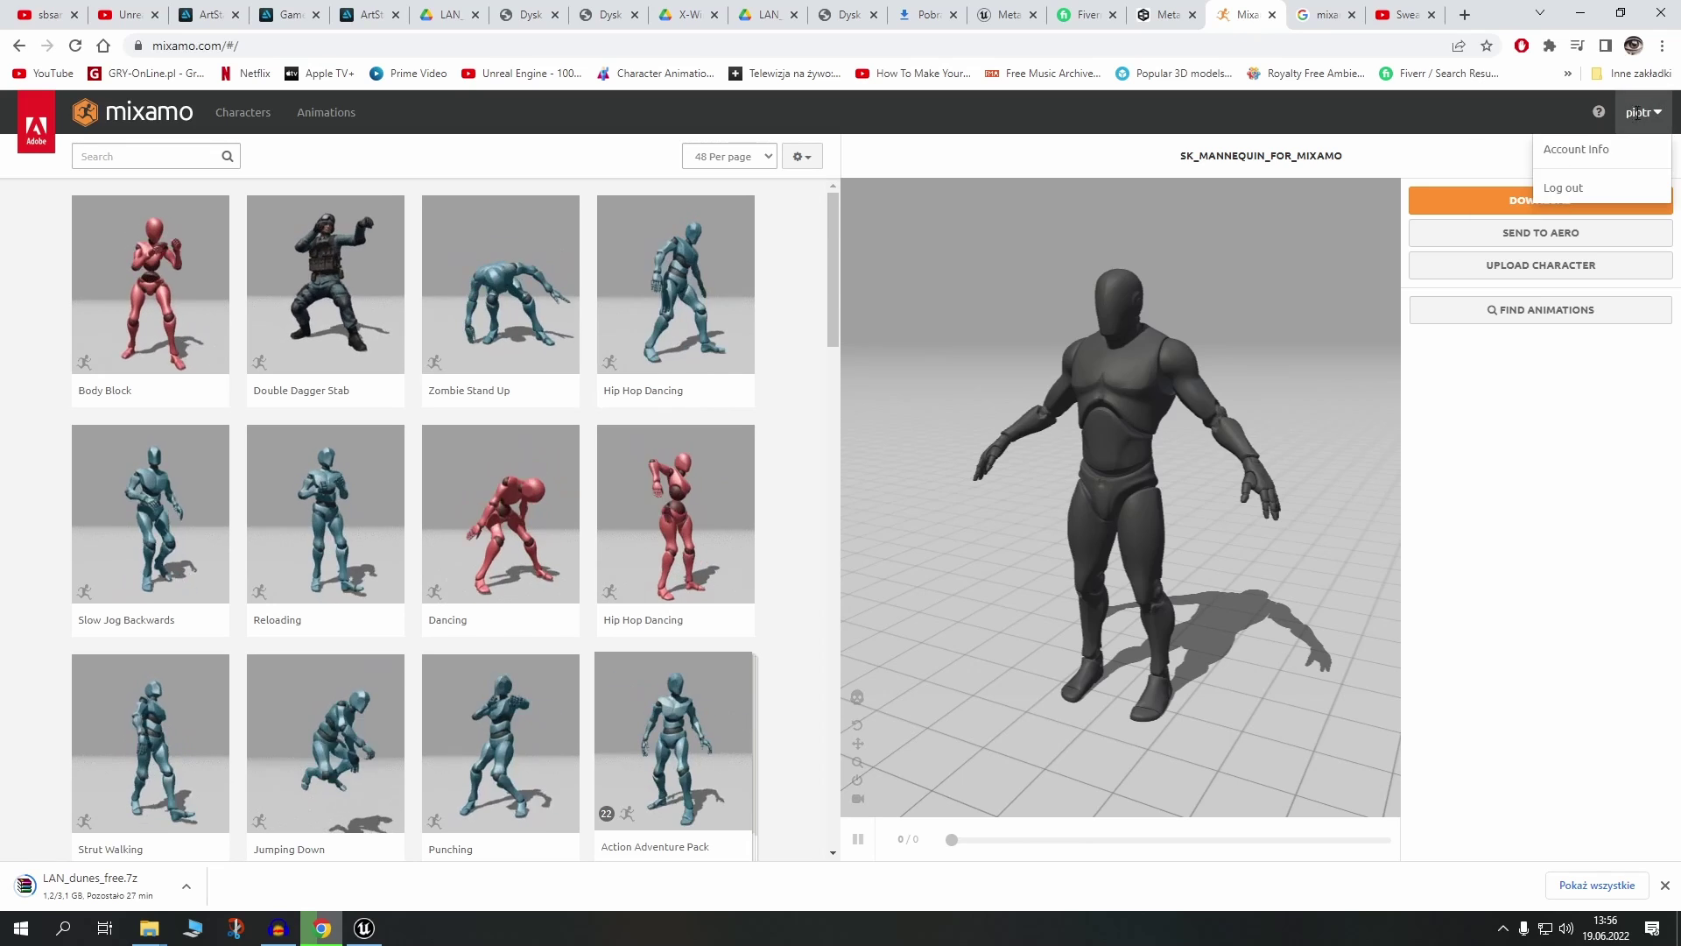
left_click(1240, 470)
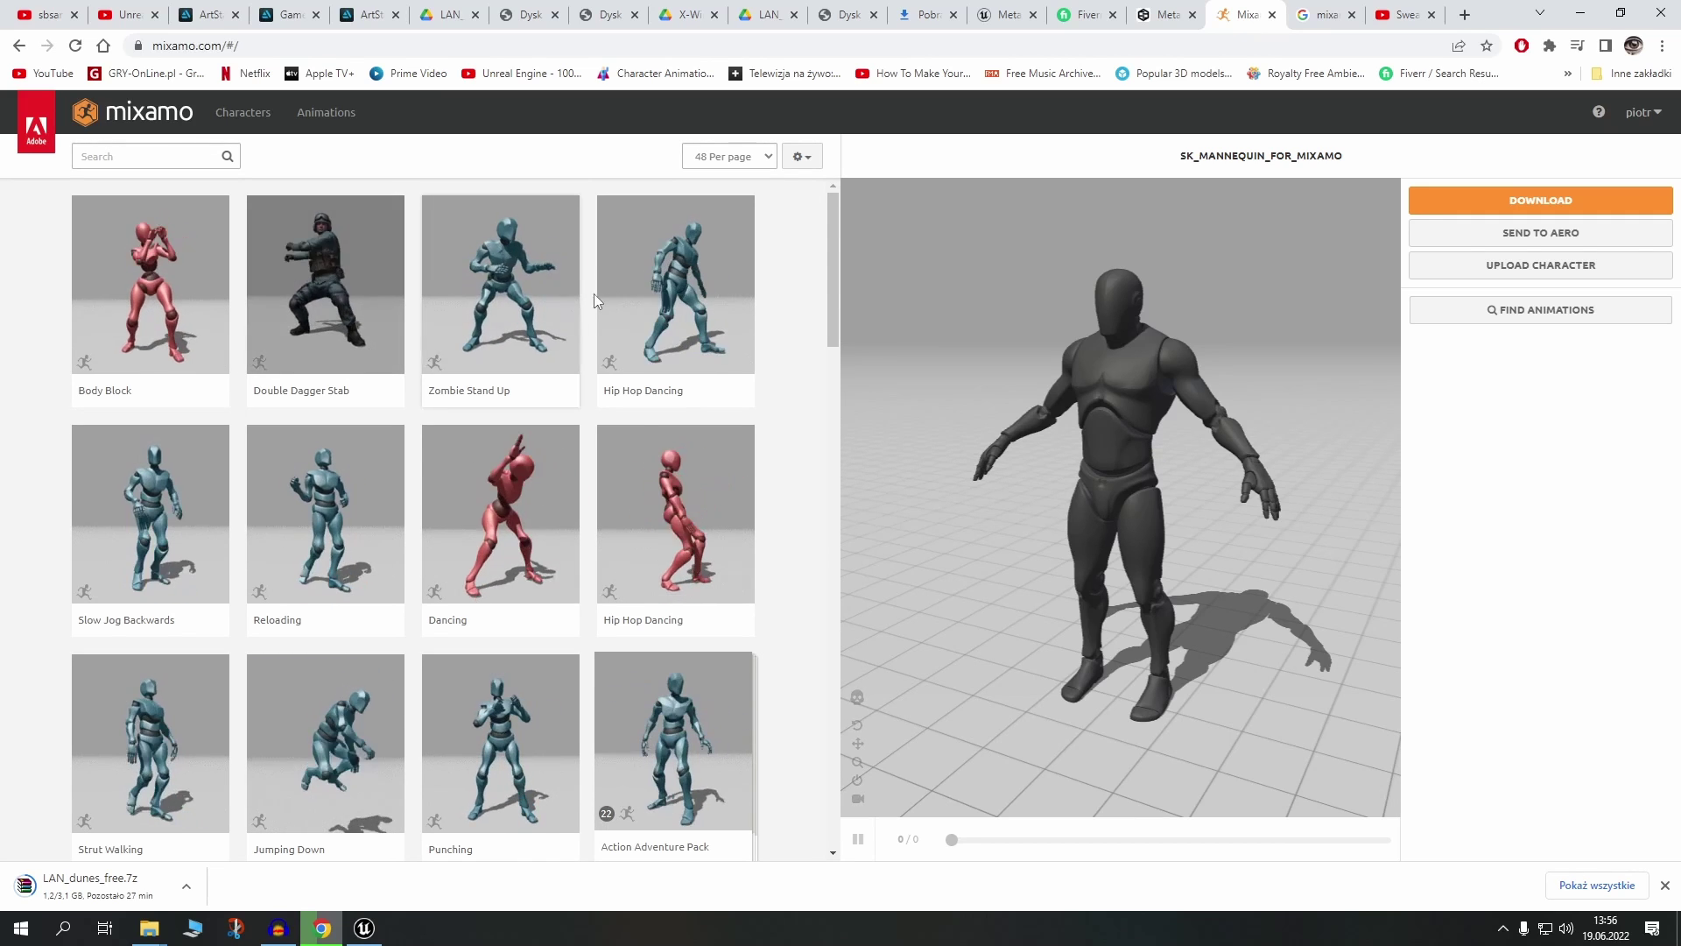
scroll(525, 415, "down", 6)
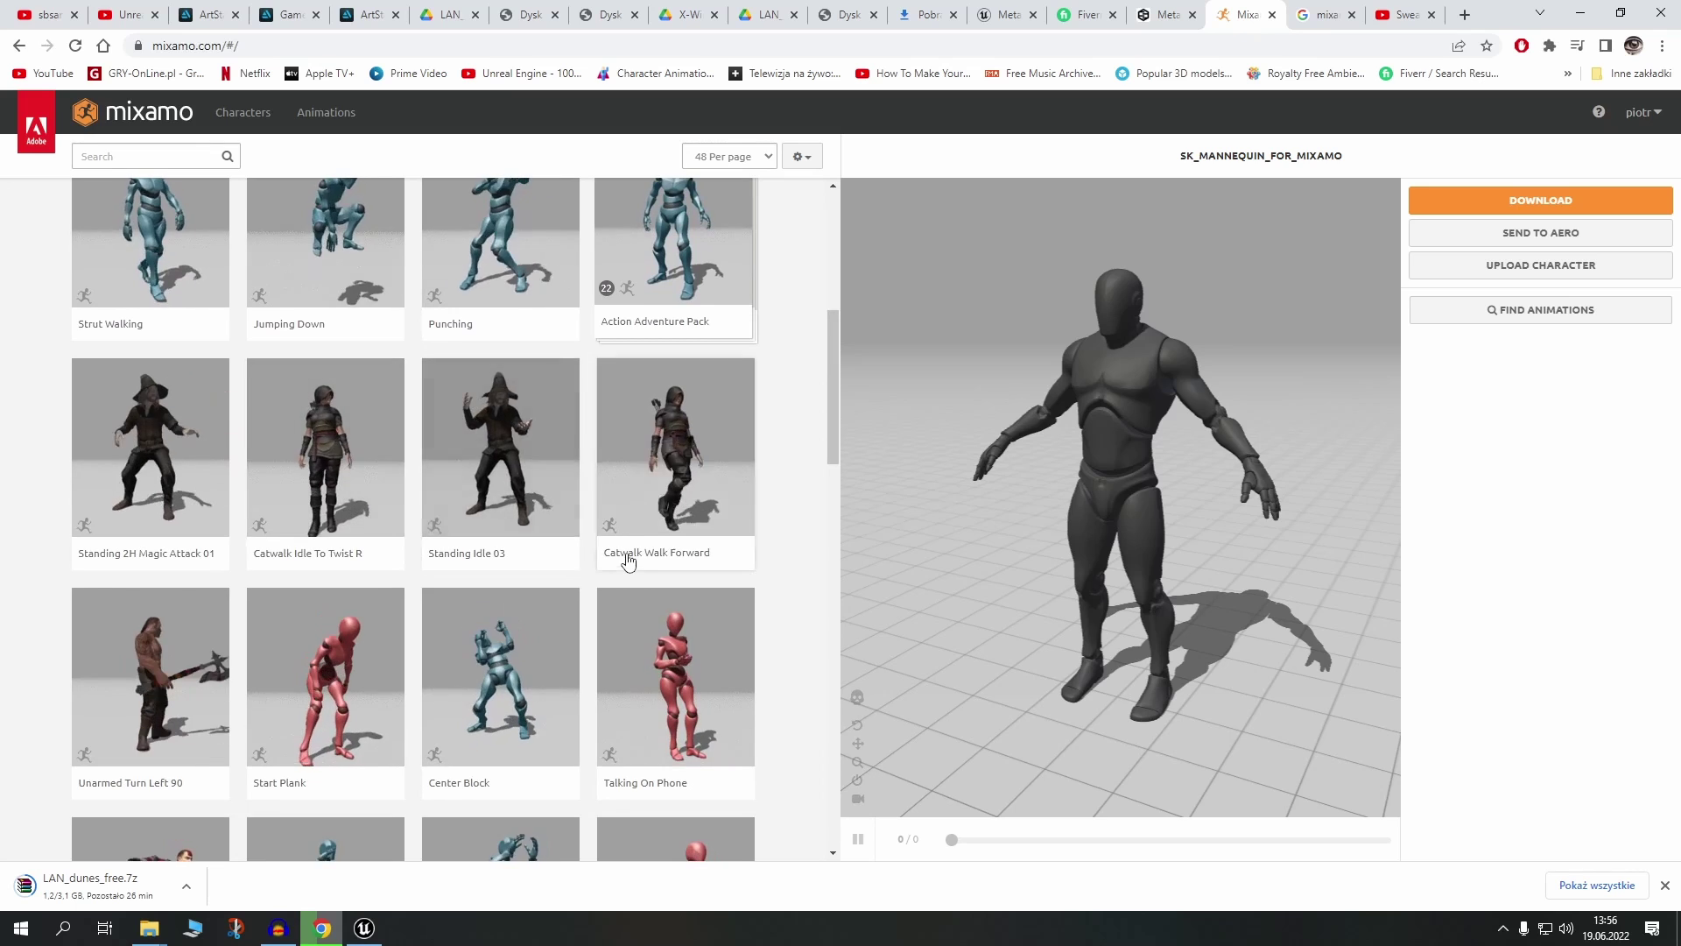
scroll(621, 560, "down", 3)
scroll(350, 583, "down", 2)
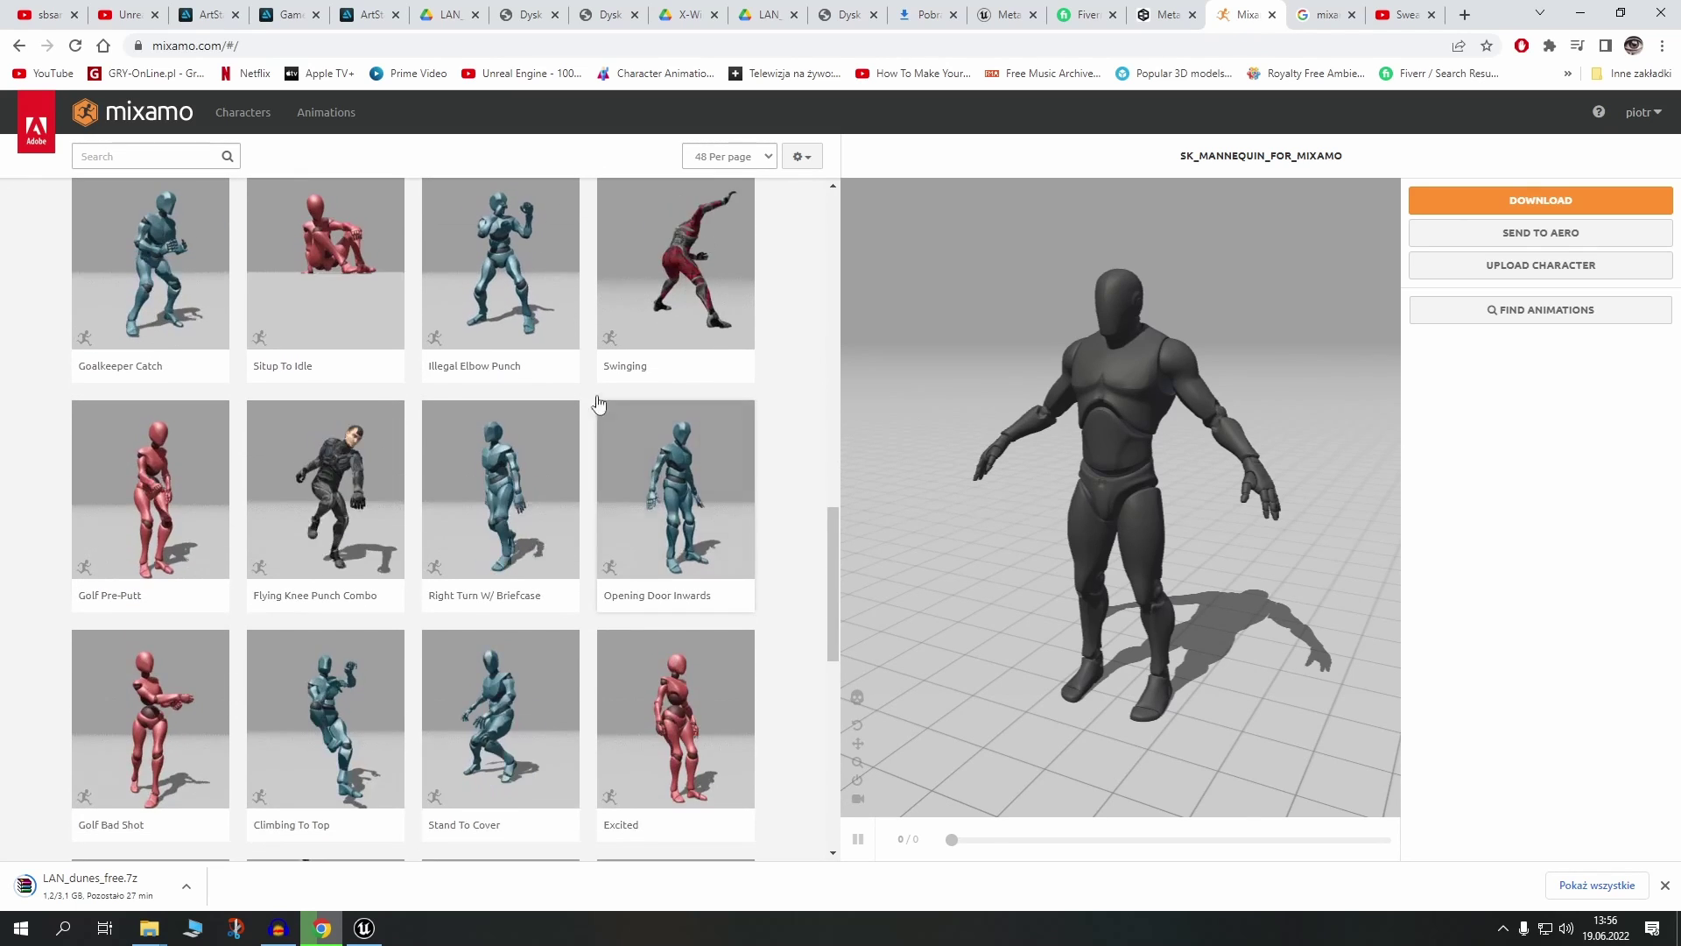
scroll(569, 578, "down", 1)
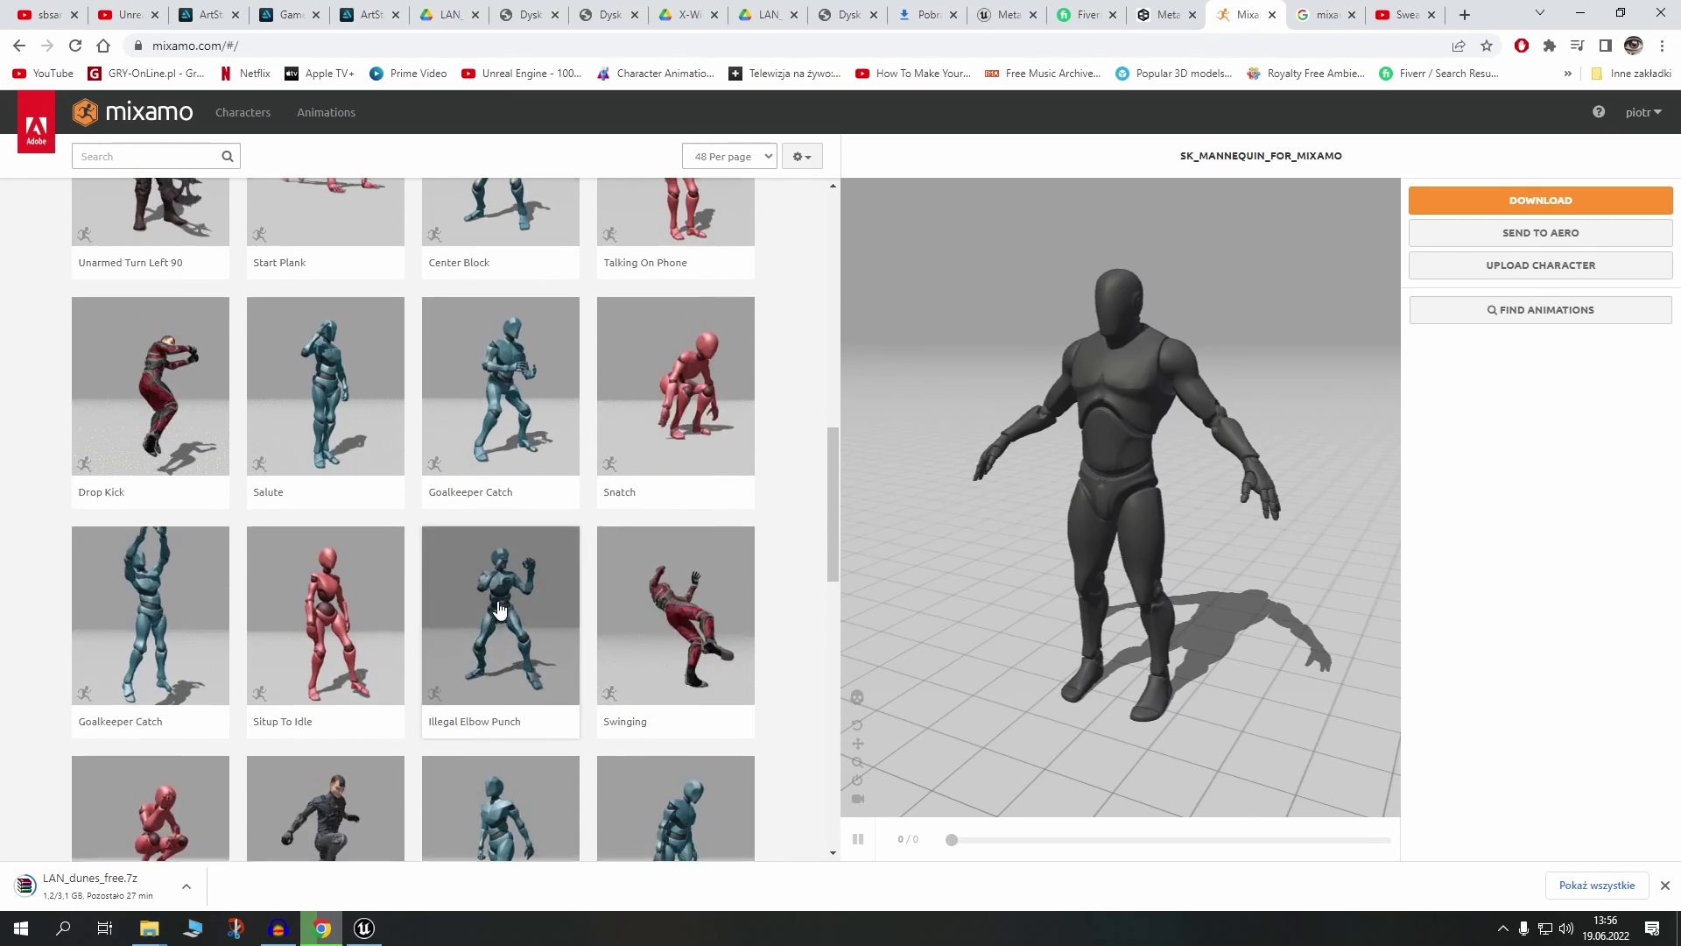
scroll(561, 543, "up", 7)
scroll(523, 461, "up", 3)
scroll(523, 460, "up", 2)
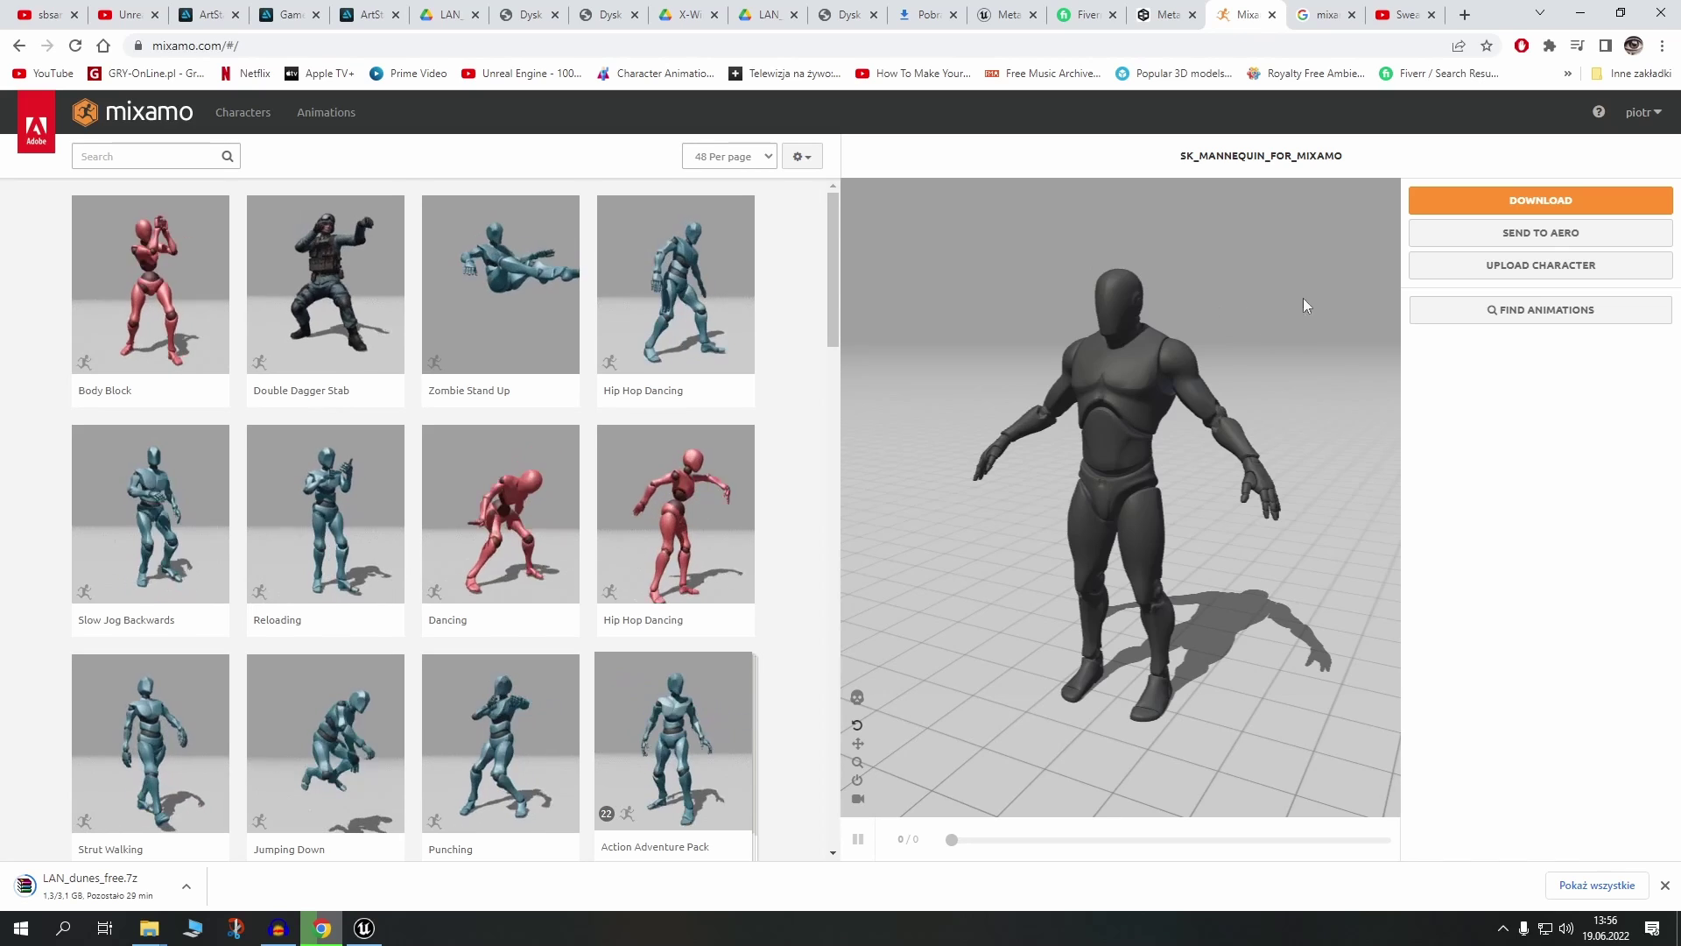
left_click(1326, 15)
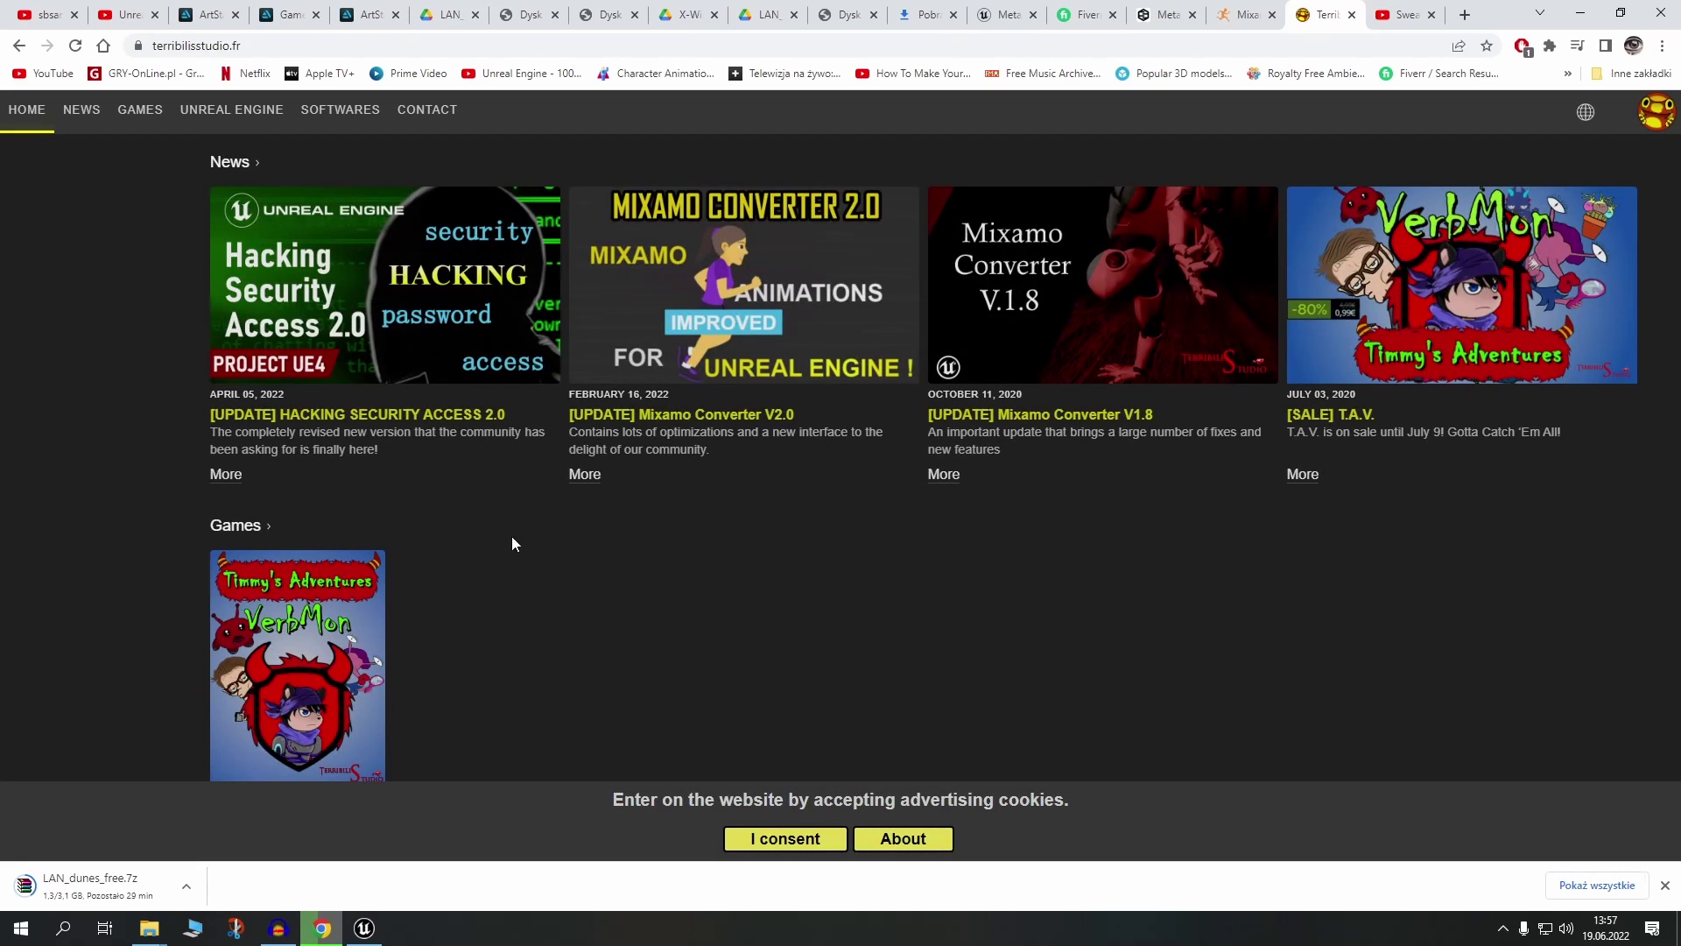
- Look over the Terribilis Studio Unreal Engine page
left_click(233, 116)
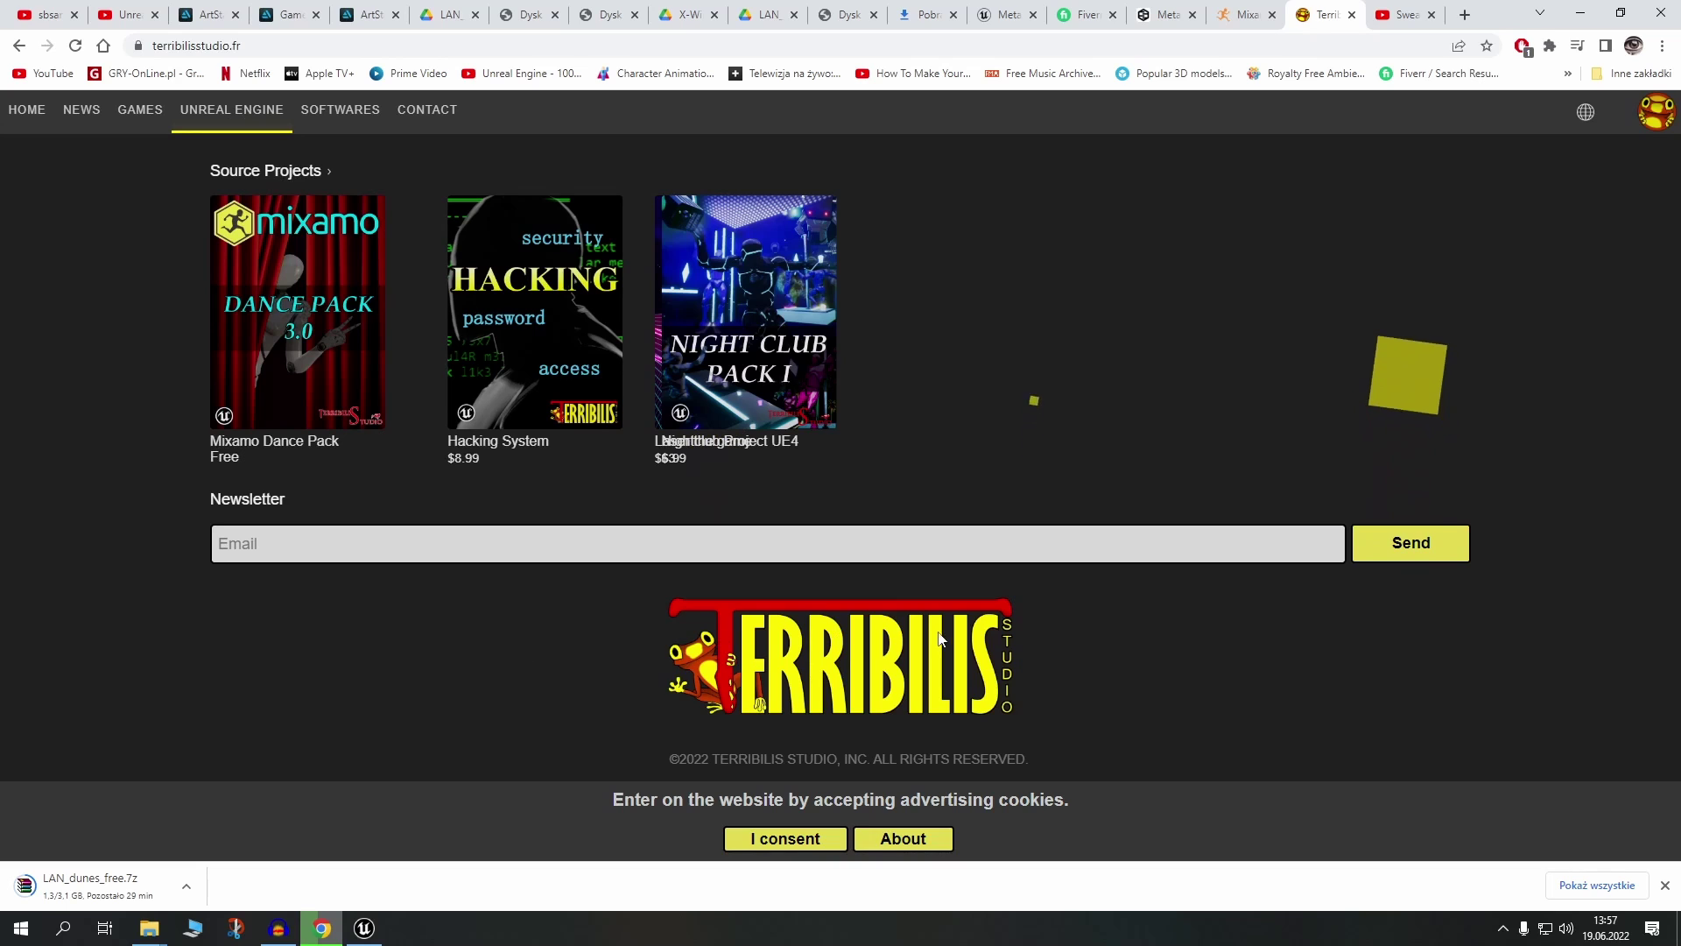
scroll(911, 616, "down", 2)
scroll(655, 485, "up", 2)
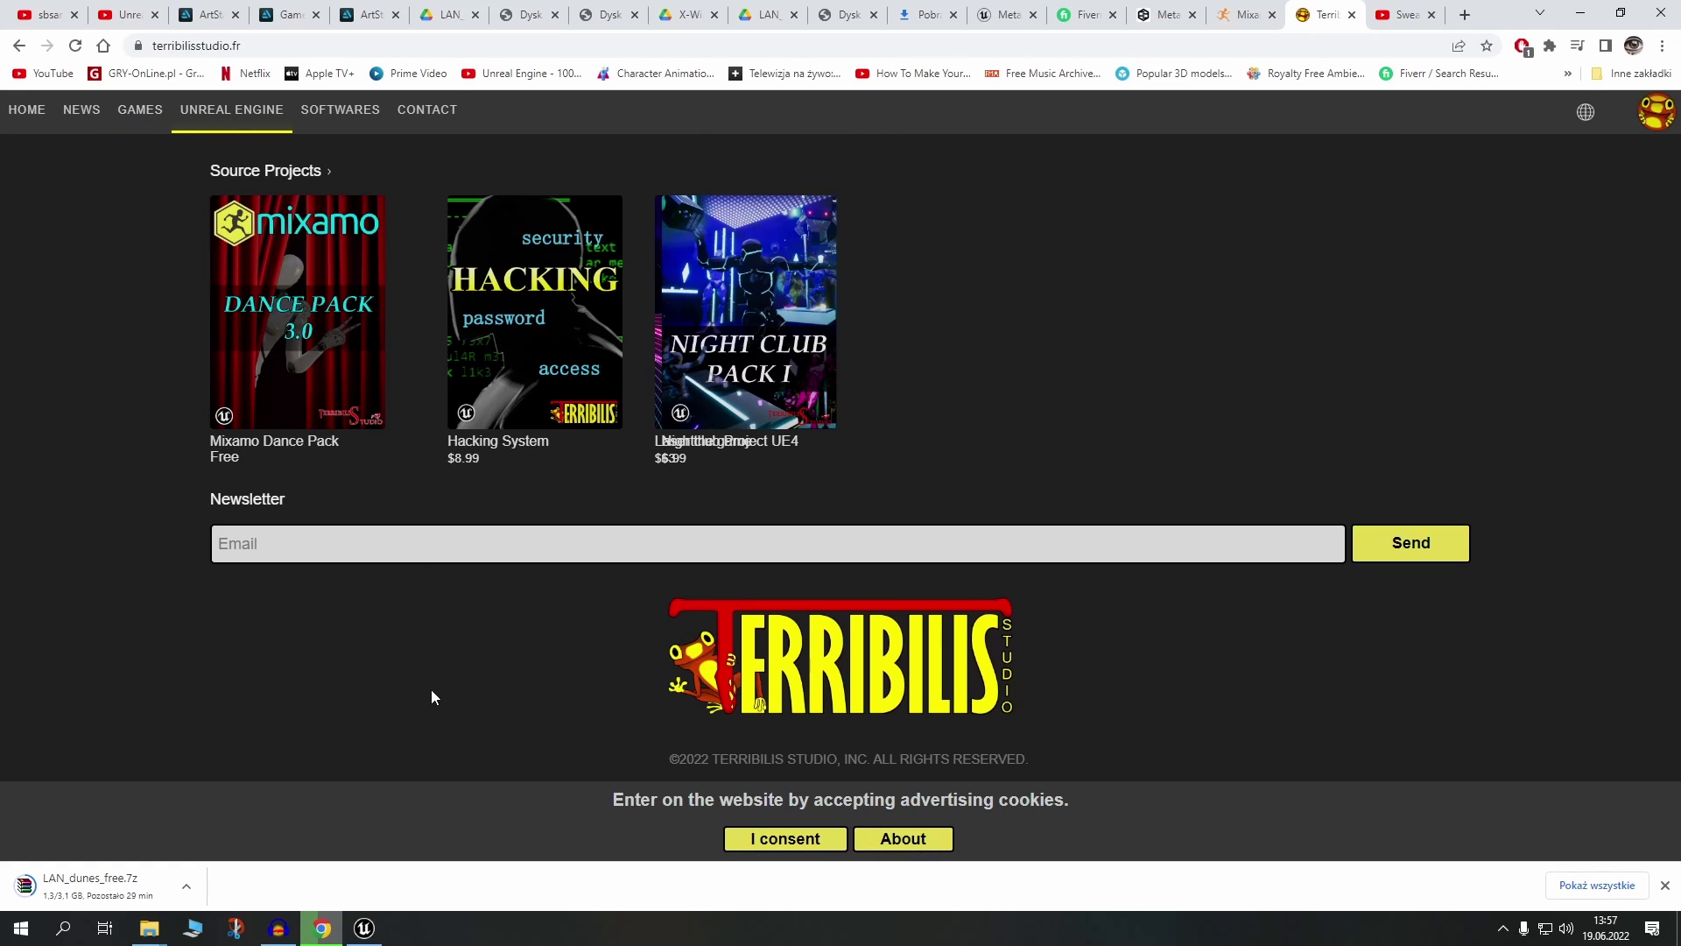
- Open the Mixamo Converter product page from the software list and skim it
left_click(361, 110)
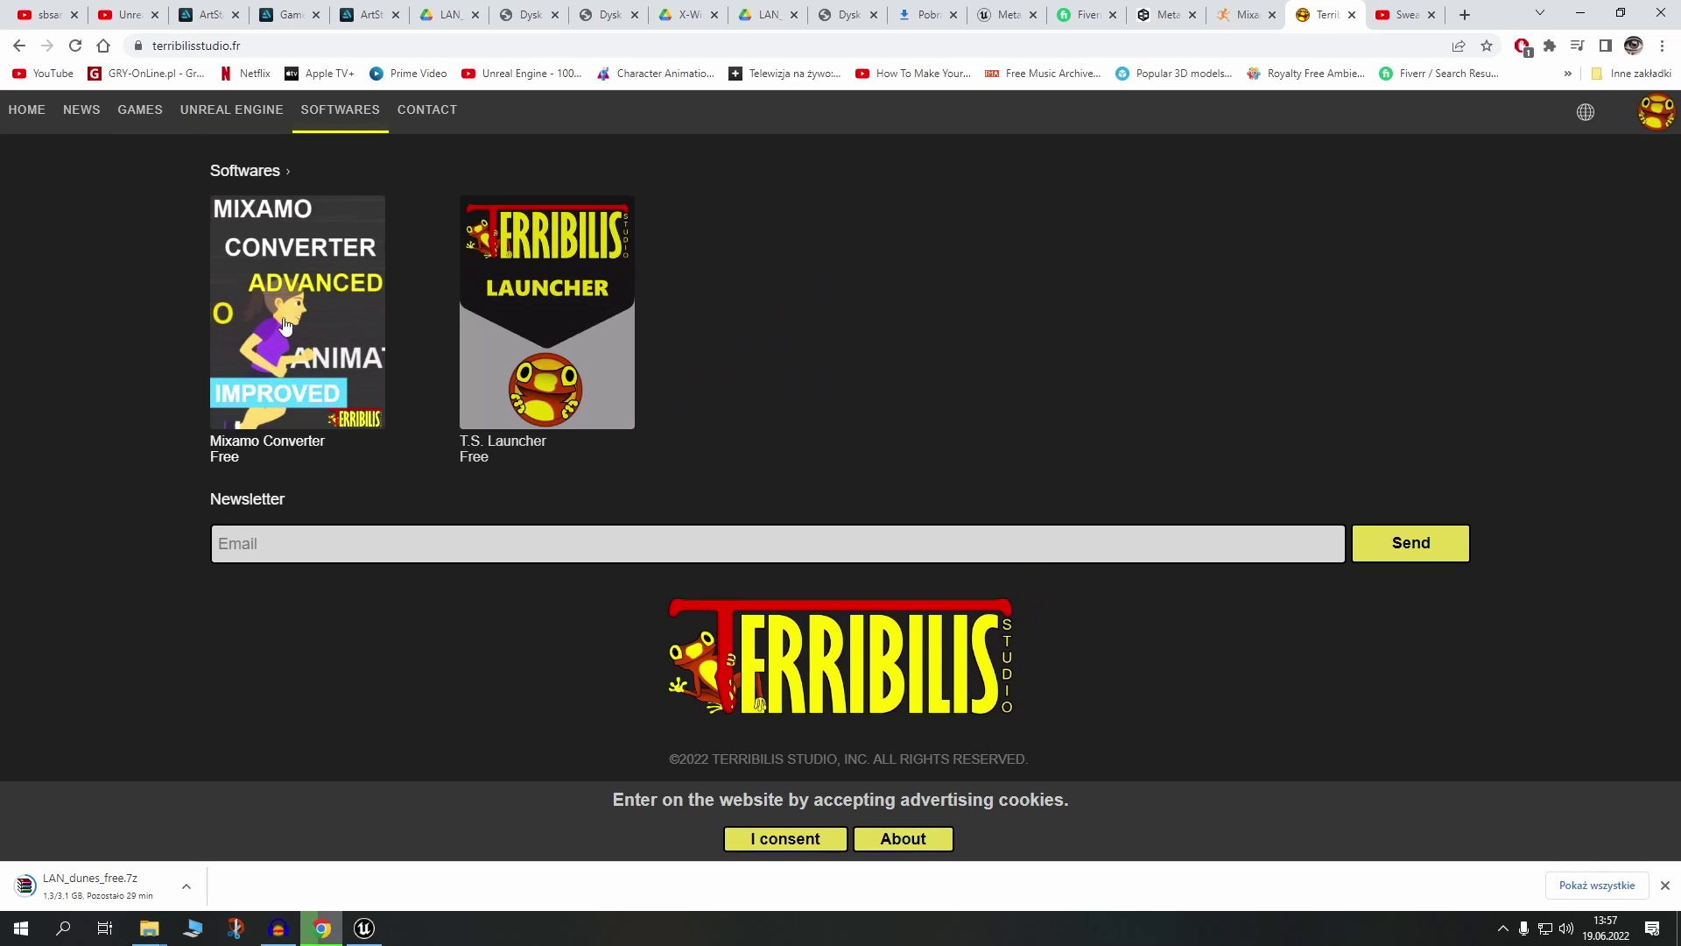
left_click(316, 330)
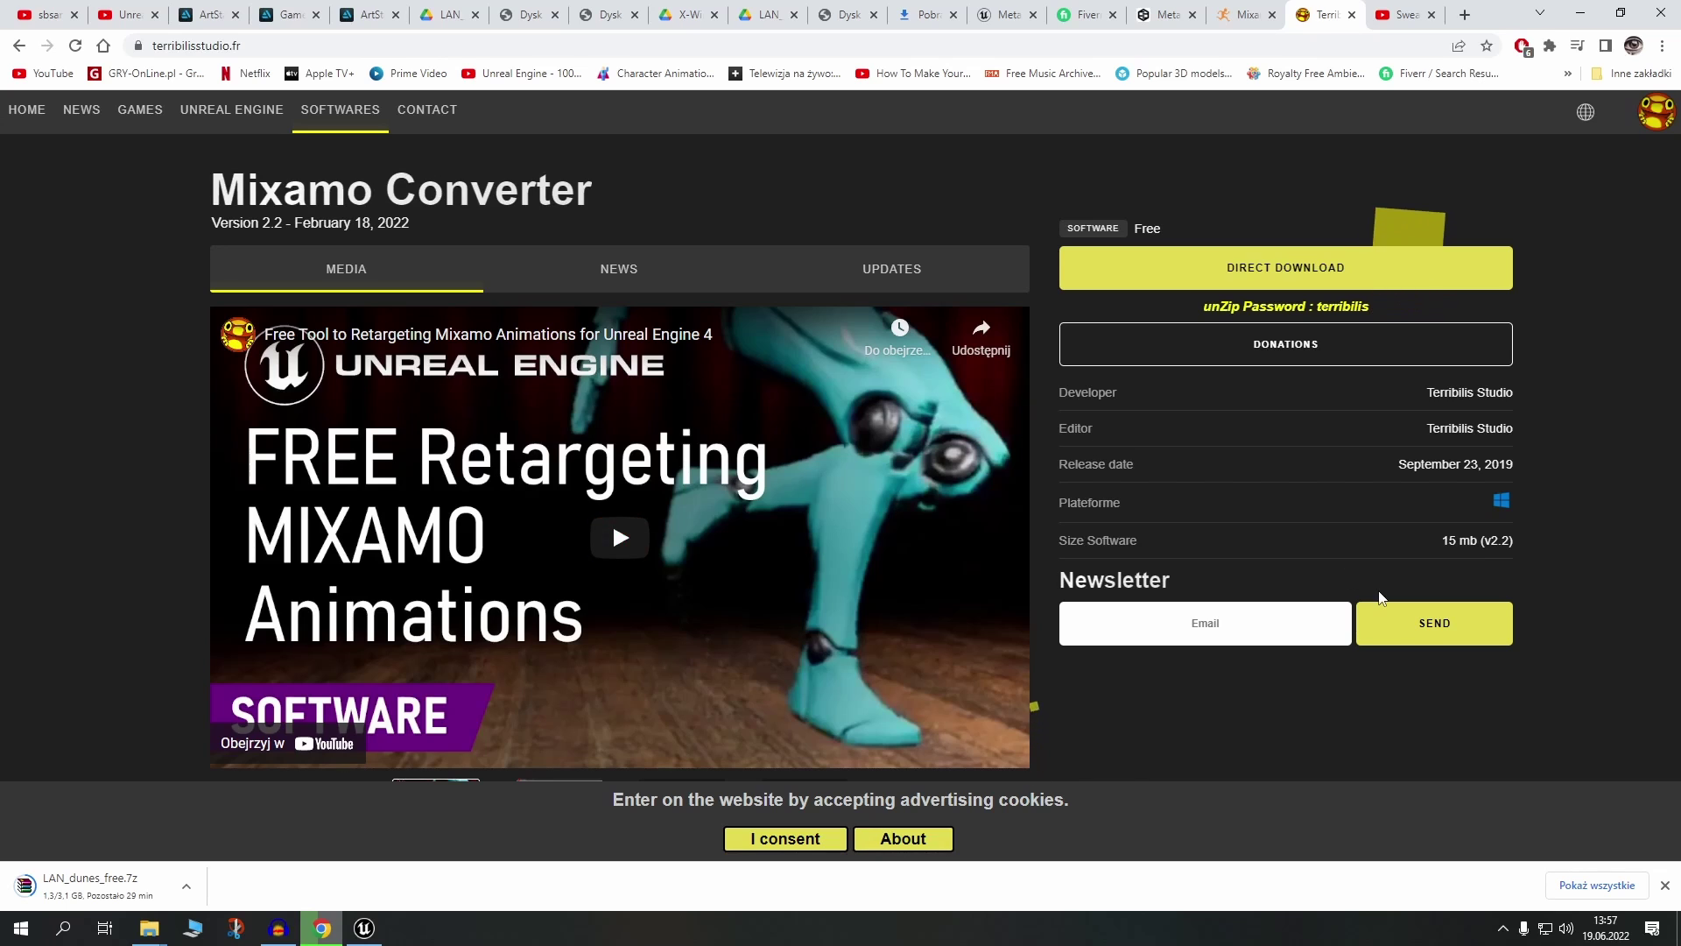
scroll(1160, 712, "down", 3)
scroll(1159, 713, "down", 5)
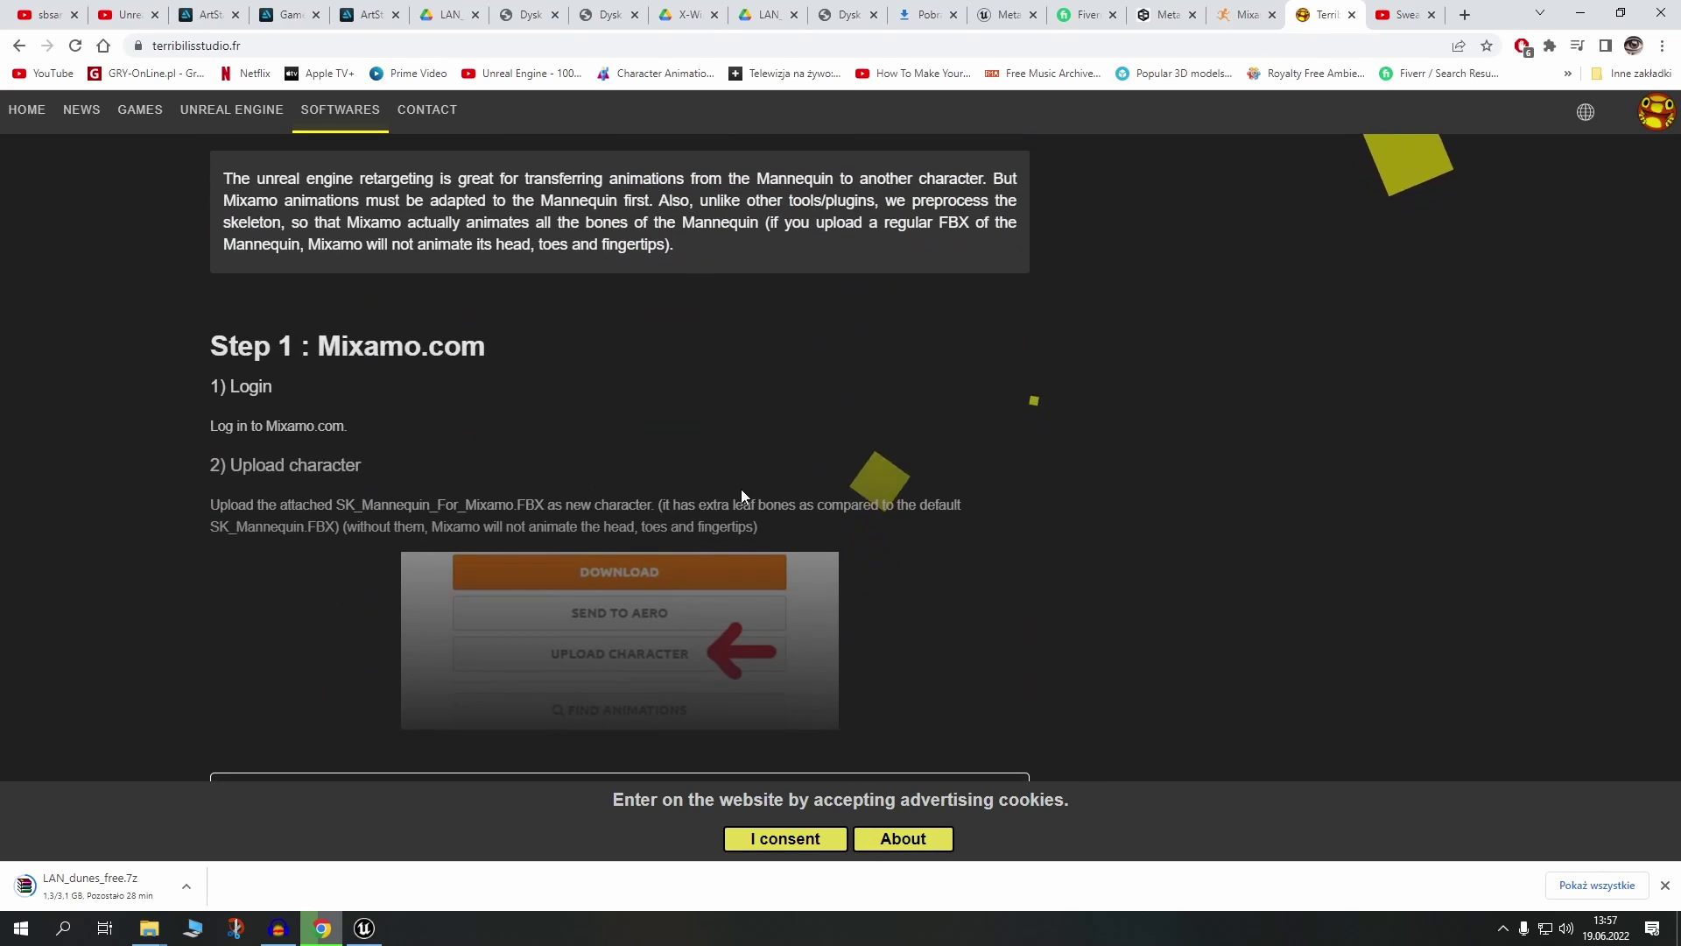
scroll(740, 492, "down", 5)
scroll(748, 578, "up", 7)
scroll(748, 578, "up", 6)
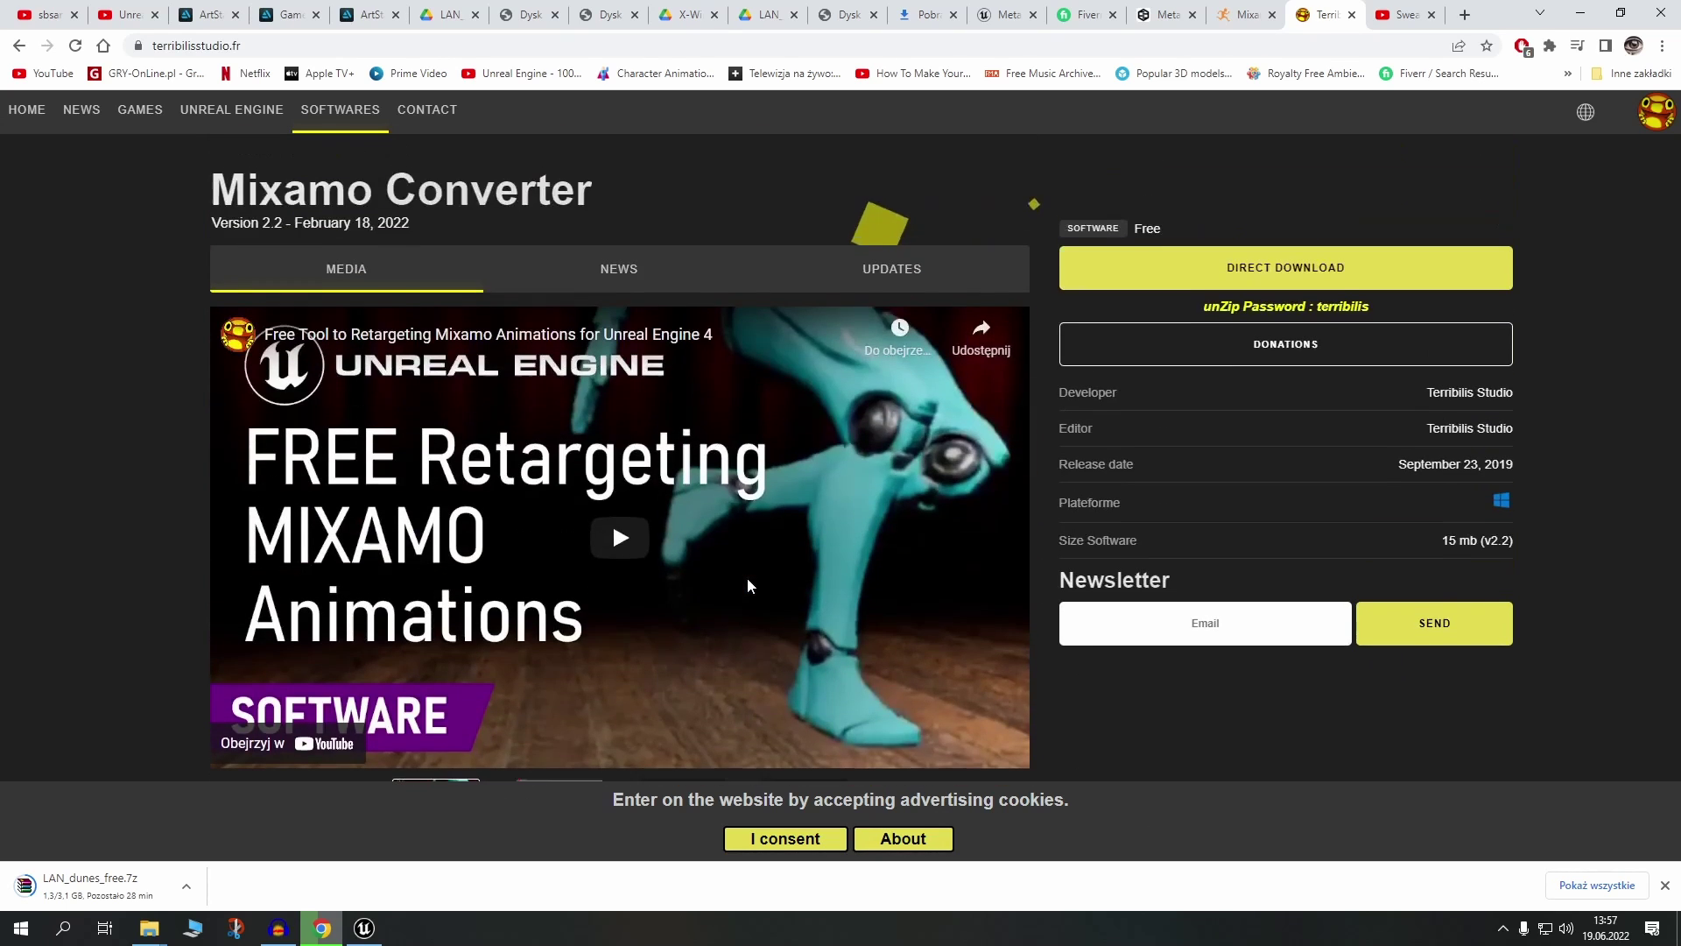
scroll(748, 578, "down", 5)
scroll(590, 556, "down", 5)
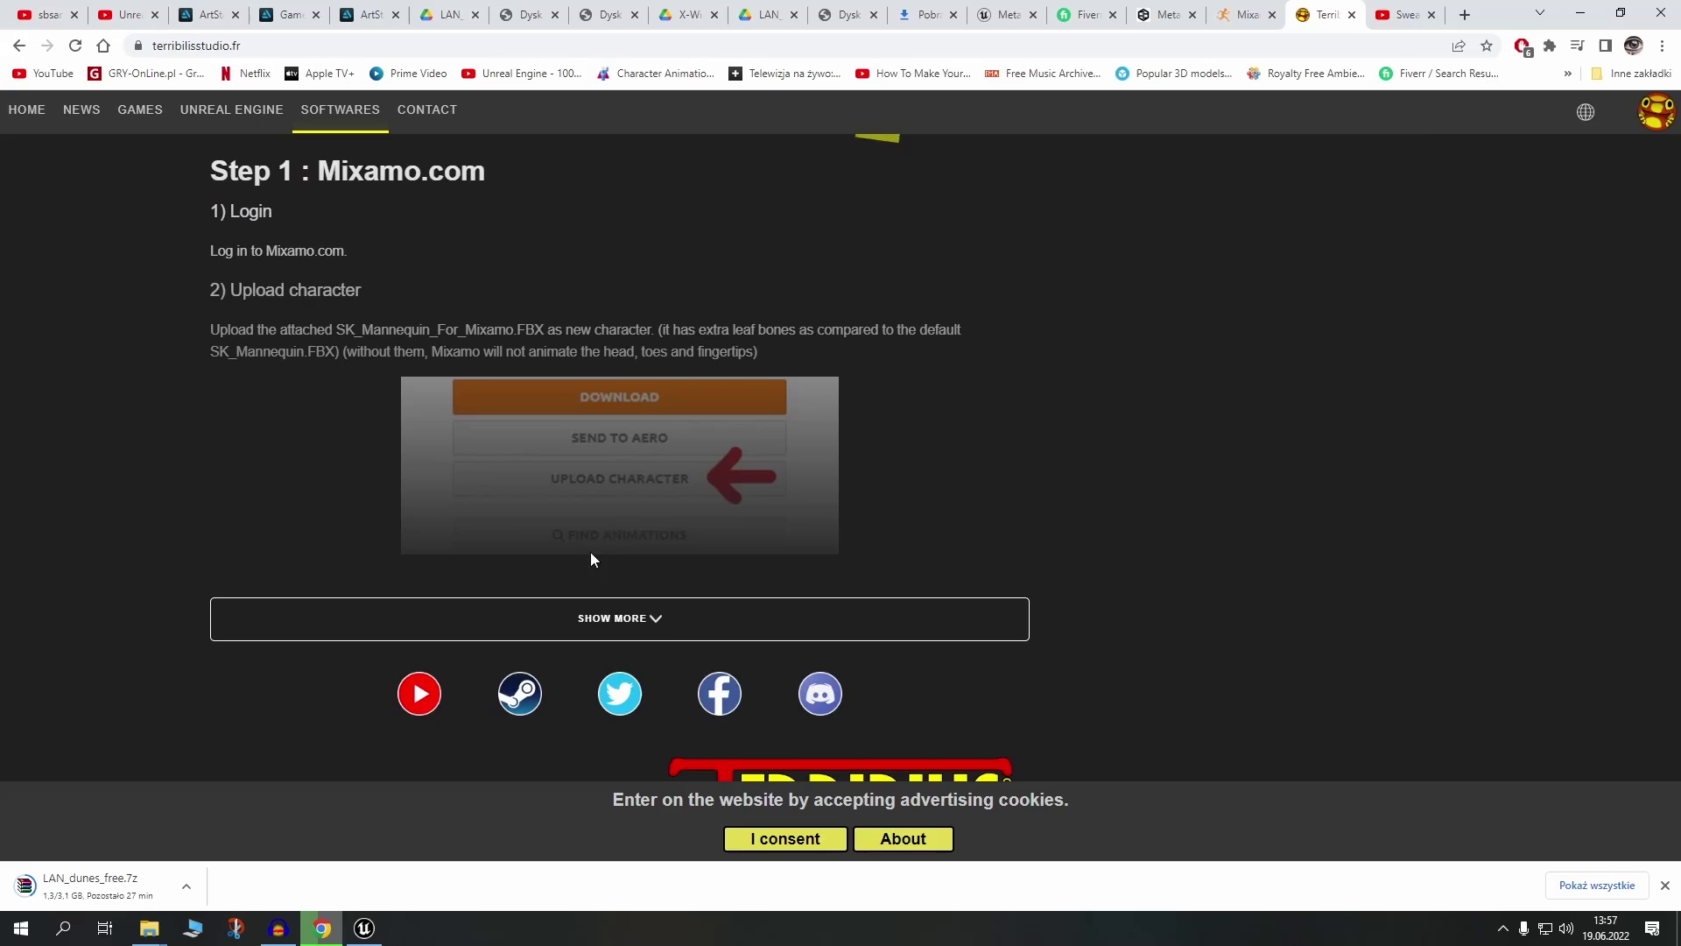
- Expand and read the full Mixamo Converter setup instructions, then minimize Chrome
left_click(601, 619)
scroll(652, 549, "down", 2)
scroll(652, 549, "down", 3)
scroll(652, 549, "down", 4)
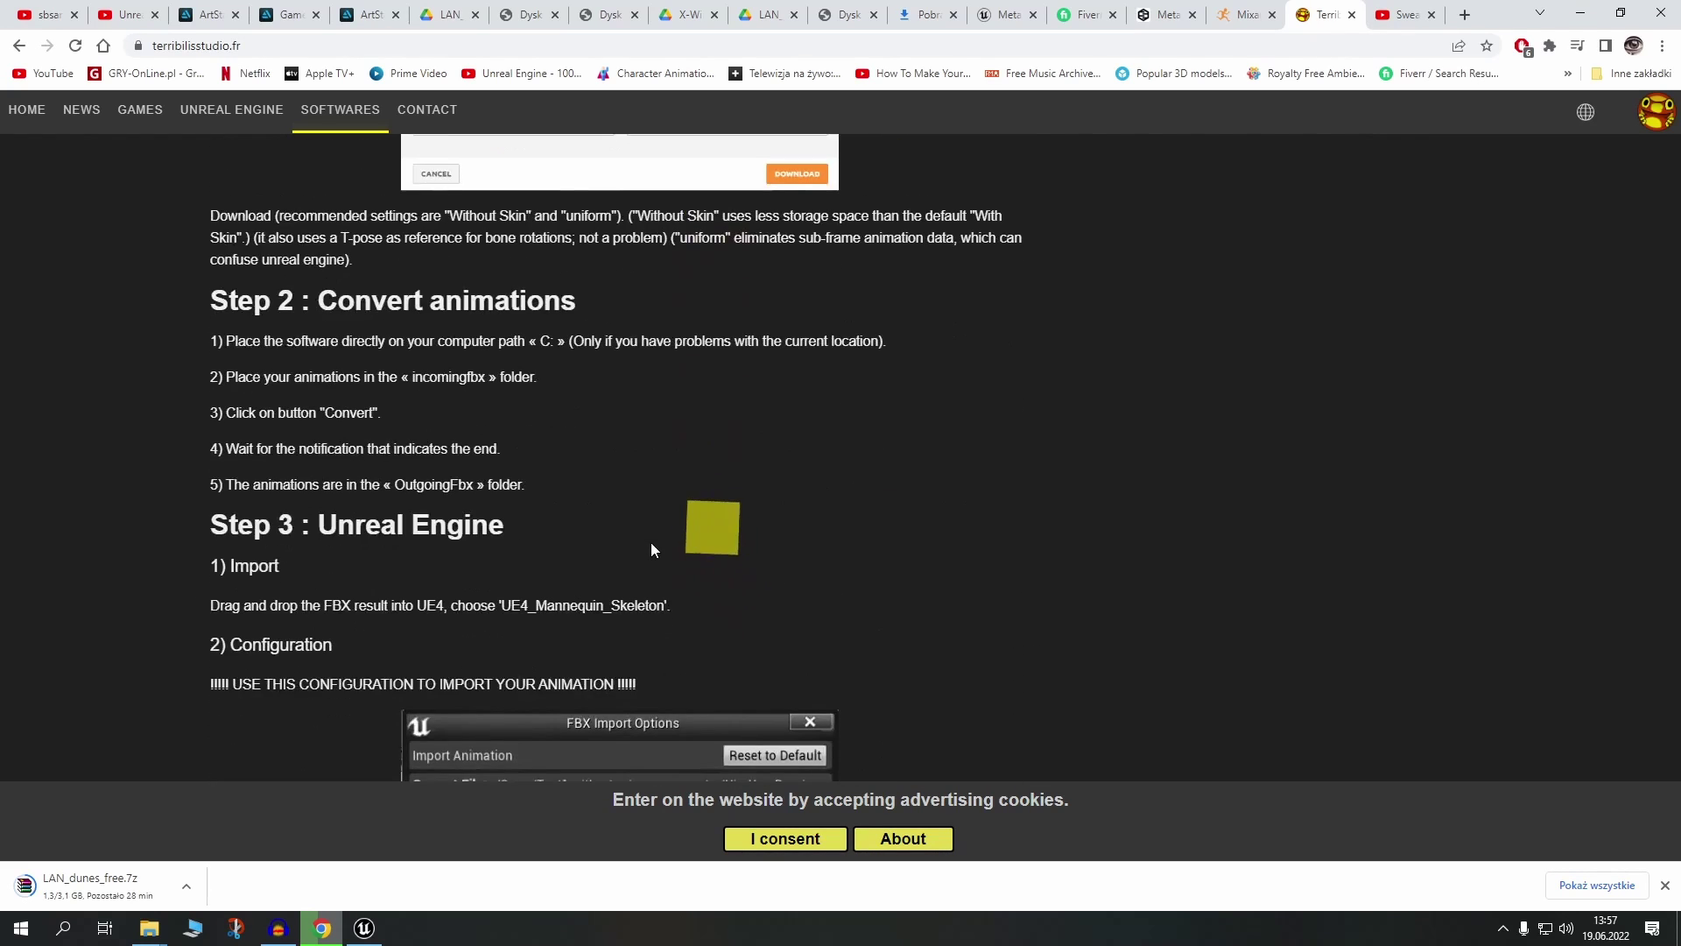
scroll(651, 549, "down", 5)
scroll(652, 549, "down", 5)
scroll(650, 543, "down", 1)
scroll(645, 502, "up", 2)
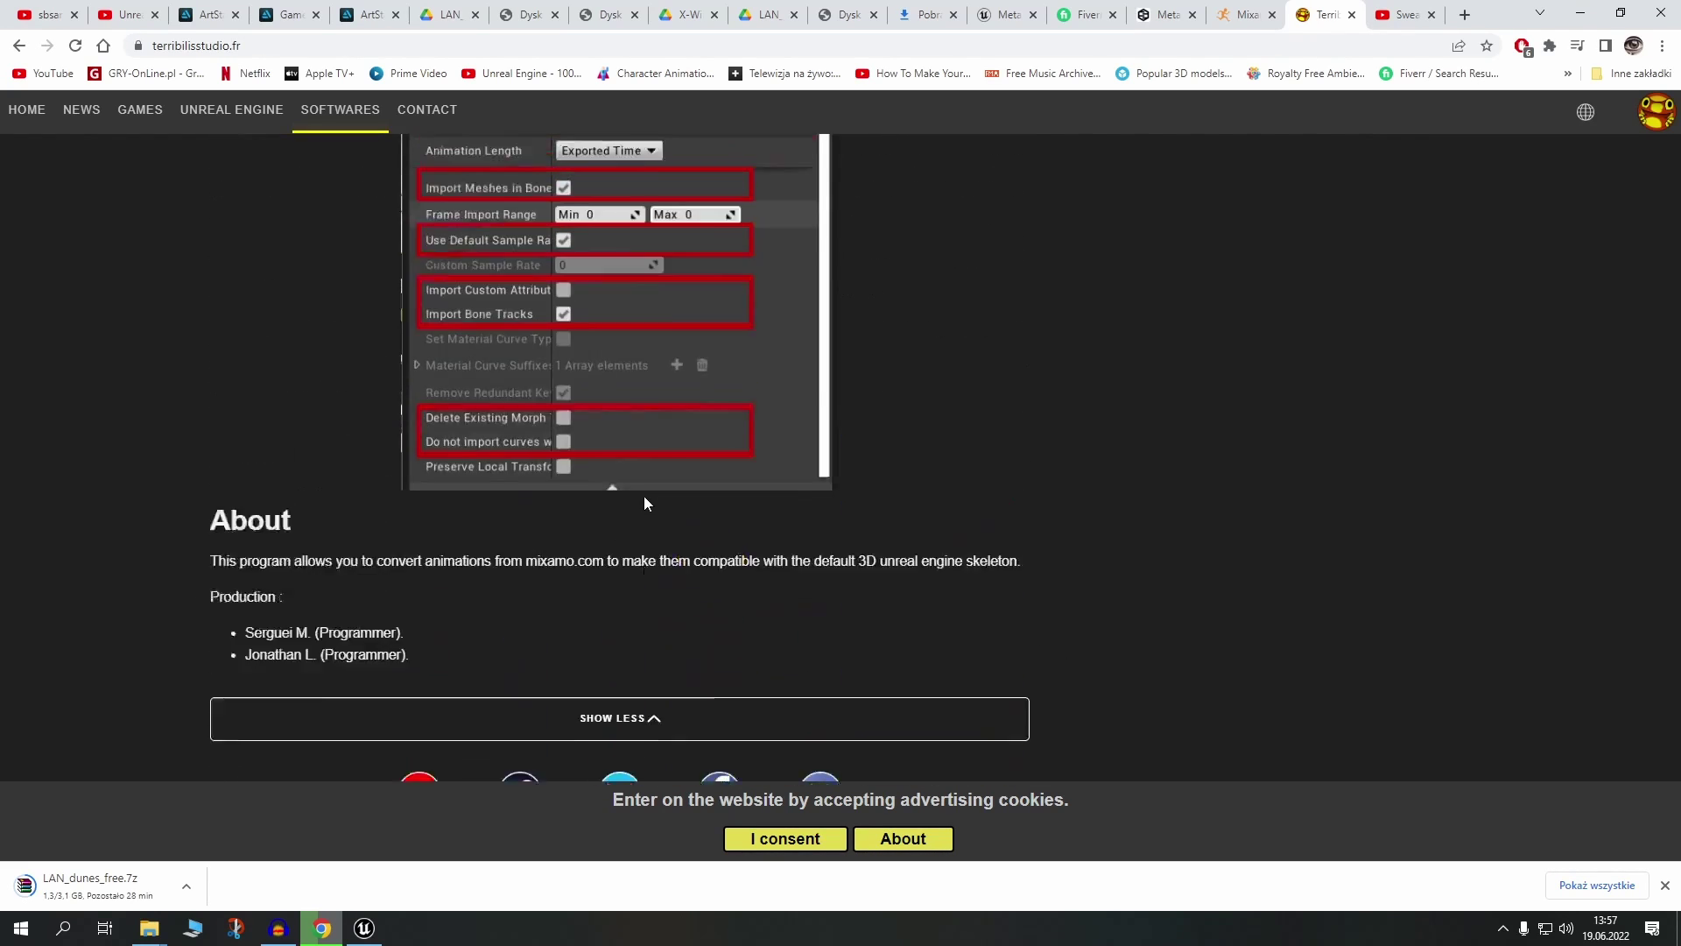
scroll(644, 499, "up", 5)
scroll(644, 499, "up", 5)
scroll(644, 499, "up", 4)
scroll(644, 500, "up", 4)
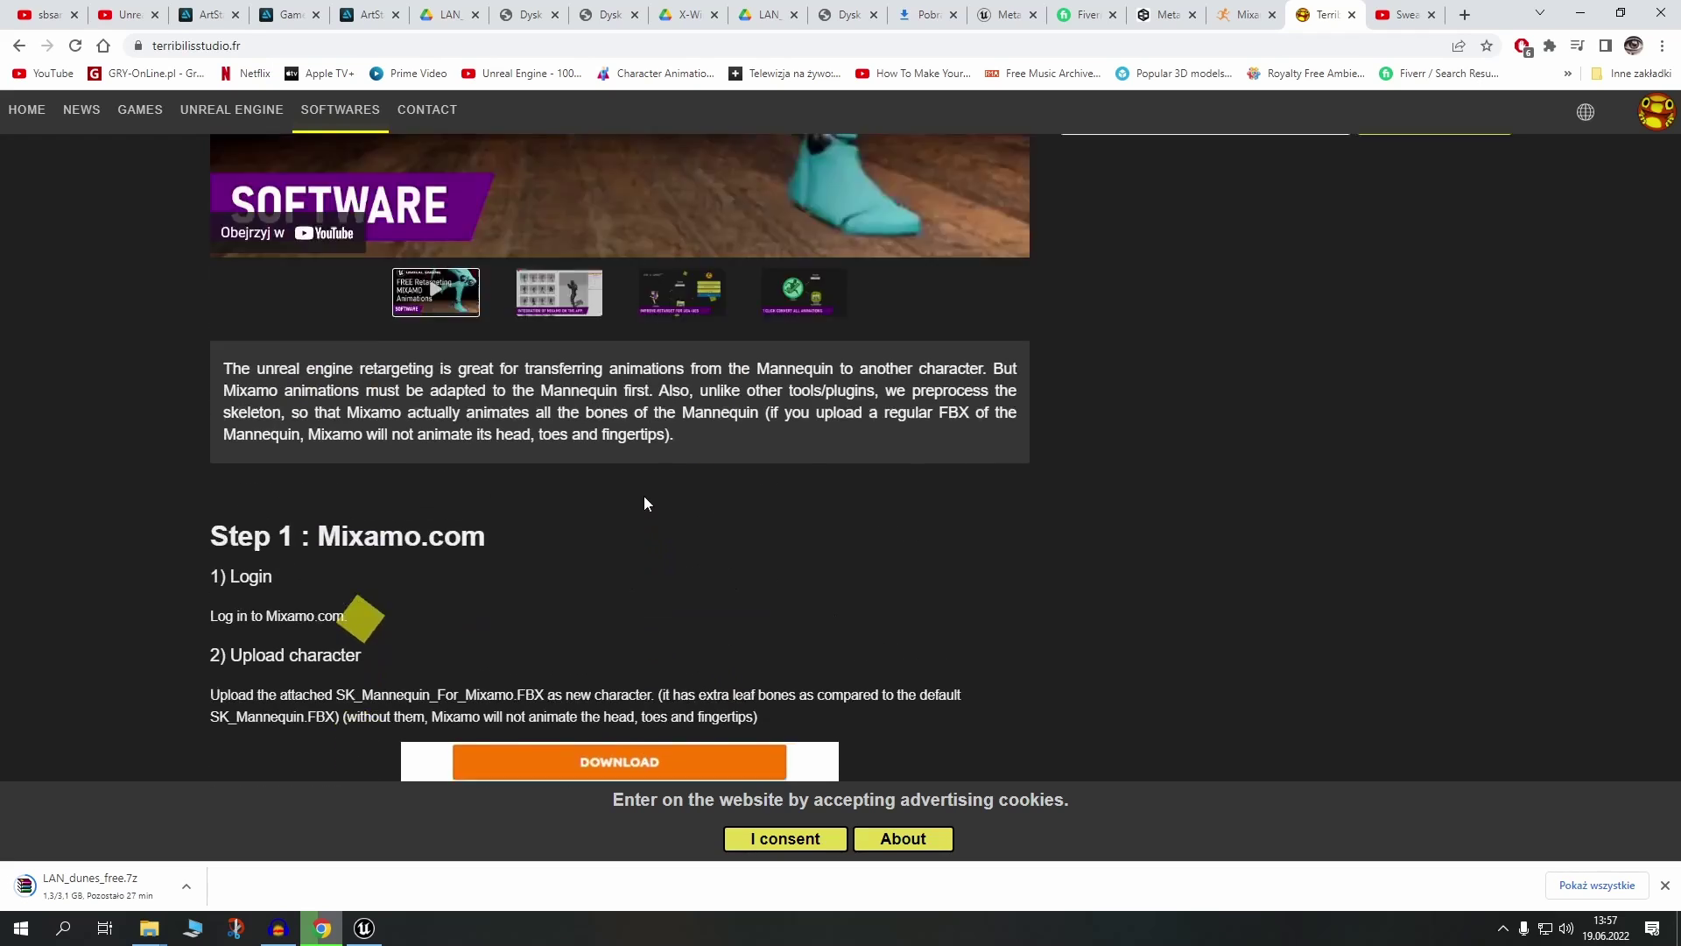
scroll(643, 504, "up", 3)
scroll(644, 504, "down", 3)
scroll(643, 504, "up", 3)
scroll(645, 505, "up", 3)
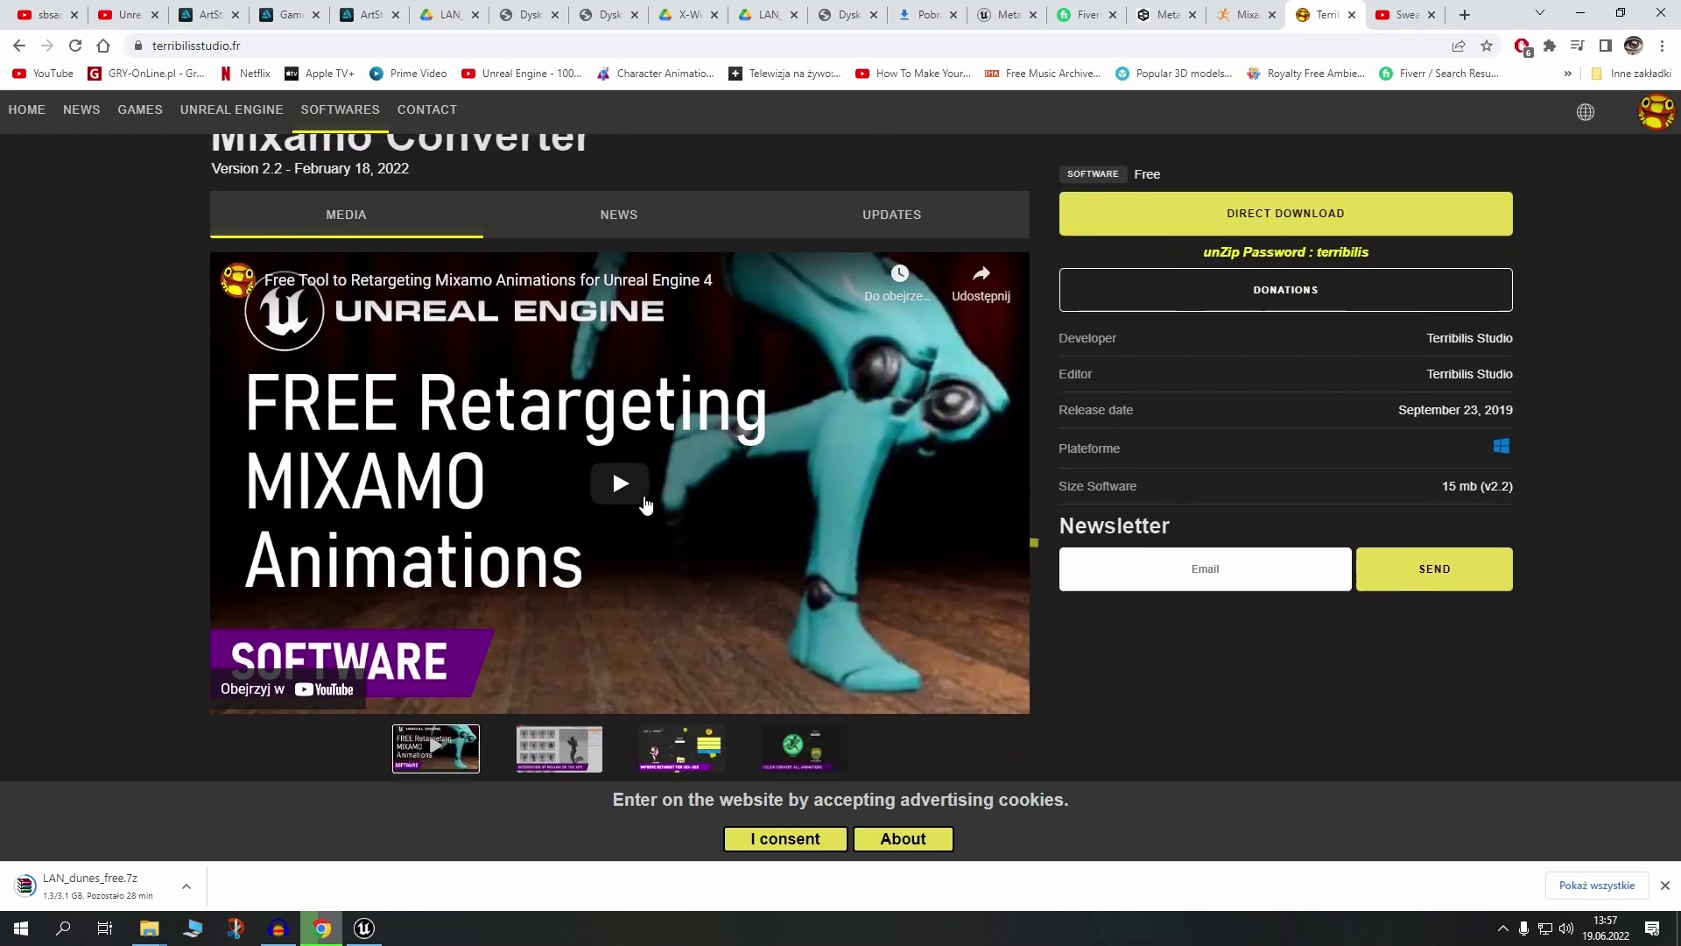
scroll(645, 506, "down", 2)
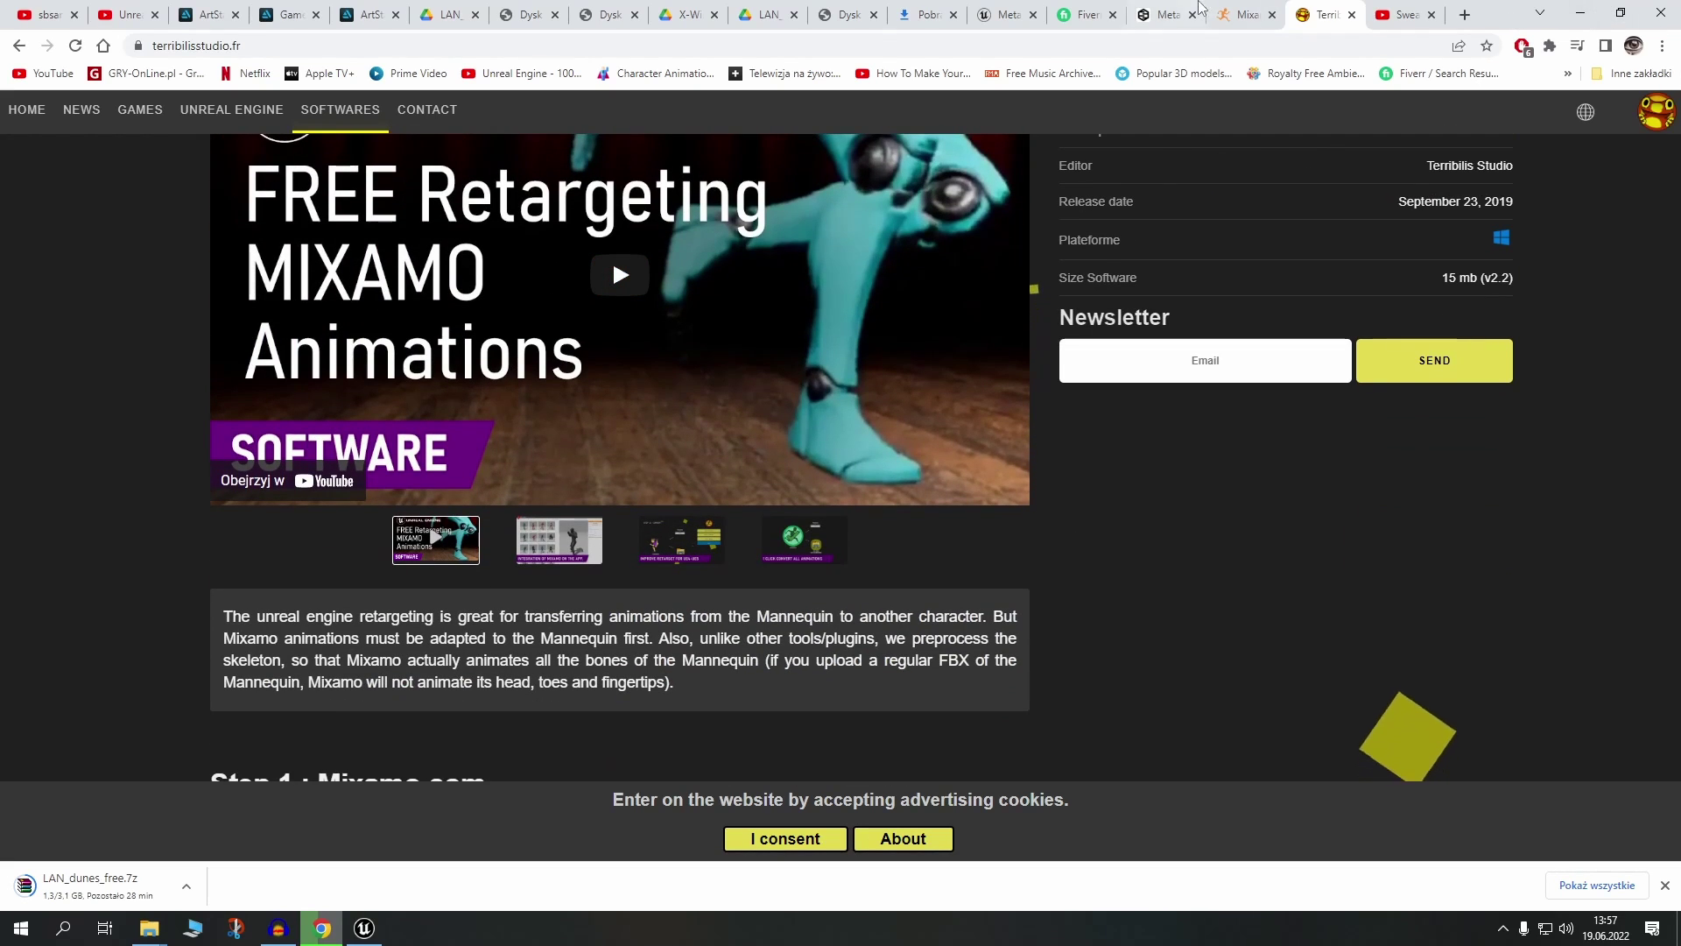
left_click(1579, 18)
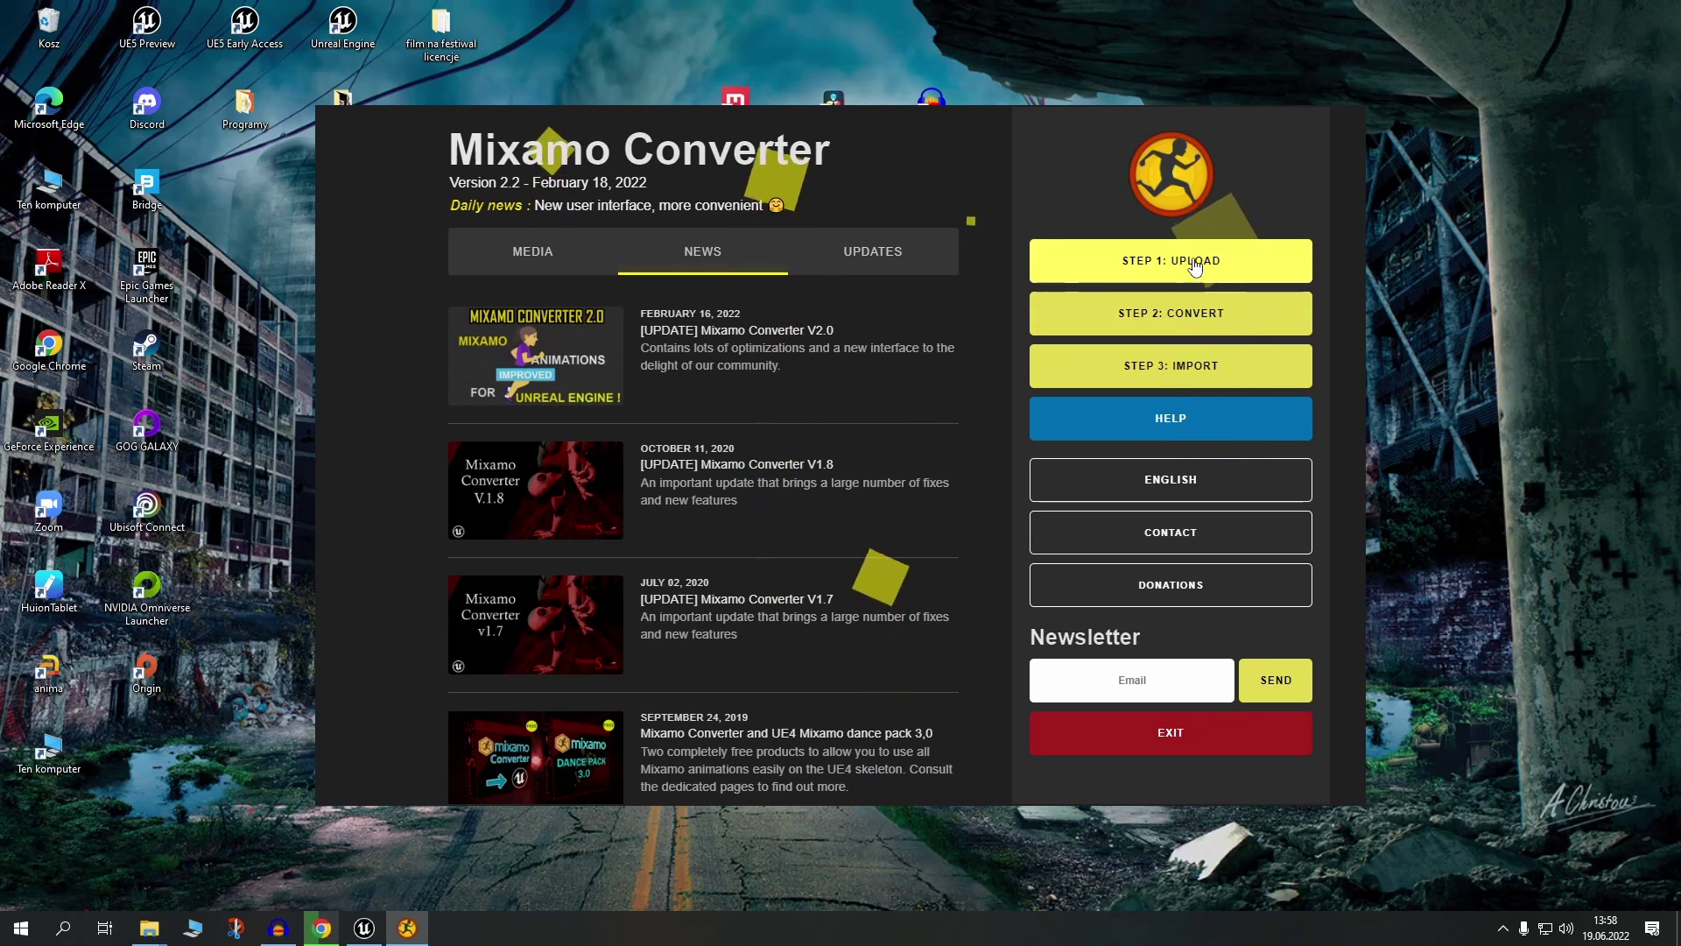
- Review the STEP 1: UPLOAD instructions in Mixamo Converter, then exit the app
left_click(1157, 265)
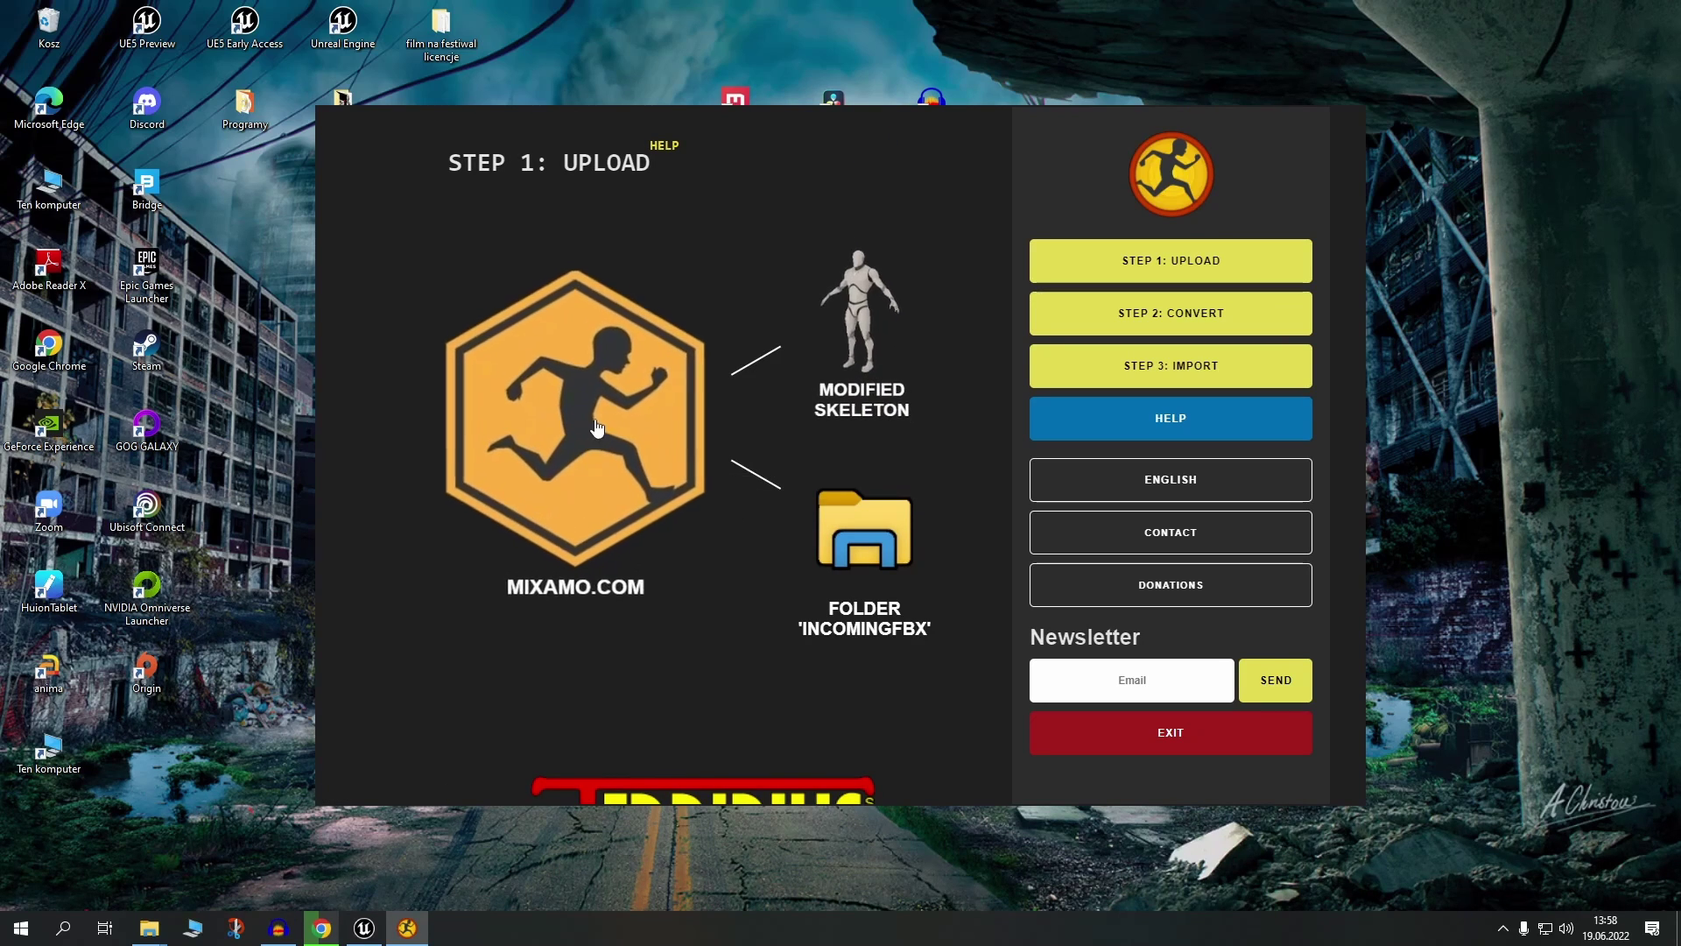
scroll(574, 443, "down", 4)
scroll(591, 437, "up", 4)
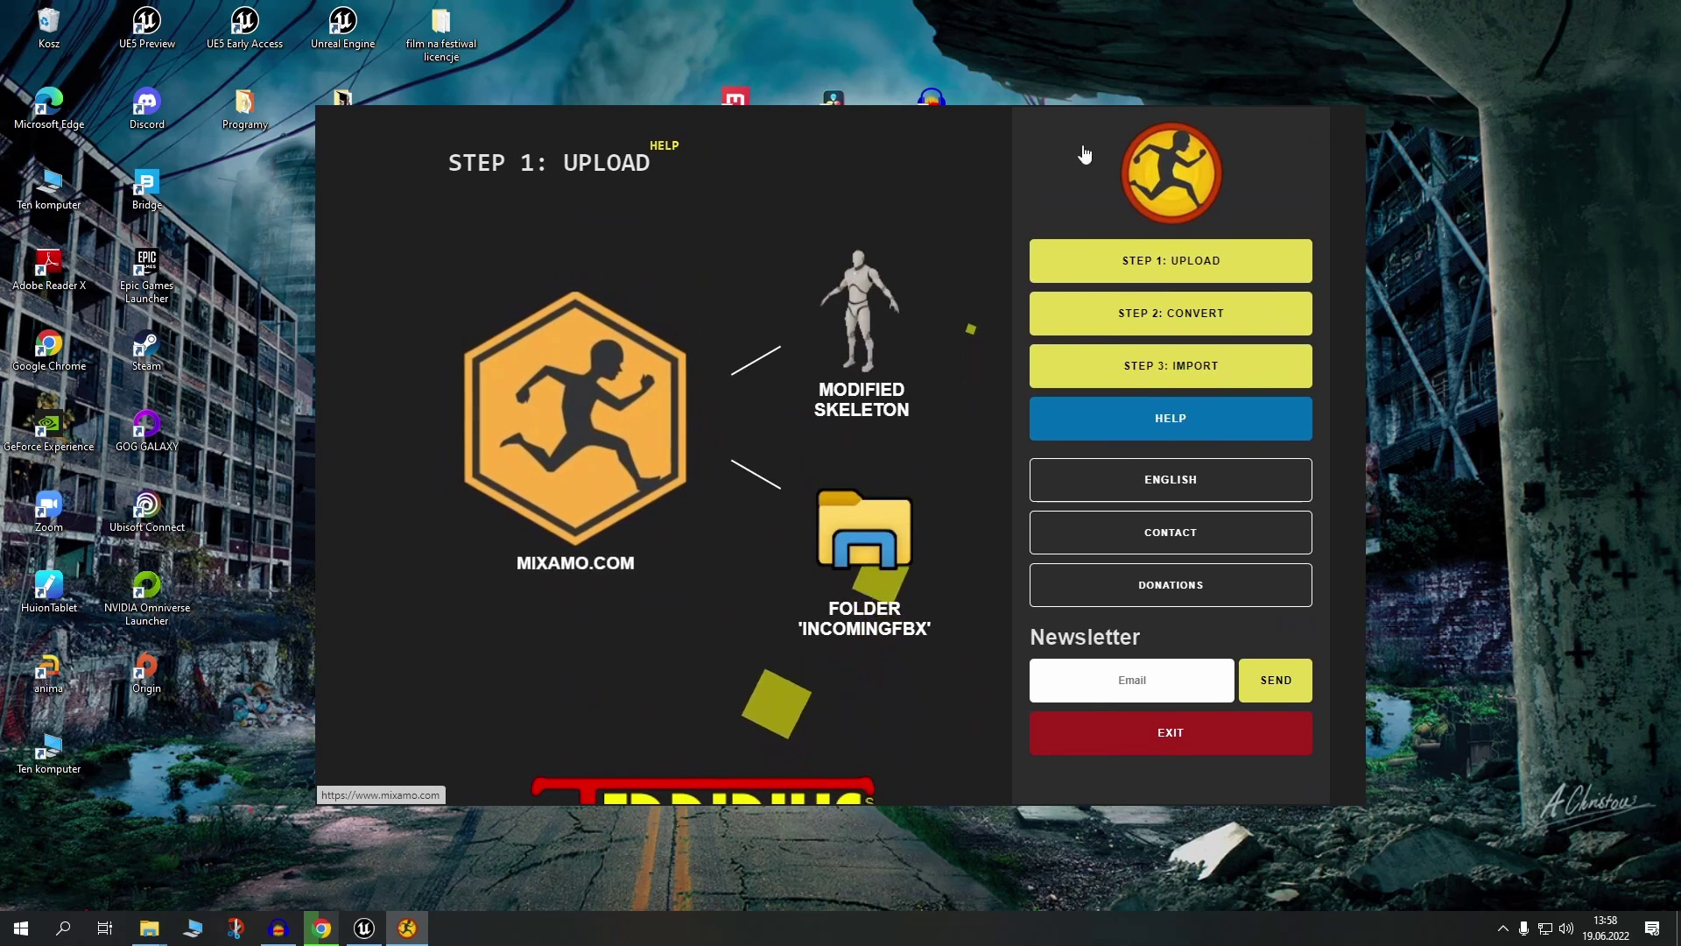
left_click(1182, 734)
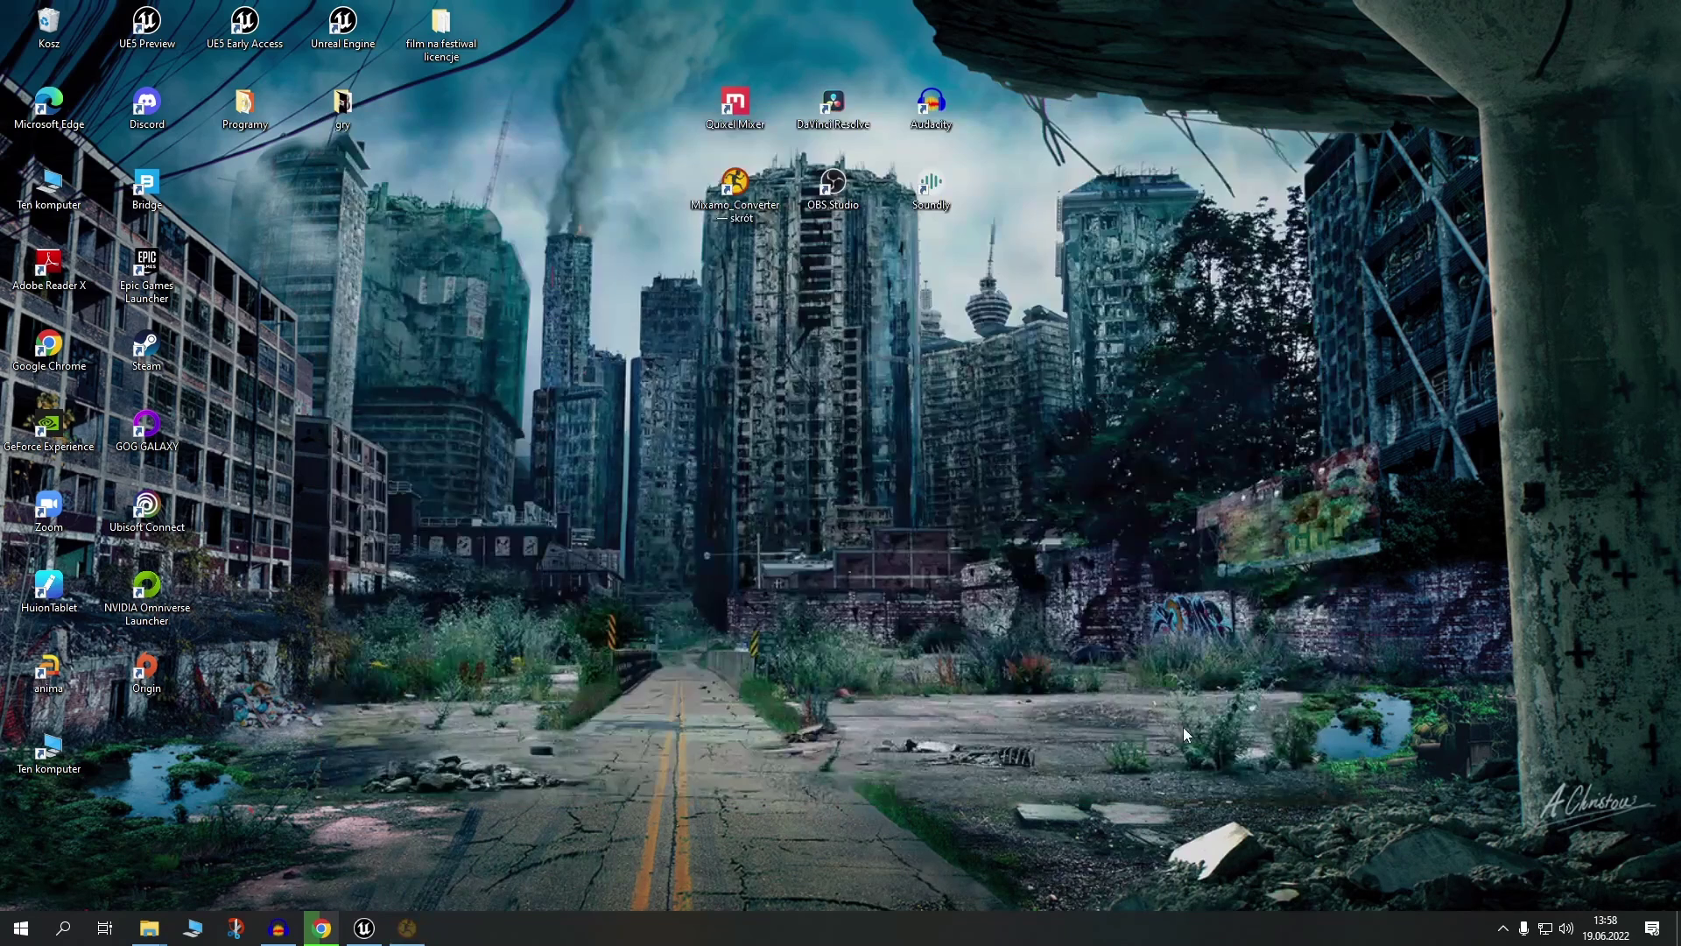
- Browse Ten komputer > Nowy (D:) > animacje mixamo > mixamo converter > mixamo_converter > Mannequins
left_click(69, 205)
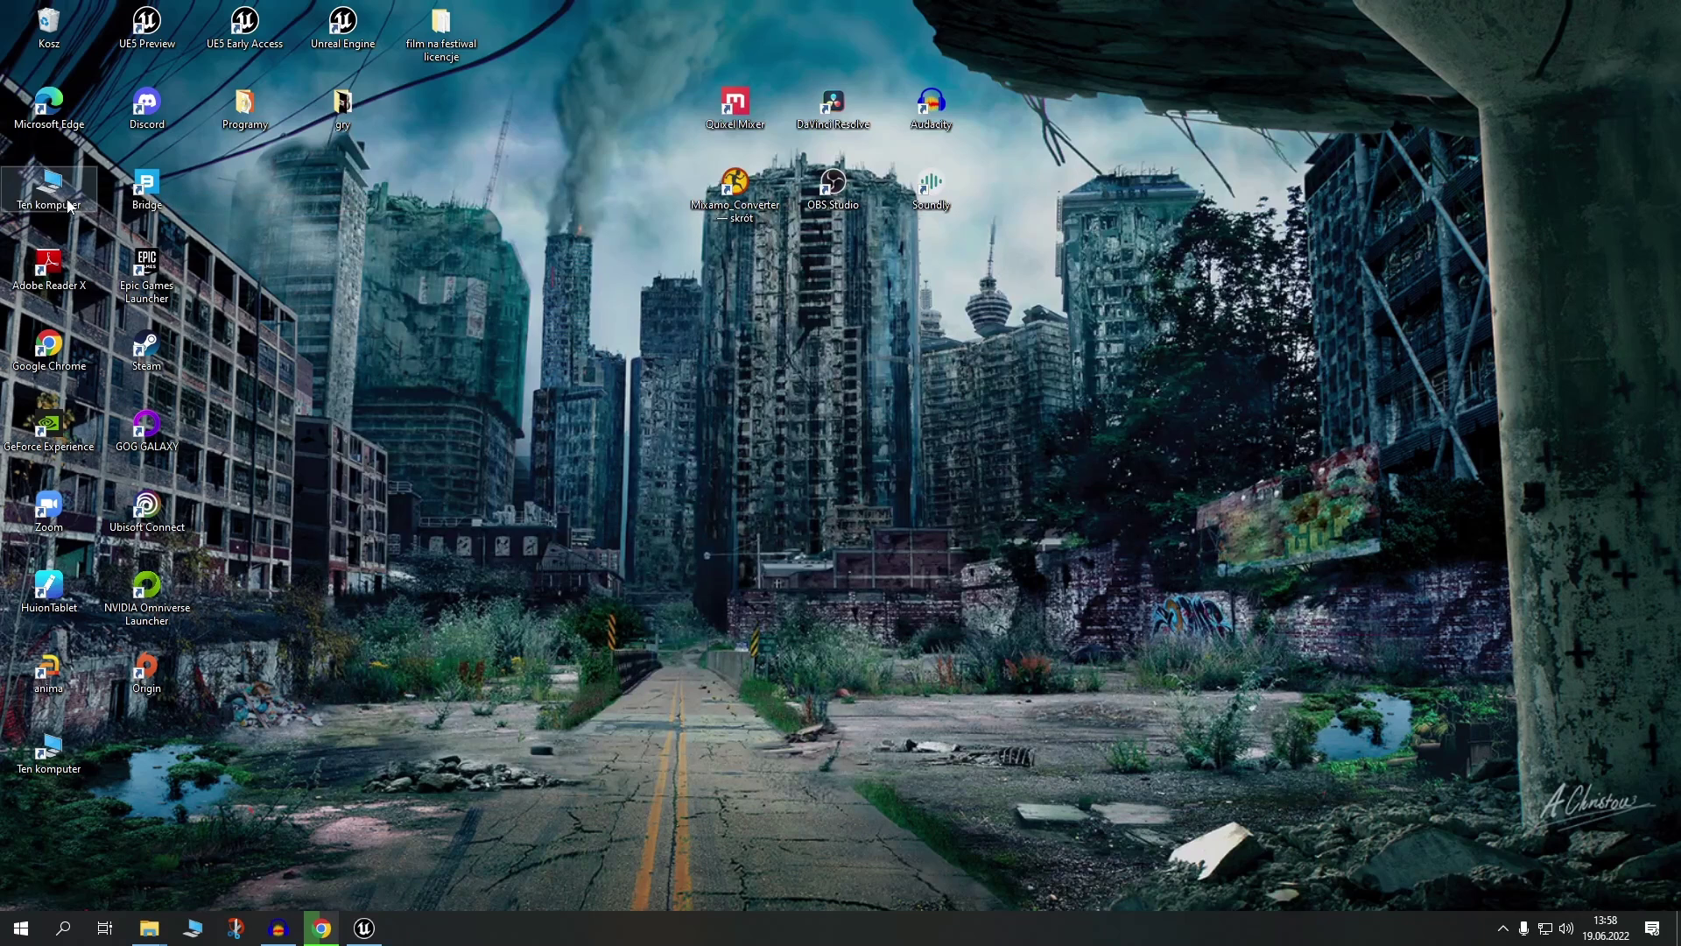
double_click(63, 201)
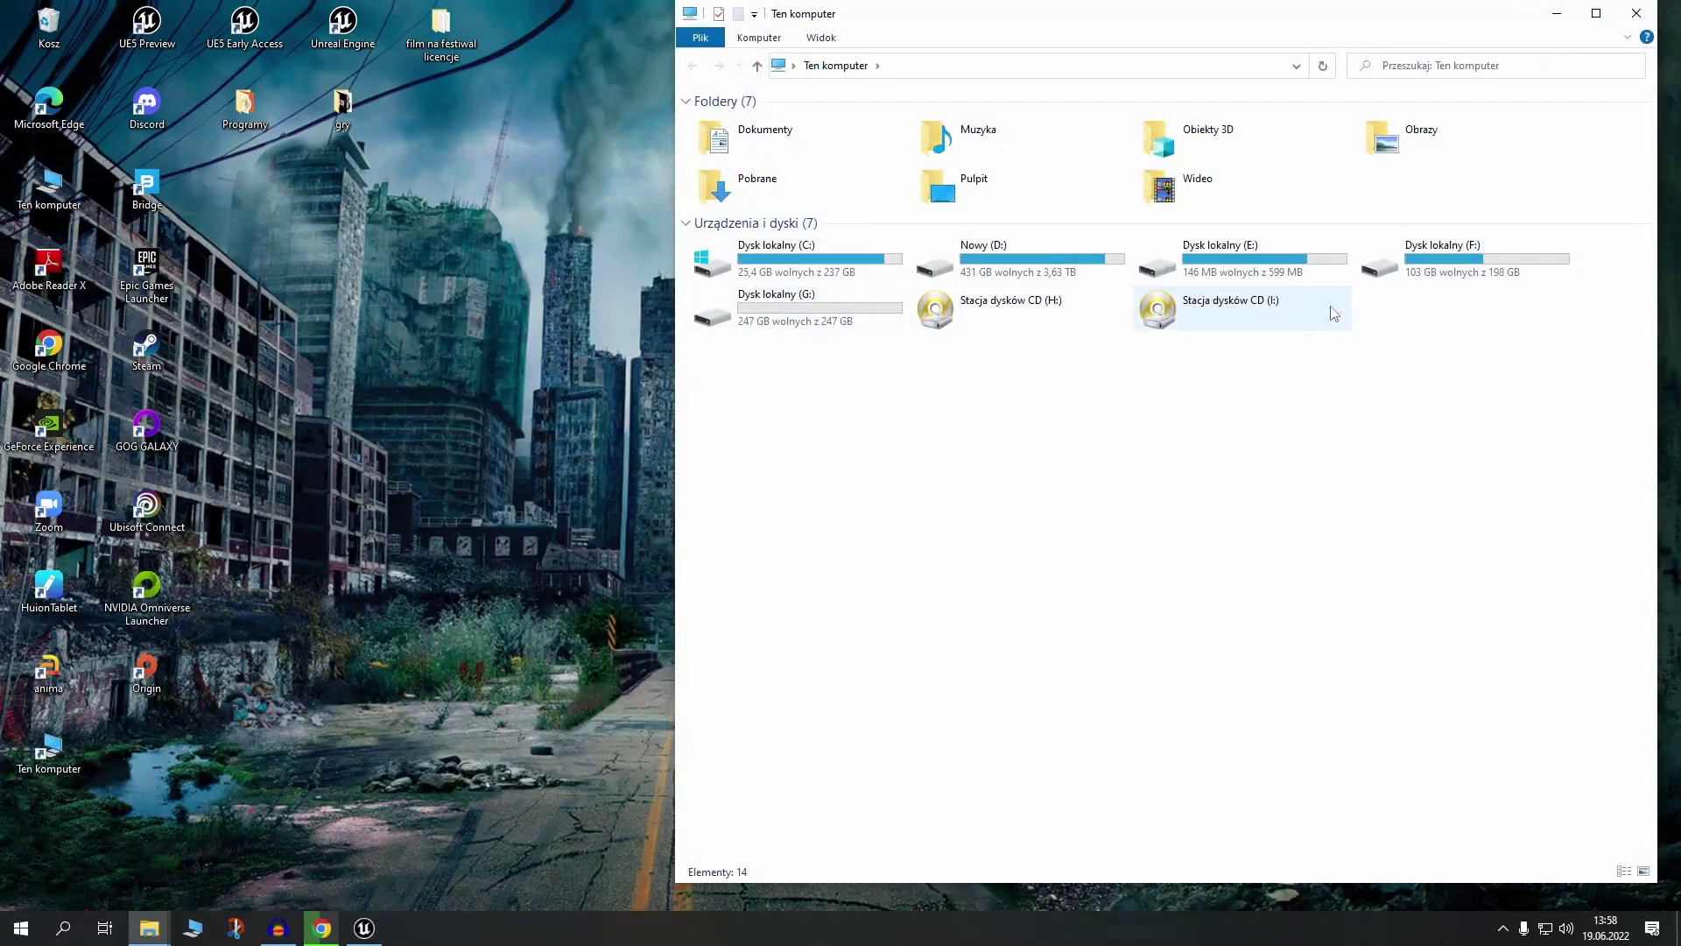
double_click(1069, 261)
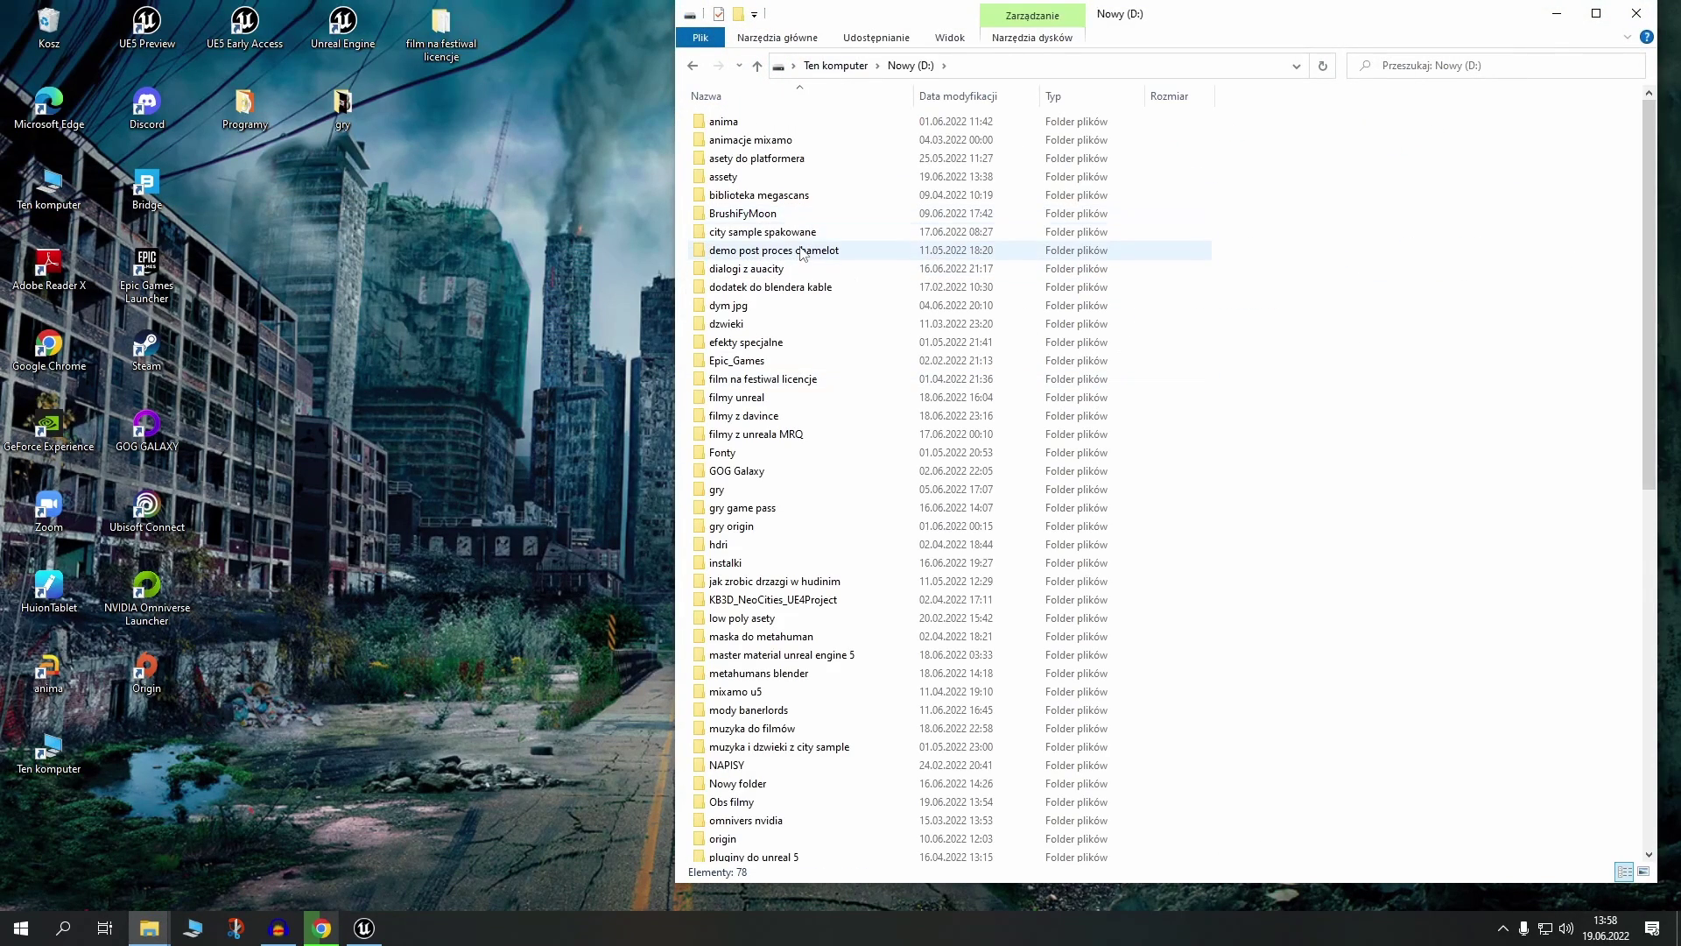
double_click(771, 142)
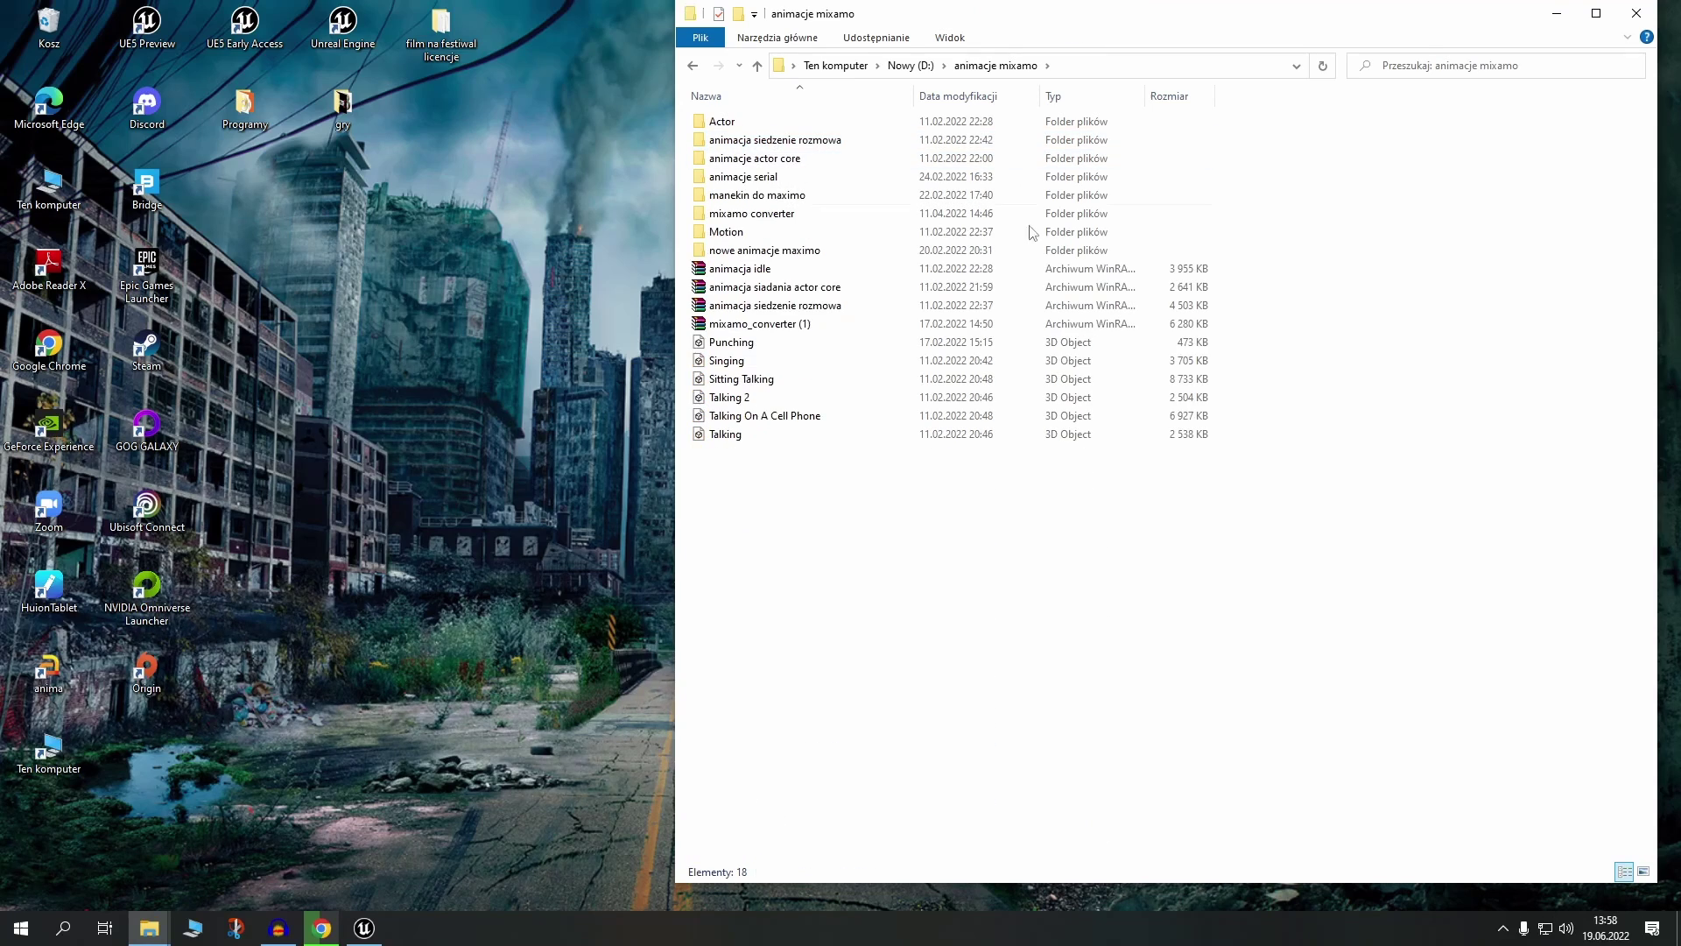
double_click(753, 214)
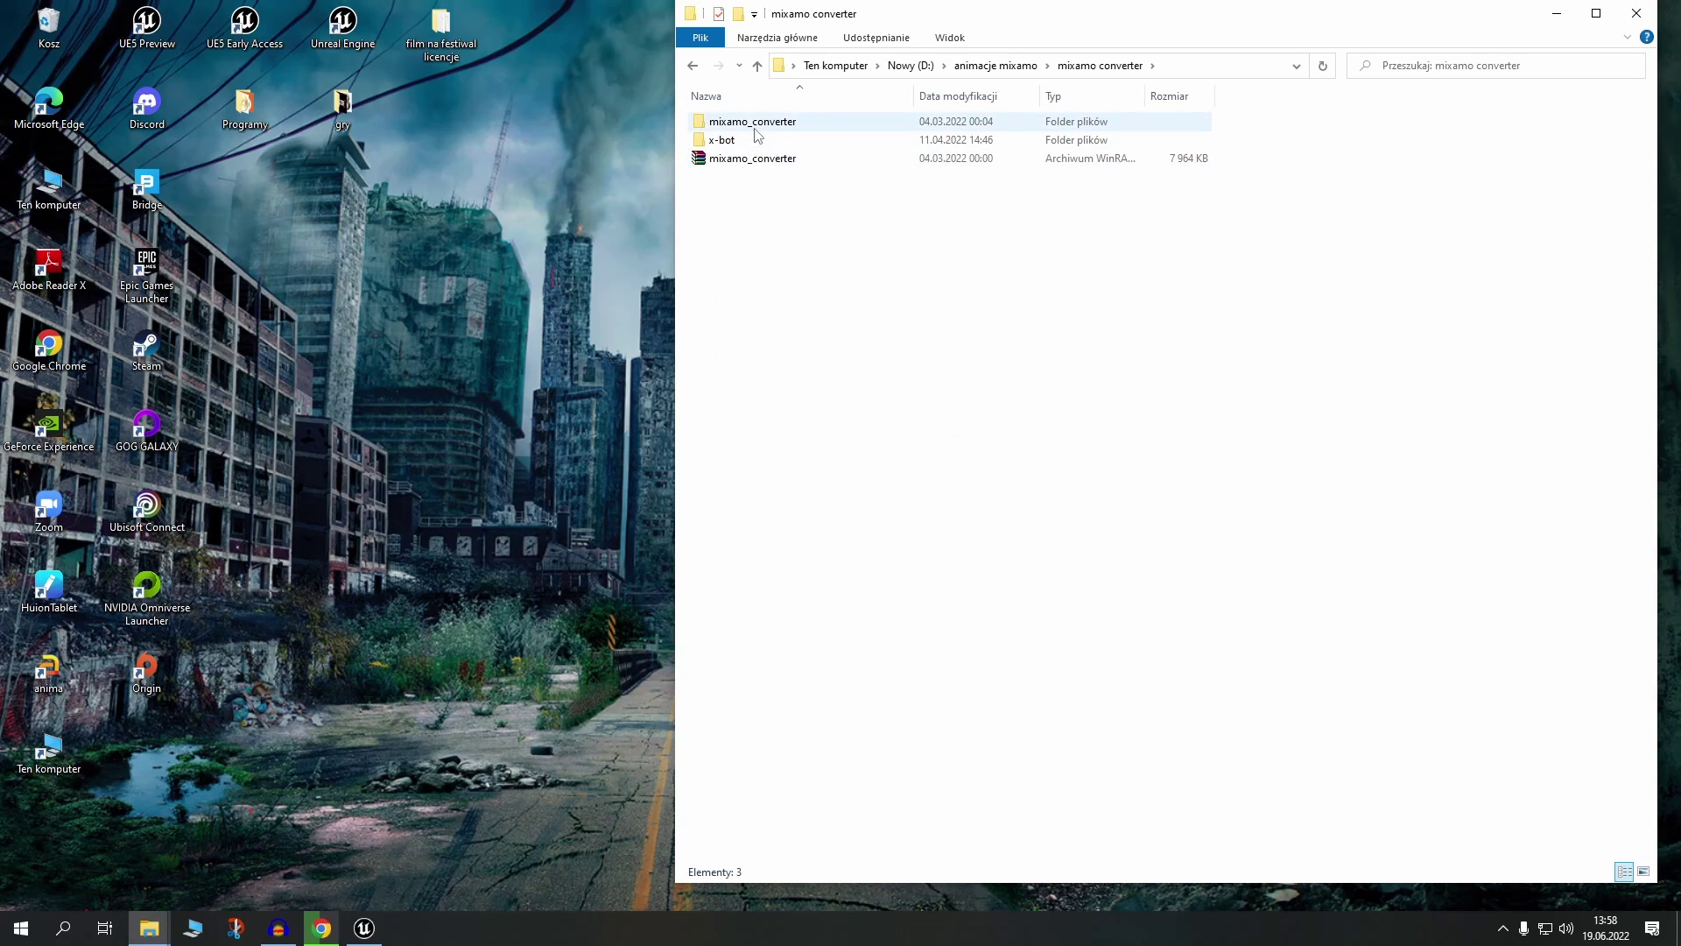
double_click(750, 128)
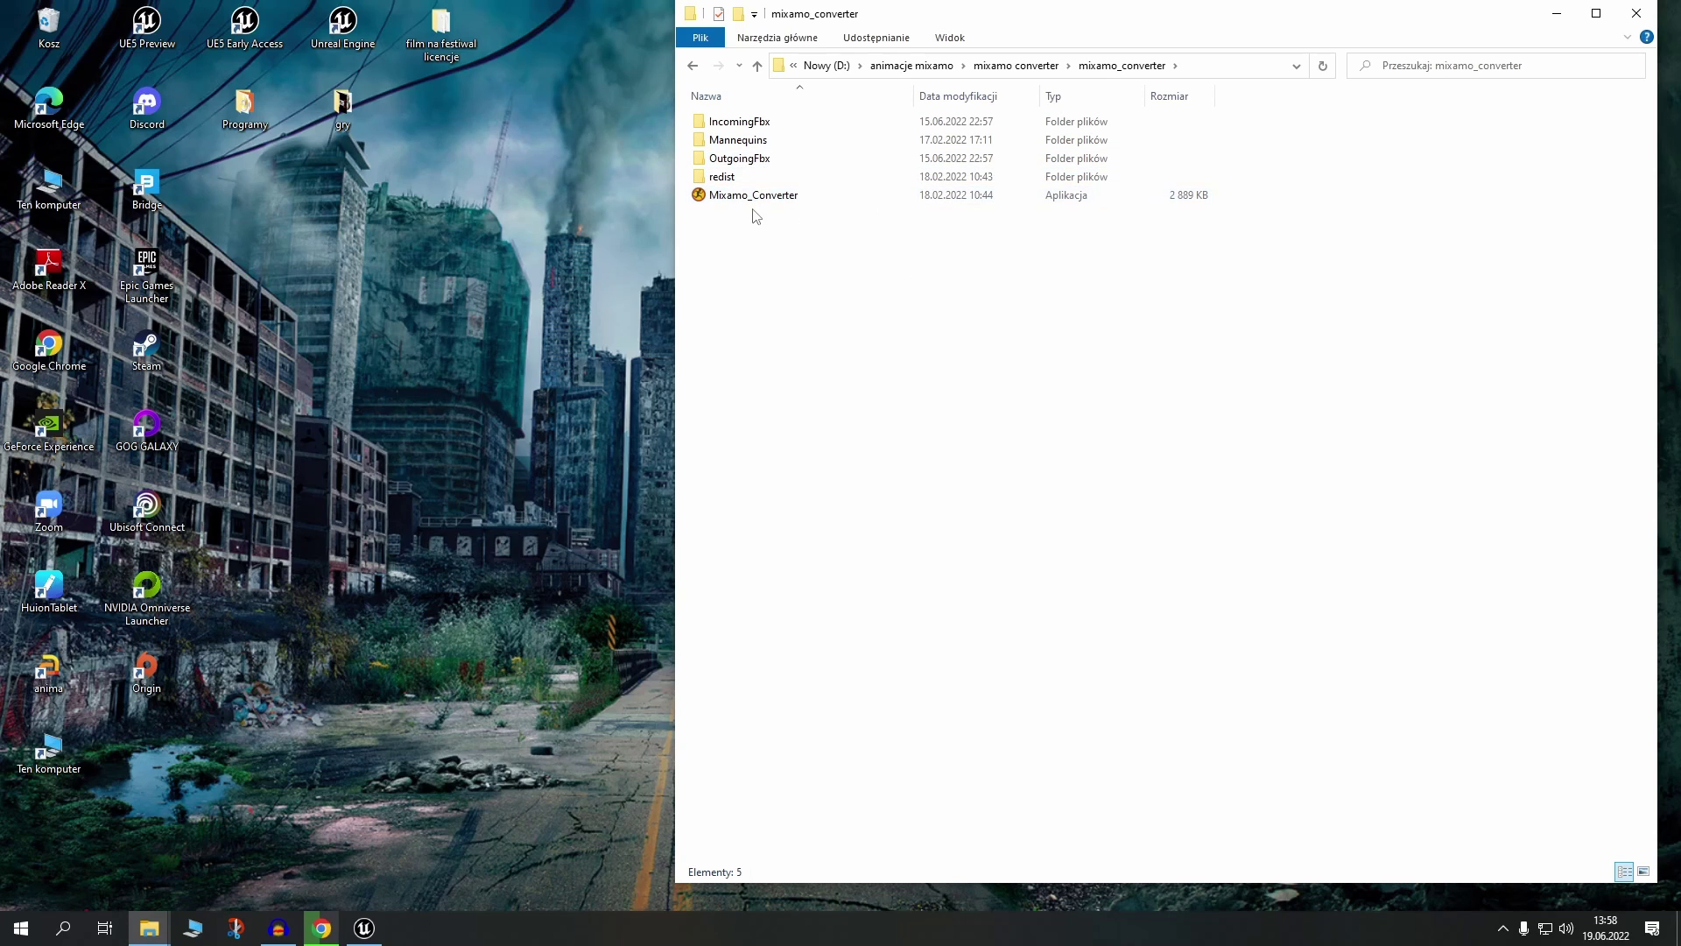
mouse_move(1026, 31)
left_mouse_down()
mouse_move(1158, 65)
mouse_move(1144, 65)
left_mouse_up()
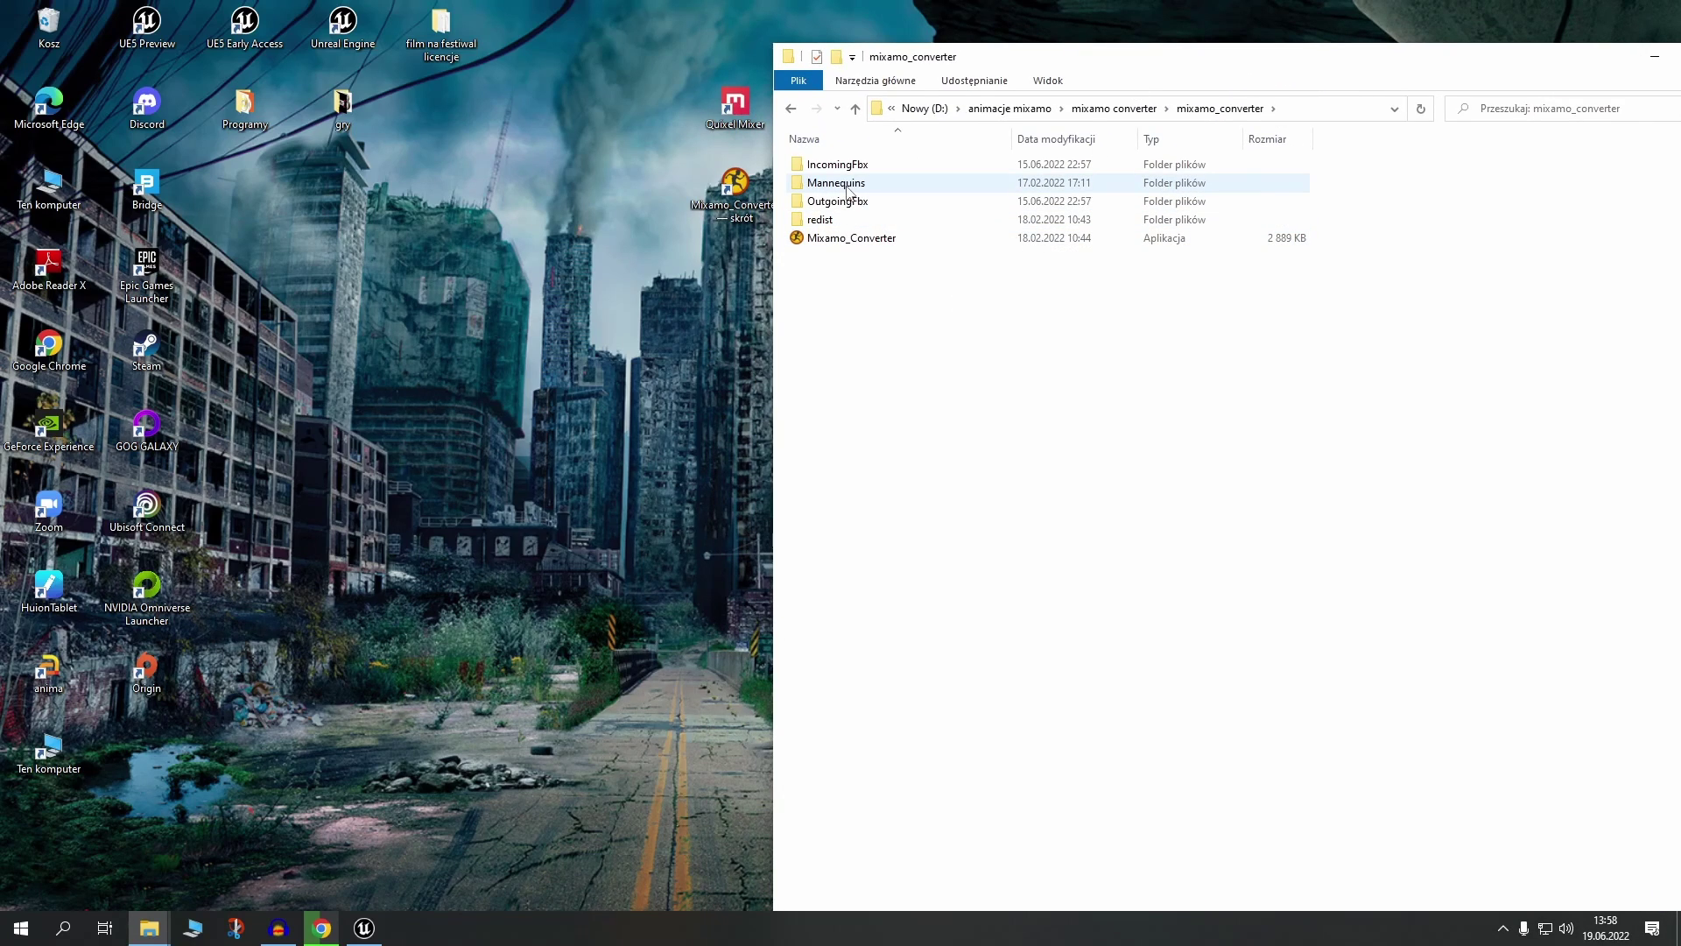
double_click(847, 190)
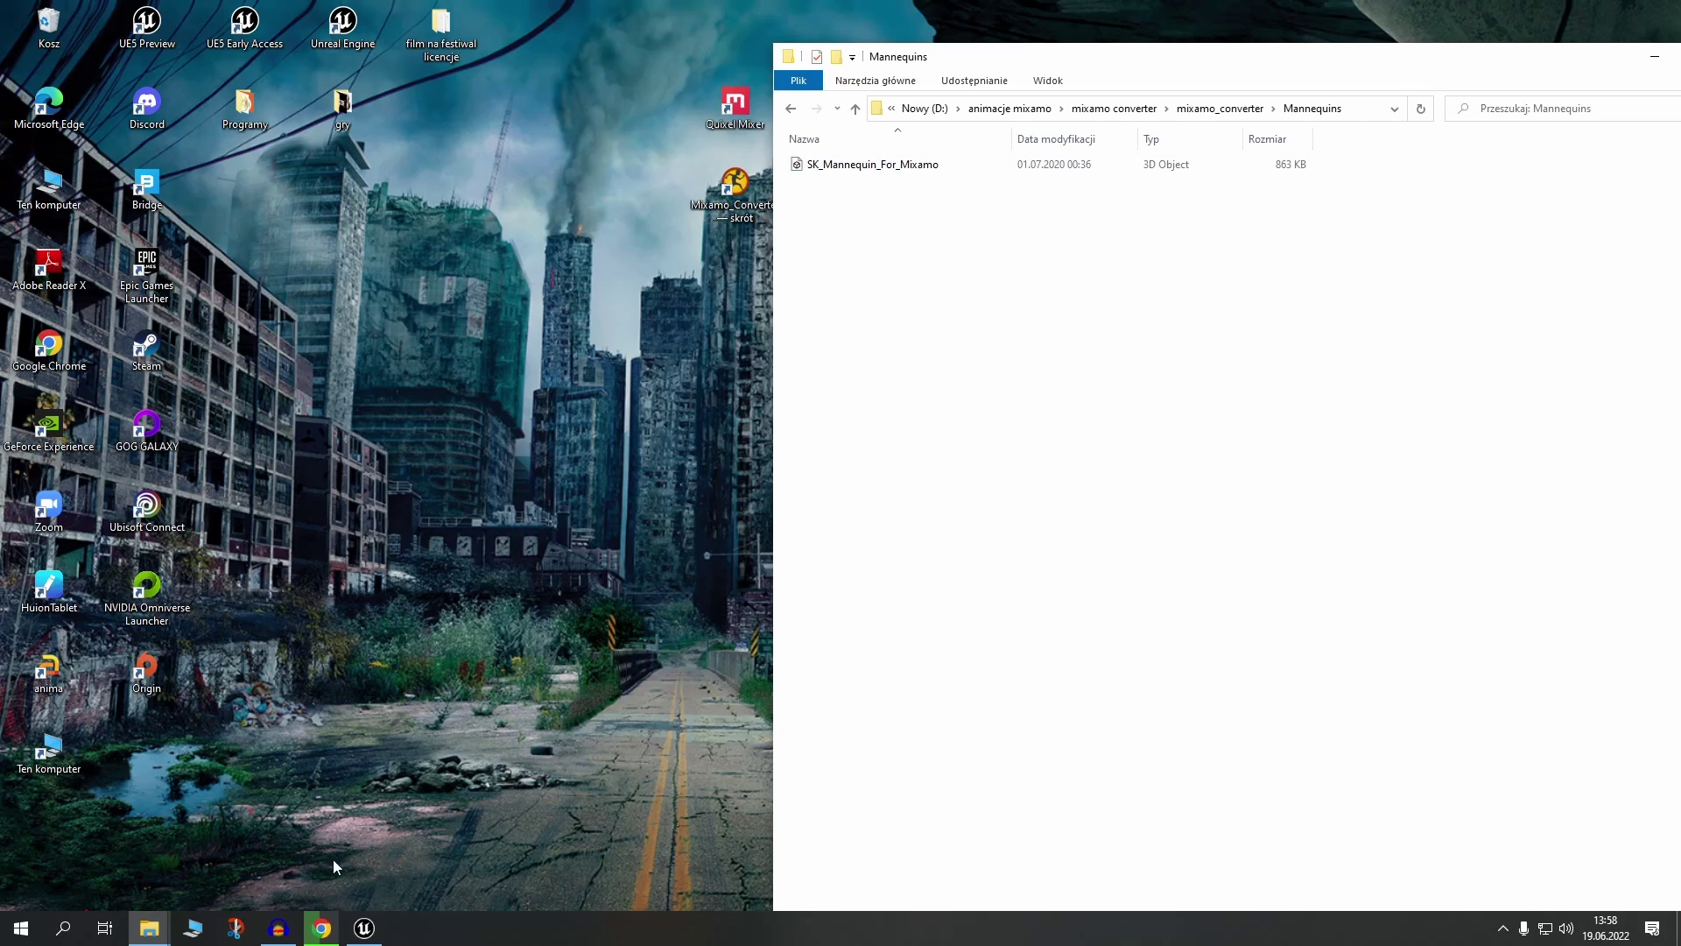
- Return to Mixamo, open and dismiss Upload Character, and focus the animation search field
left_click(321, 926)
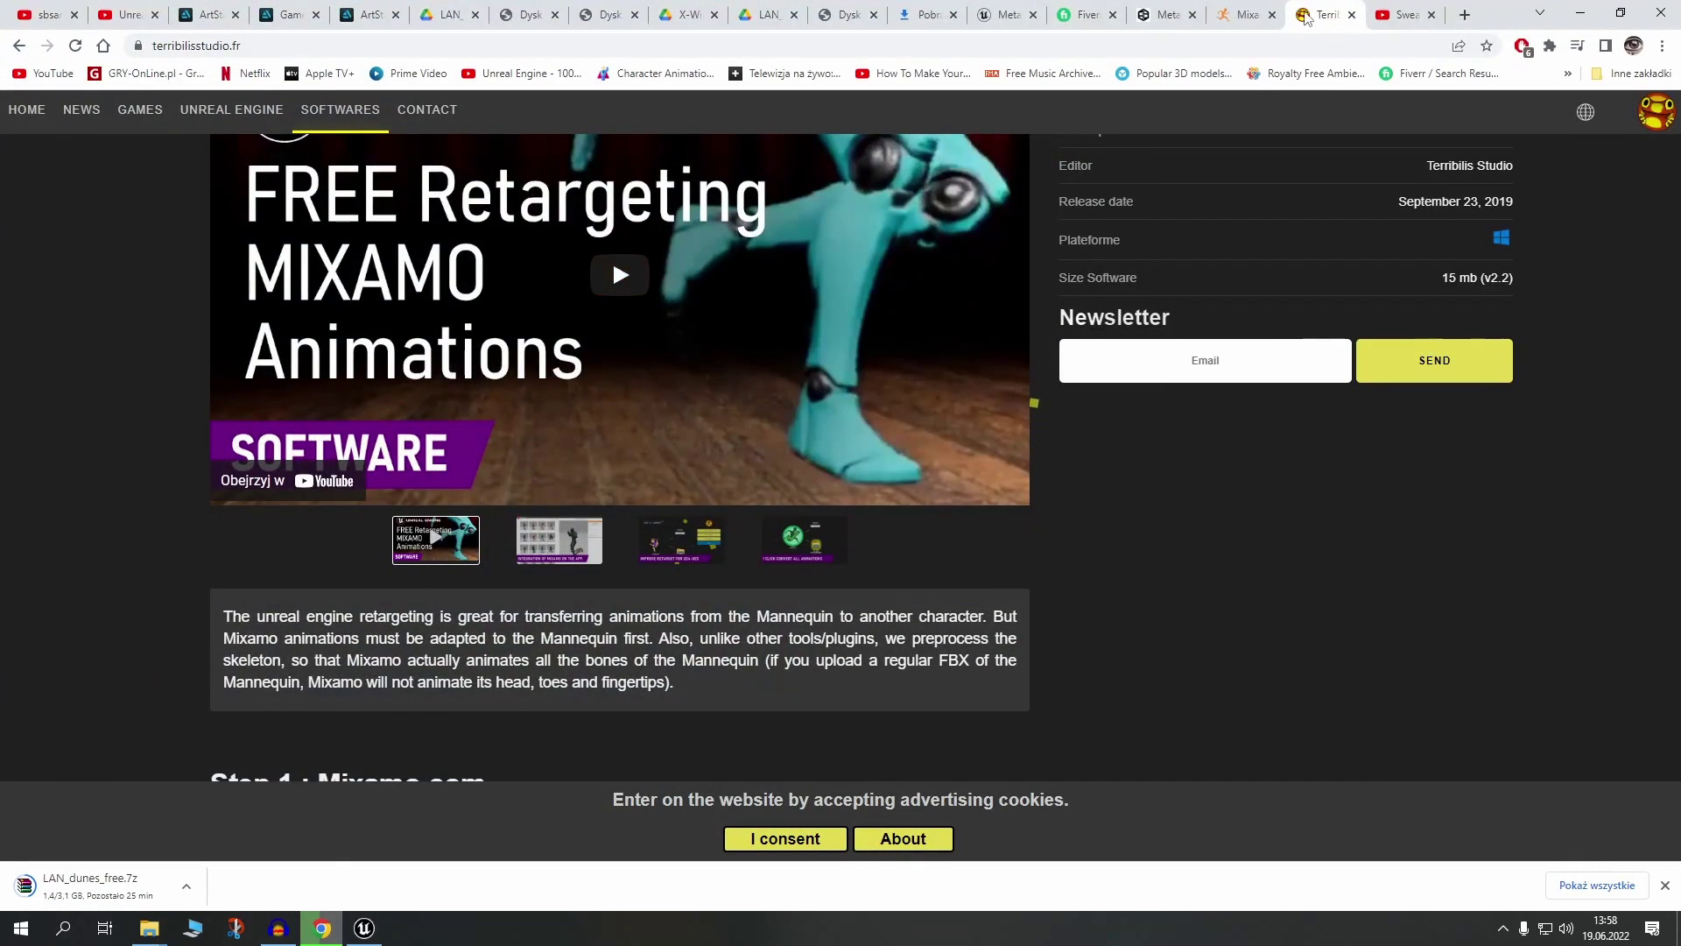
left_click(1236, 12)
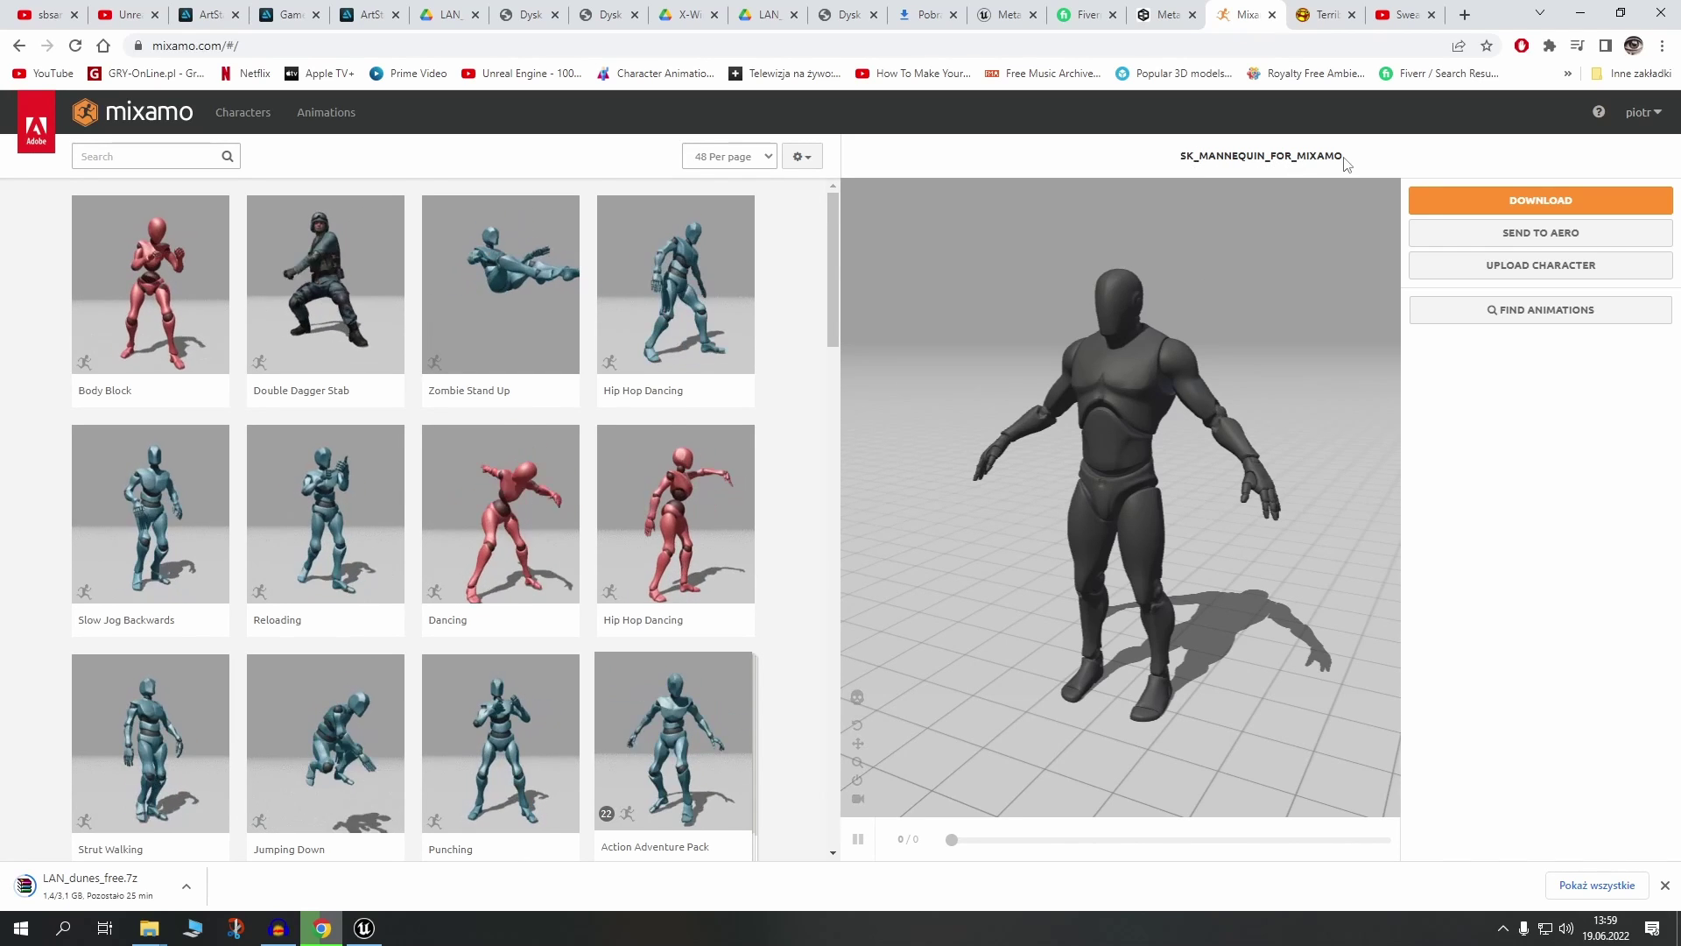
left_click(1523, 267)
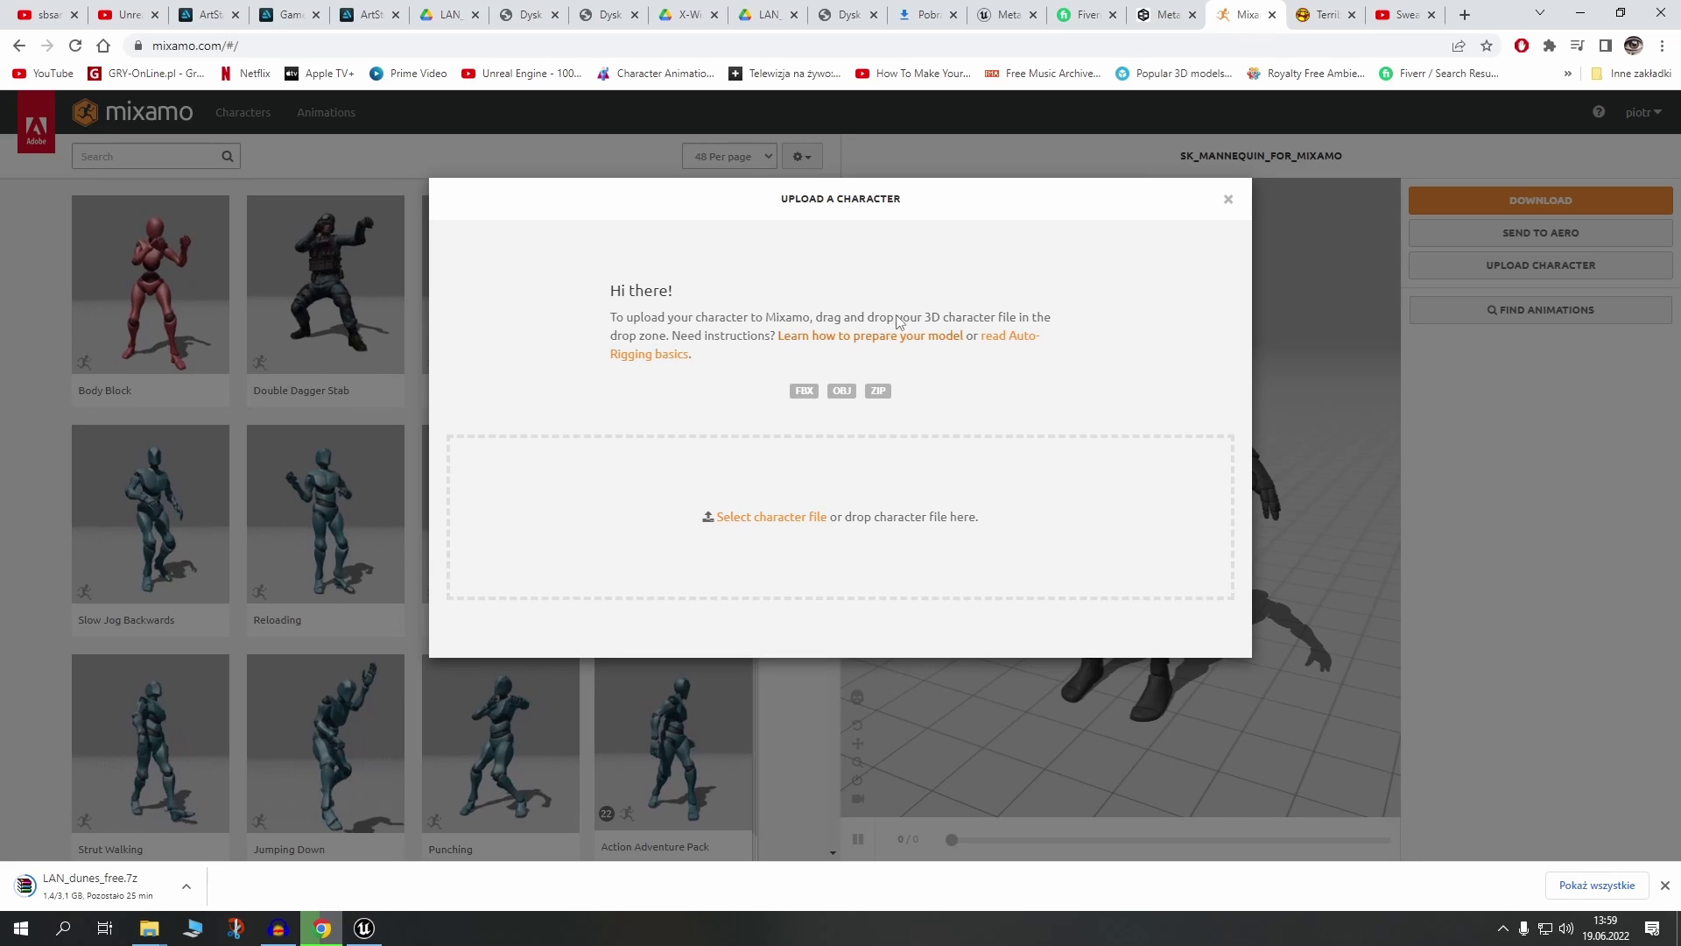
left_click(1228, 201)
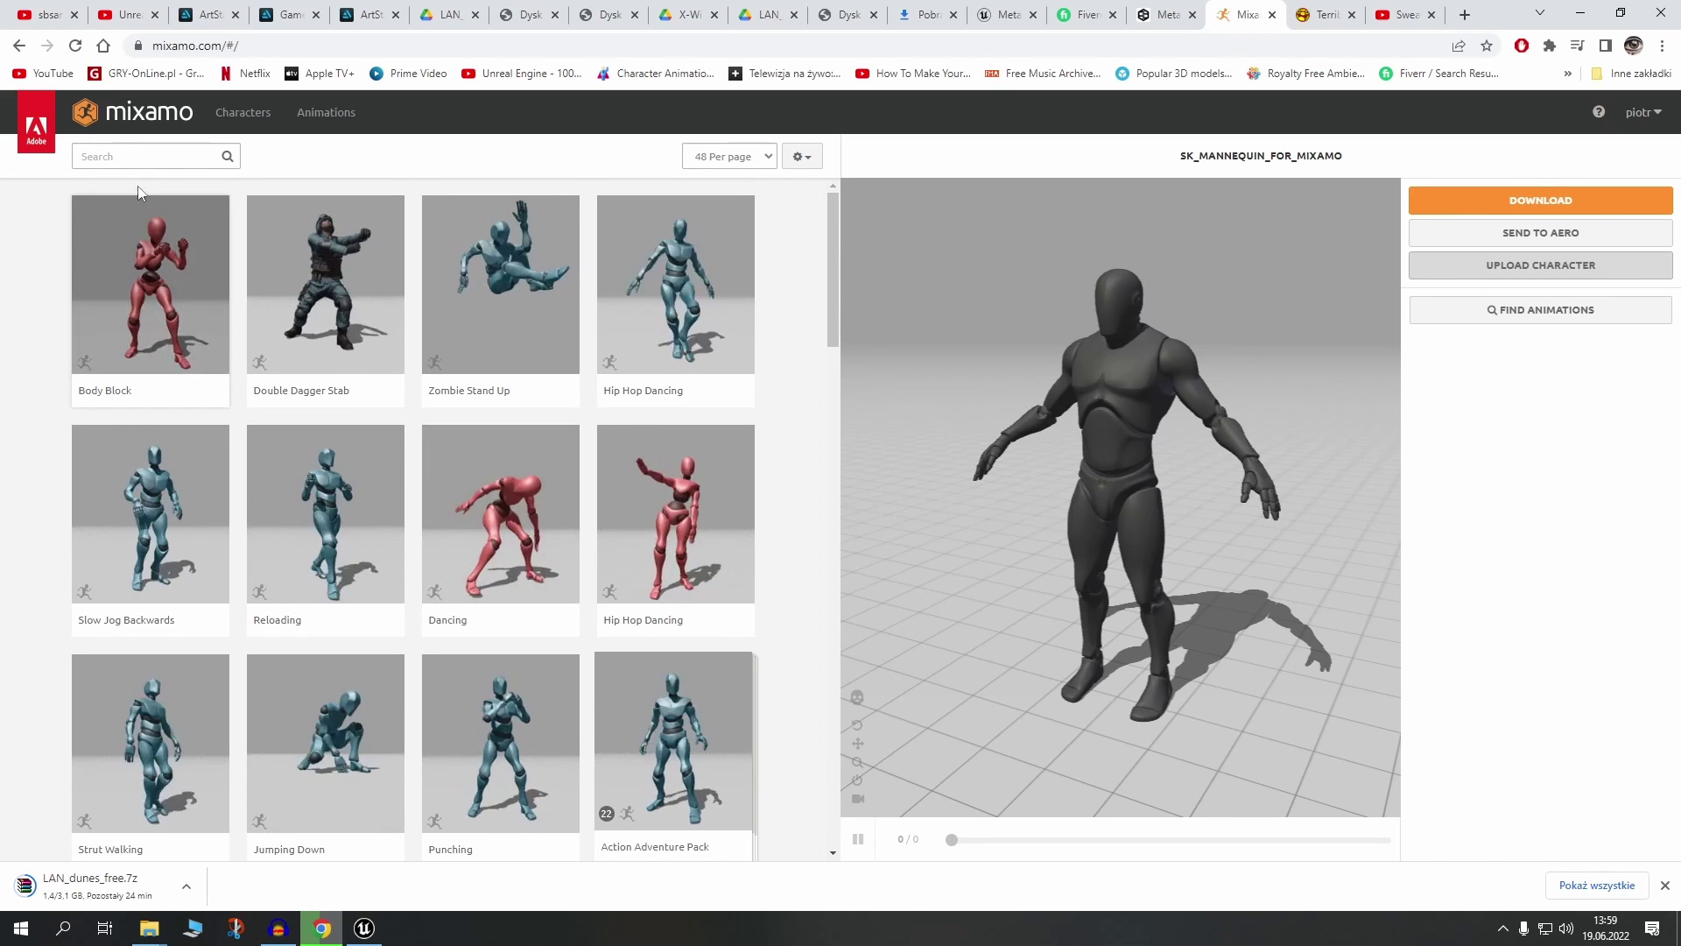
left_click(144, 156)
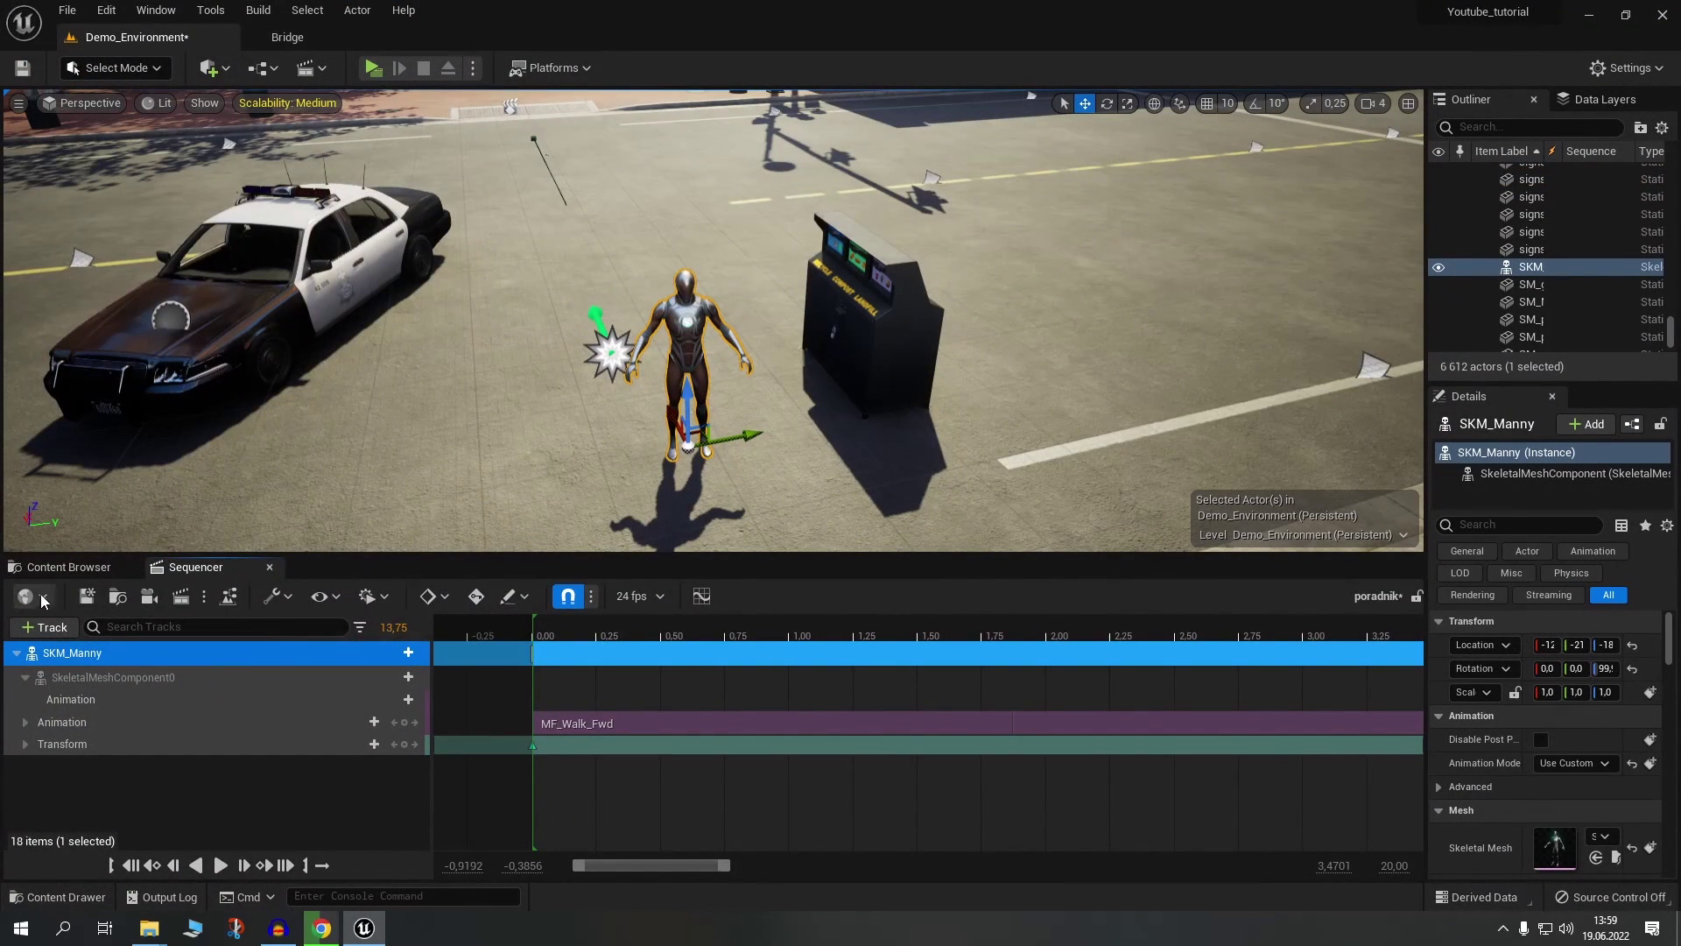
- Check the animacje folder with BigJump4UE4 and Running4UE4 in Unreal, then return to Chrome
left_click(53, 569)
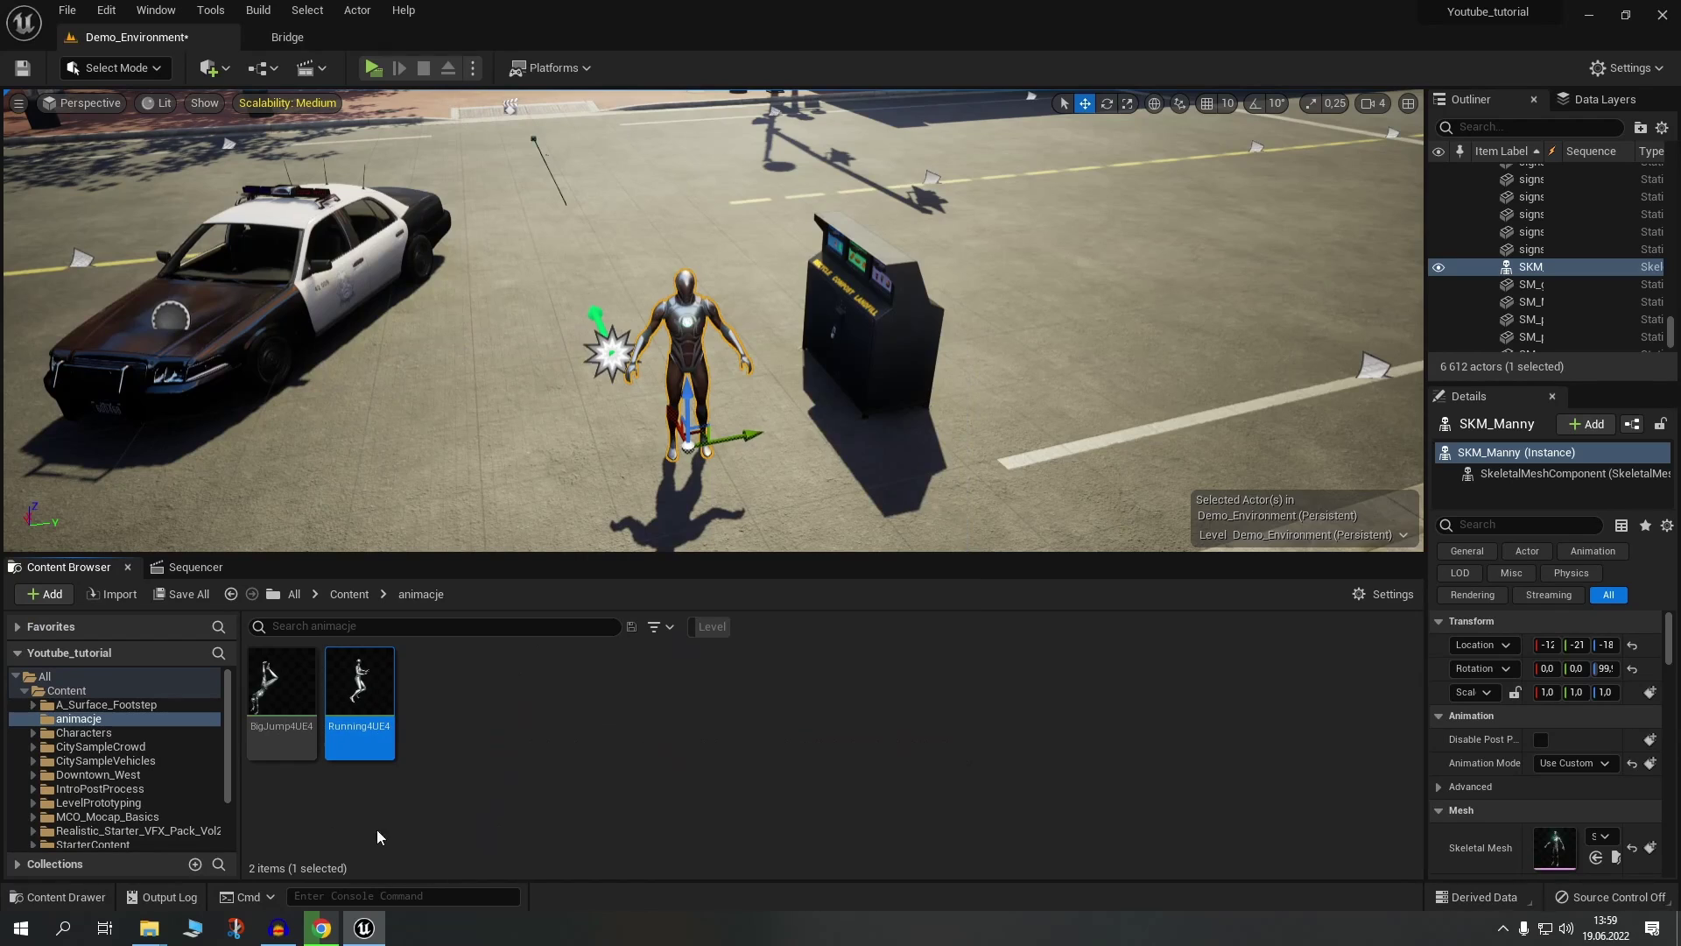
left_click(322, 928)
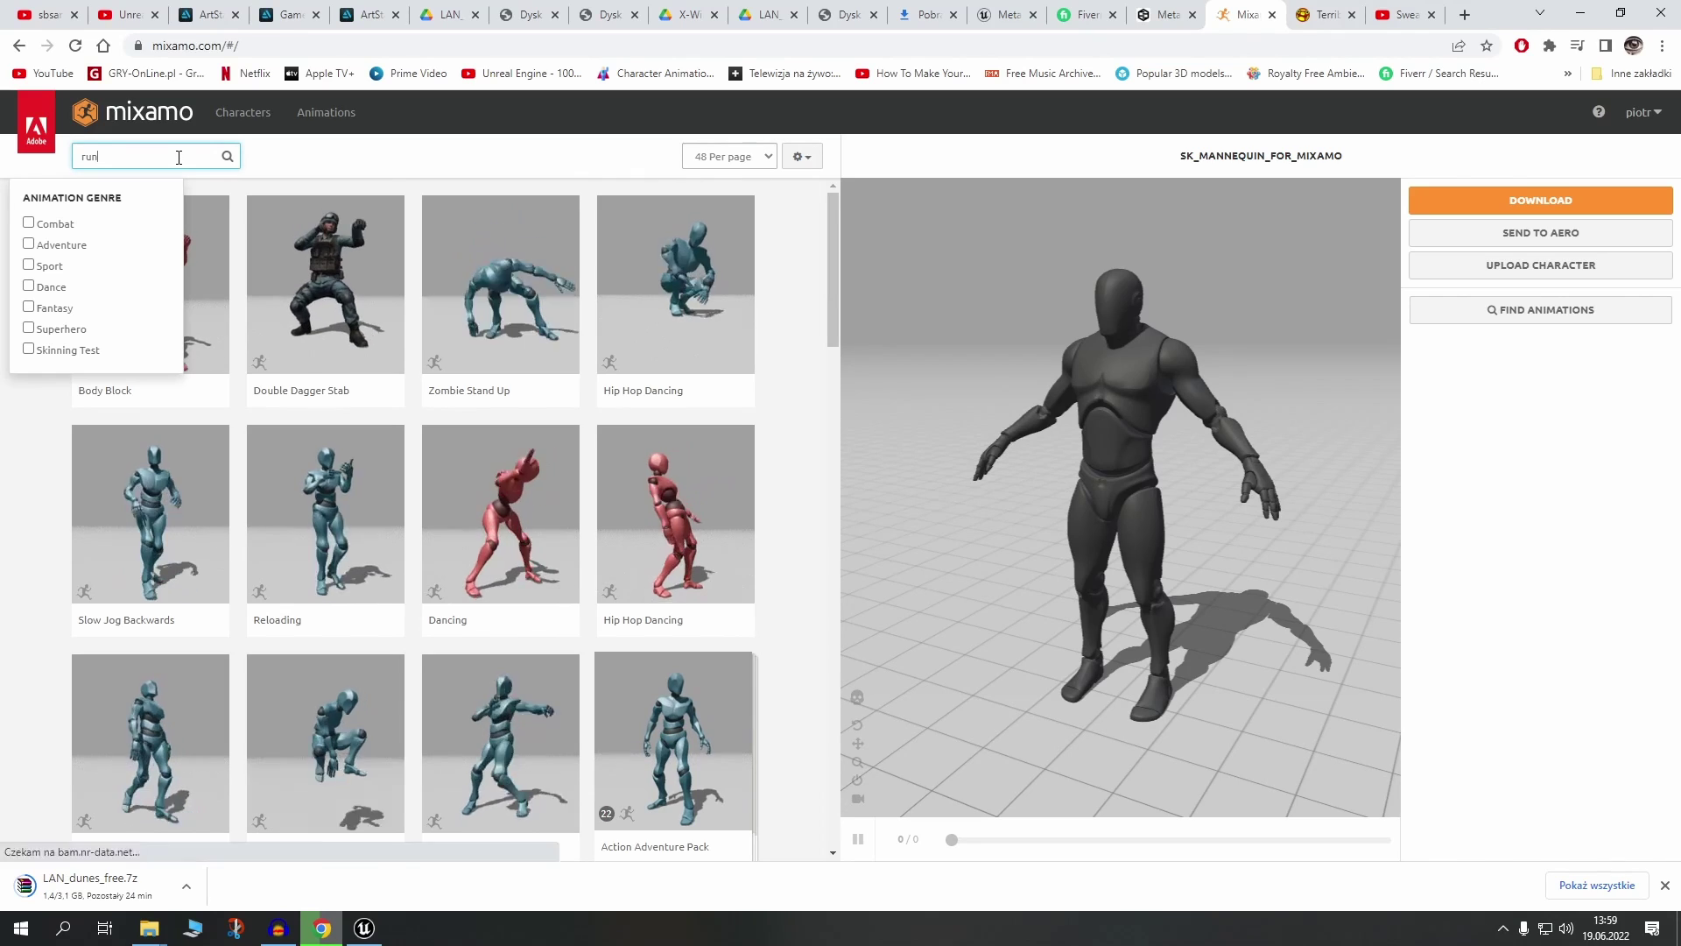
- Search Mixamo for 'run' and scroll through the 365 results
key("Return")
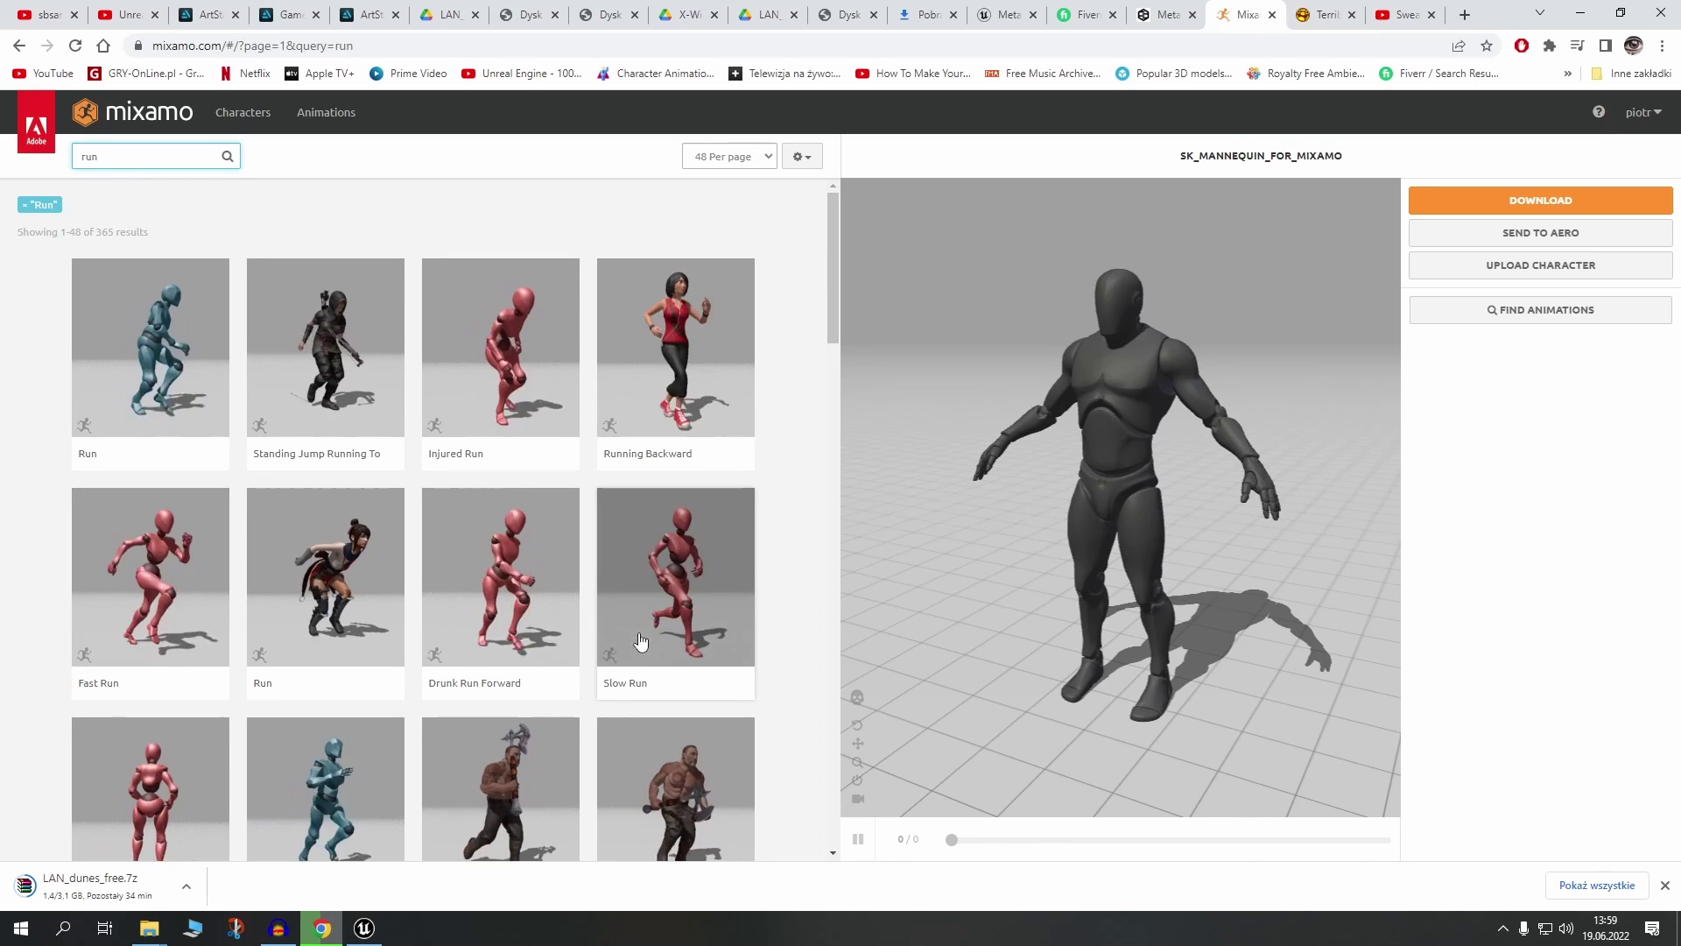
scroll(613, 438, "down", 3)
scroll(601, 601, "down", 3)
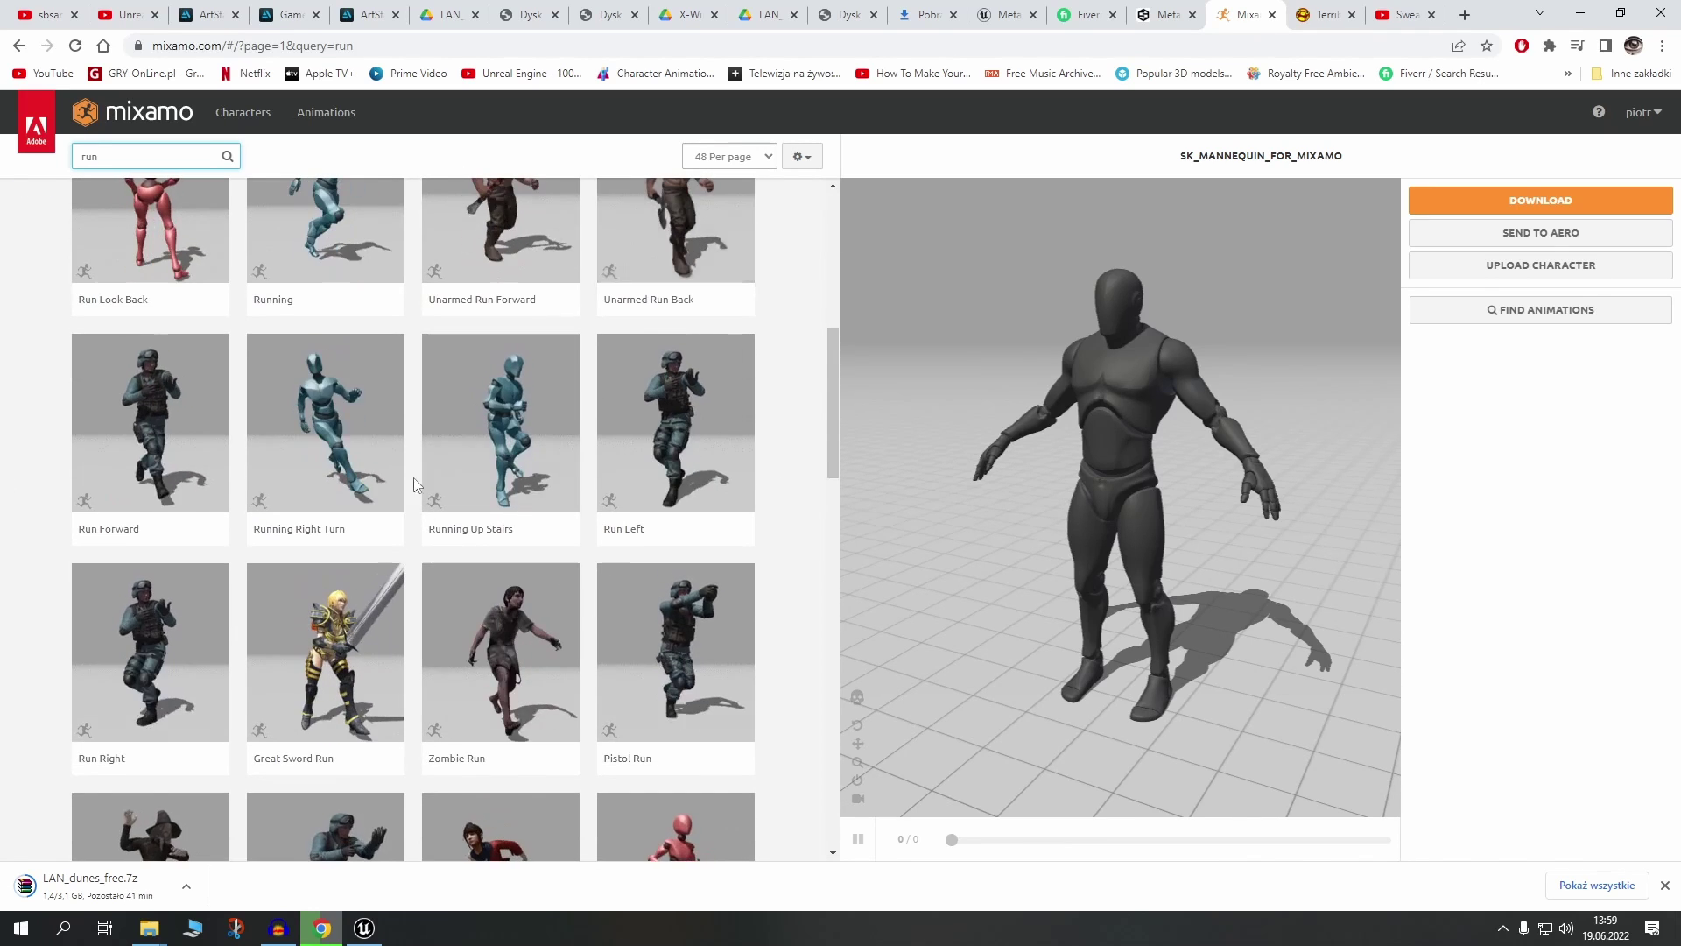
scroll(438, 490, "up", 3)
scroll(351, 461, "up", 4)
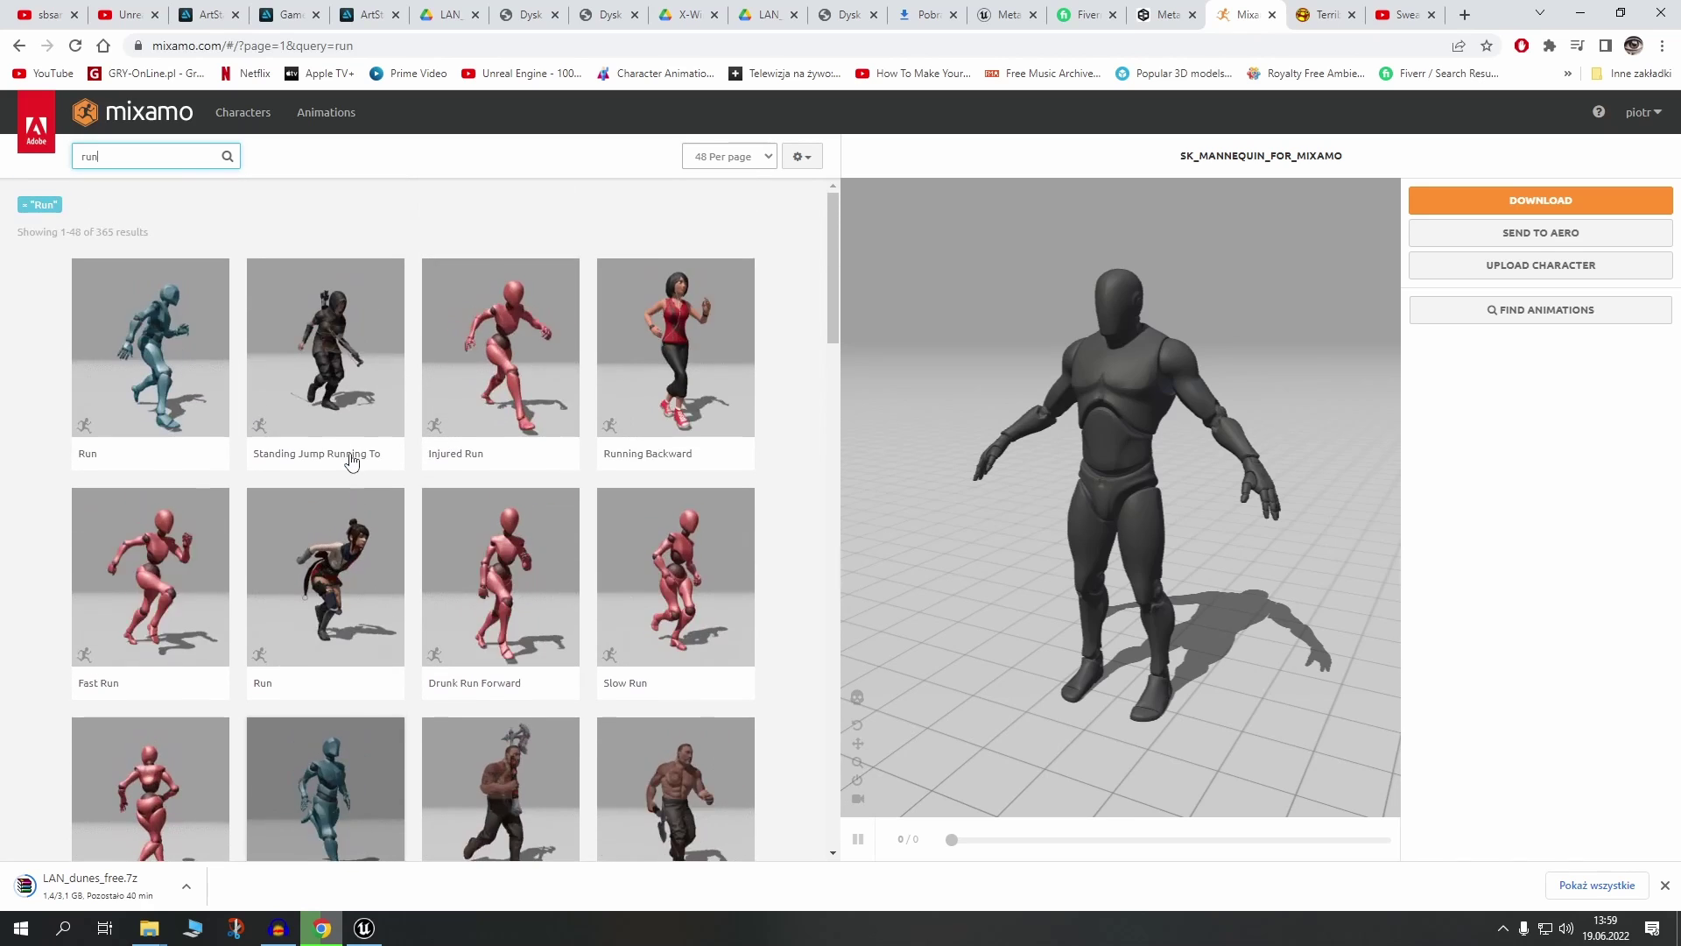
scroll(355, 469, "down", 3)
scroll(382, 528, "down", 2)
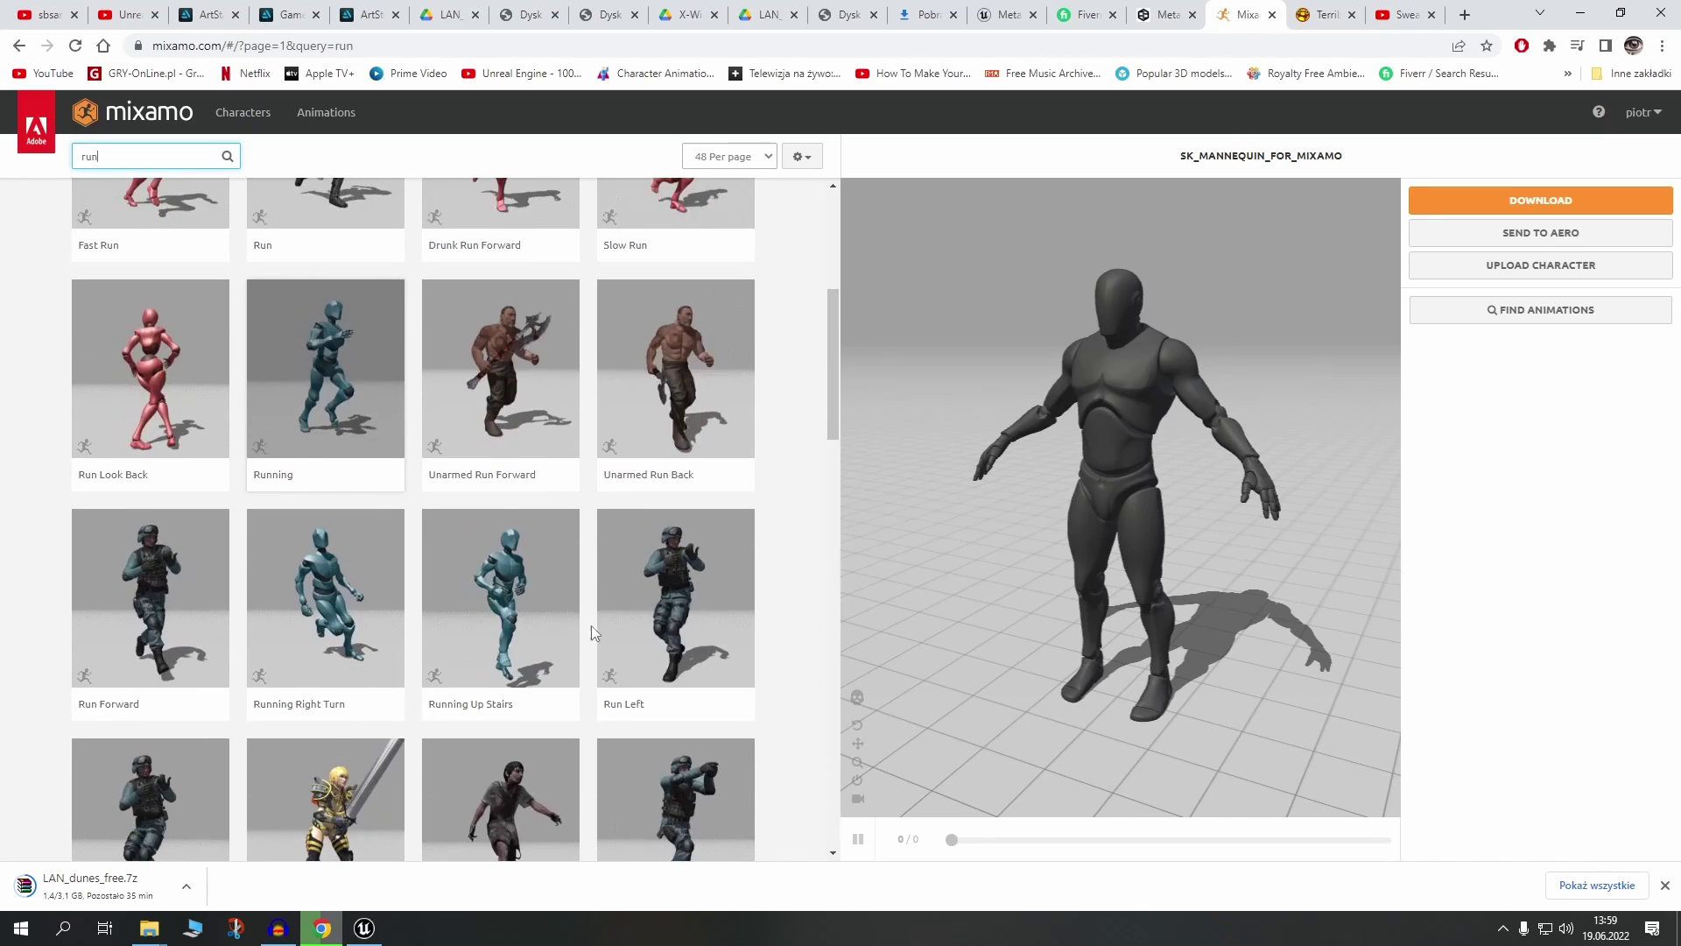
- Add Running4UE4 to SKM_Manny's Animation track starting at 8.00 s, after MF_Walk_Fwd
left_click(363, 930)
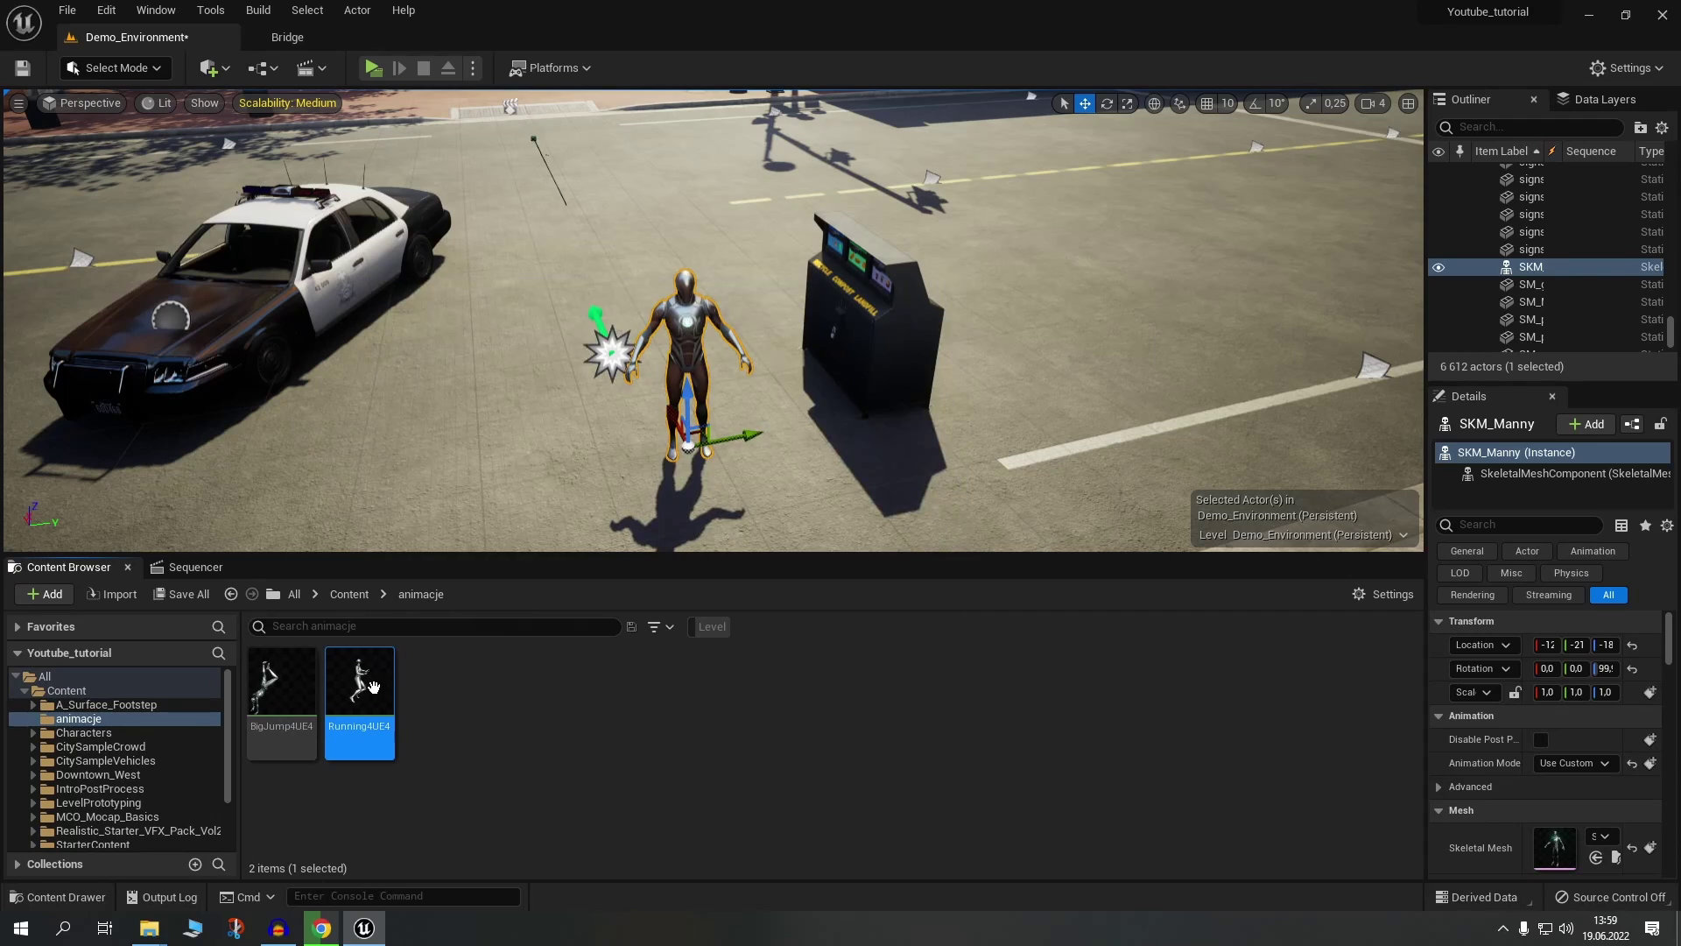
mouse_move(357, 697)
left_mouse_down()
mouse_move(204, 573)
mouse_move(832, 747)
mouse_move(982, 745)
left_mouse_up()
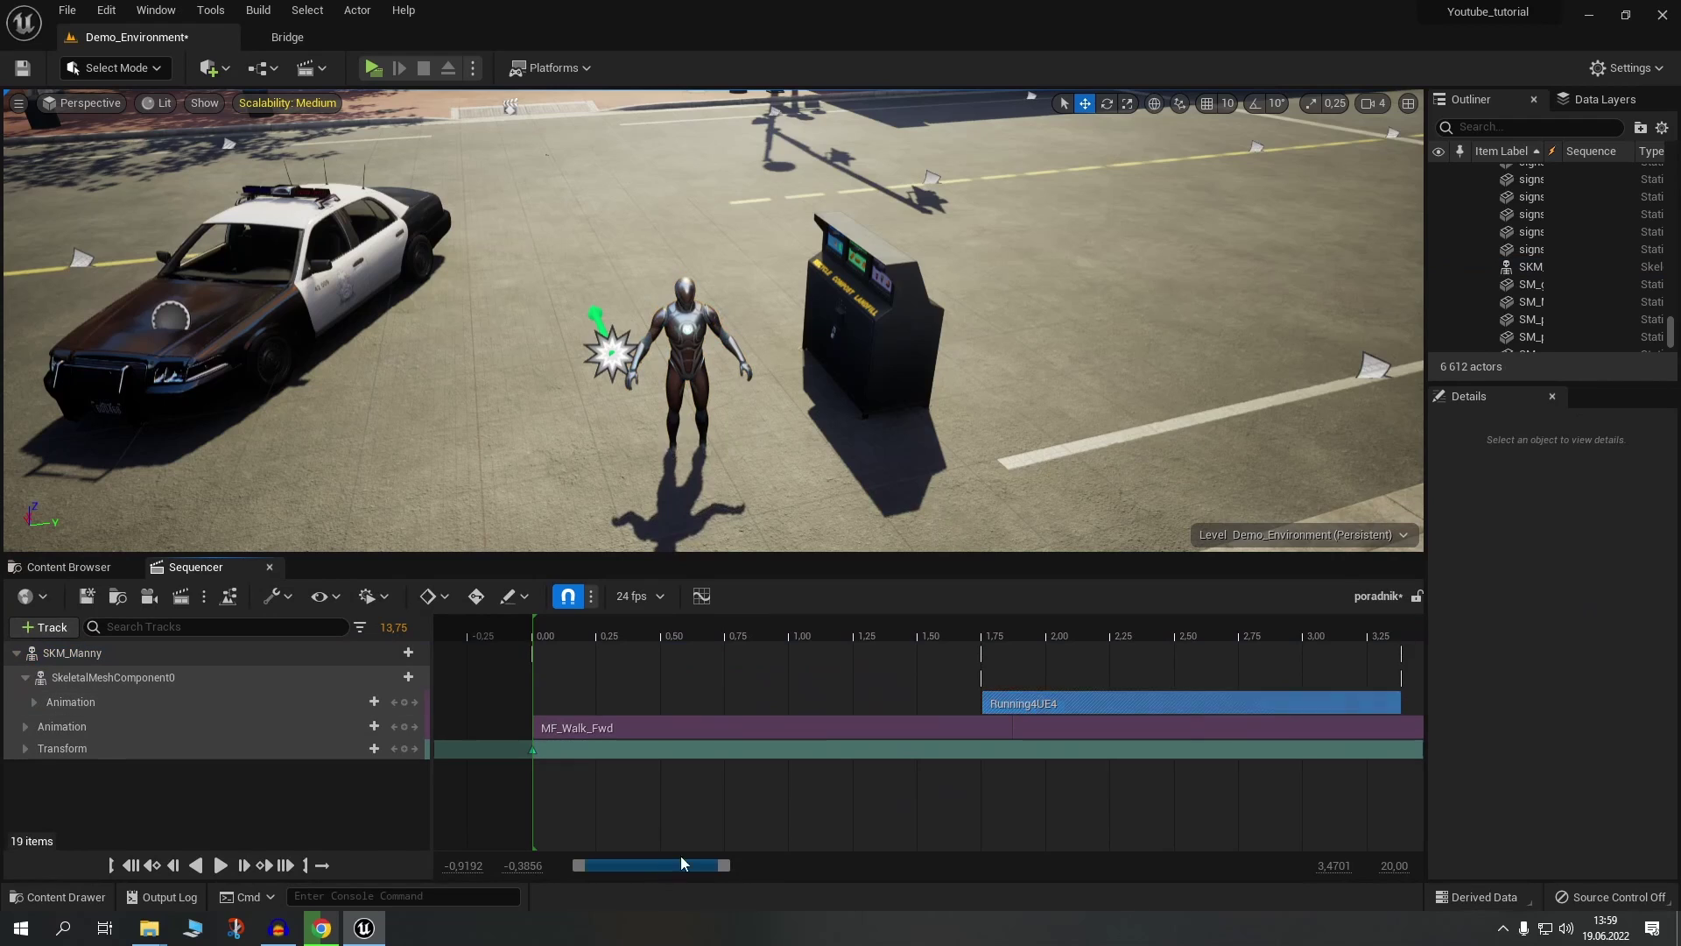
left_click_drag(728, 868, 1157, 866)
mouse_move(616, 703)
left_mouse_down()
mouse_move(1026, 679)
mouse_move(1013, 725)
mouse_move(989, 730)
left_mouse_up()
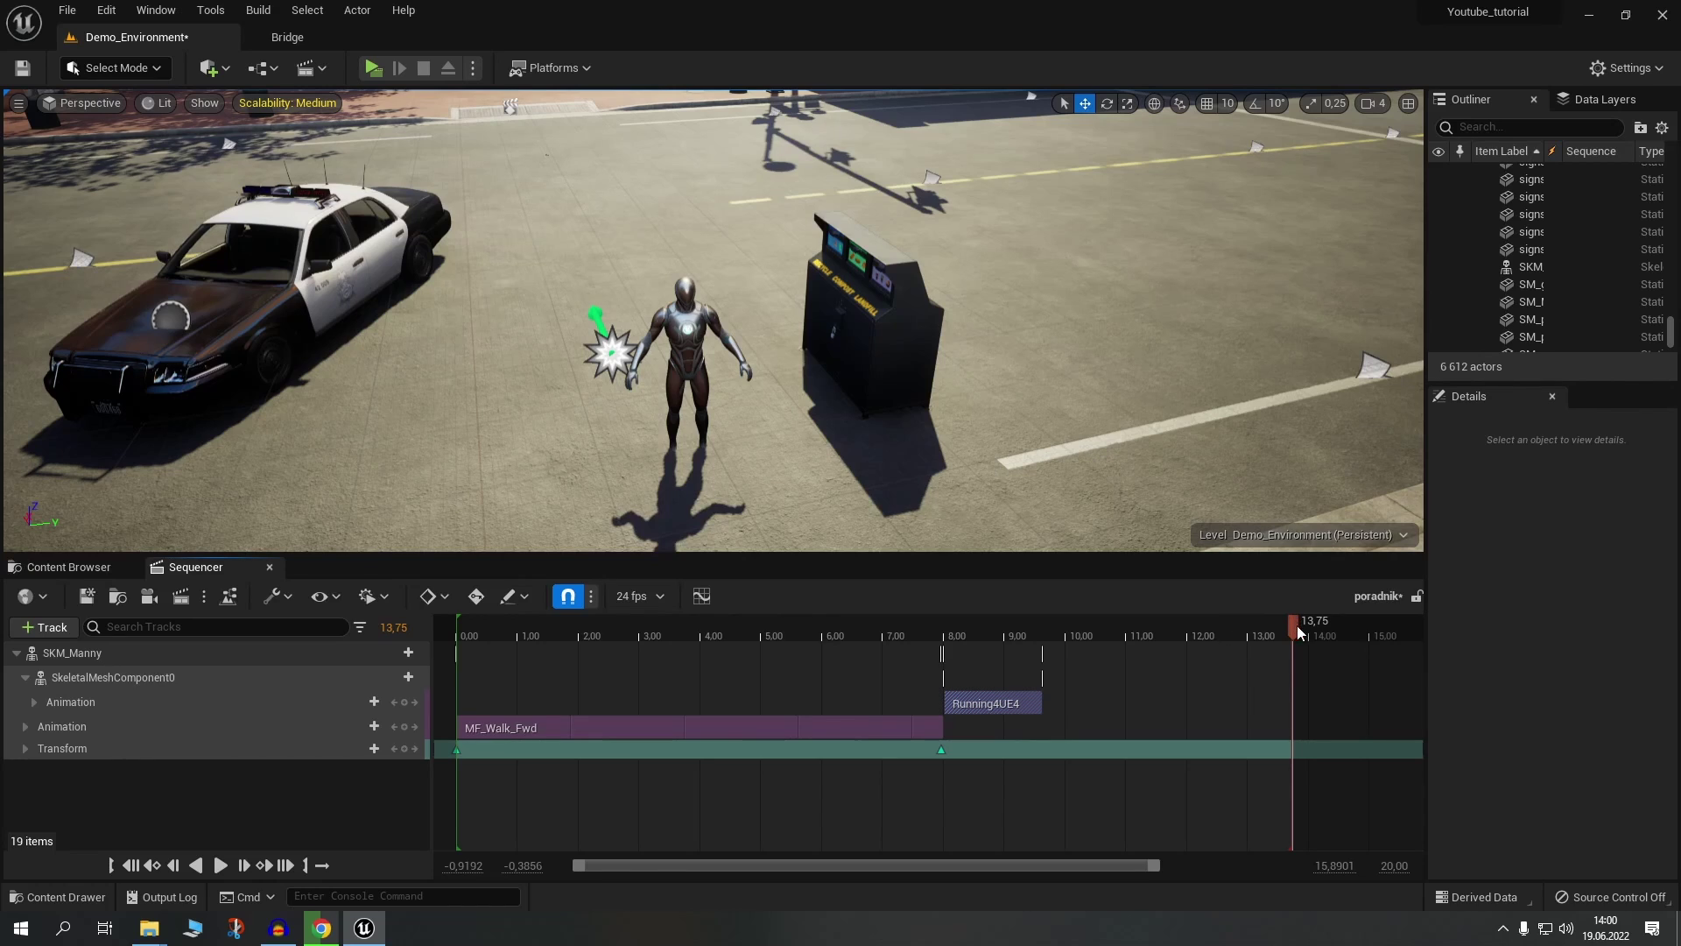
mouse_move(1296, 625)
left_mouse_down()
mouse_move(1031, 638)
mouse_move(995, 706)
mouse_move(874, 707)
left_mouse_up()
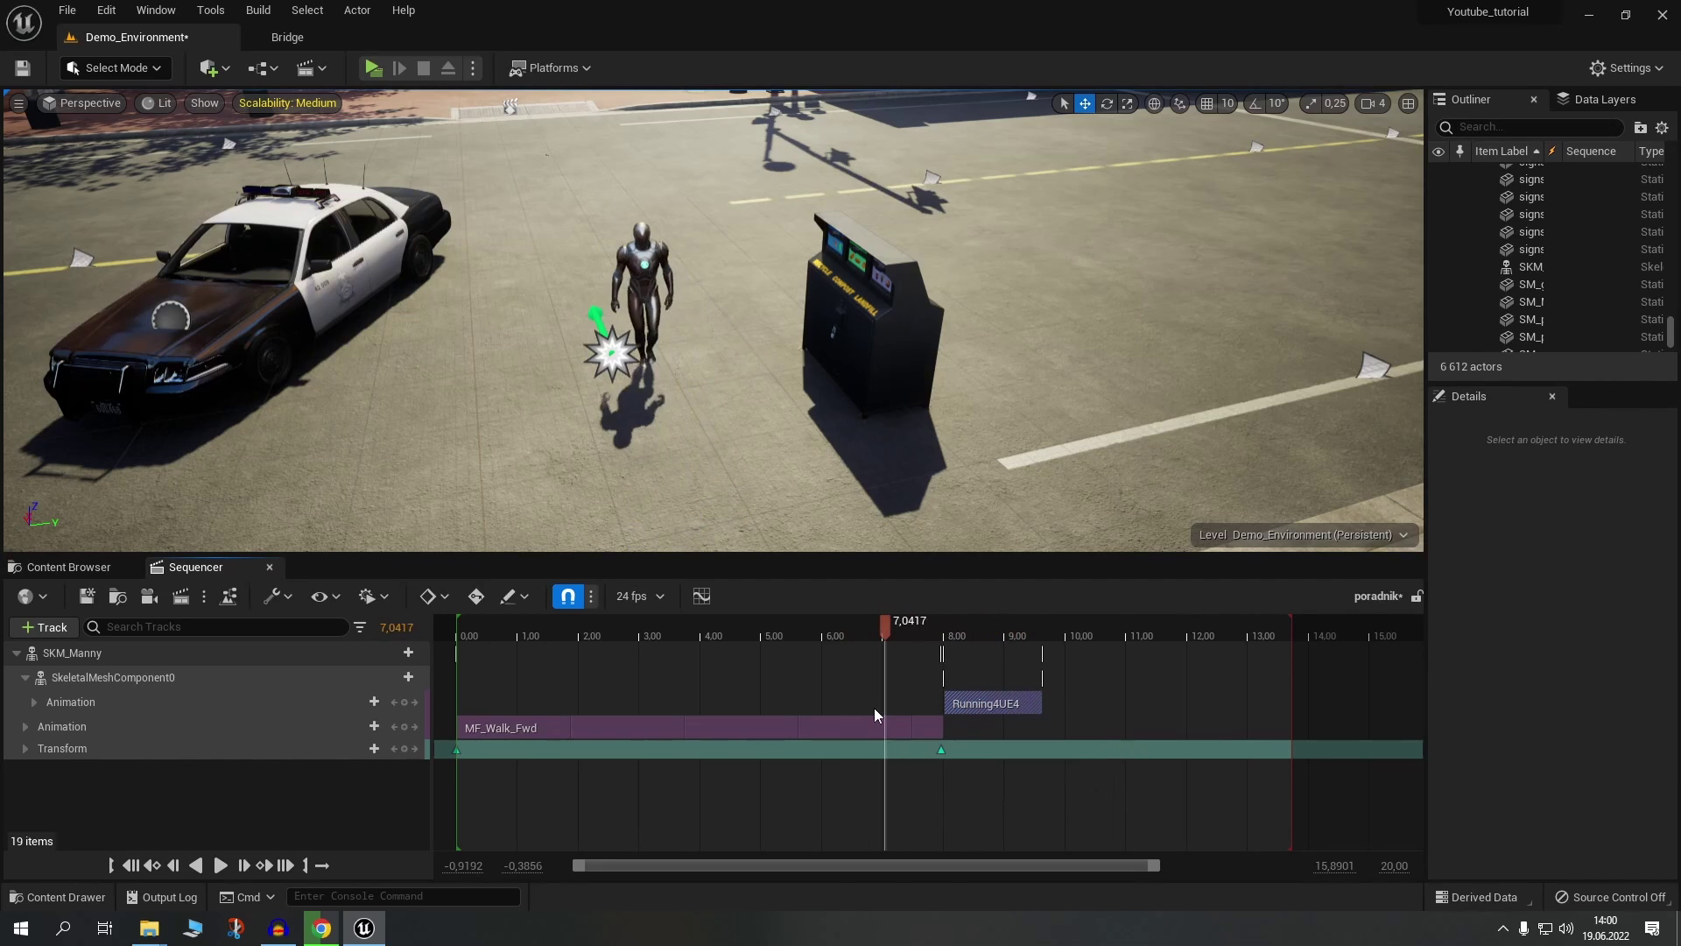
left_click(323, 929)
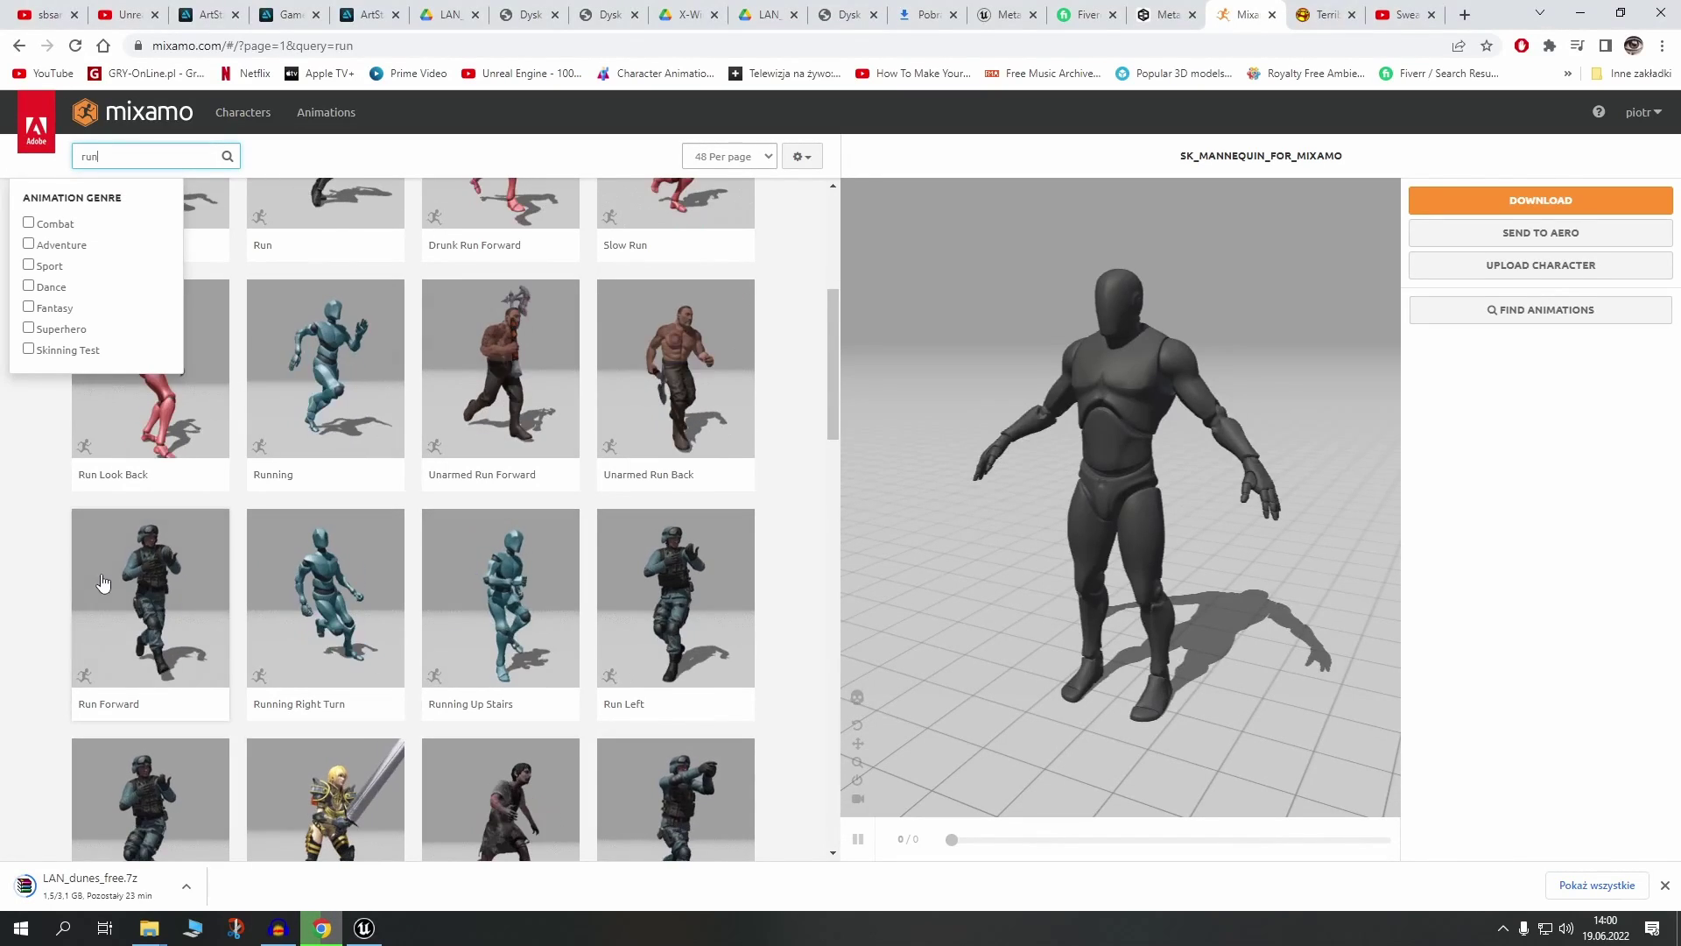
- Browse the run animation results, dismissing the genre filter and moving to the second page
scroll(340, 635, "down", 4)
scroll(338, 638, "down", 2)
scroll(166, 468, "down", 3)
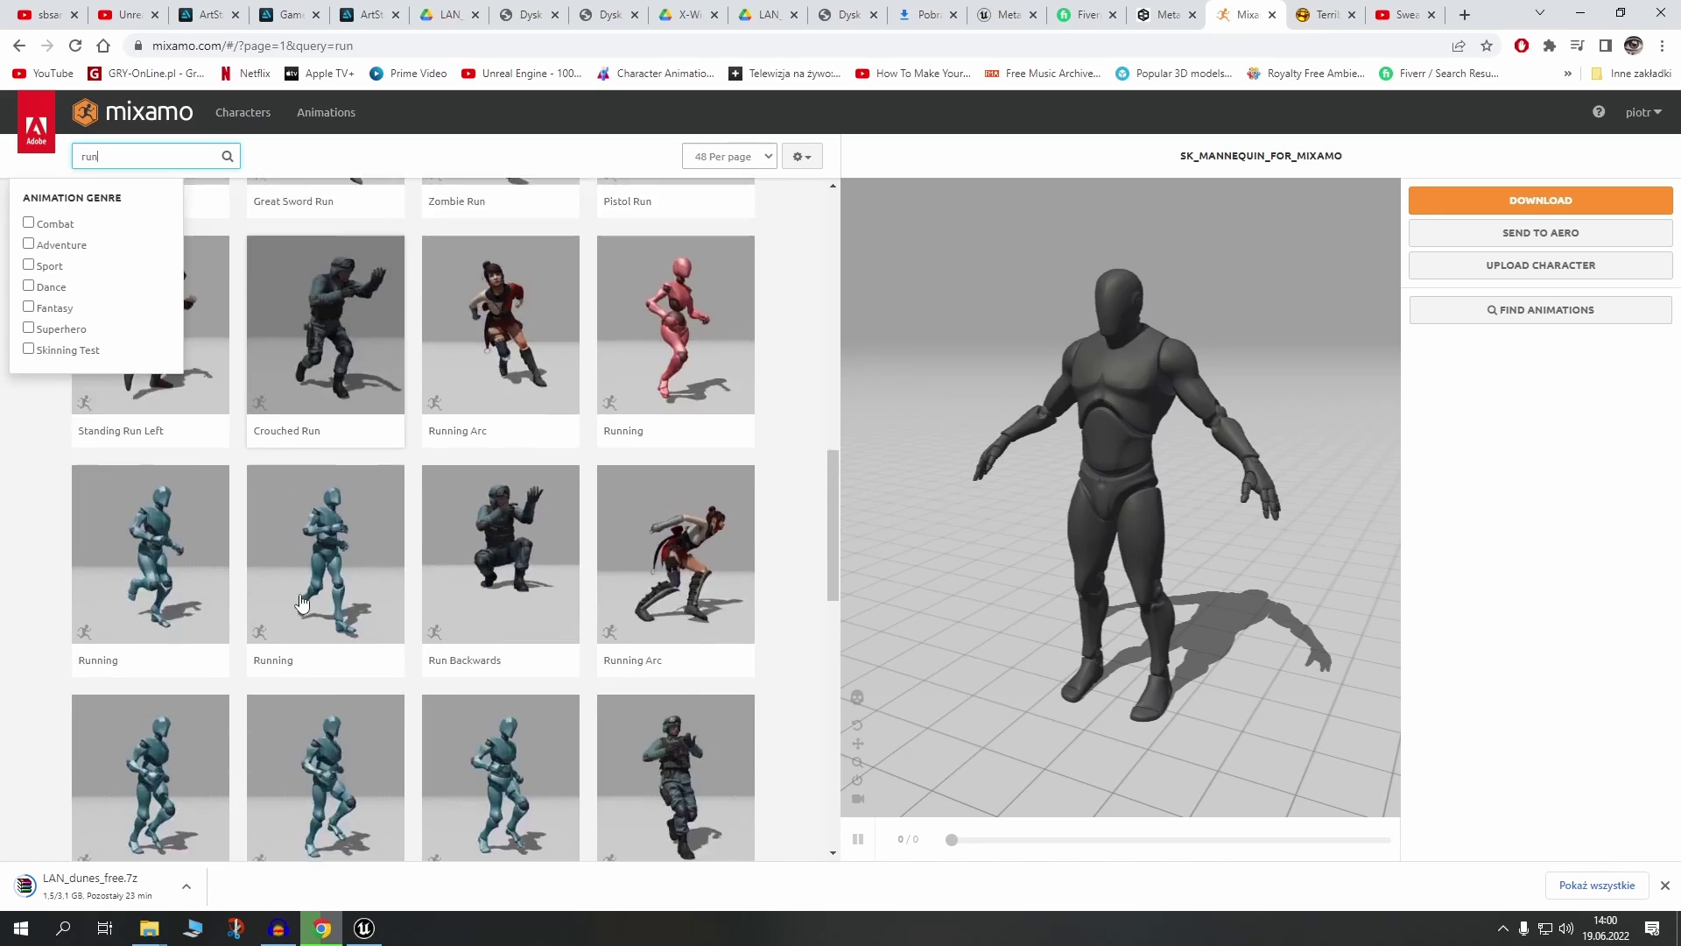
left_click(41, 469)
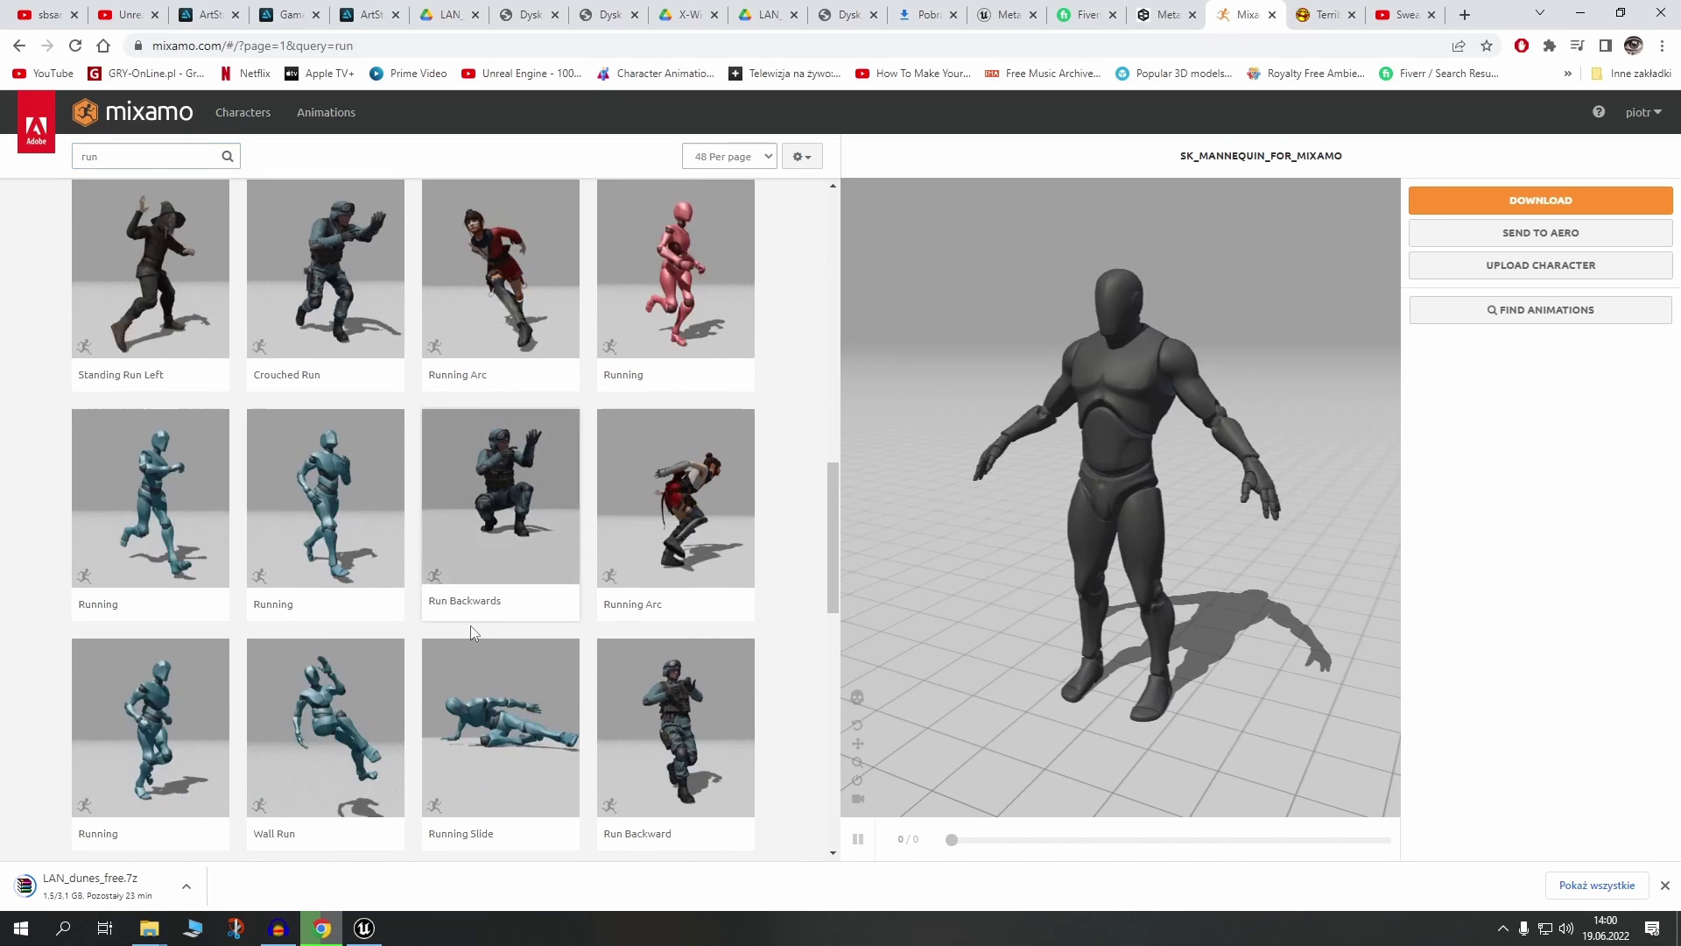
scroll(471, 633, "down", 5)
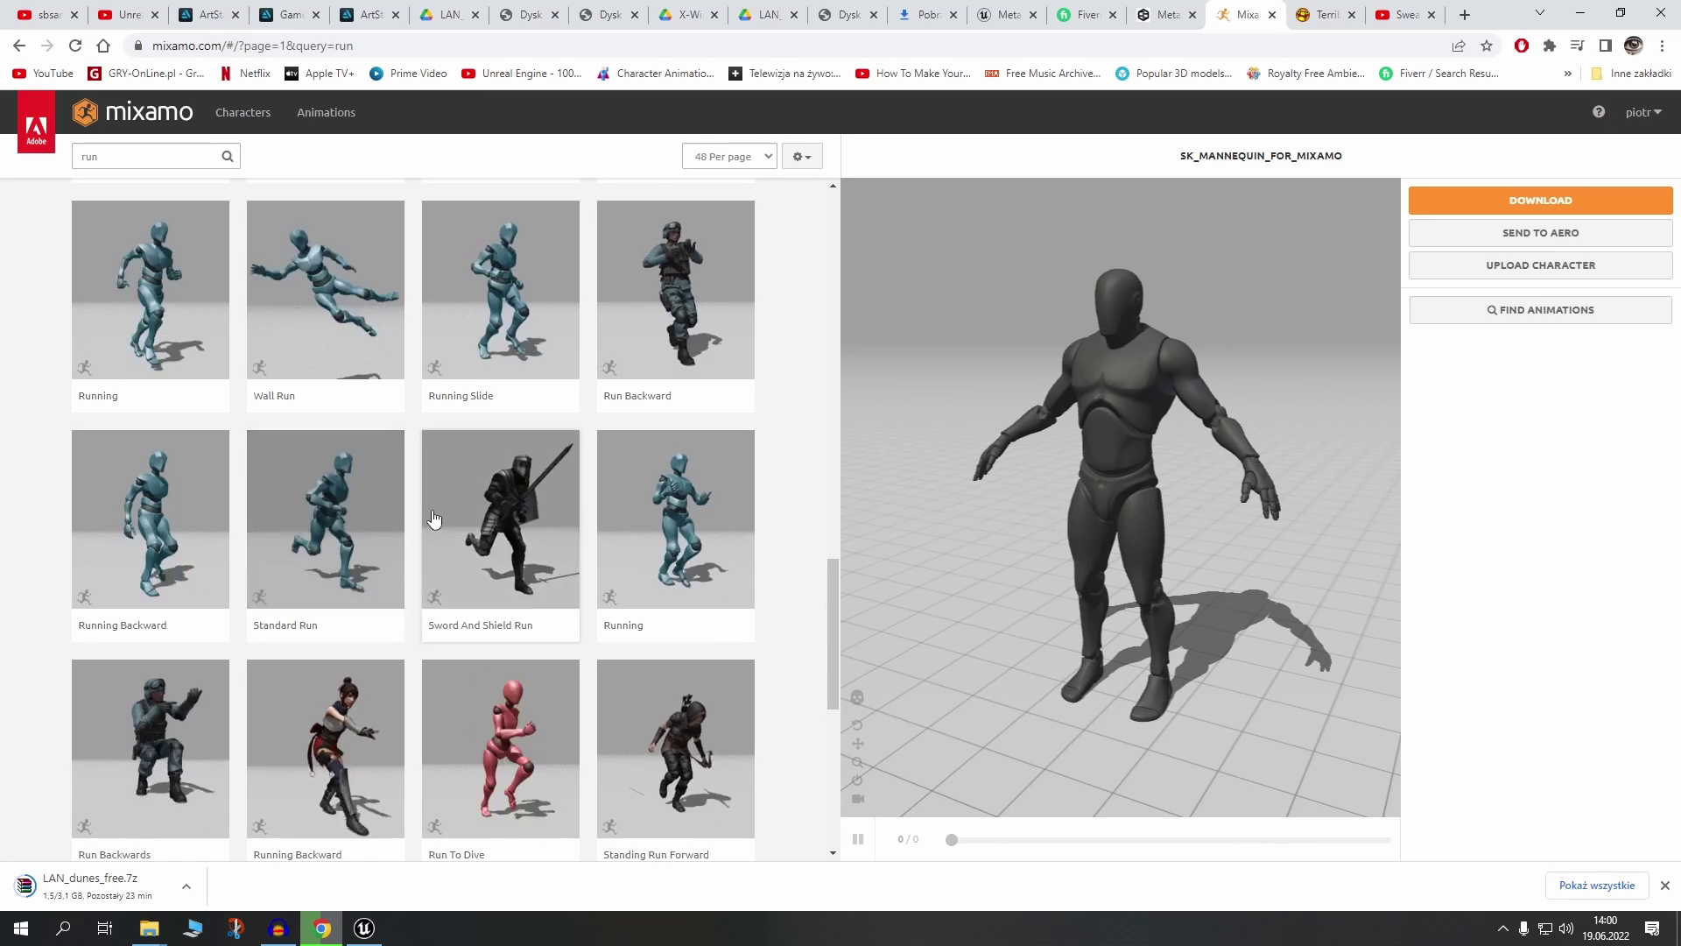
scroll(433, 518, "up", 1)
scroll(433, 521, "up", 5)
scroll(438, 525, "up", 6)
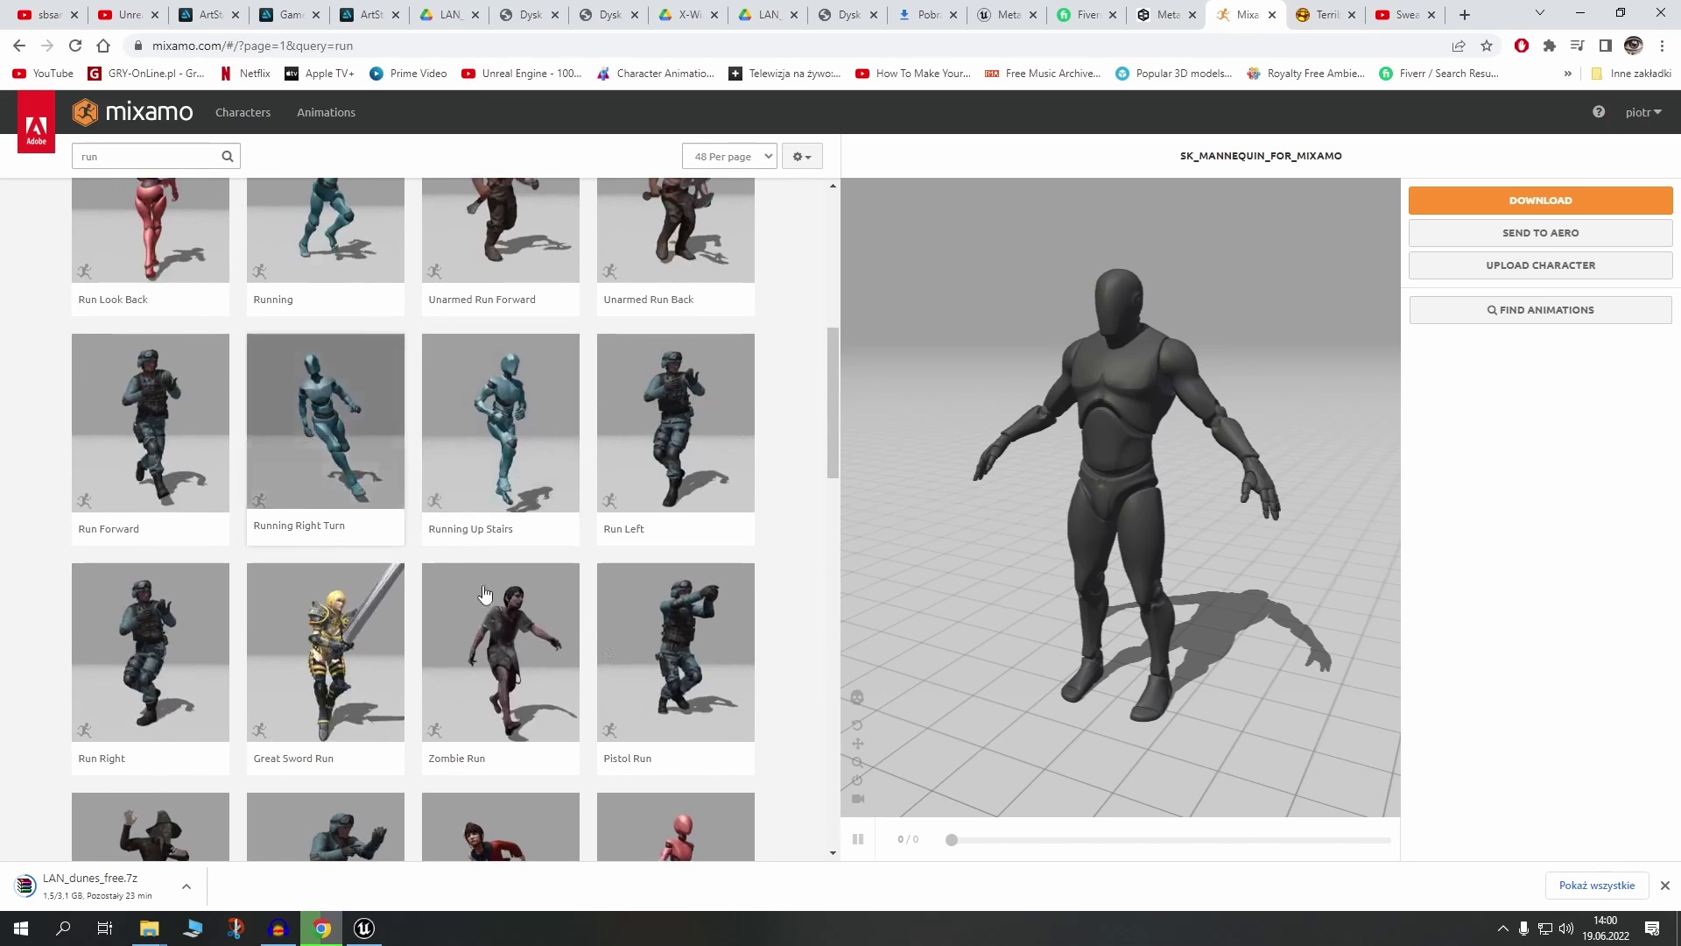
scroll(495, 604, "up", 8)
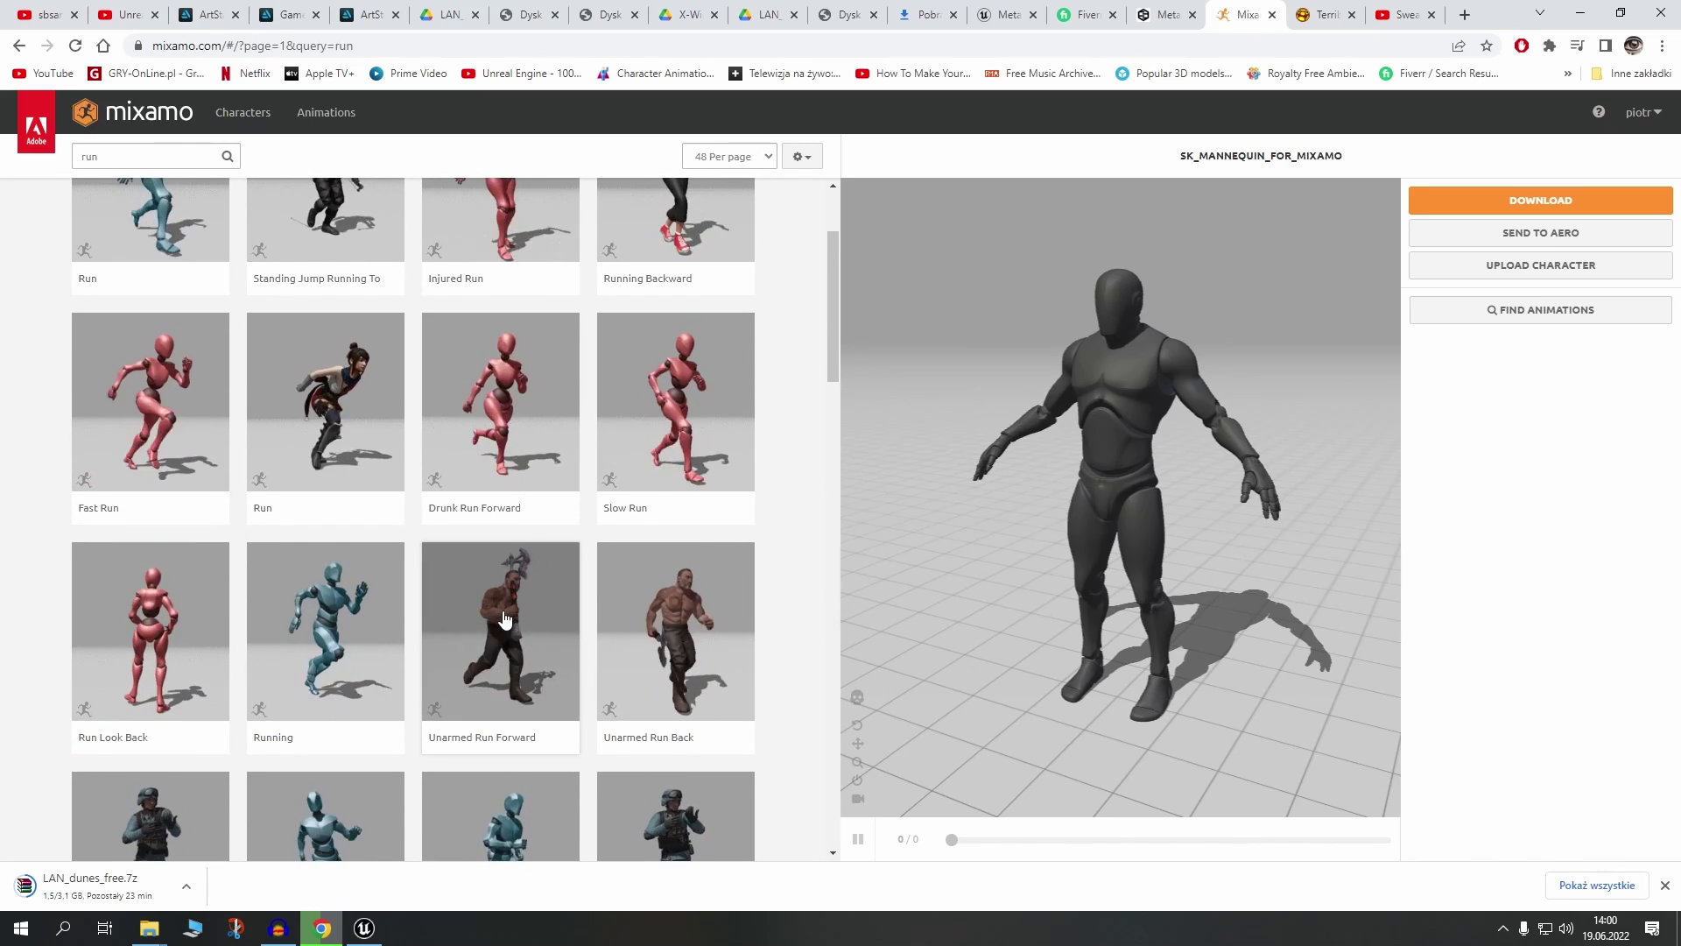
scroll(505, 619, "up", 2)
scroll(506, 619, "down", 6)
scroll(505, 619, "down", 6)
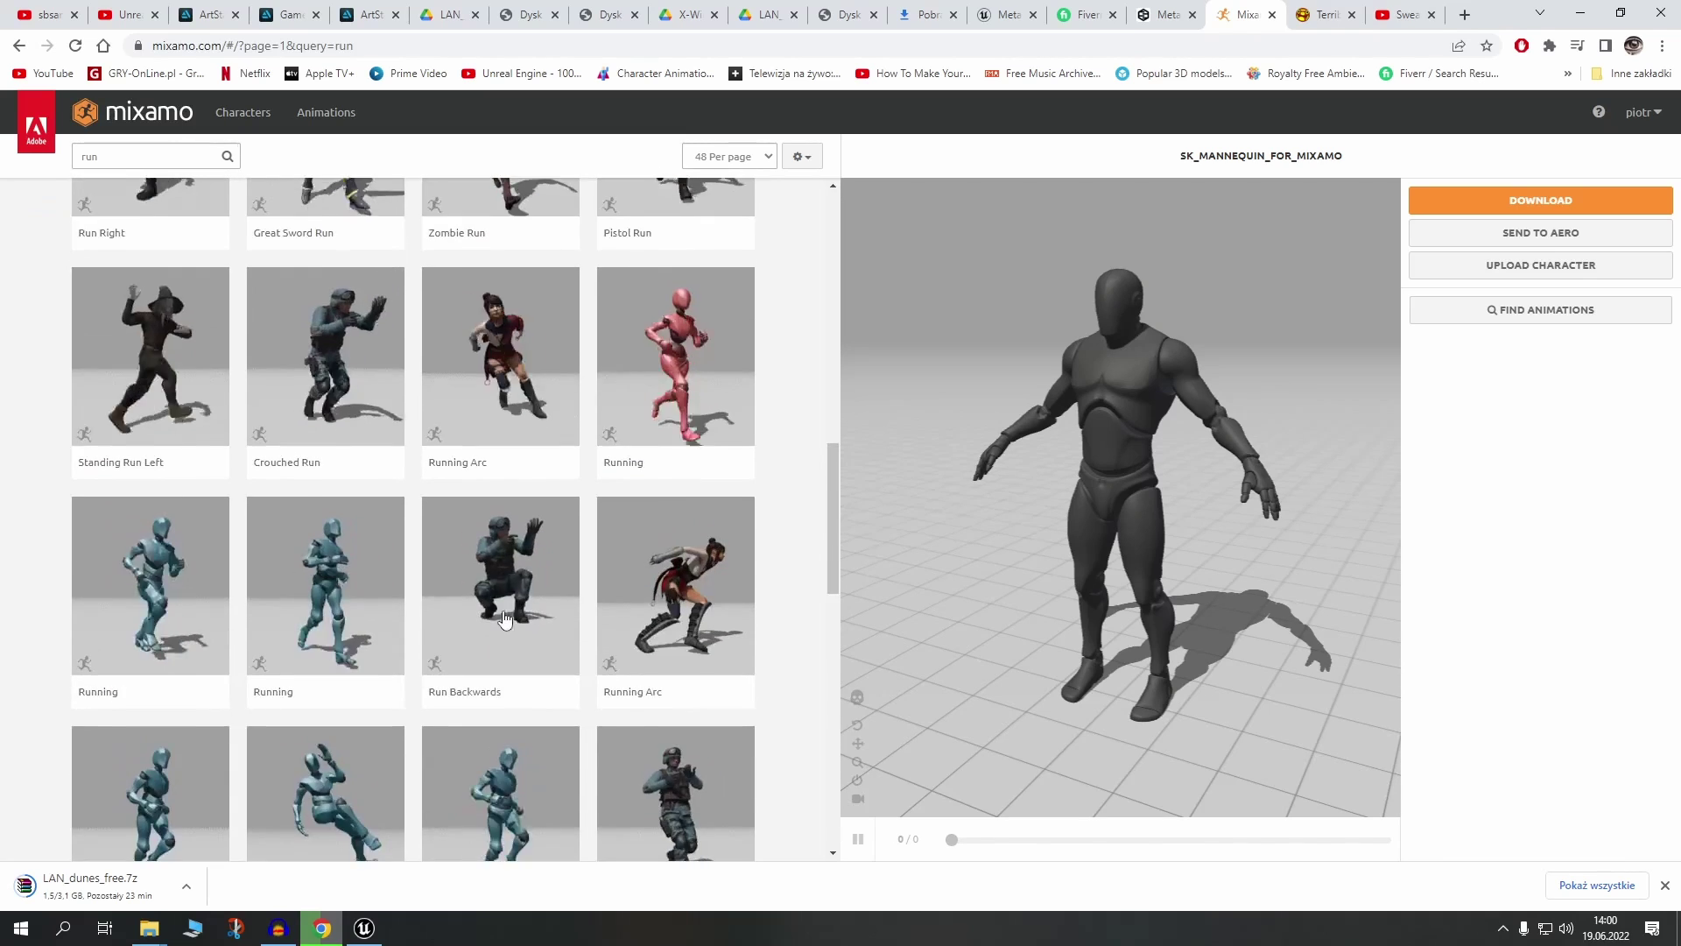
scroll(505, 619, "down", 6)
scroll(505, 620, "down", 4)
scroll(505, 613, "down", 3)
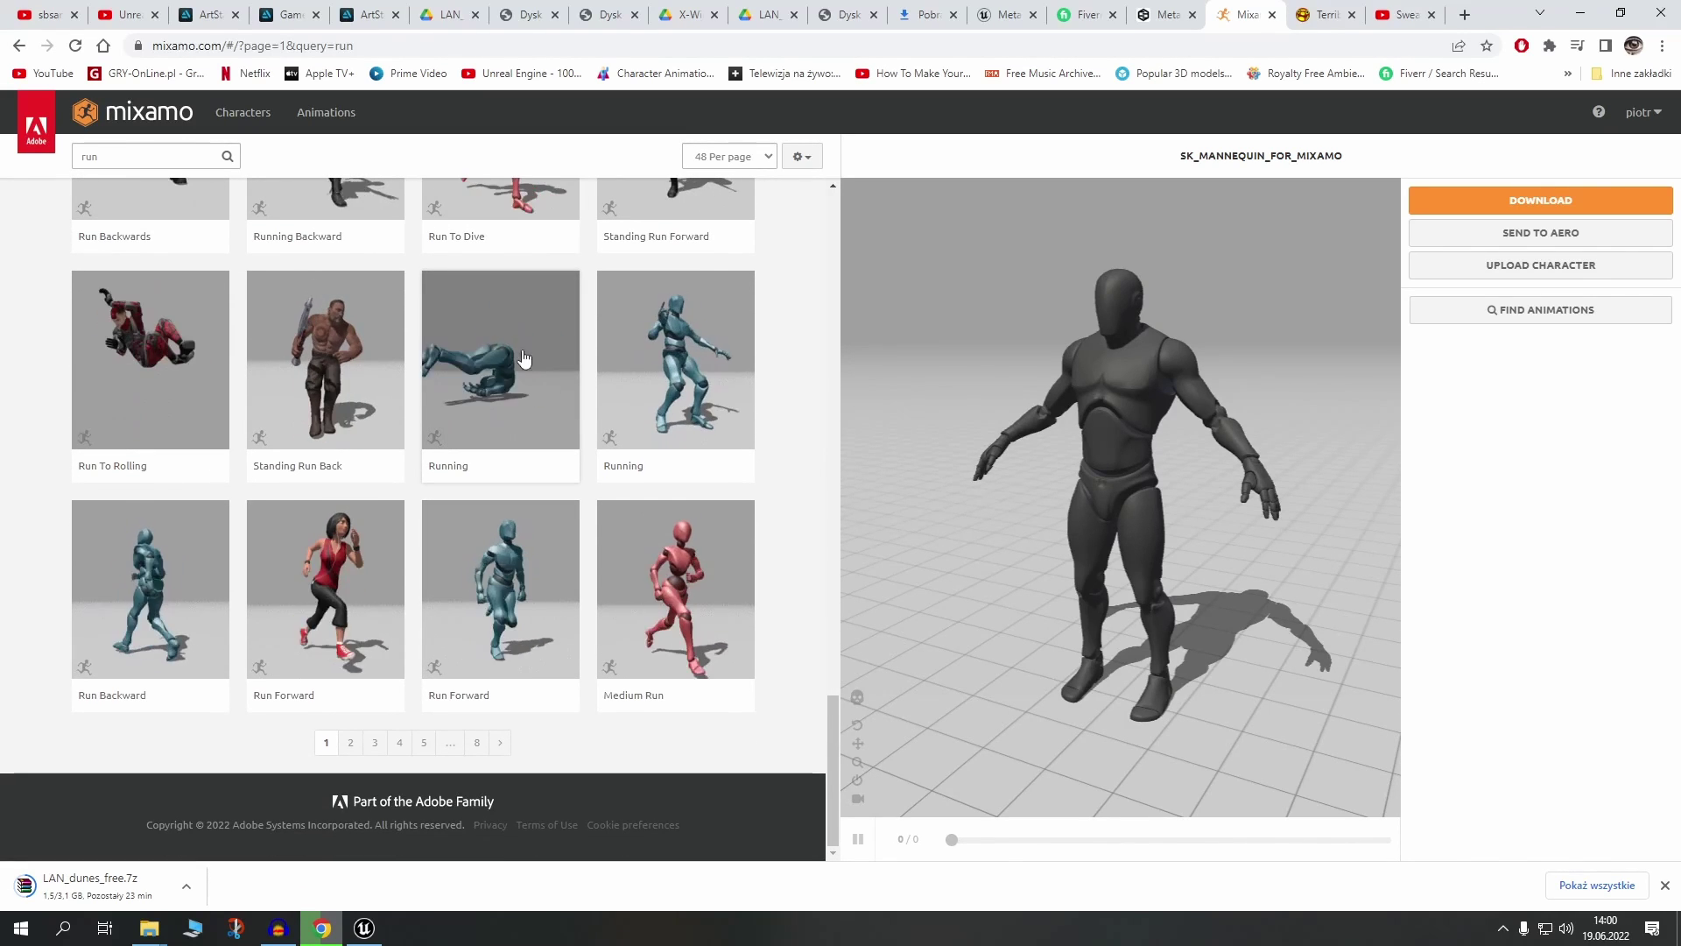
left_click(355, 744)
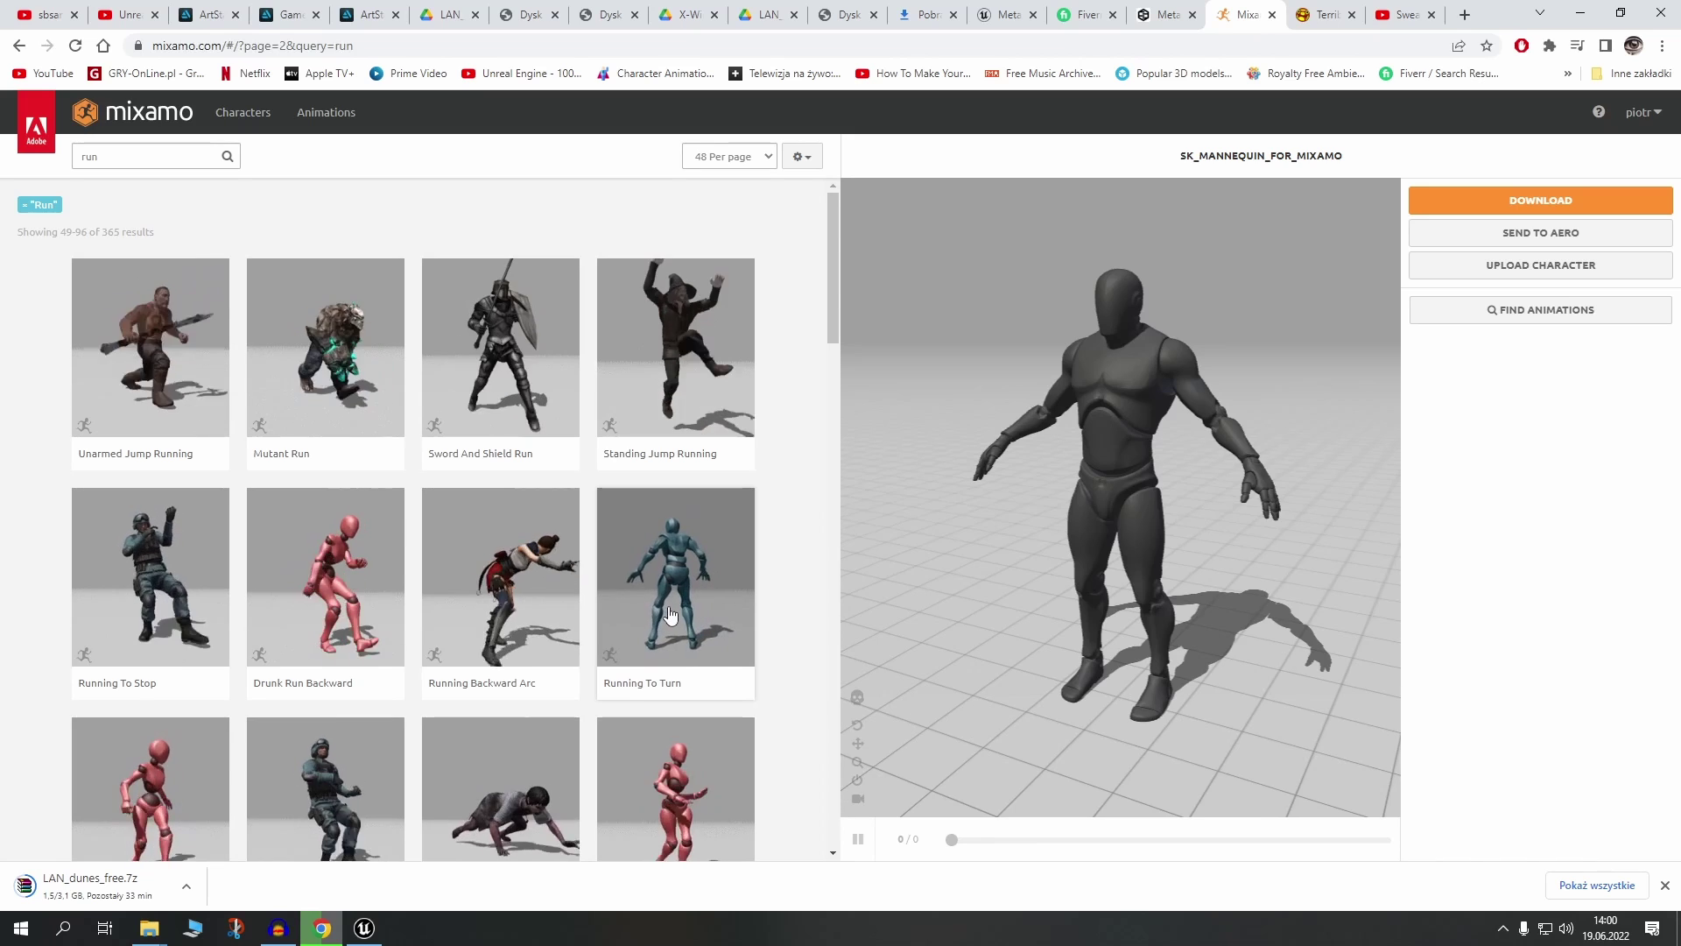
scroll(58, 630, "down", 5)
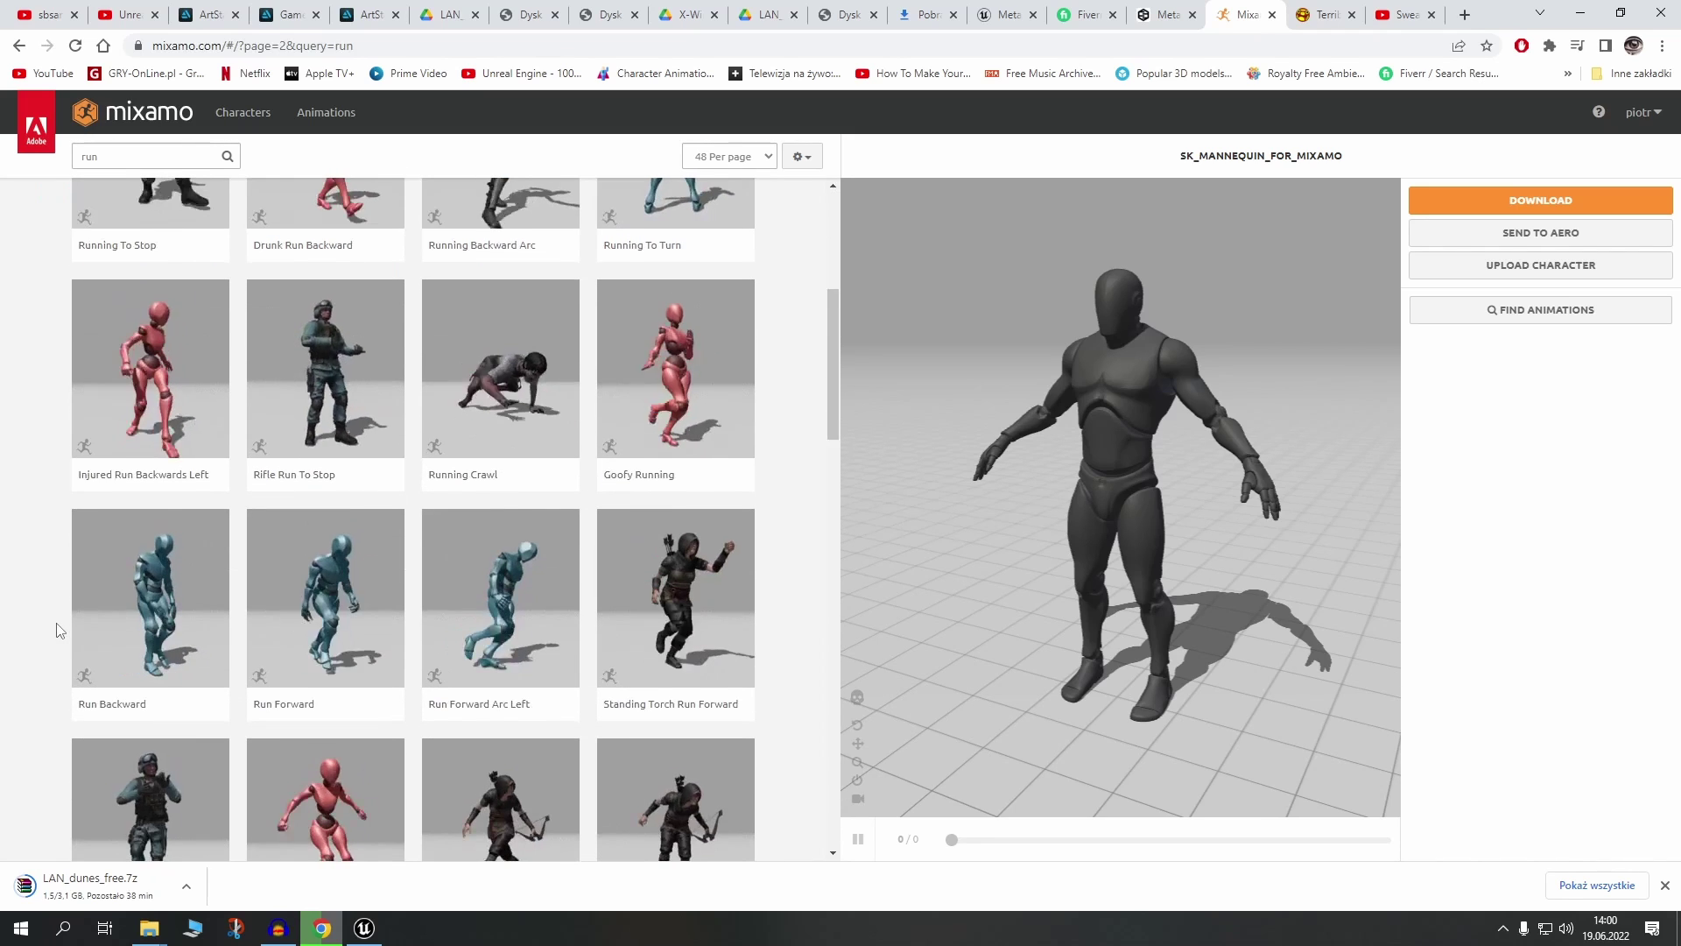
scroll(47, 508, "down", 5)
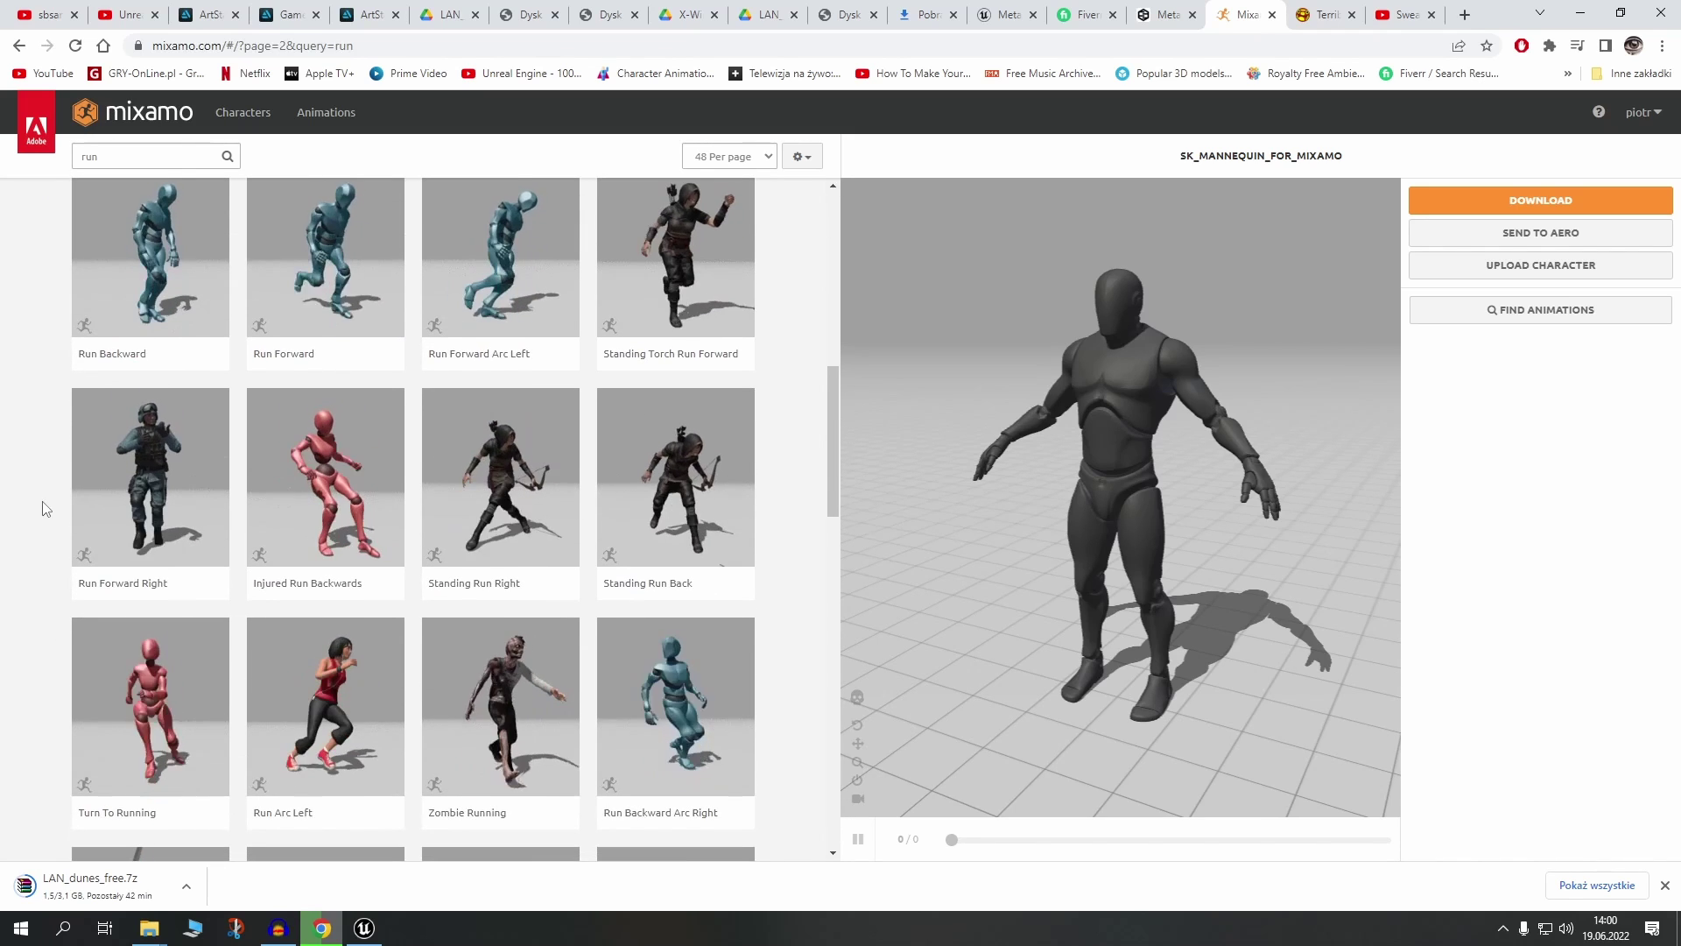
scroll(46, 508, "down", 3)
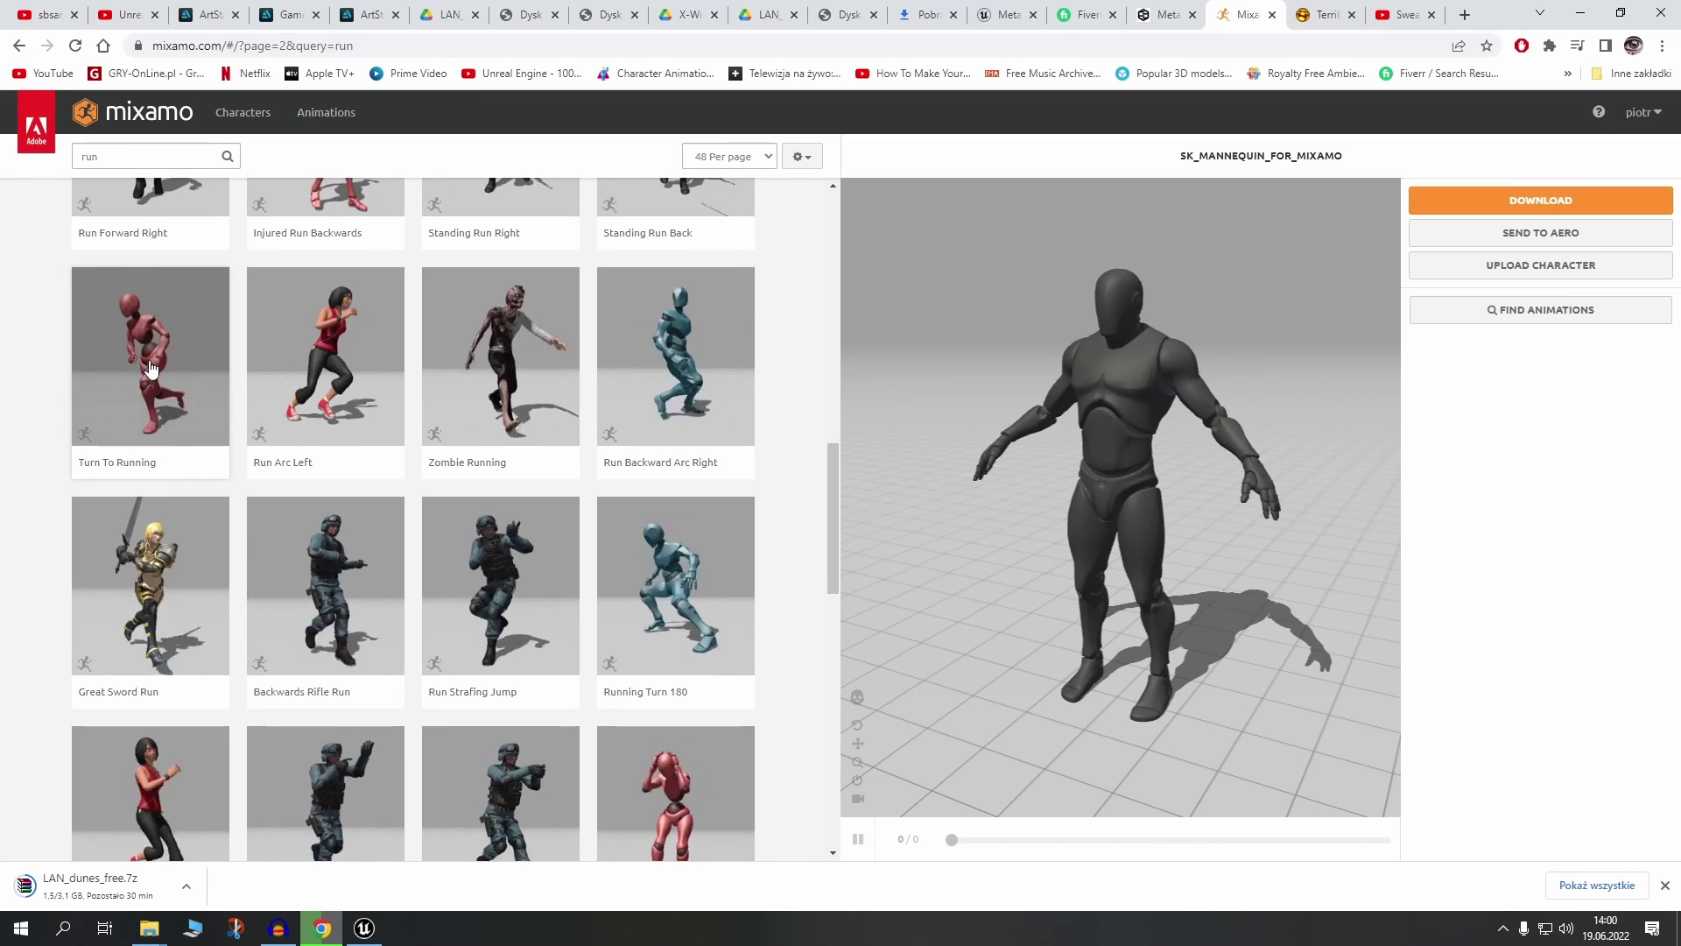
- Search for 'running', apply the Running animation to the mannequin and pause its preview
left_click(142, 157)
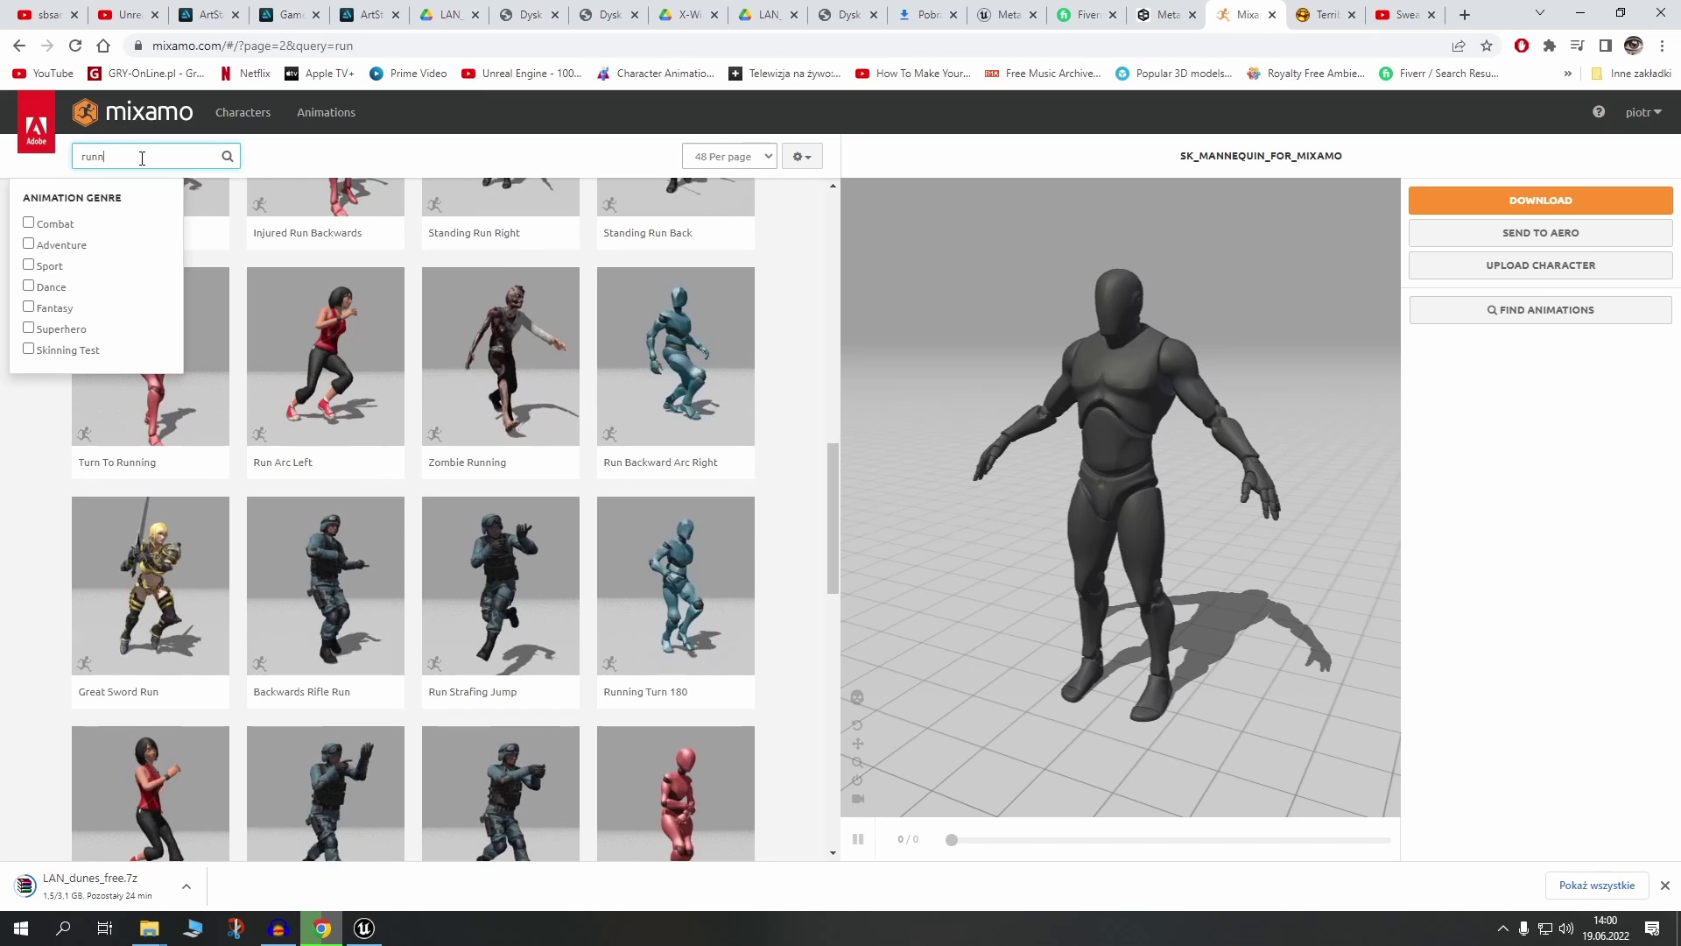
key("Return")
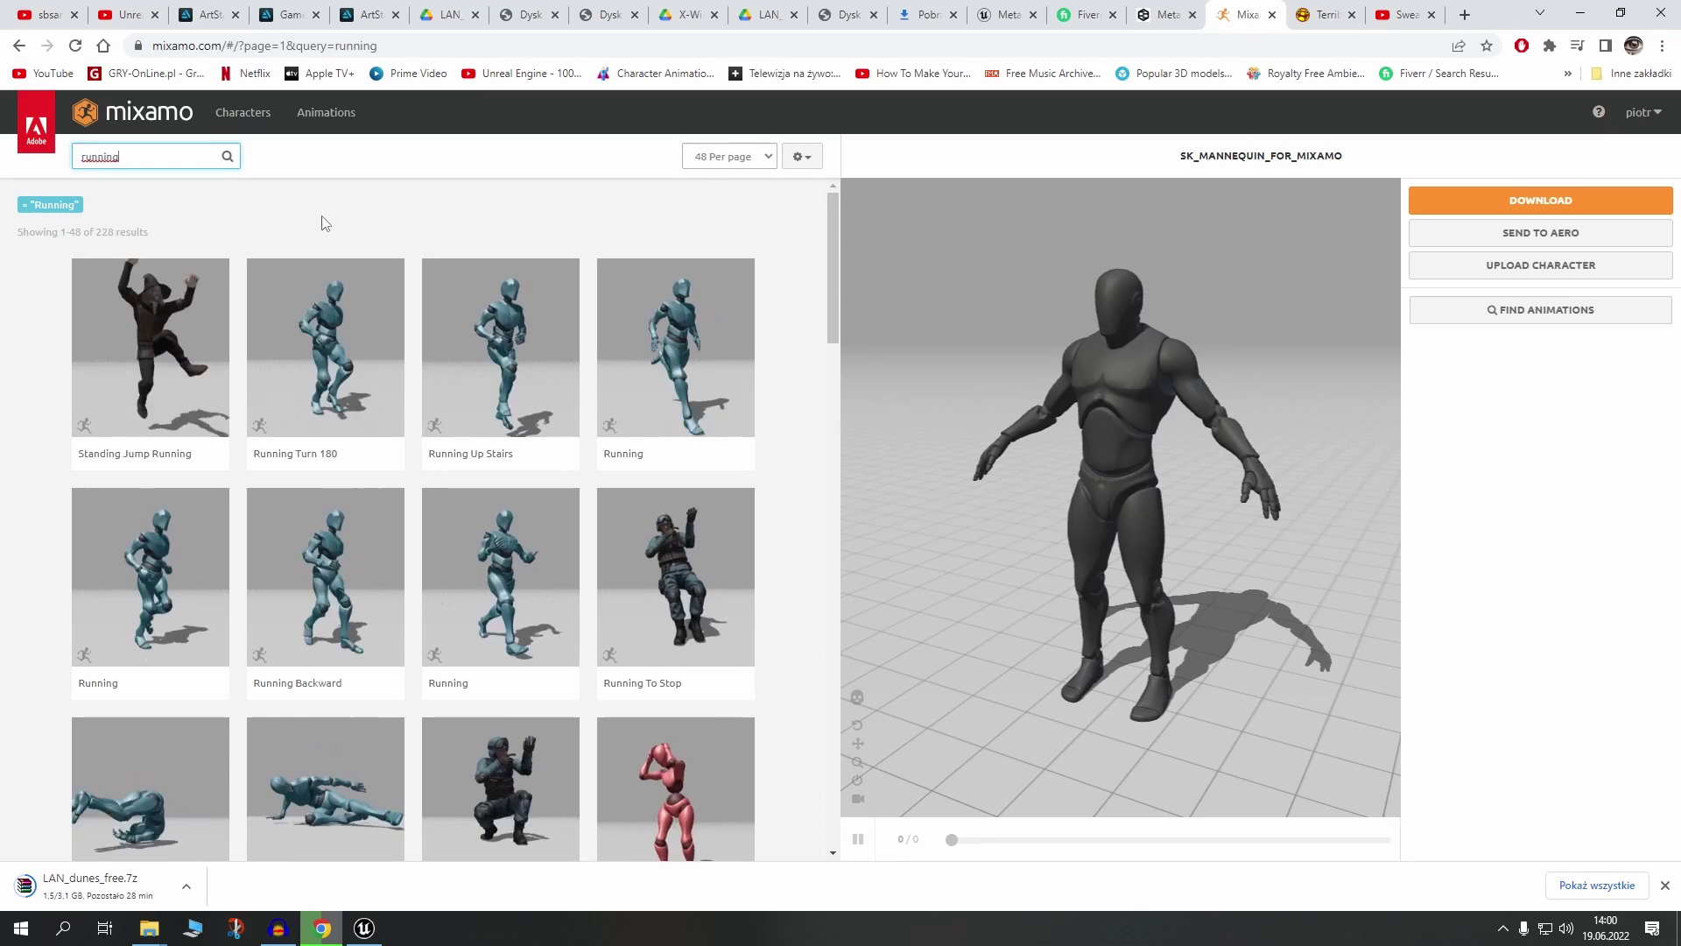
scroll(21, 509, "down", 3)
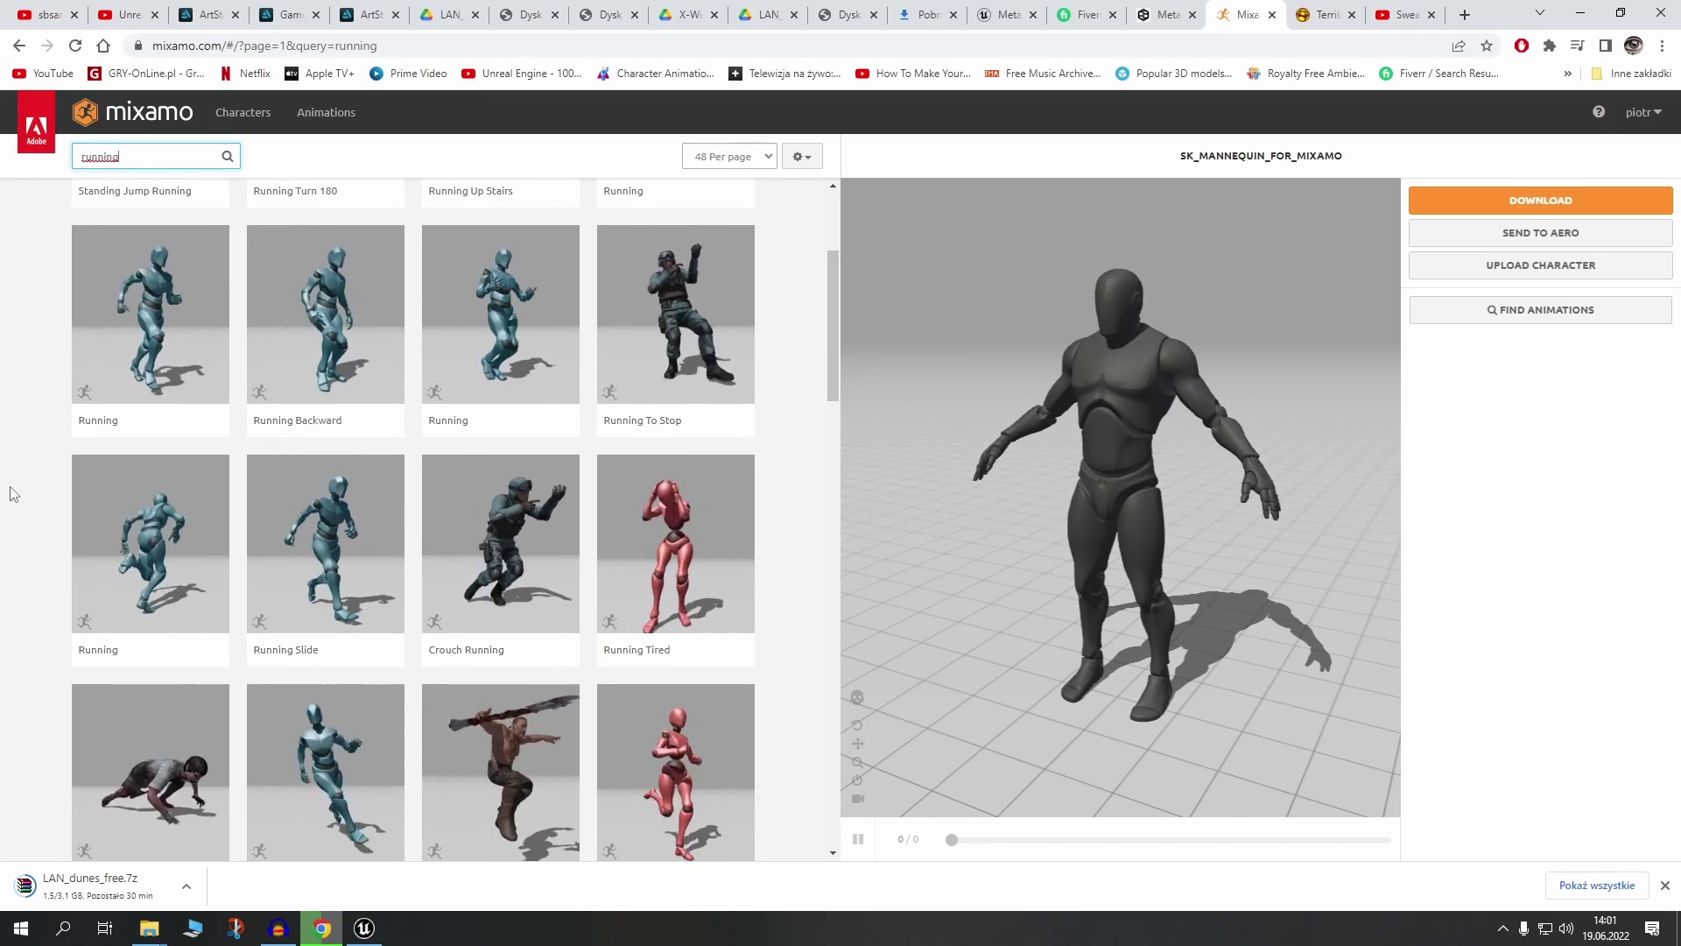
scroll(10, 493, "down", 2)
scroll(10, 493, "down", 3)
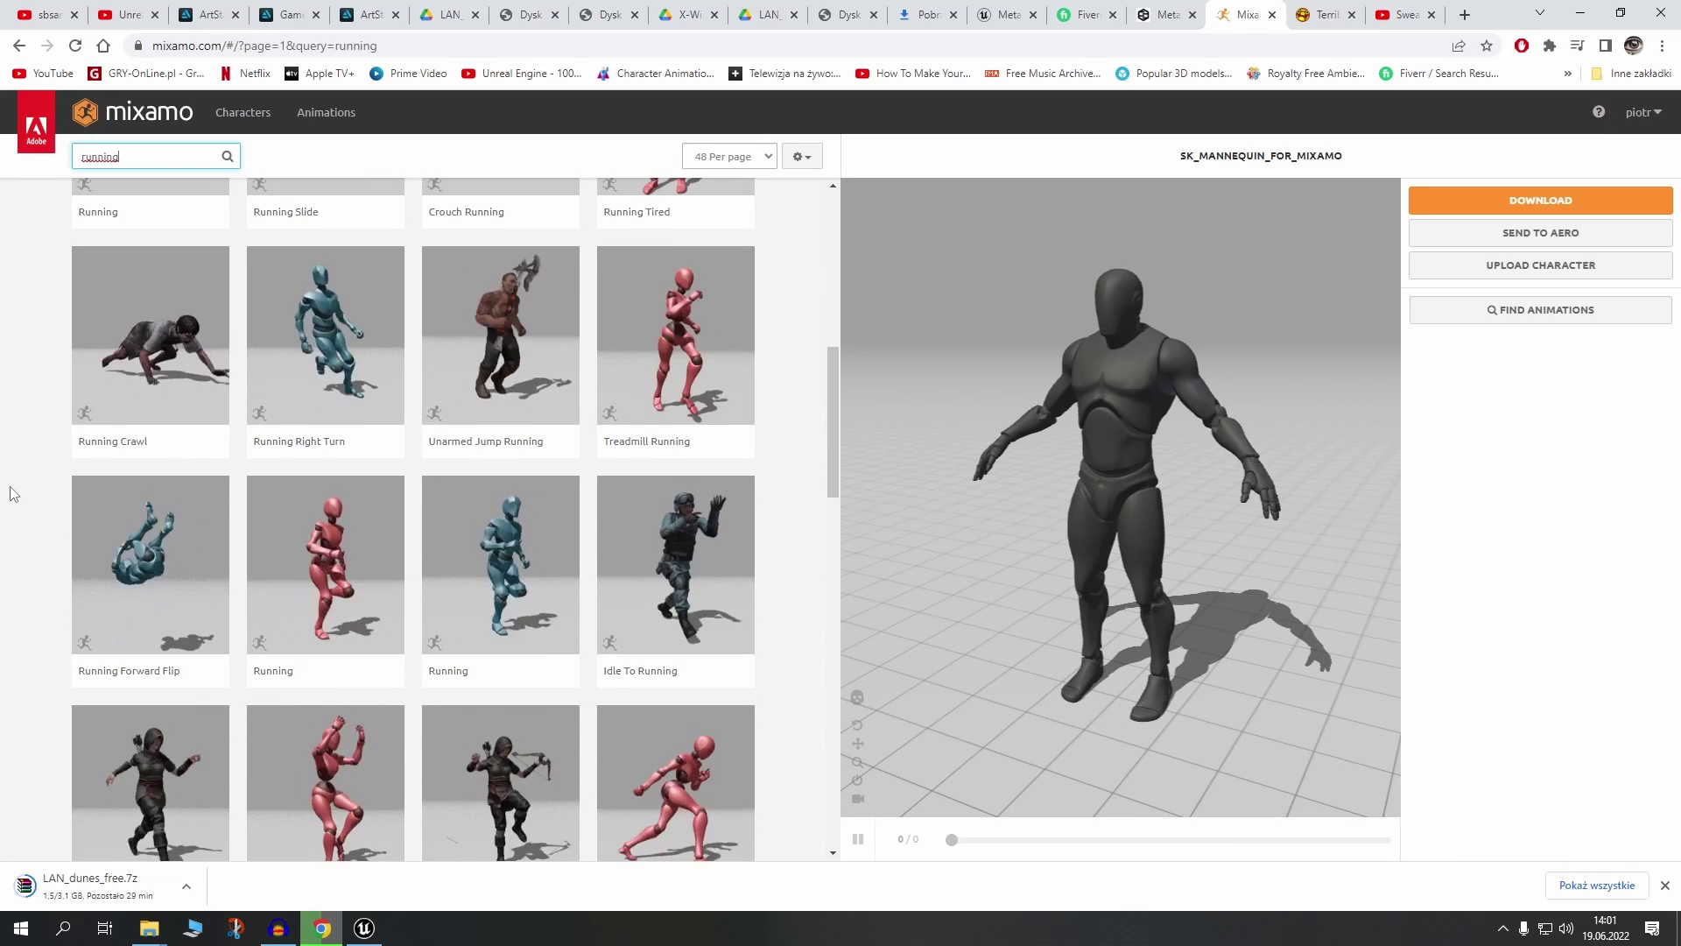
scroll(7, 488, "down", 1)
scroll(7, 489, "down", 4)
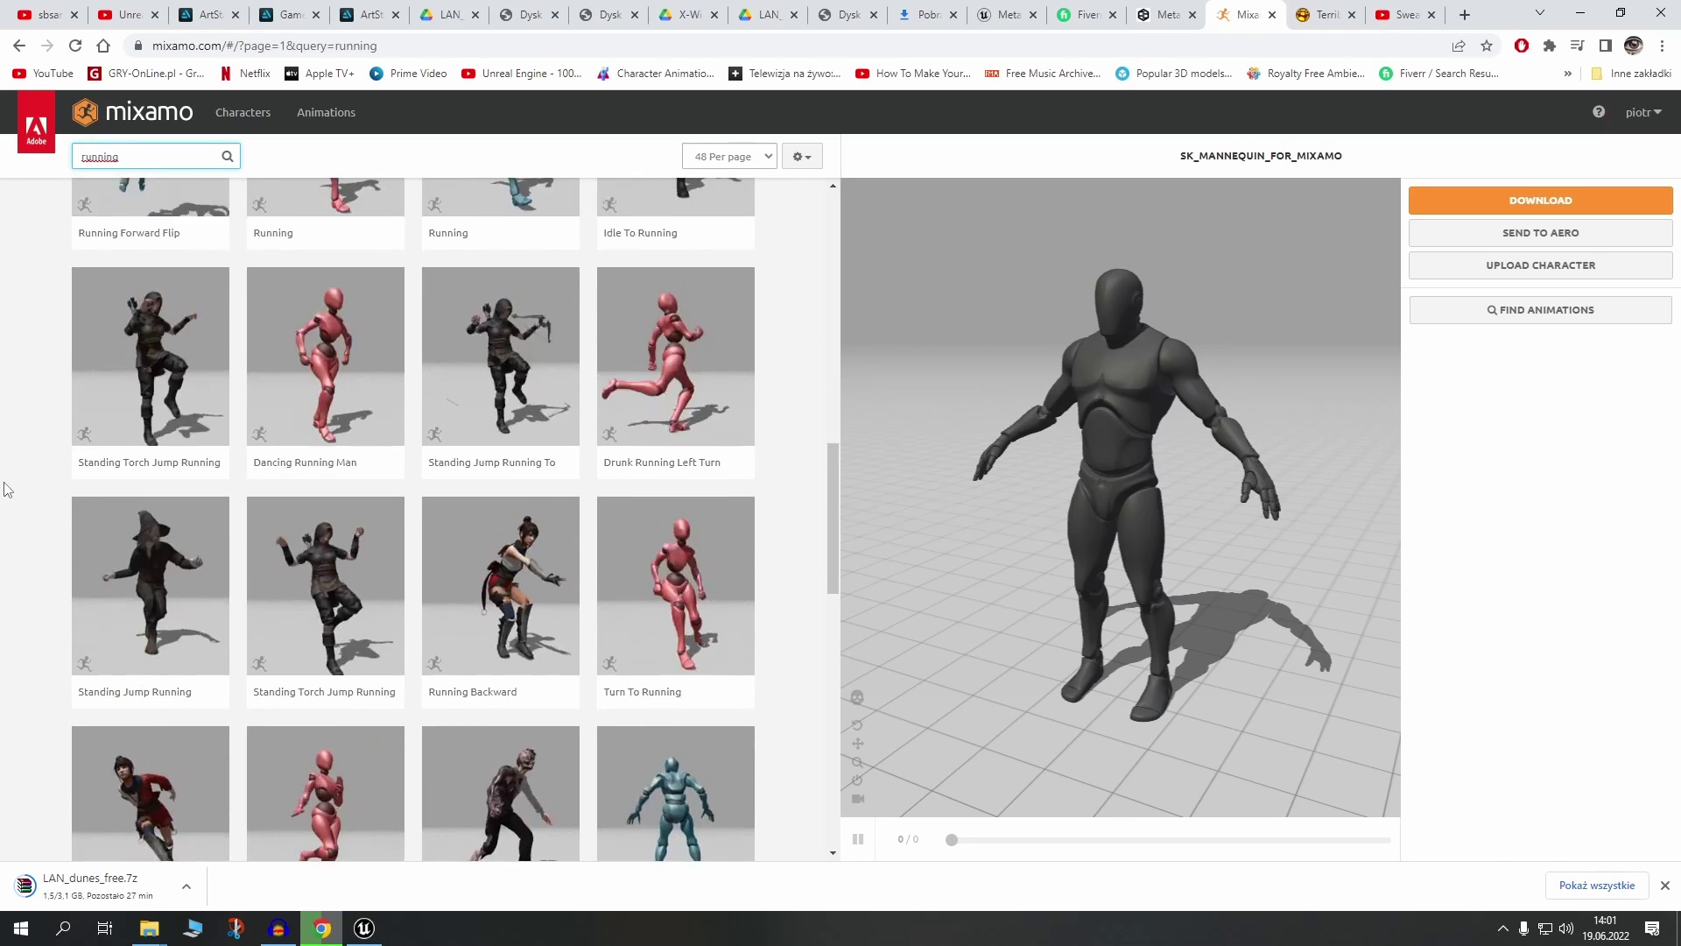
scroll(8, 488, "down", 5)
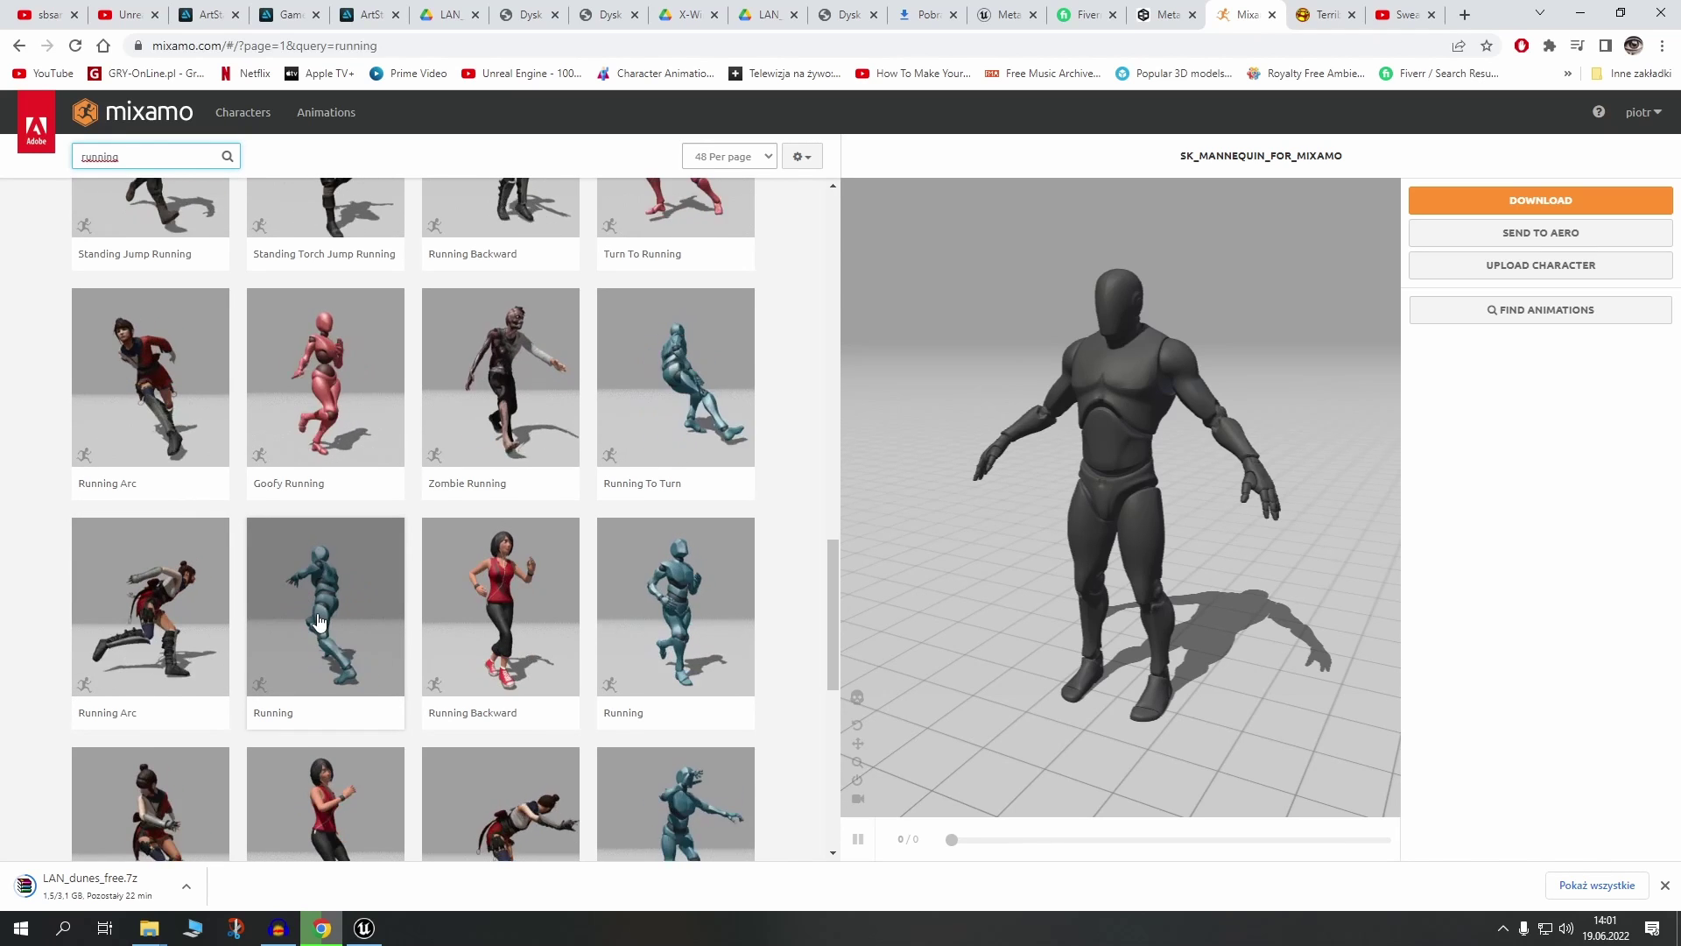
scroll(320, 621, "down", 2)
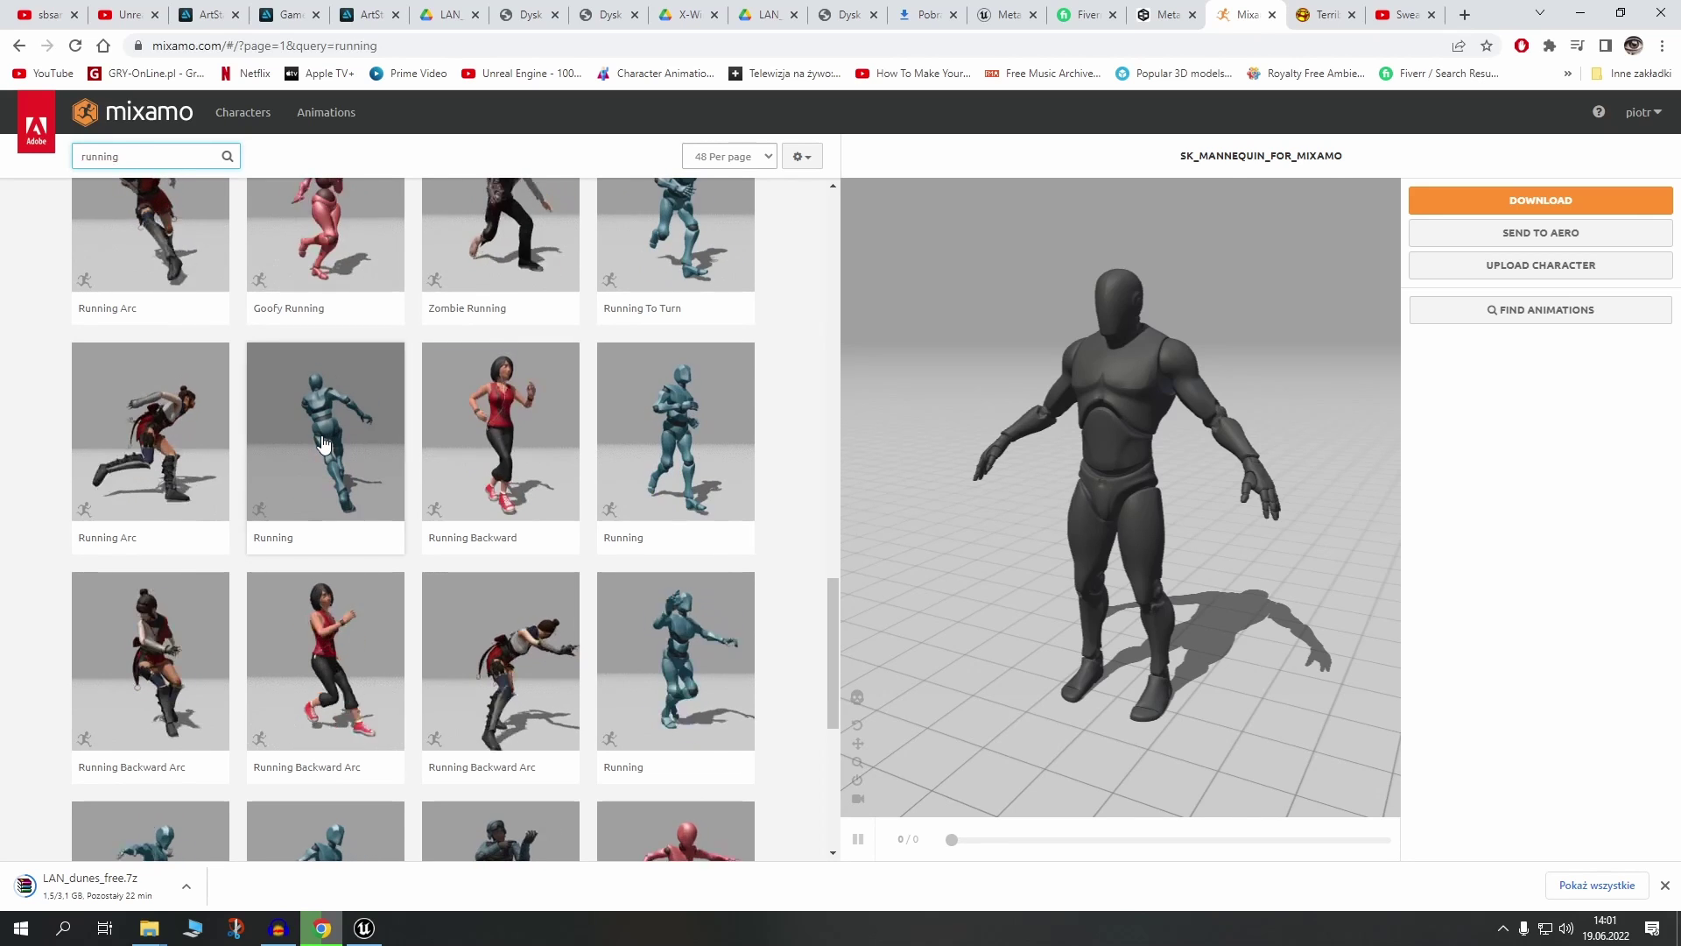
left_click(323, 444)
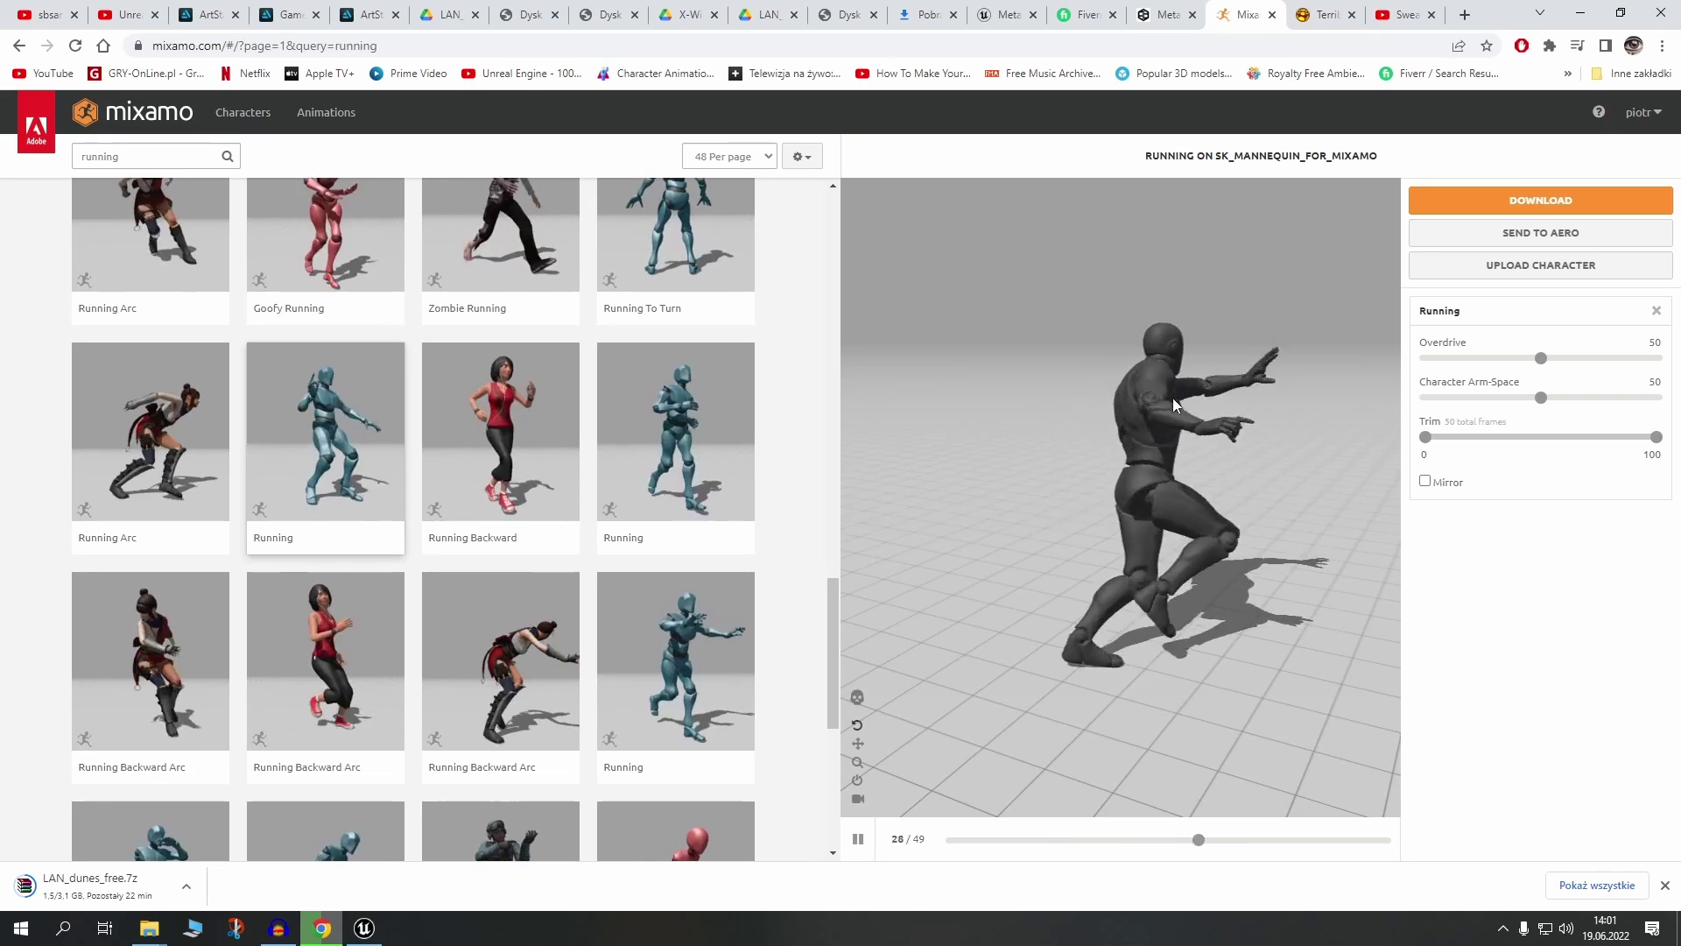
left_click(859, 843)
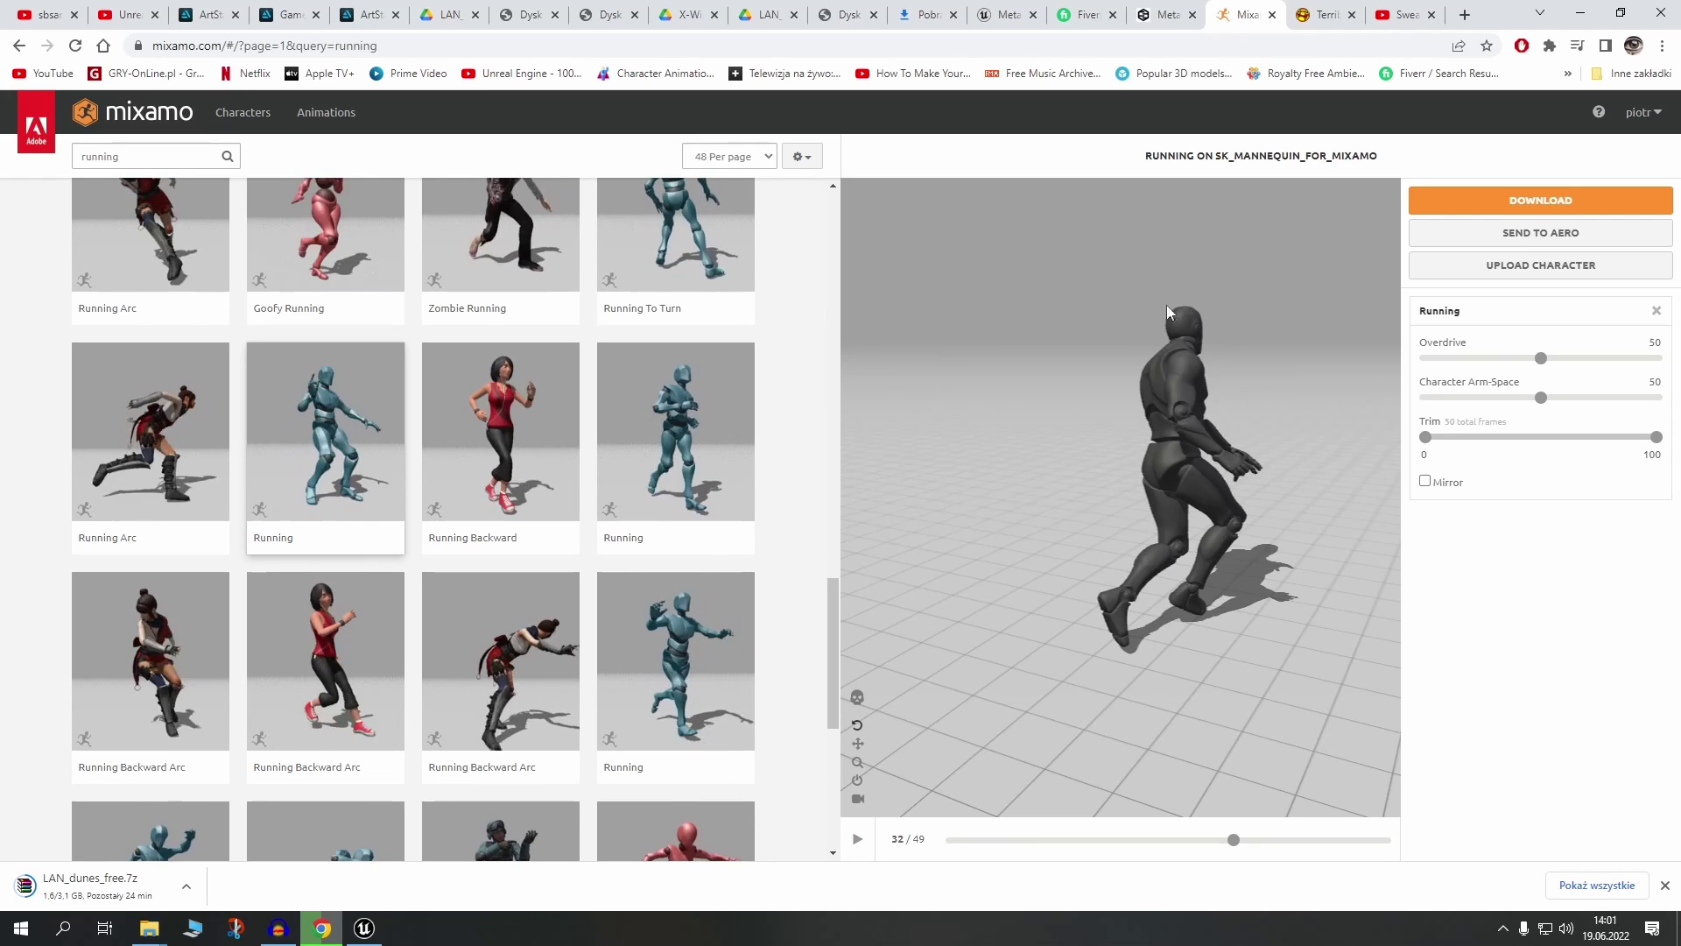
- Download Running as FBX Binary at 30 fps, Without Skin, with uniform keyframe reduction
left_click(1547, 204)
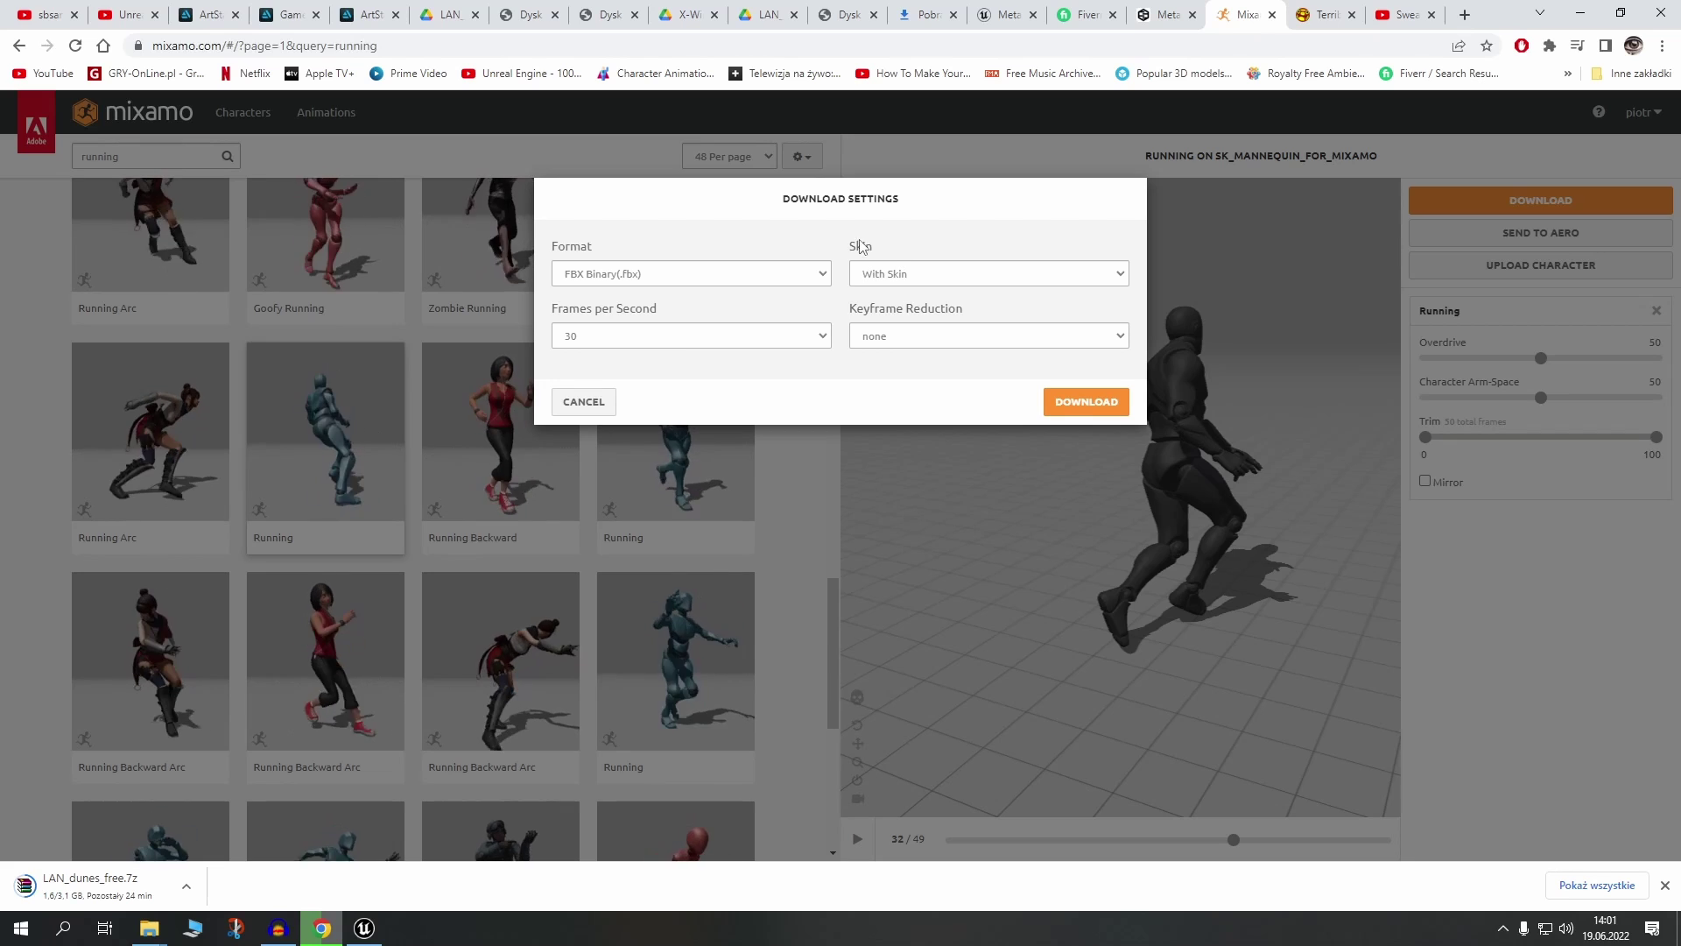
left_click(1092, 280)
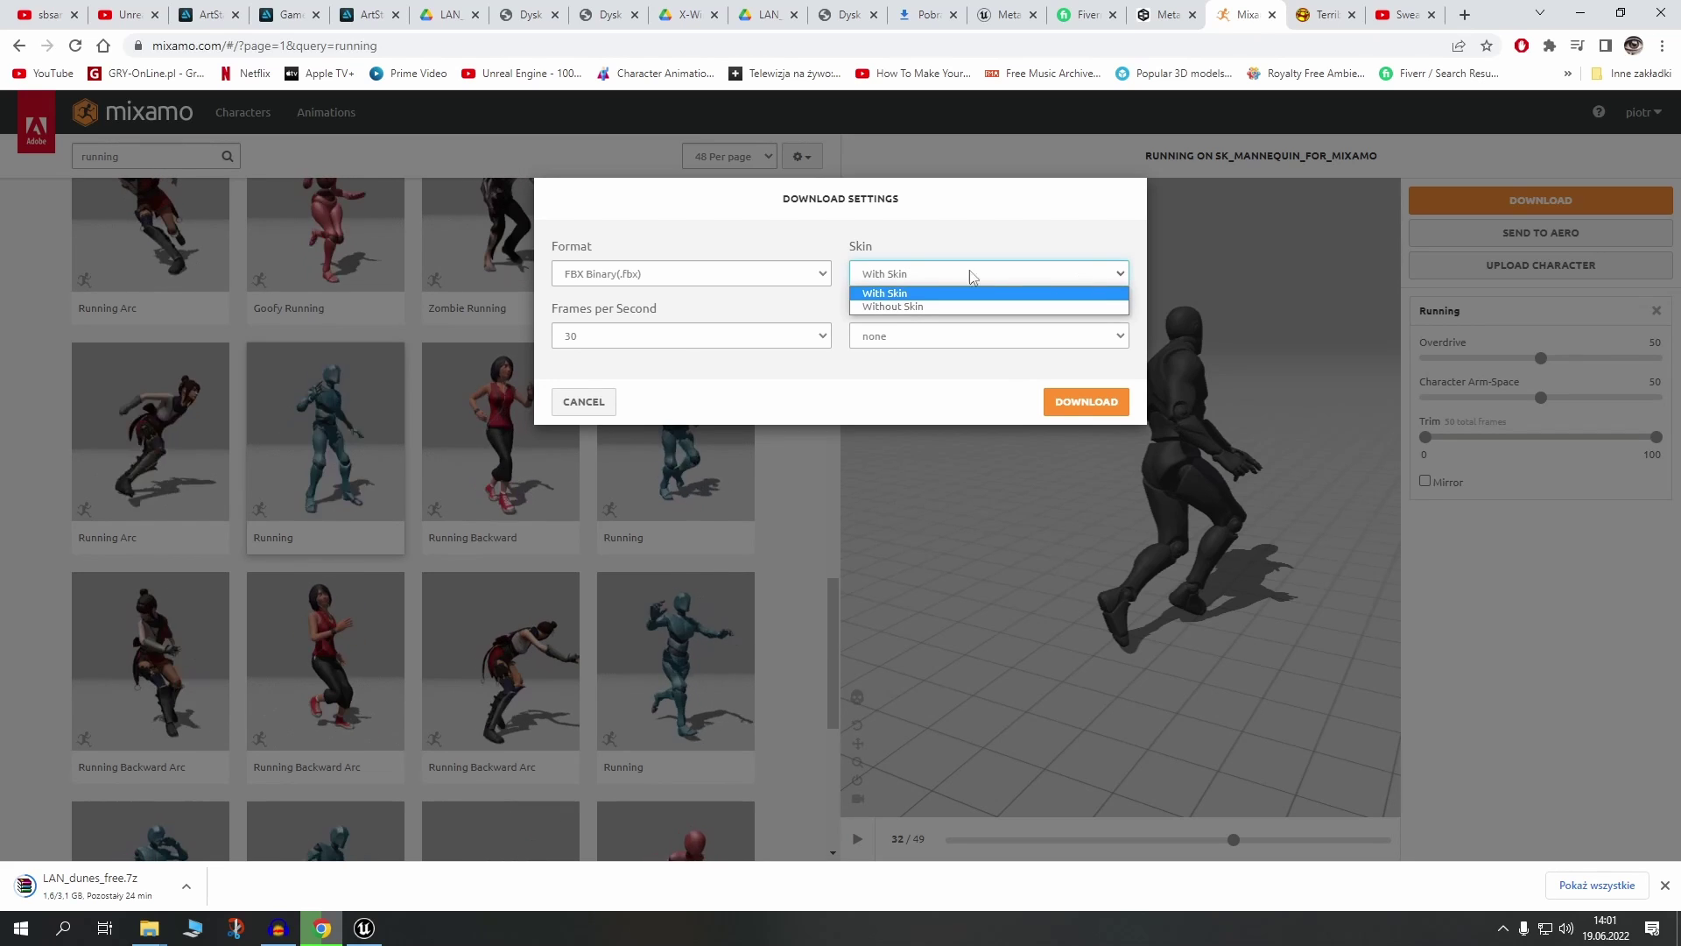
left_click(915, 305)
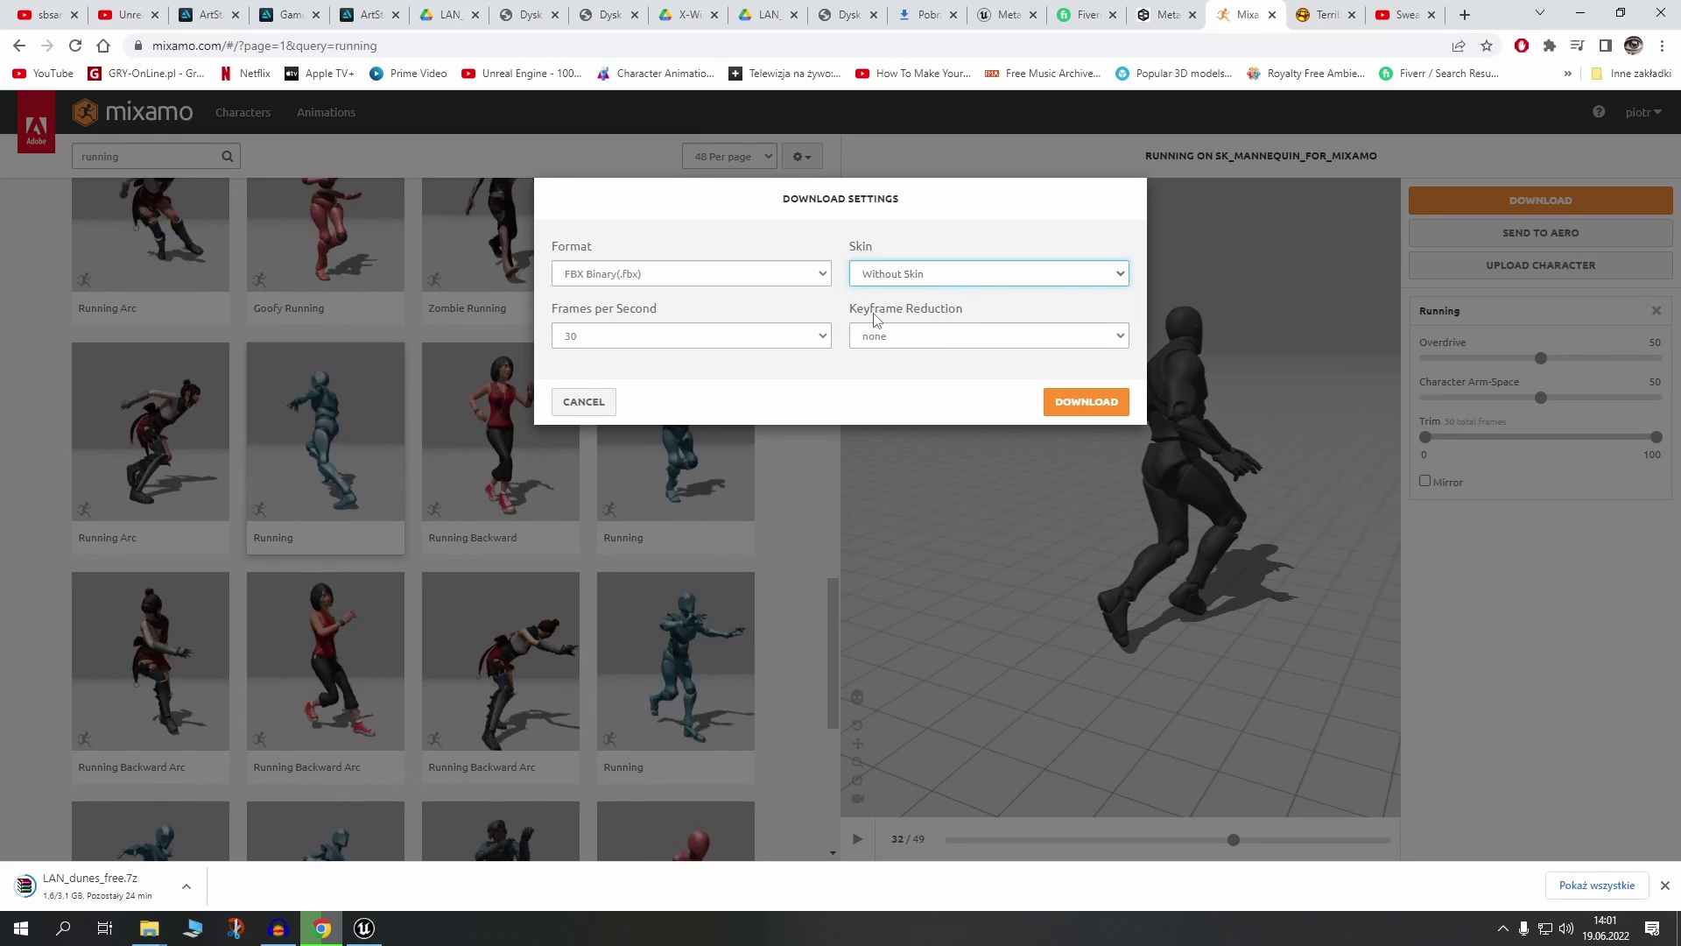
left_click(969, 340)
left_click(955, 369)
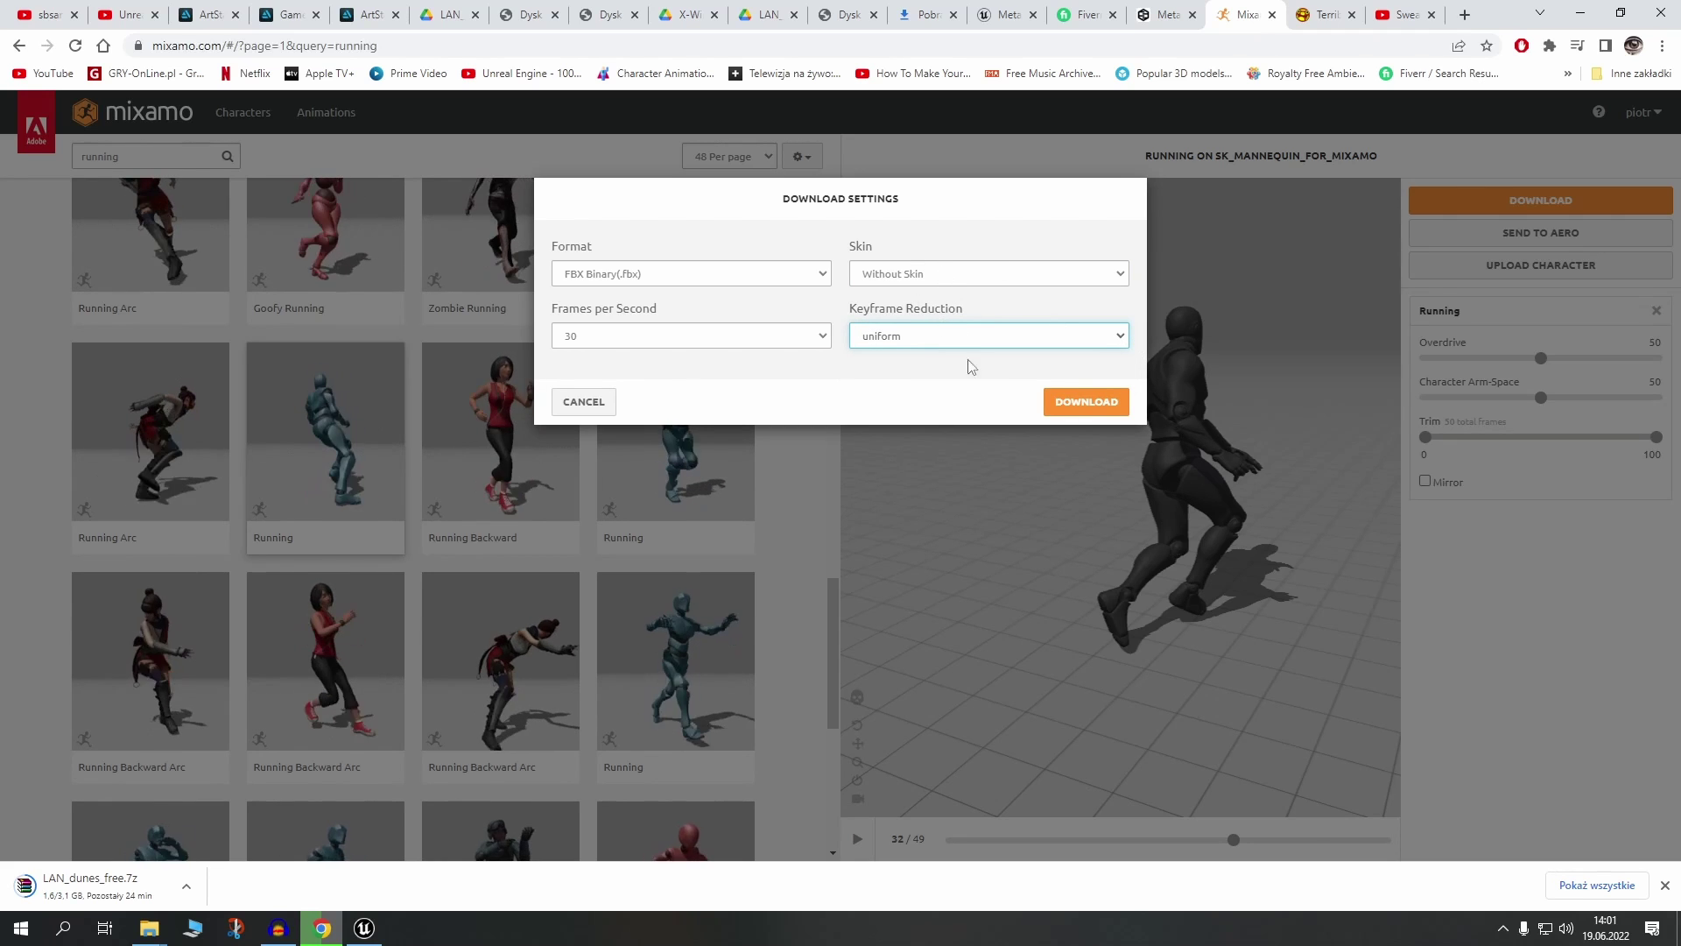
left_click(1084, 405)
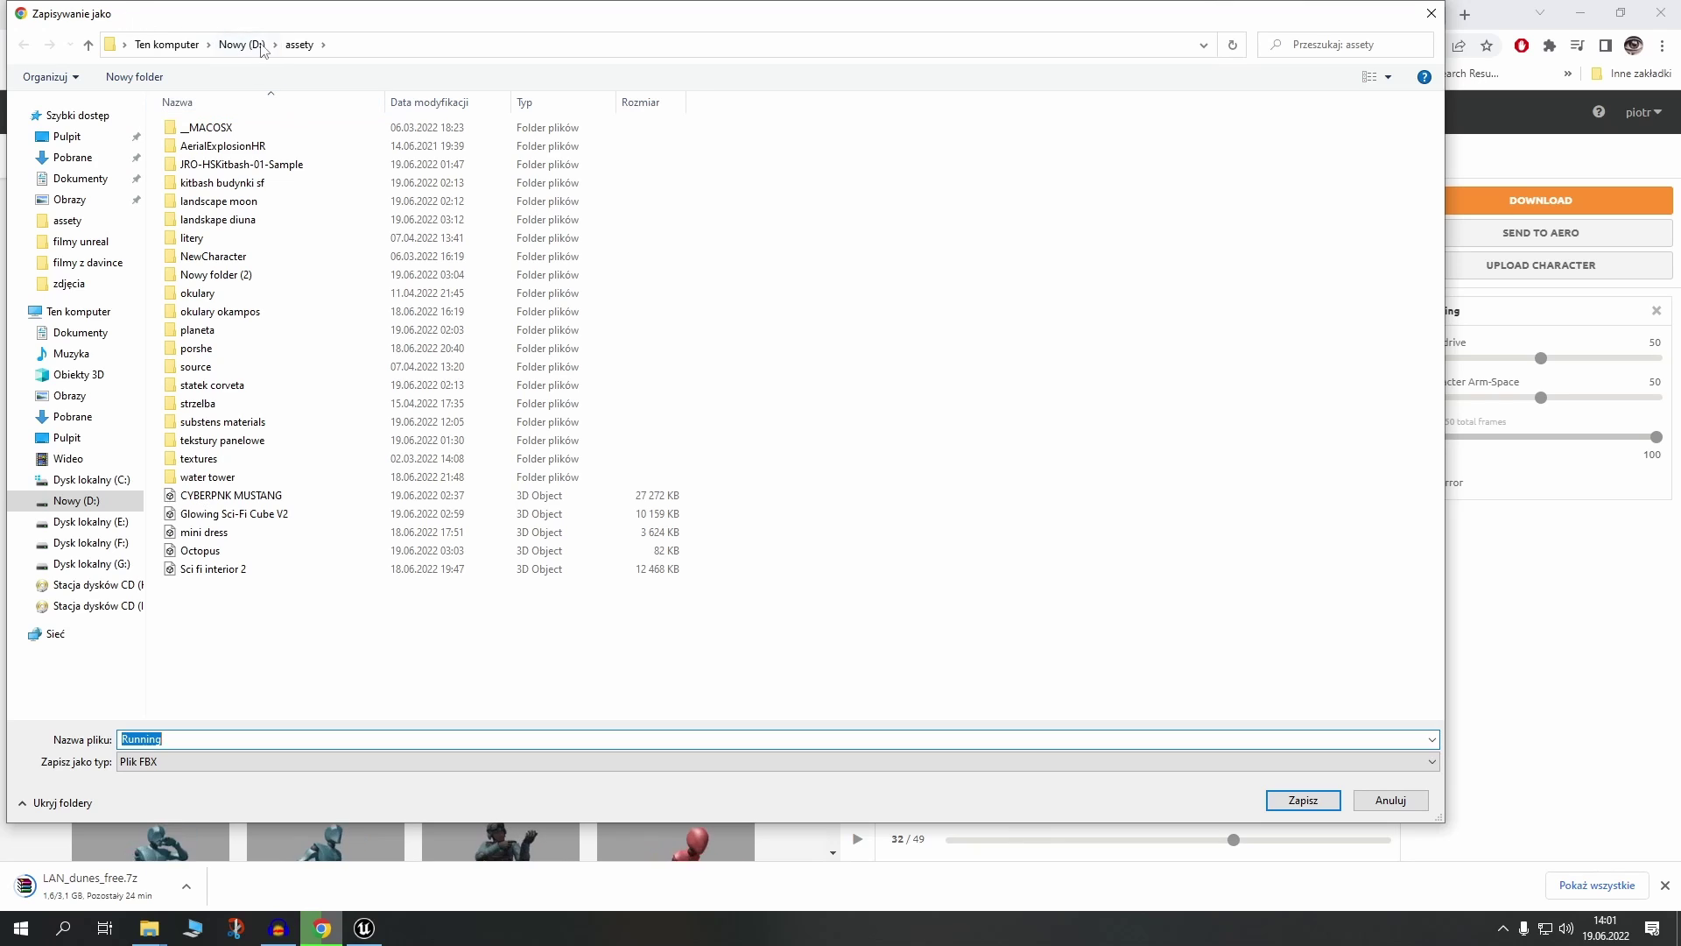
- Save Running.fbx into D:\animacje mixamo\mixamo converter\mixamo_converter\IncomingFbx
left_click(231, 49)
left_click(228, 145)
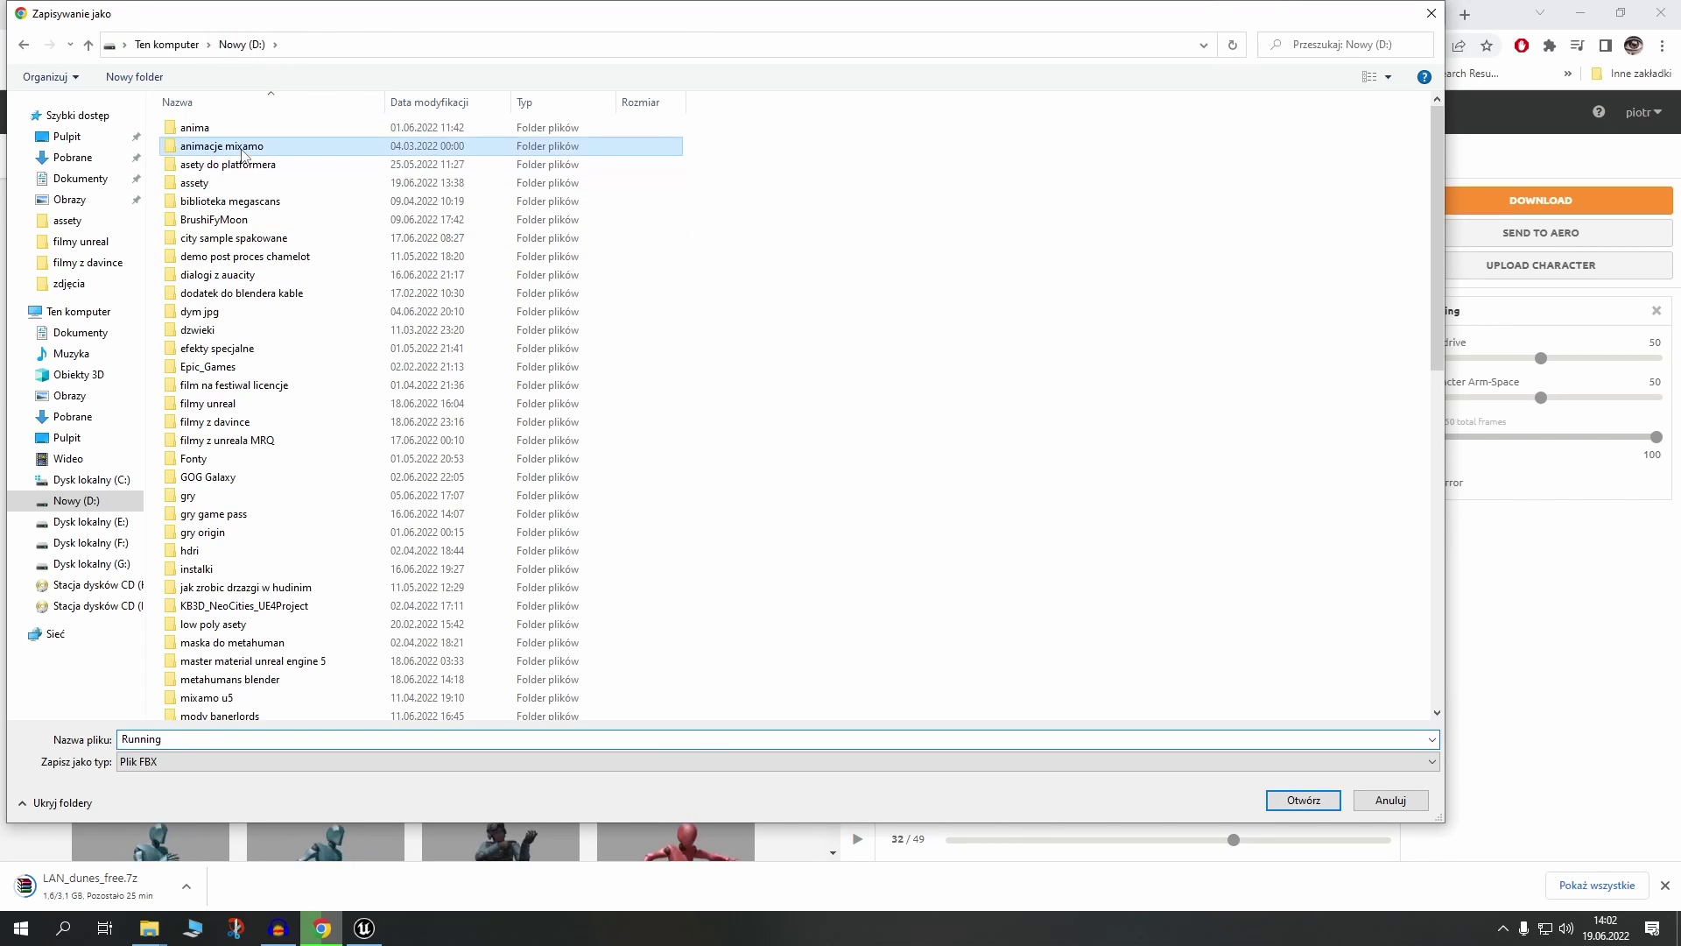
double_click(256, 146)
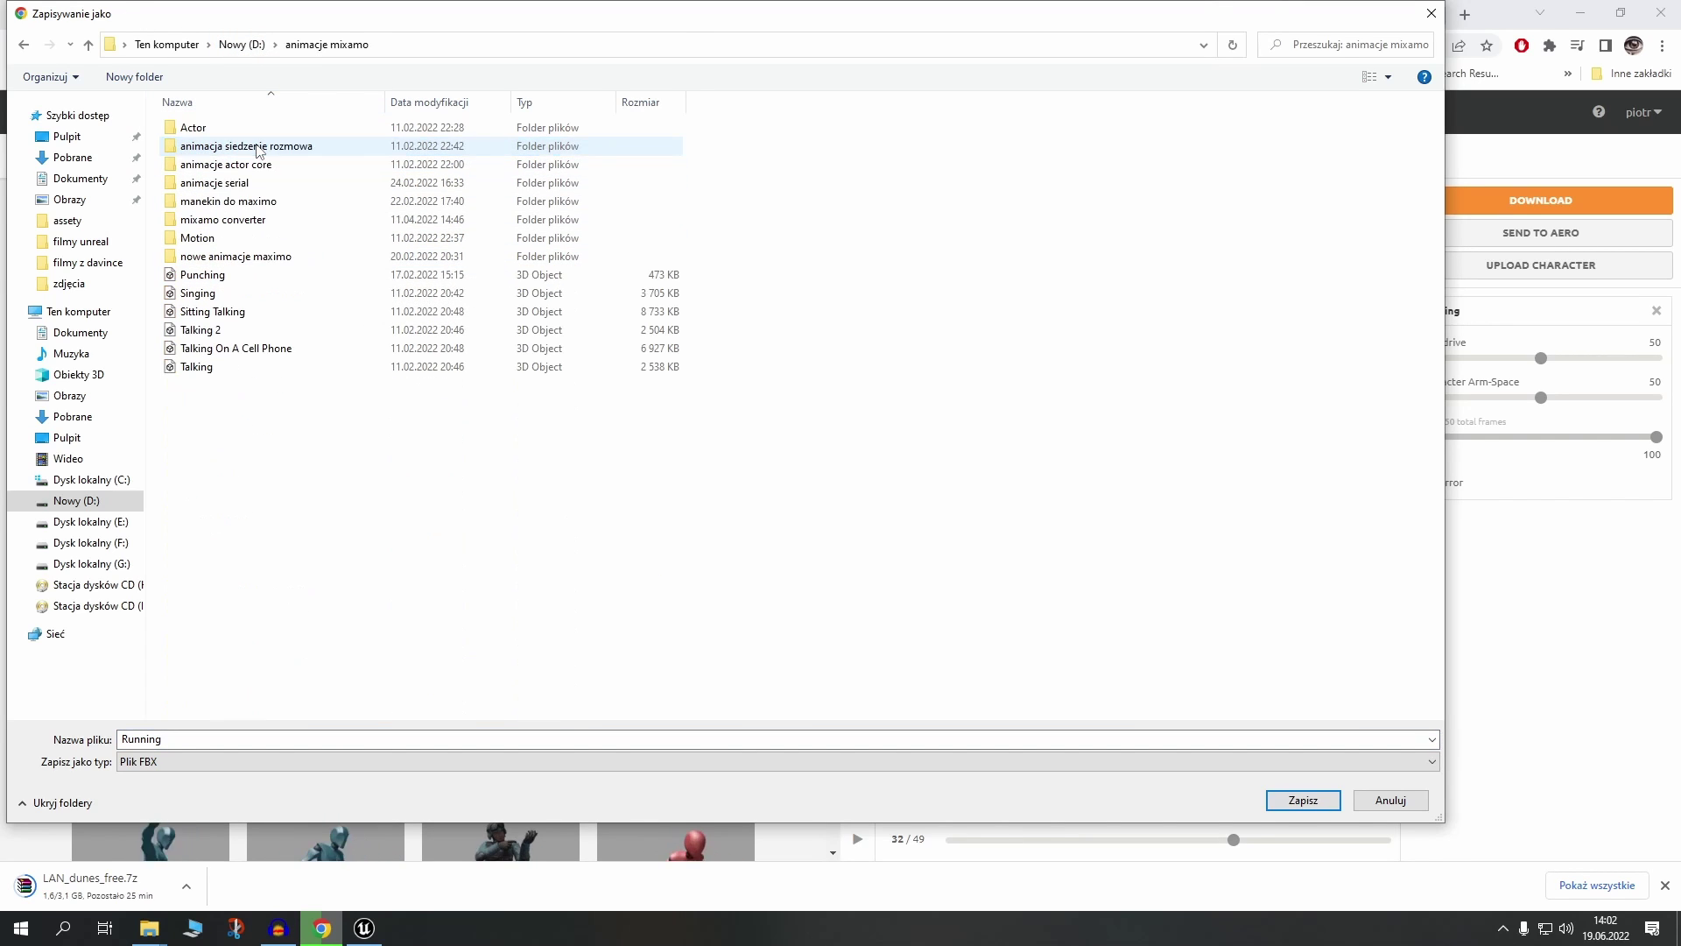
left_click(245, 225)
double_click(245, 222)
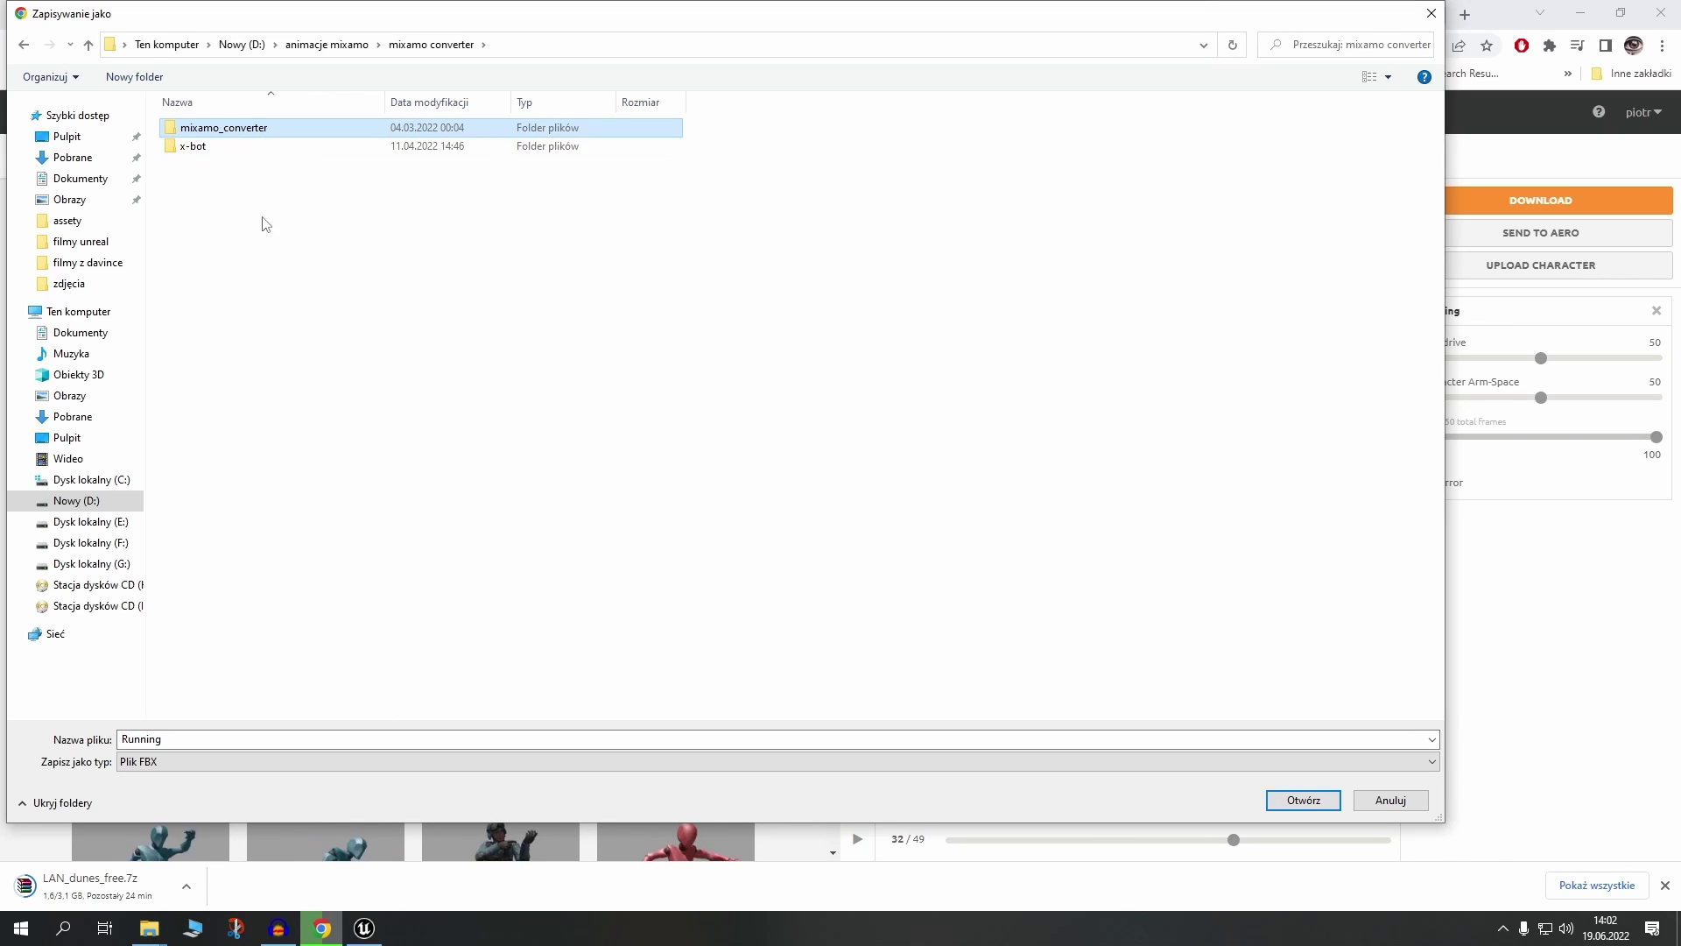
double_click(201, 130)
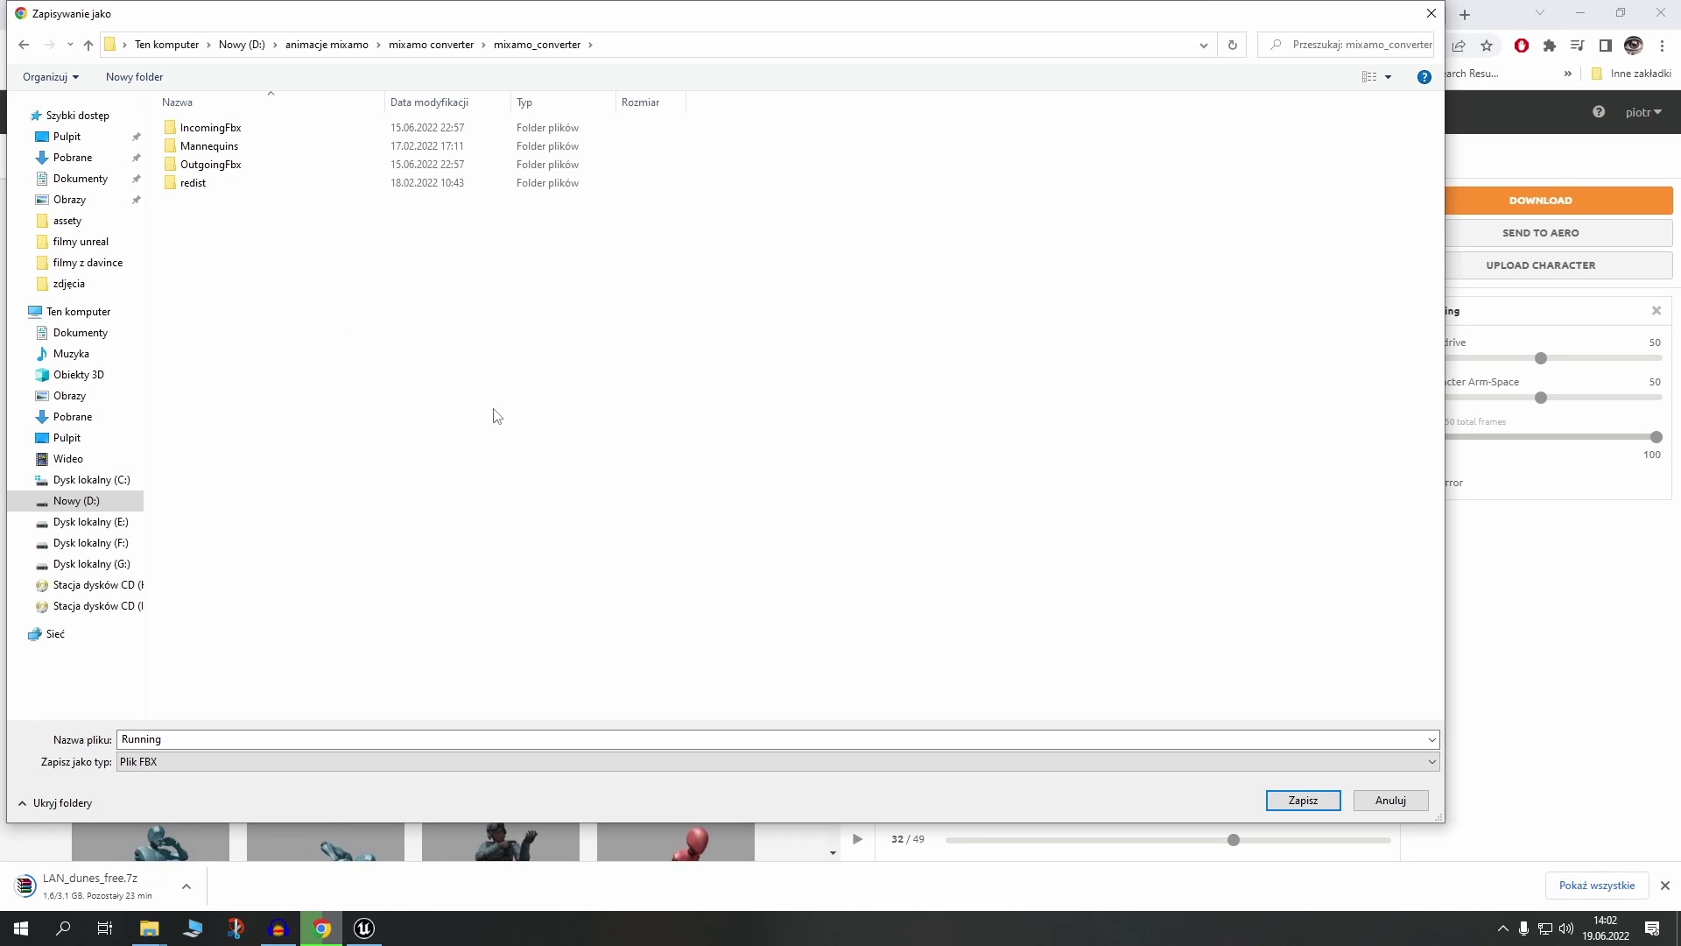
double_click(245, 131)
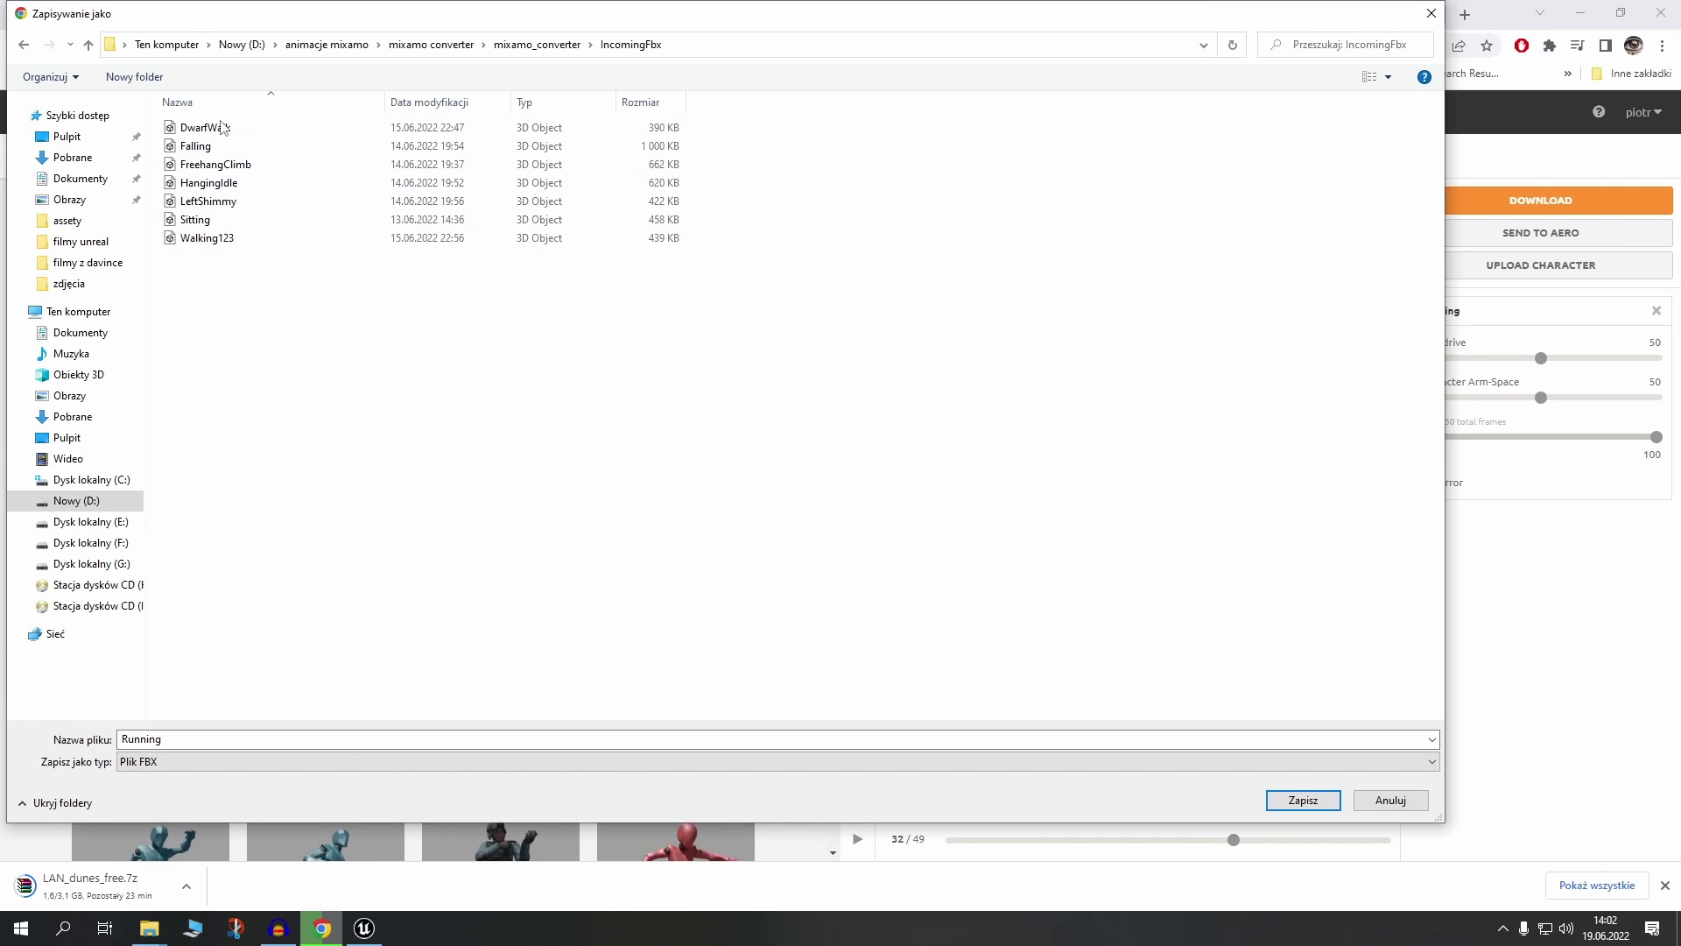
left_click(1295, 801)
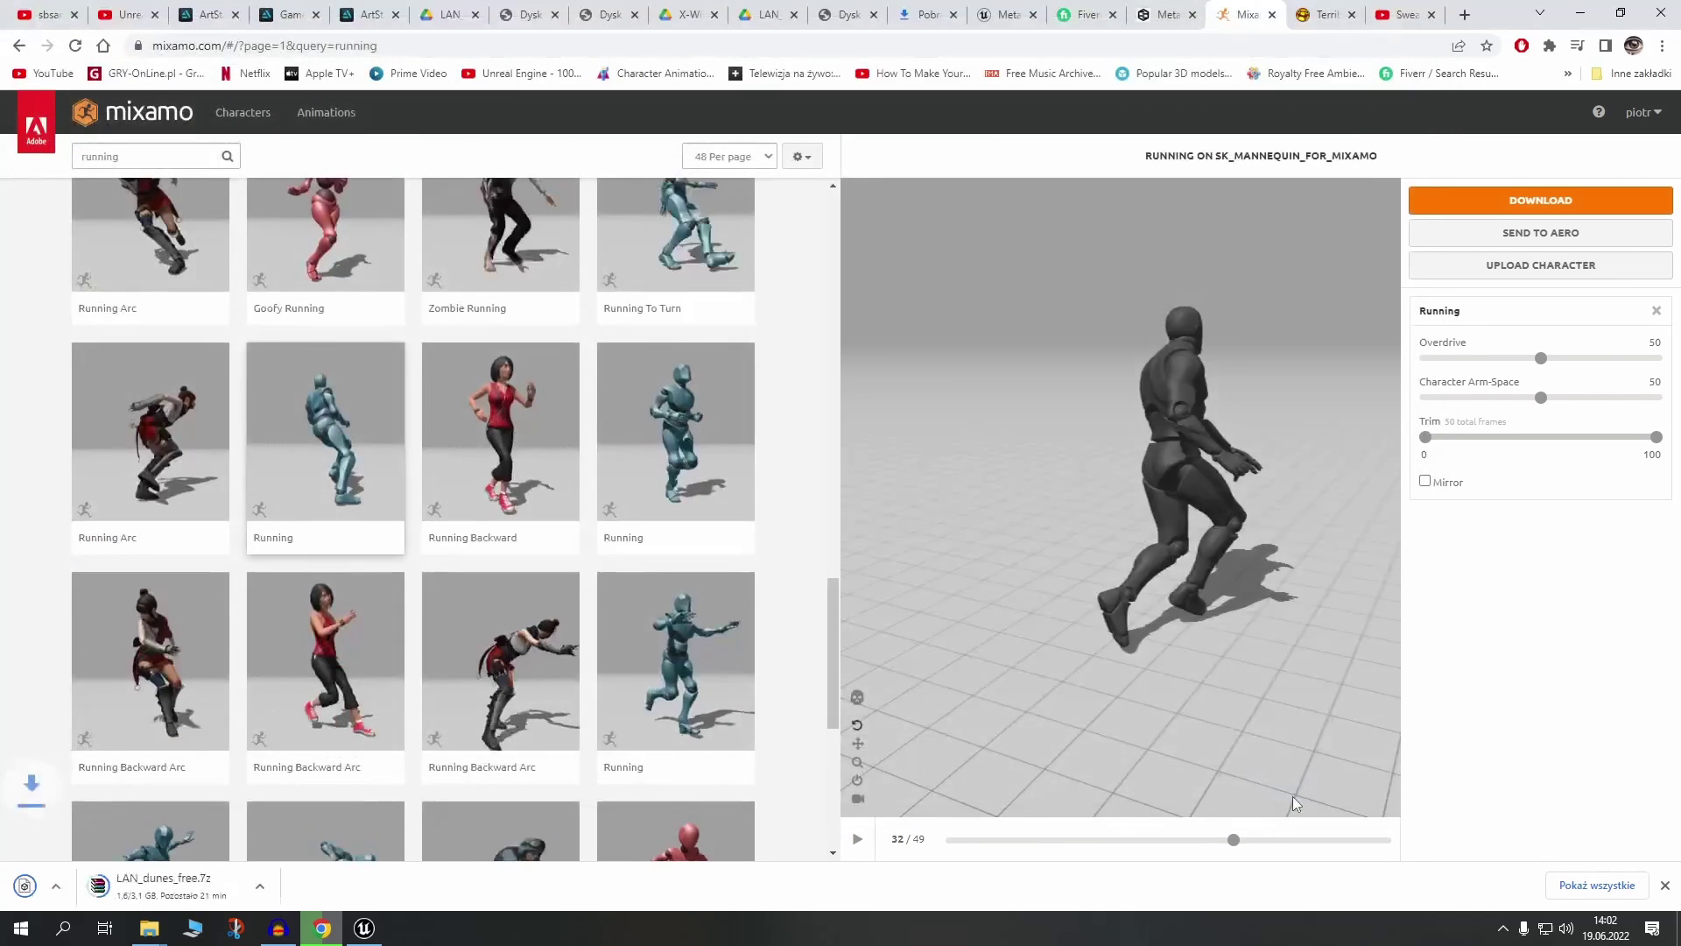
- Launch Mixamo Converter from the desktop and run Step 2: Convert on the IncomingFbx clips
left_click(1585, 12)
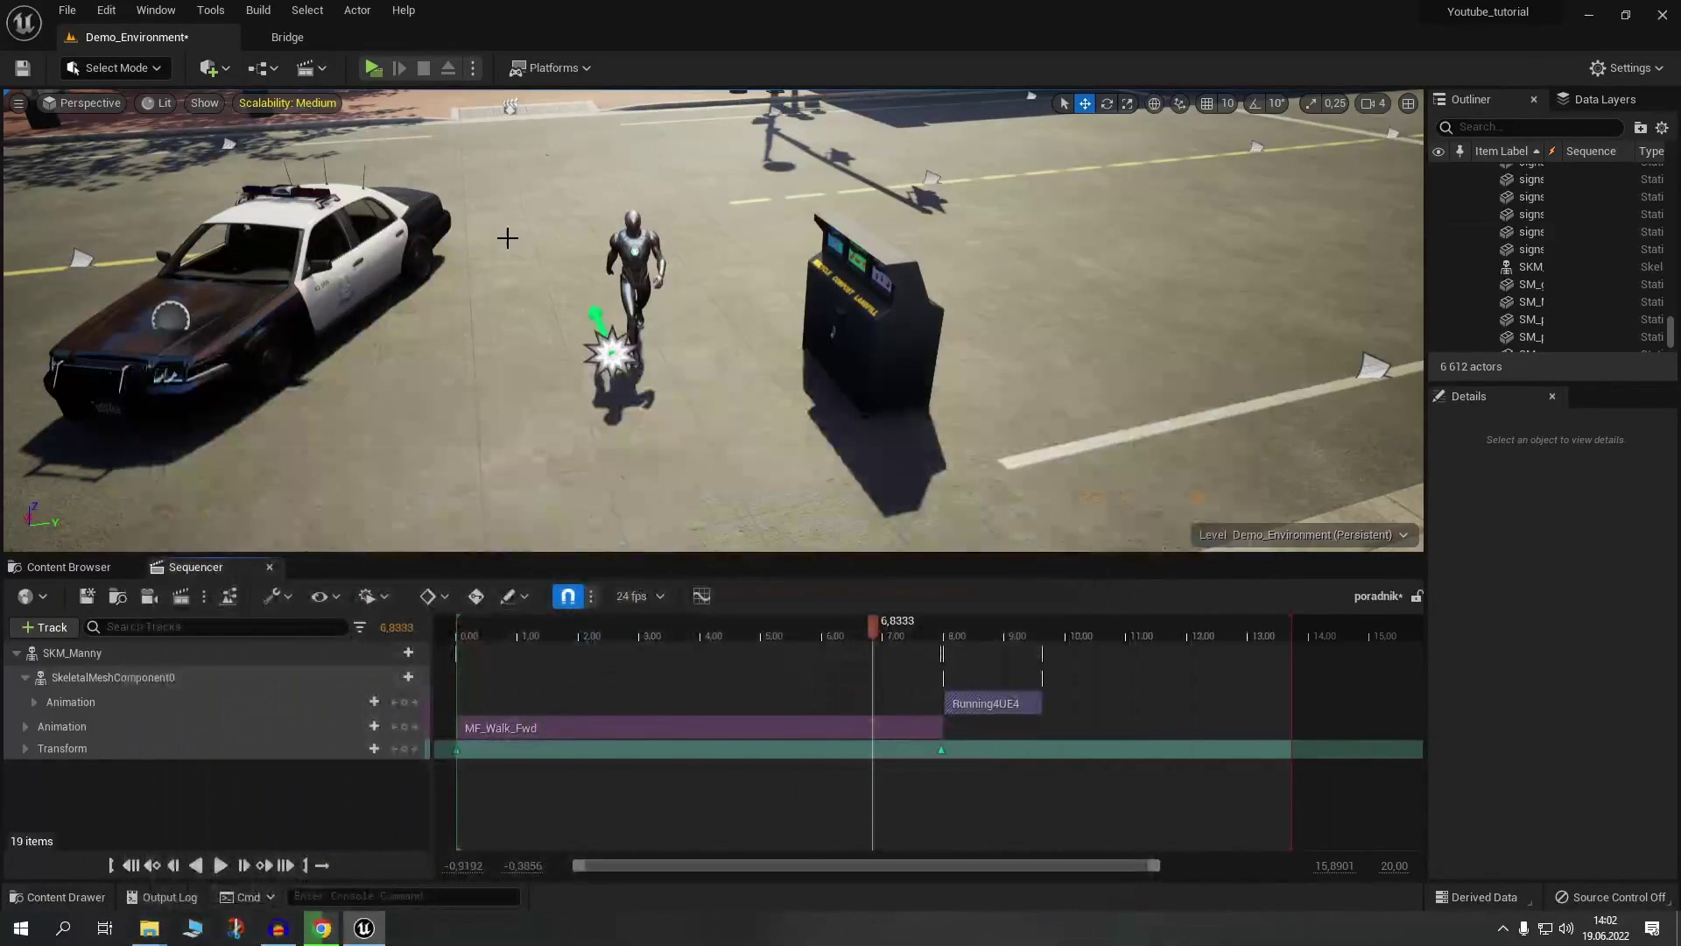
left_click(1591, 16)
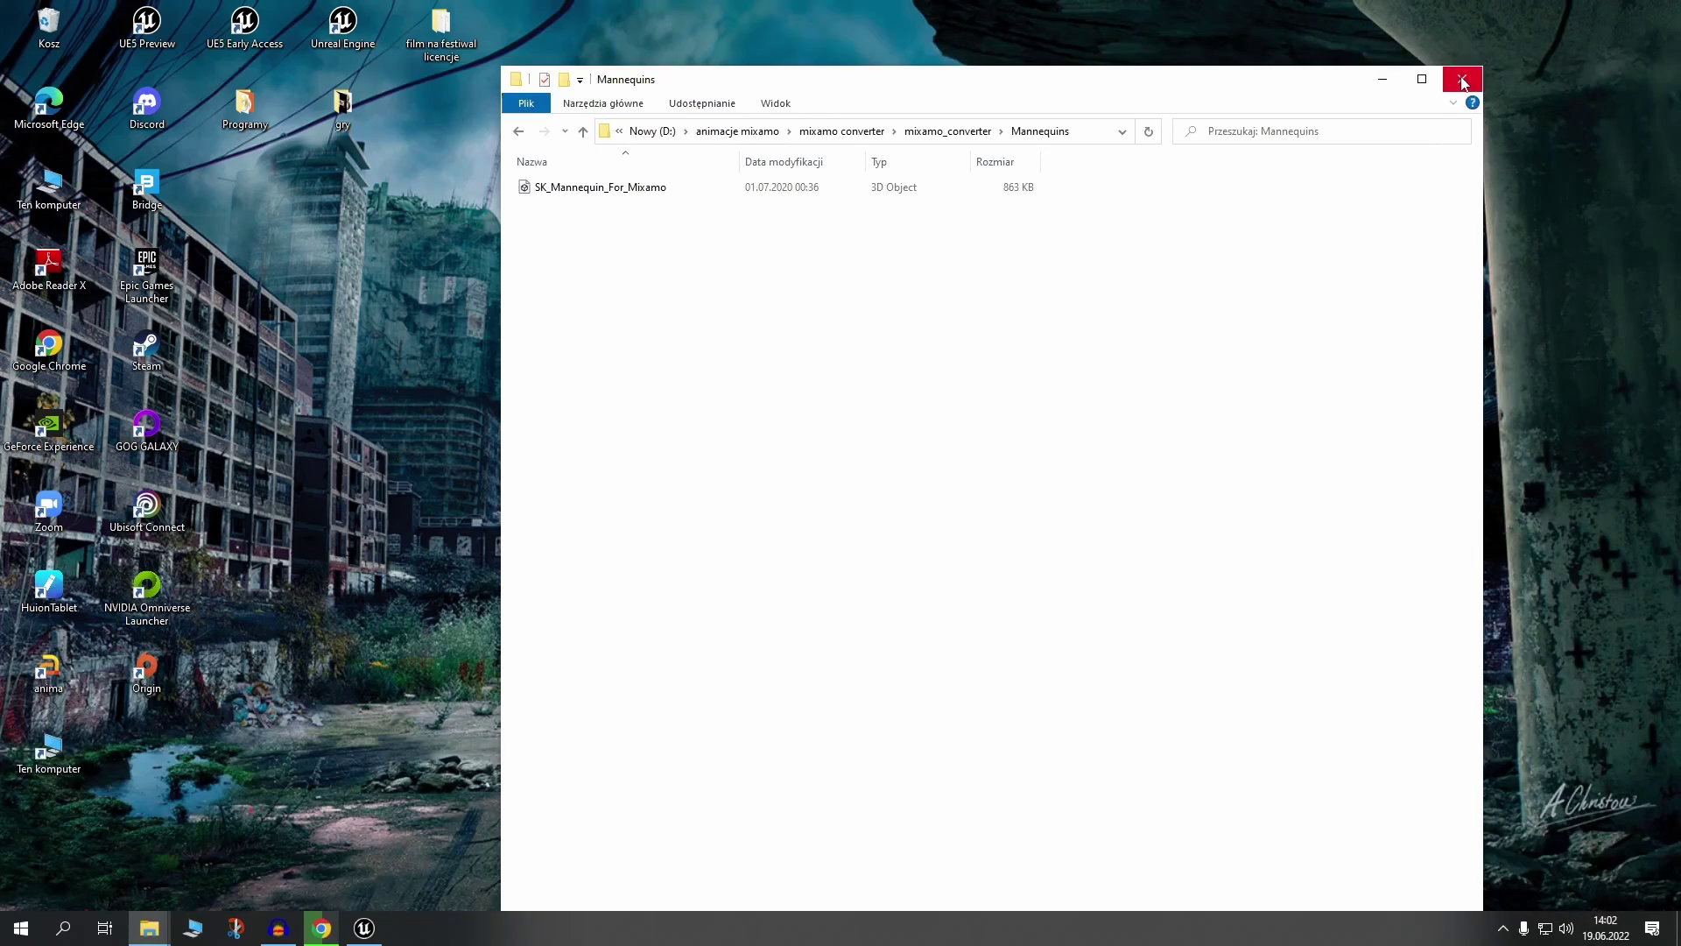
left_click(1463, 78)
double_click(740, 211)
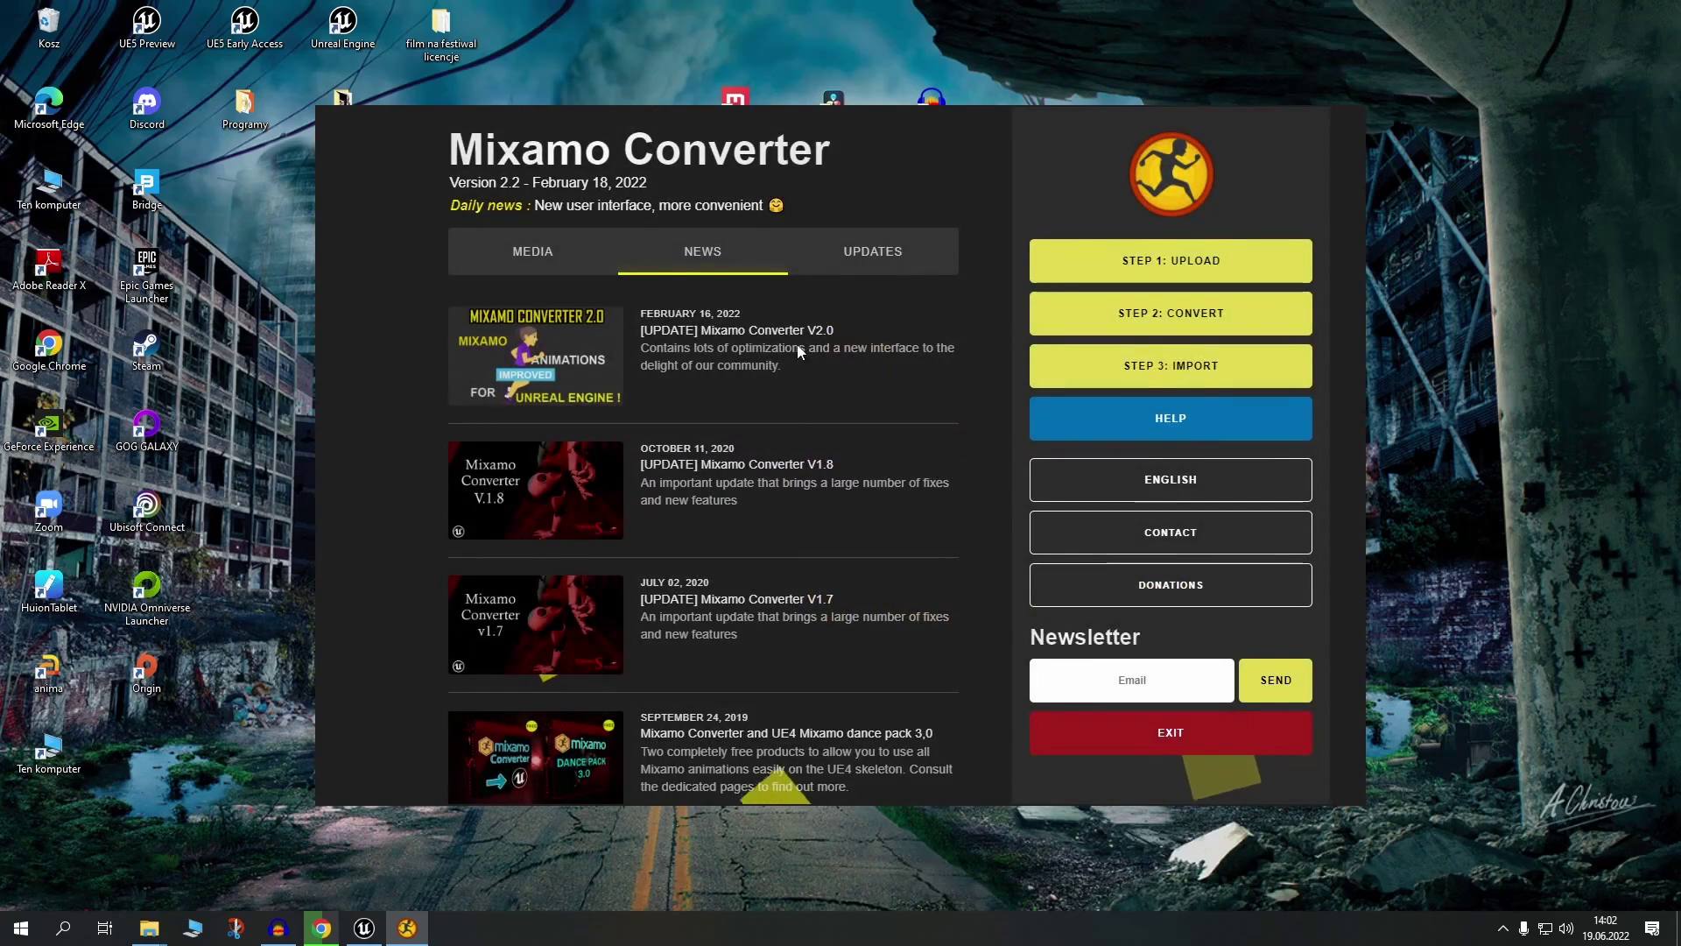
left_click(1168, 319)
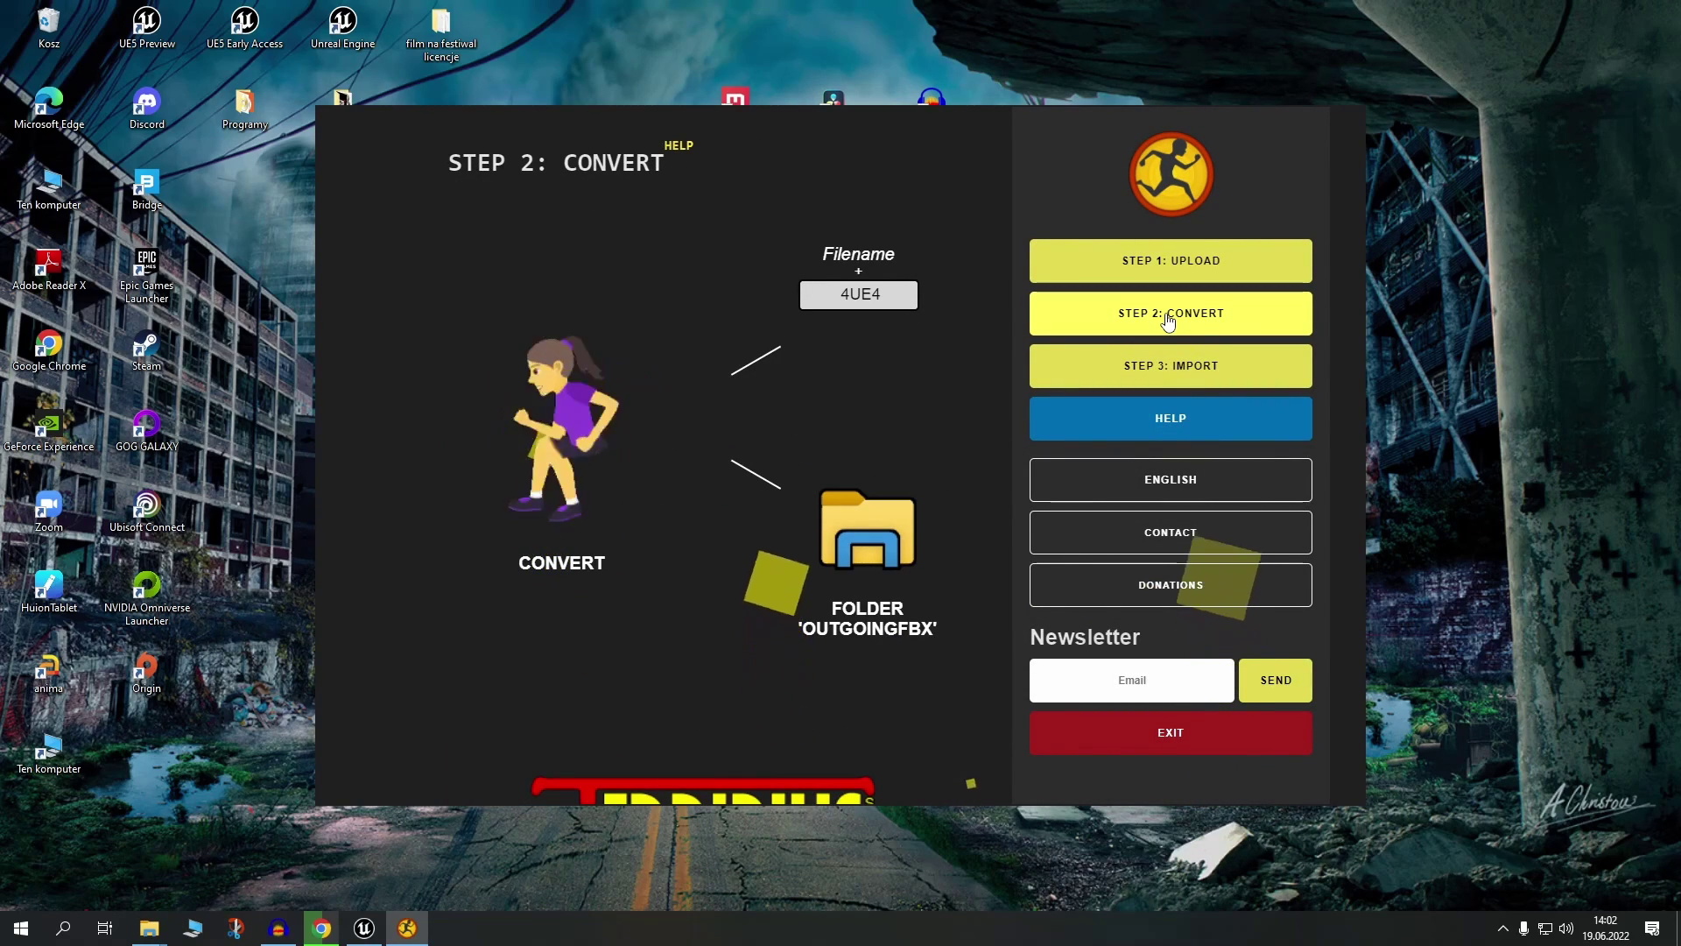
left_click(569, 418)
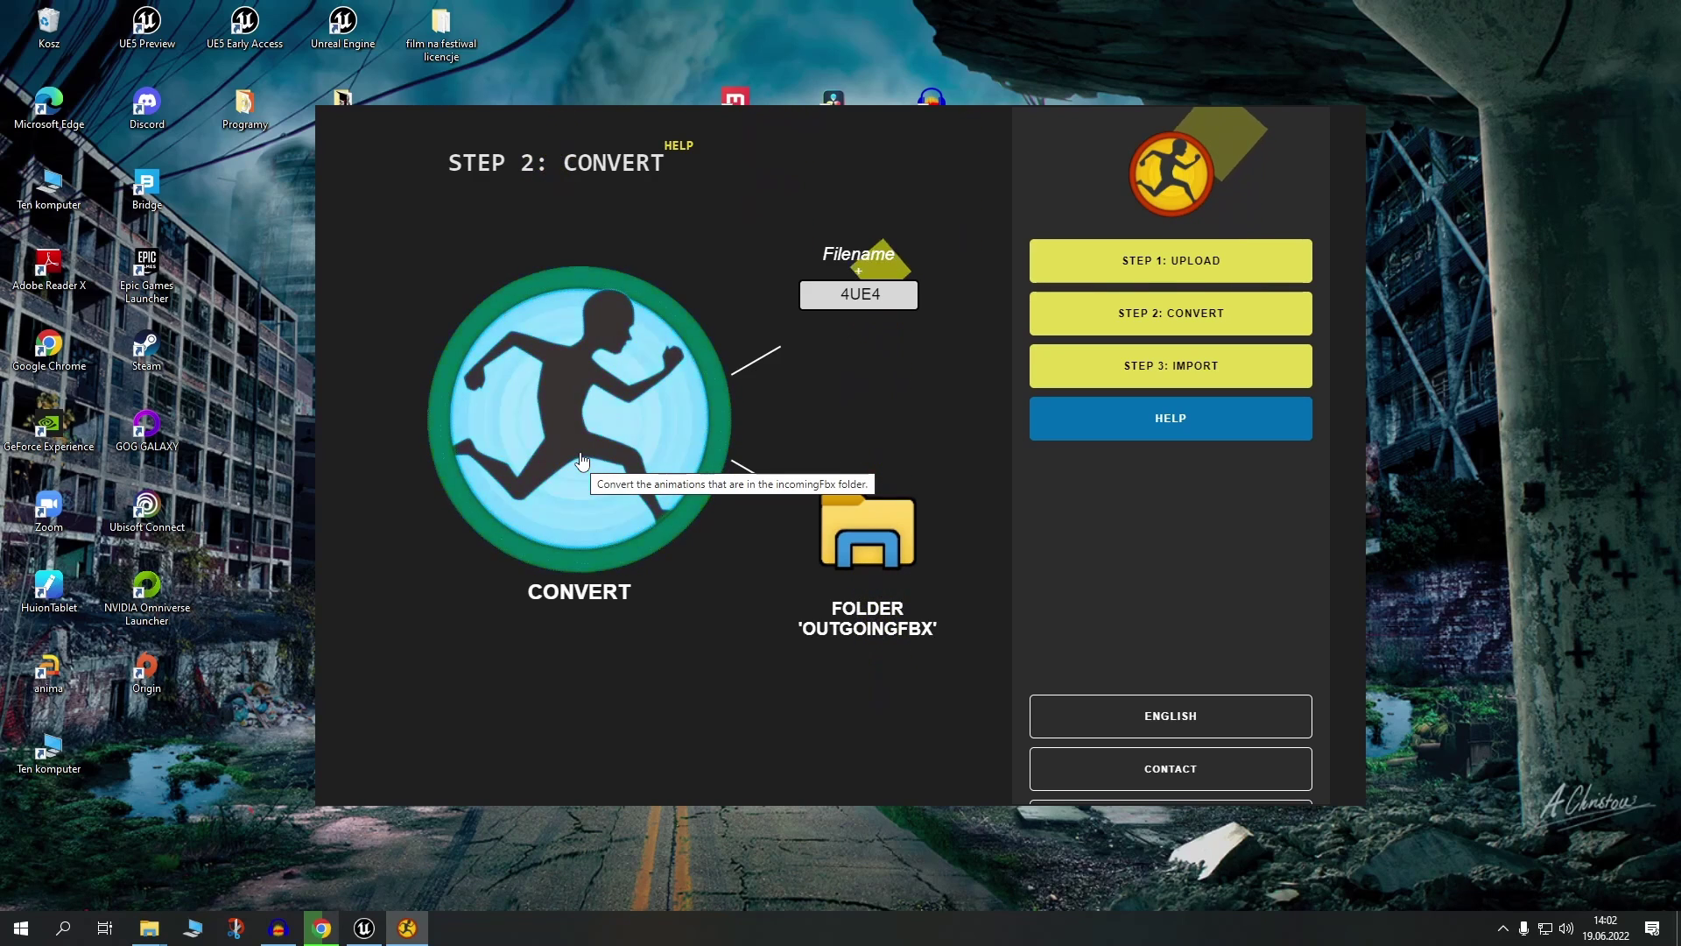
- Open the OutgoingFbx folder from the converter and select the converted Running4UE4 file
left_click(879, 536)
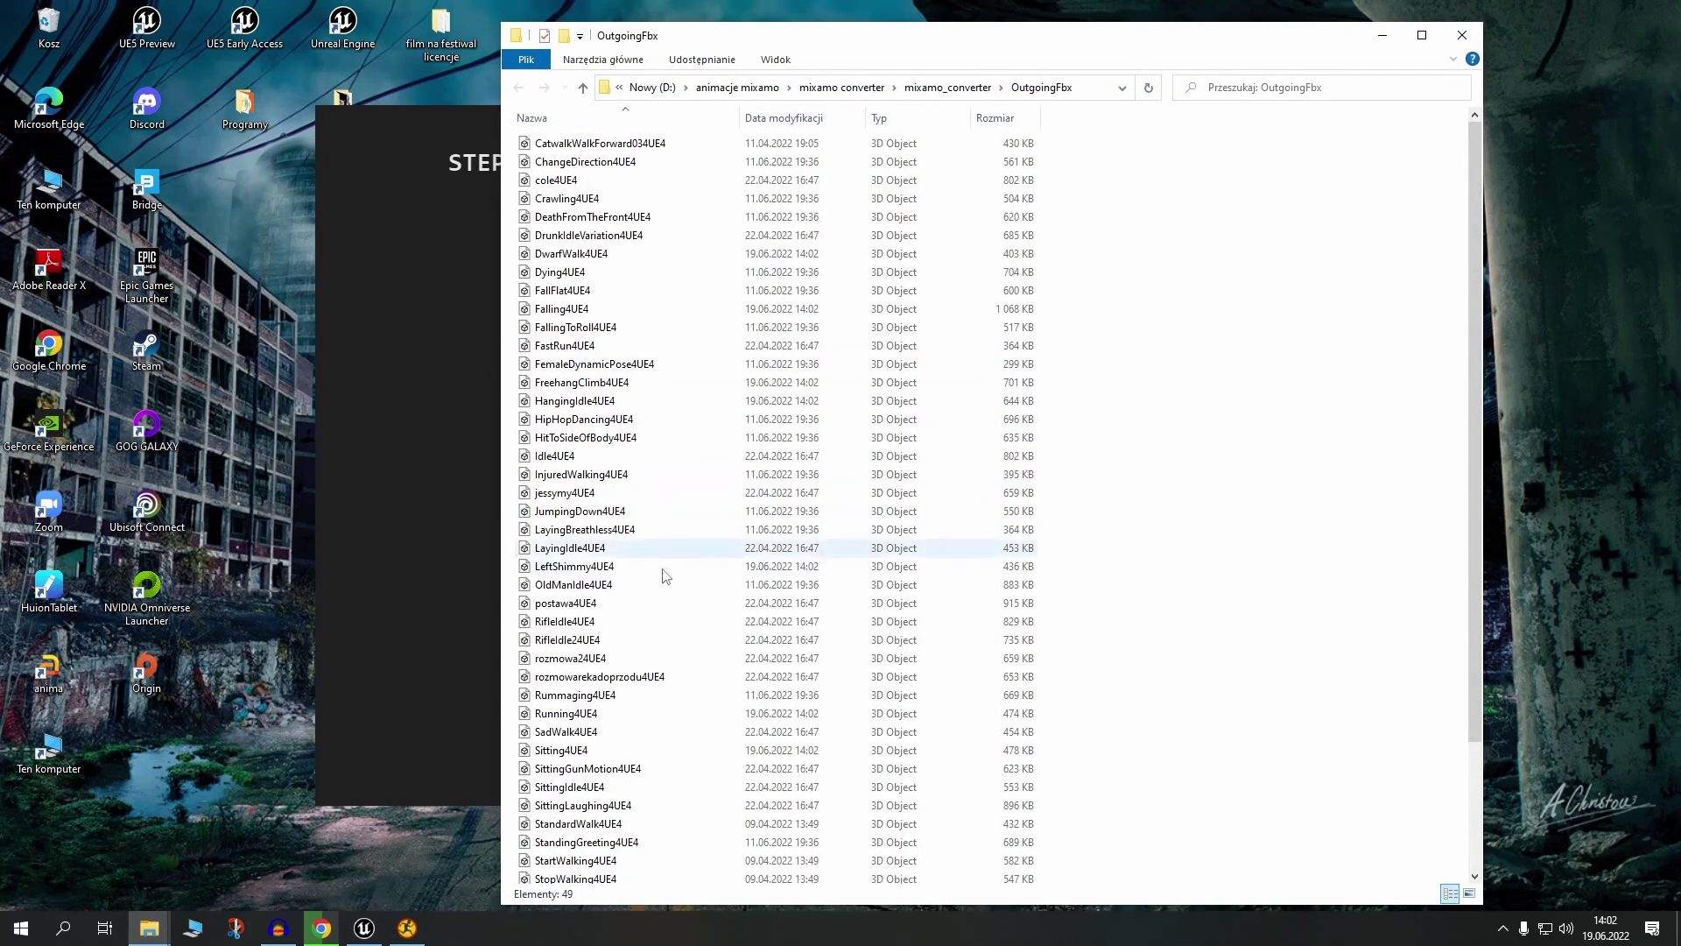
scroll(681, 616, "down", 3)
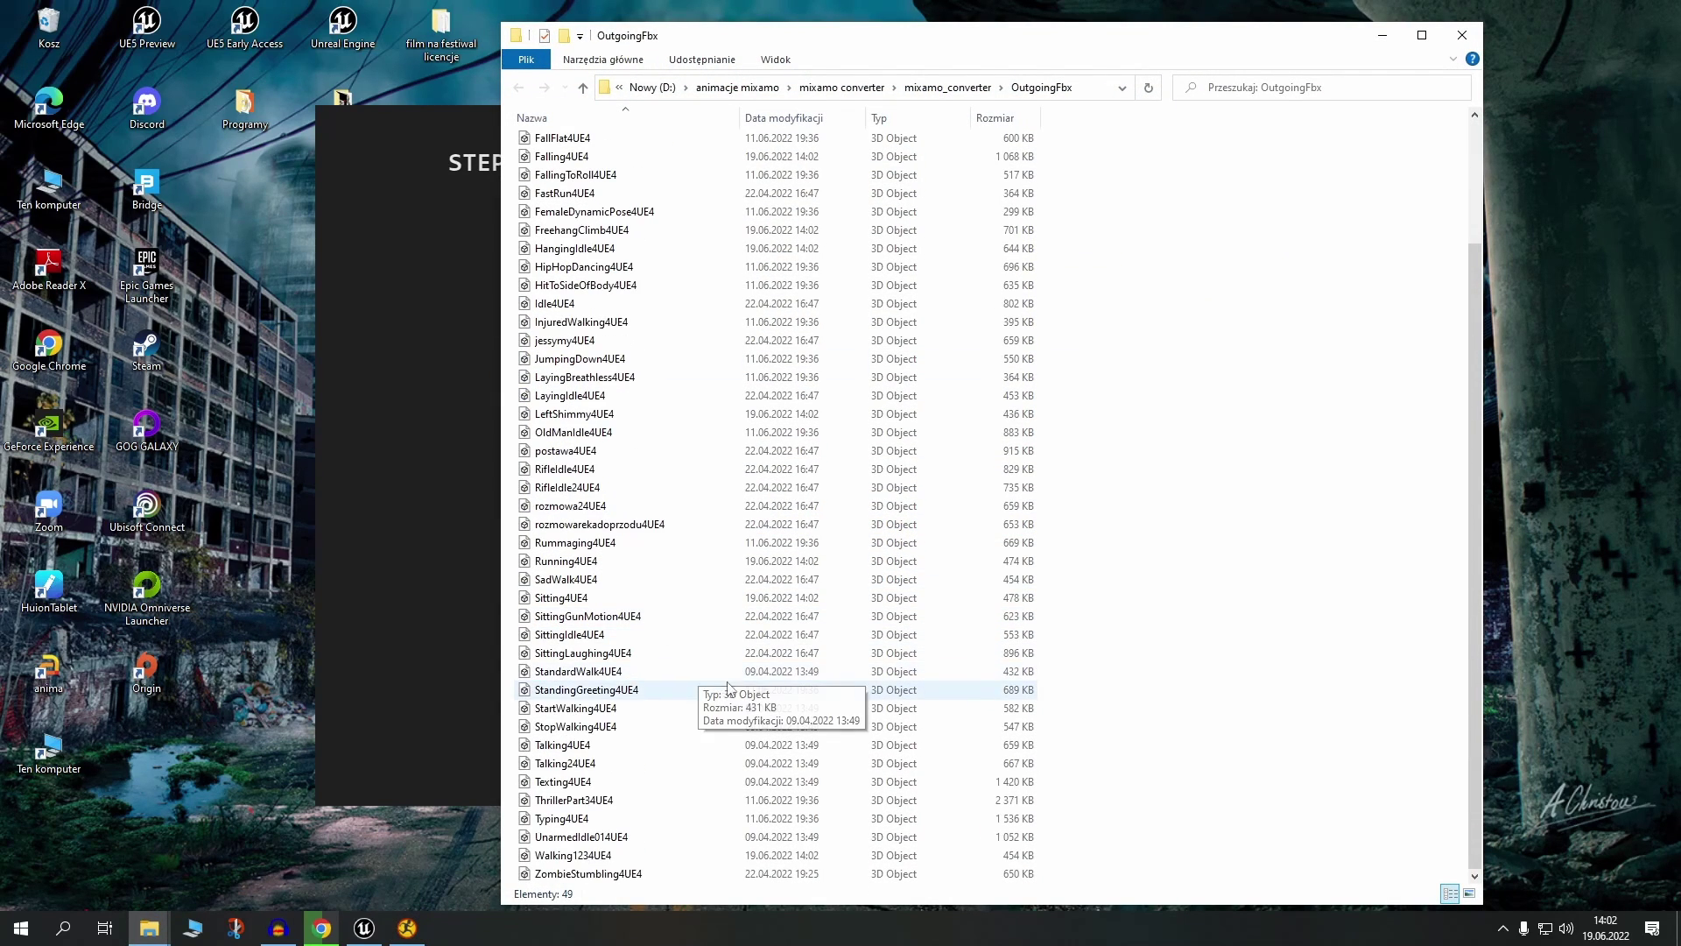
scroll(685, 499, "up", 3)
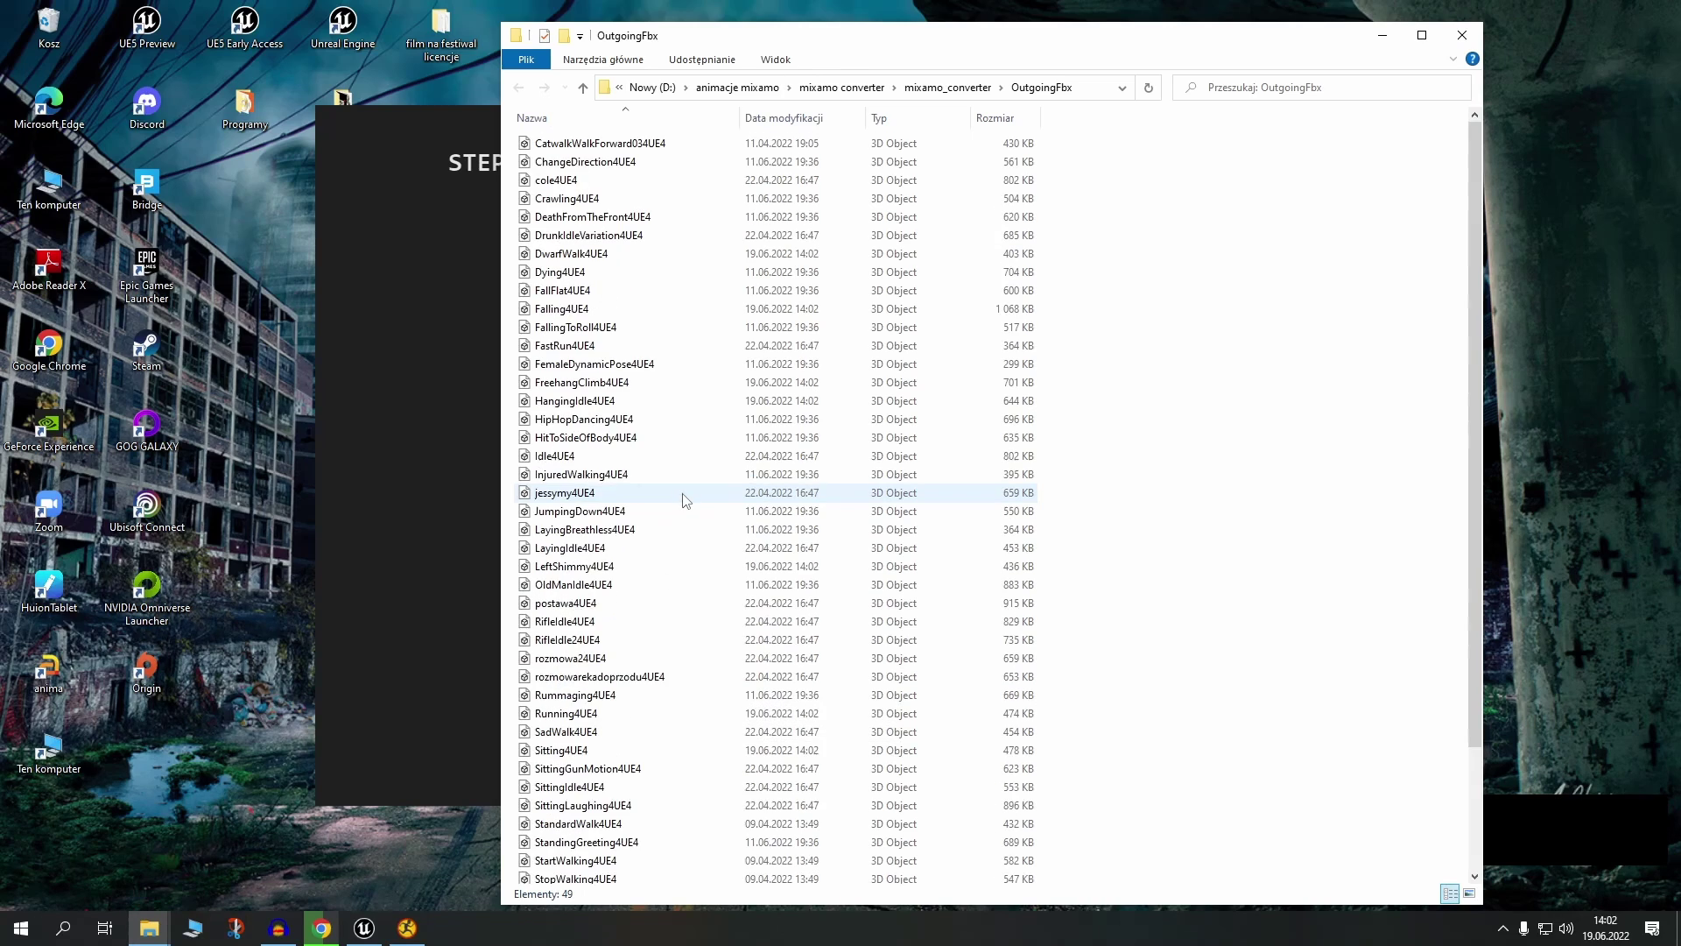
scroll(685, 503, "down", 3)
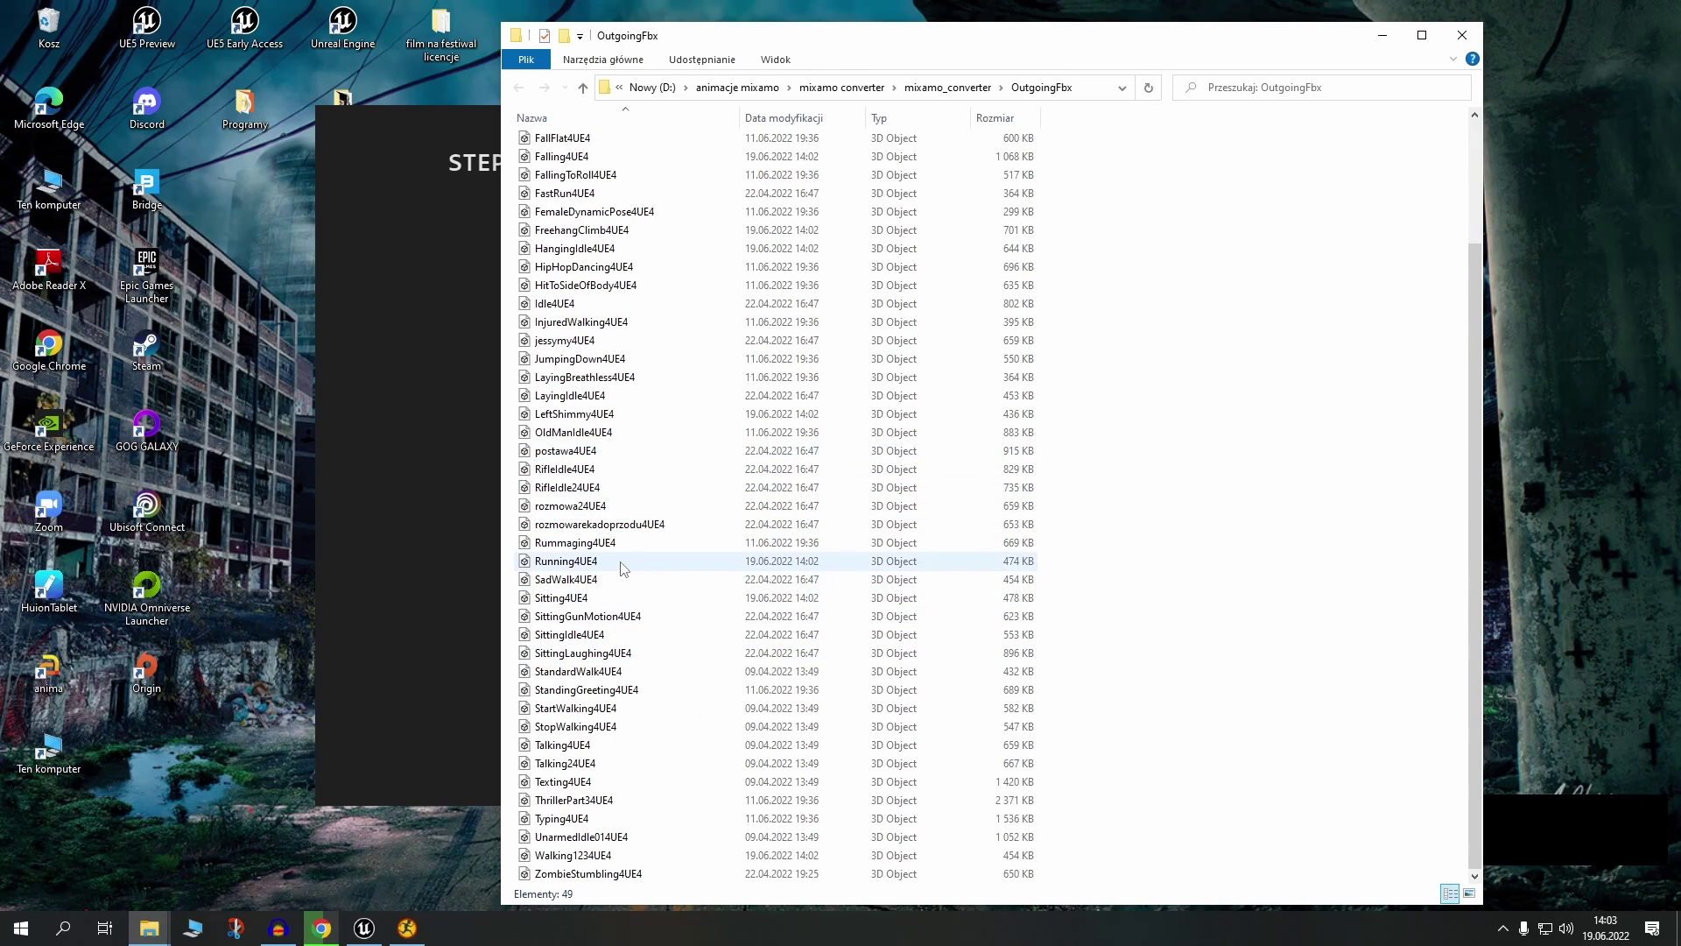
left_click(564, 570)
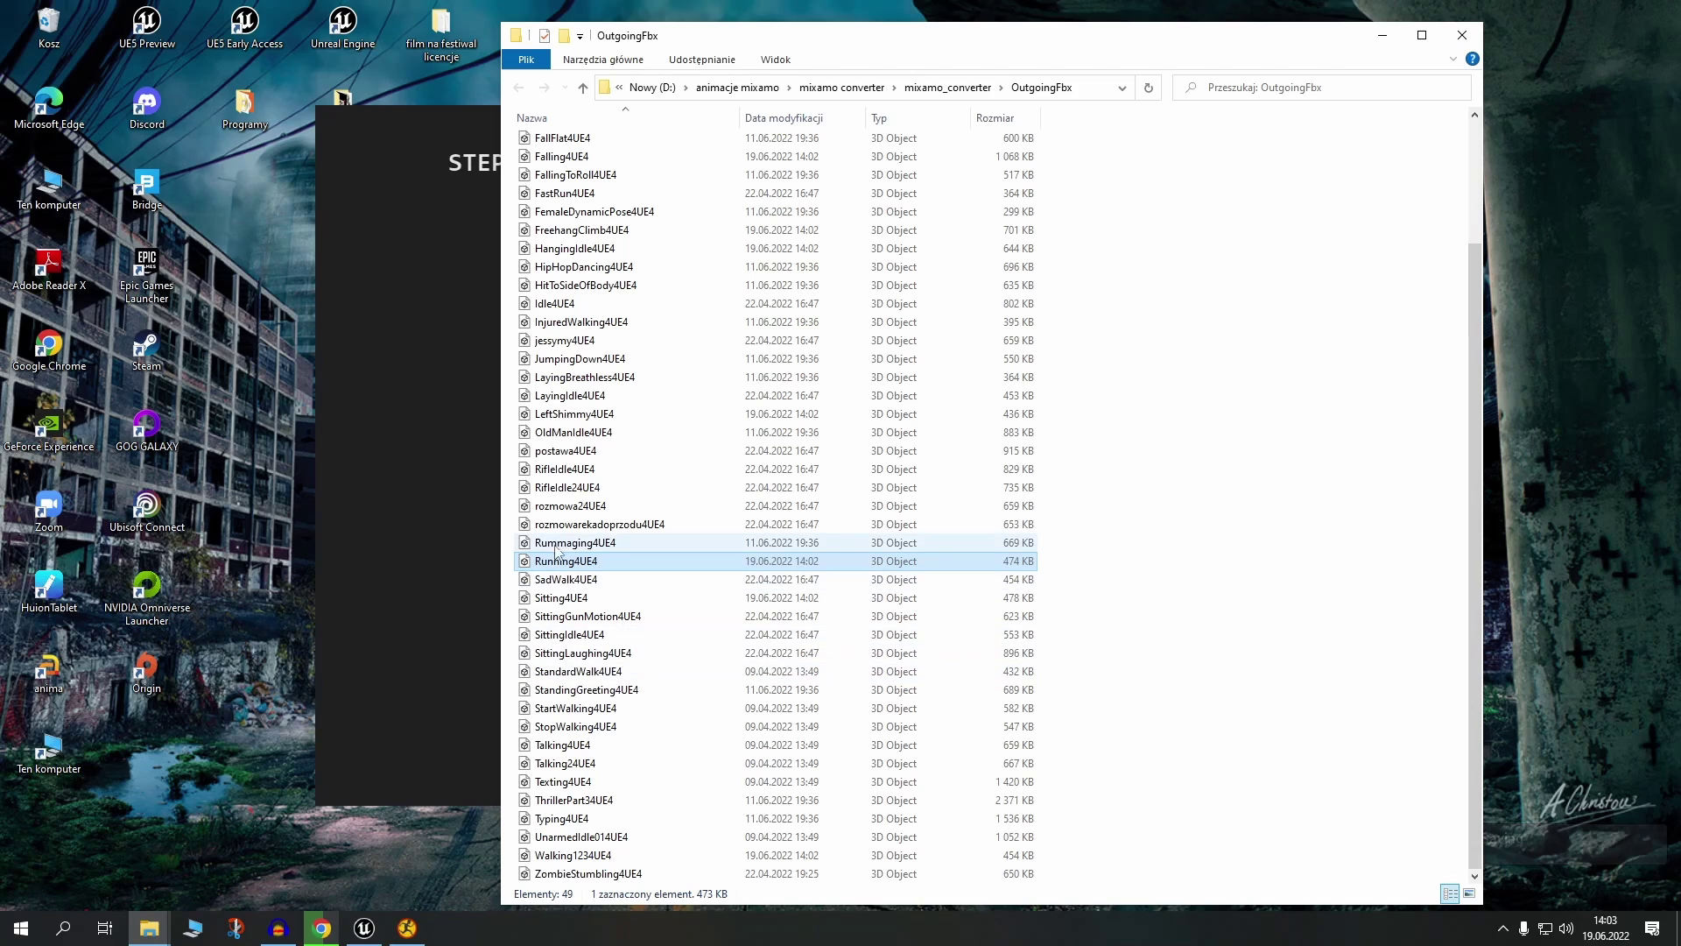
- Drag Running4UE4 from OutgoingFbx into the Content > animacje folder to import it
left_click(363, 930)
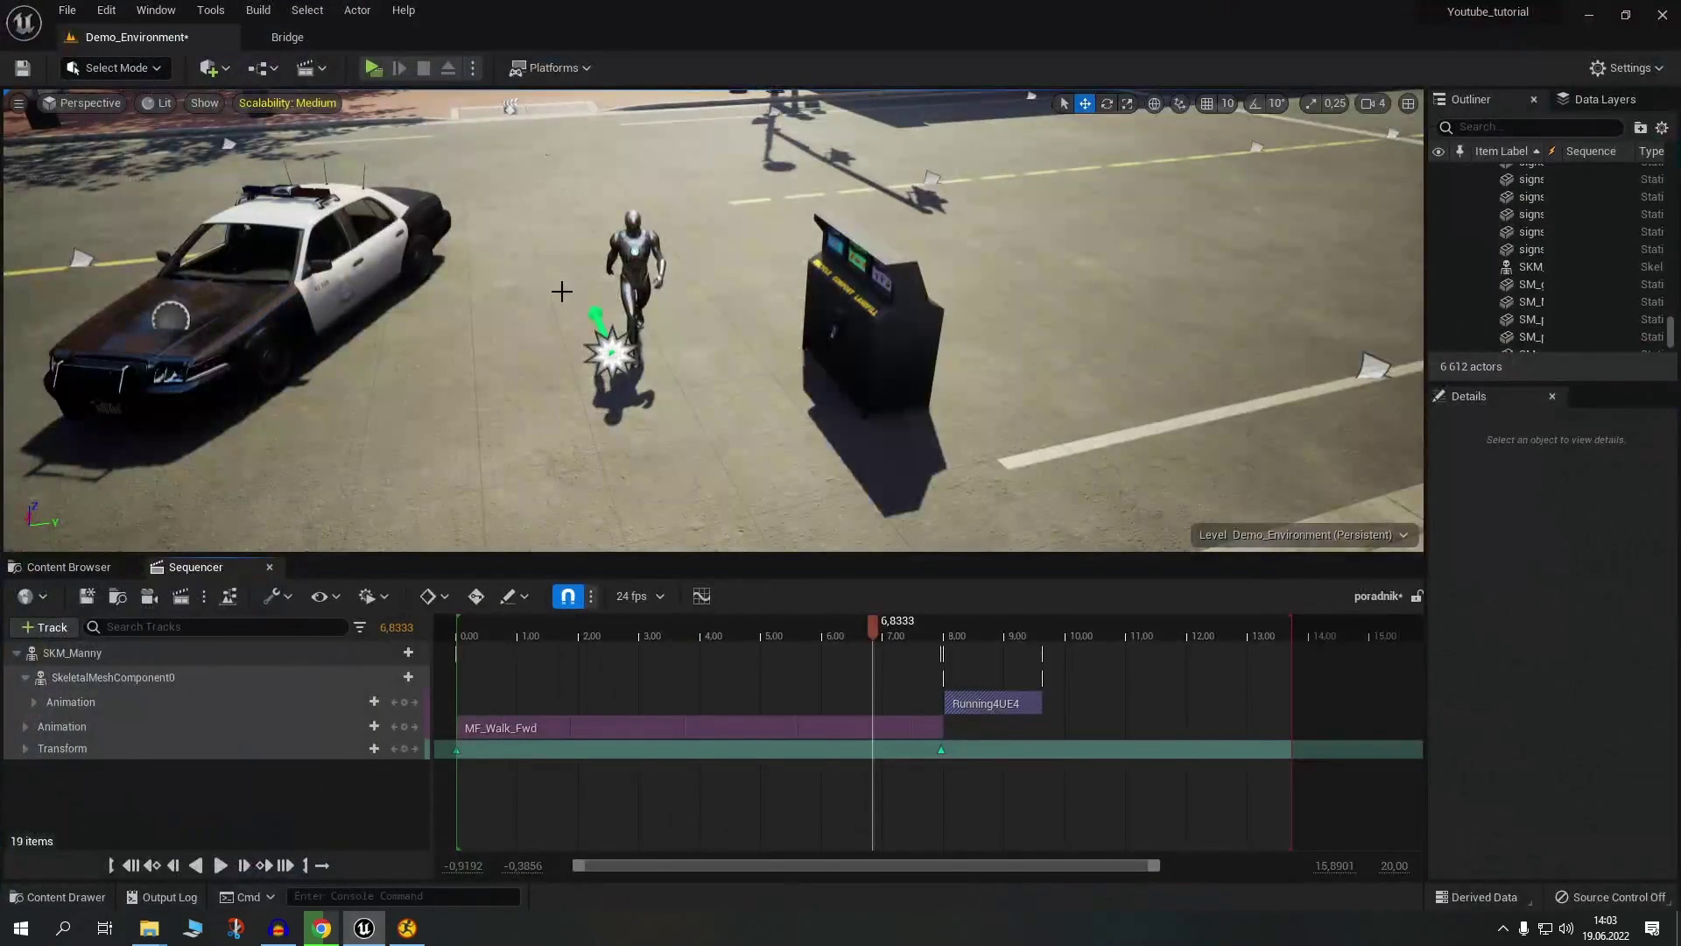
mouse_move(149, 928)
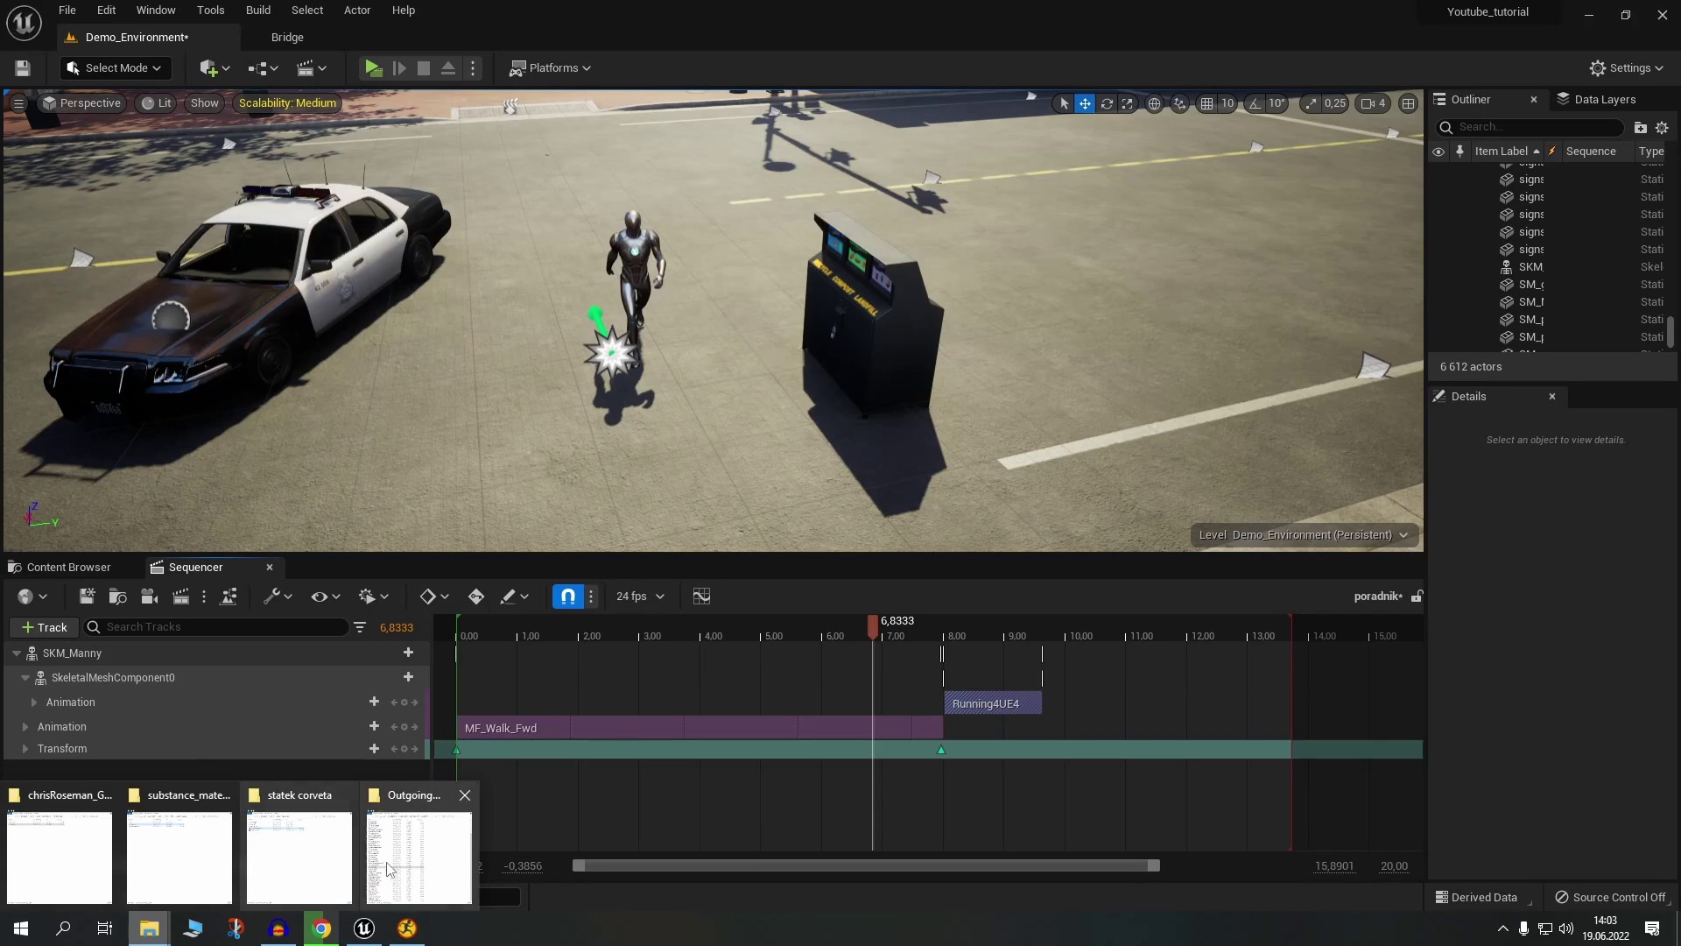
left_click(423, 843)
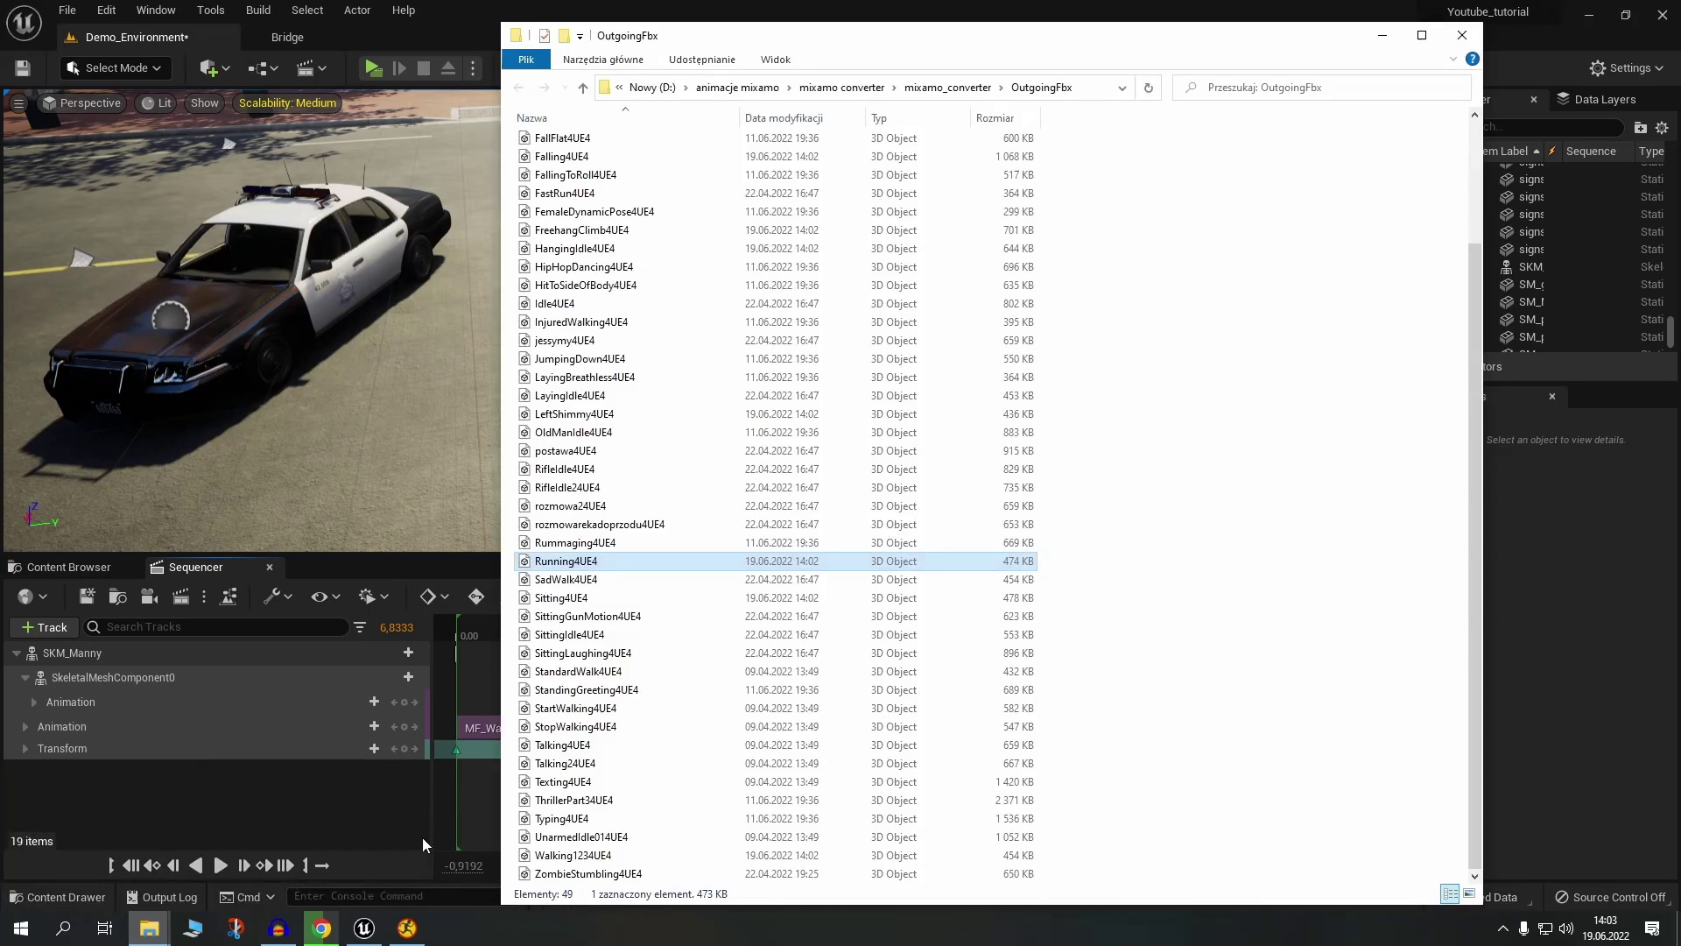
left_click(68, 566)
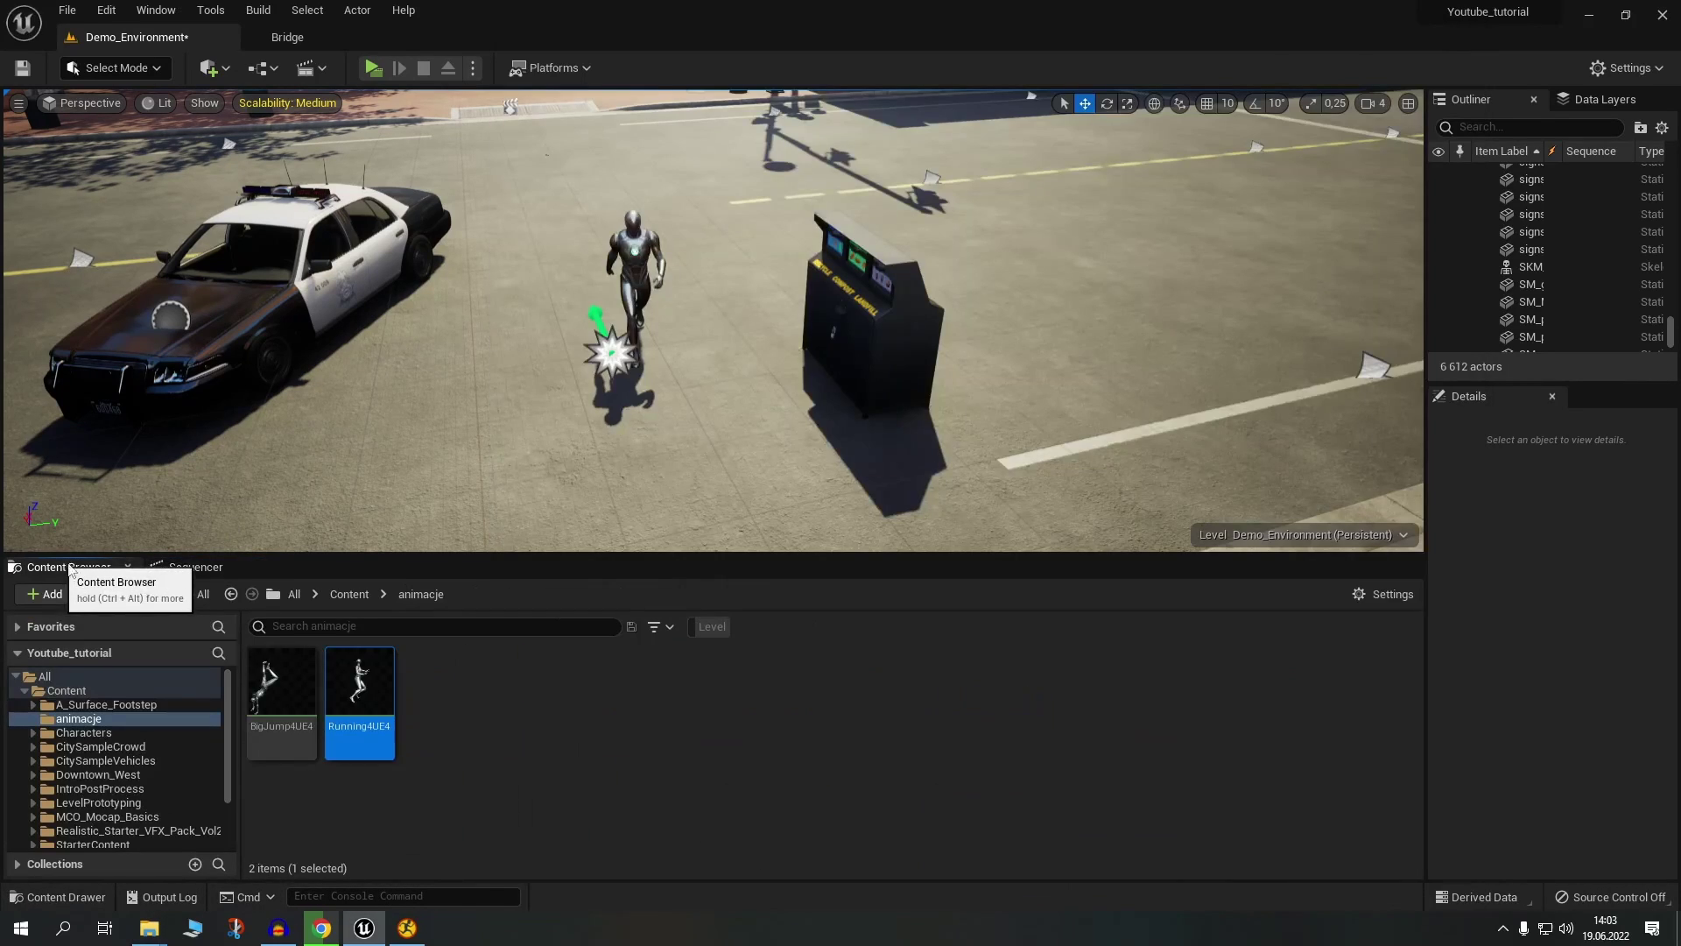
left_click(349, 594)
double_click(364, 694)
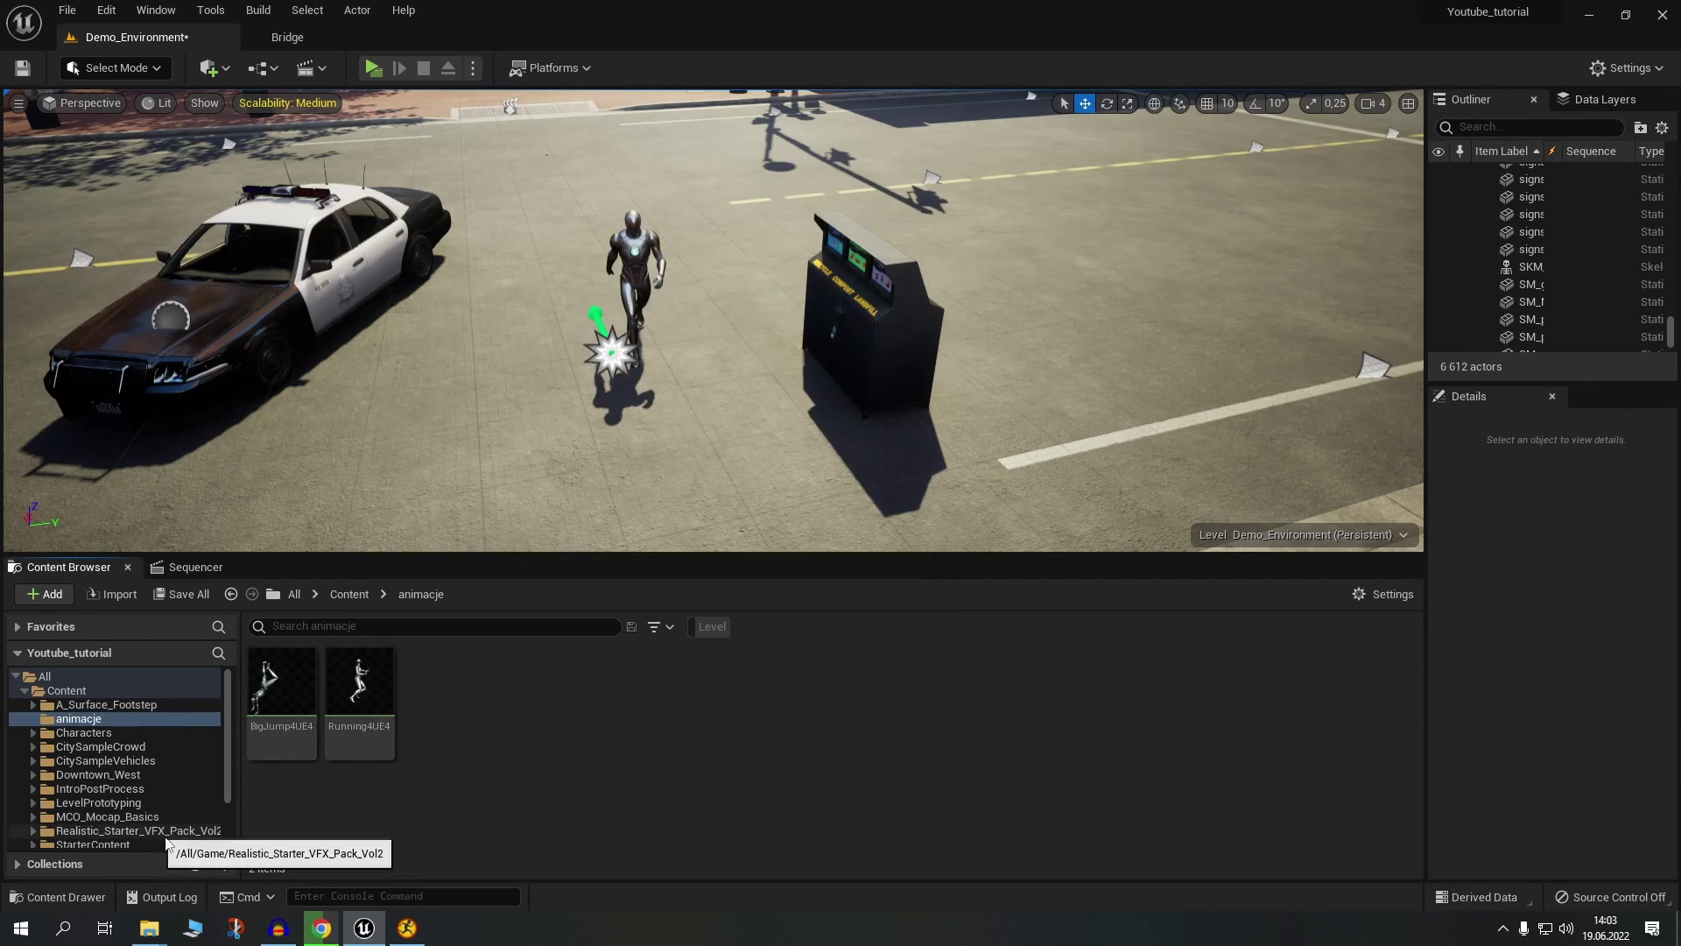
mouse_move(152, 933)
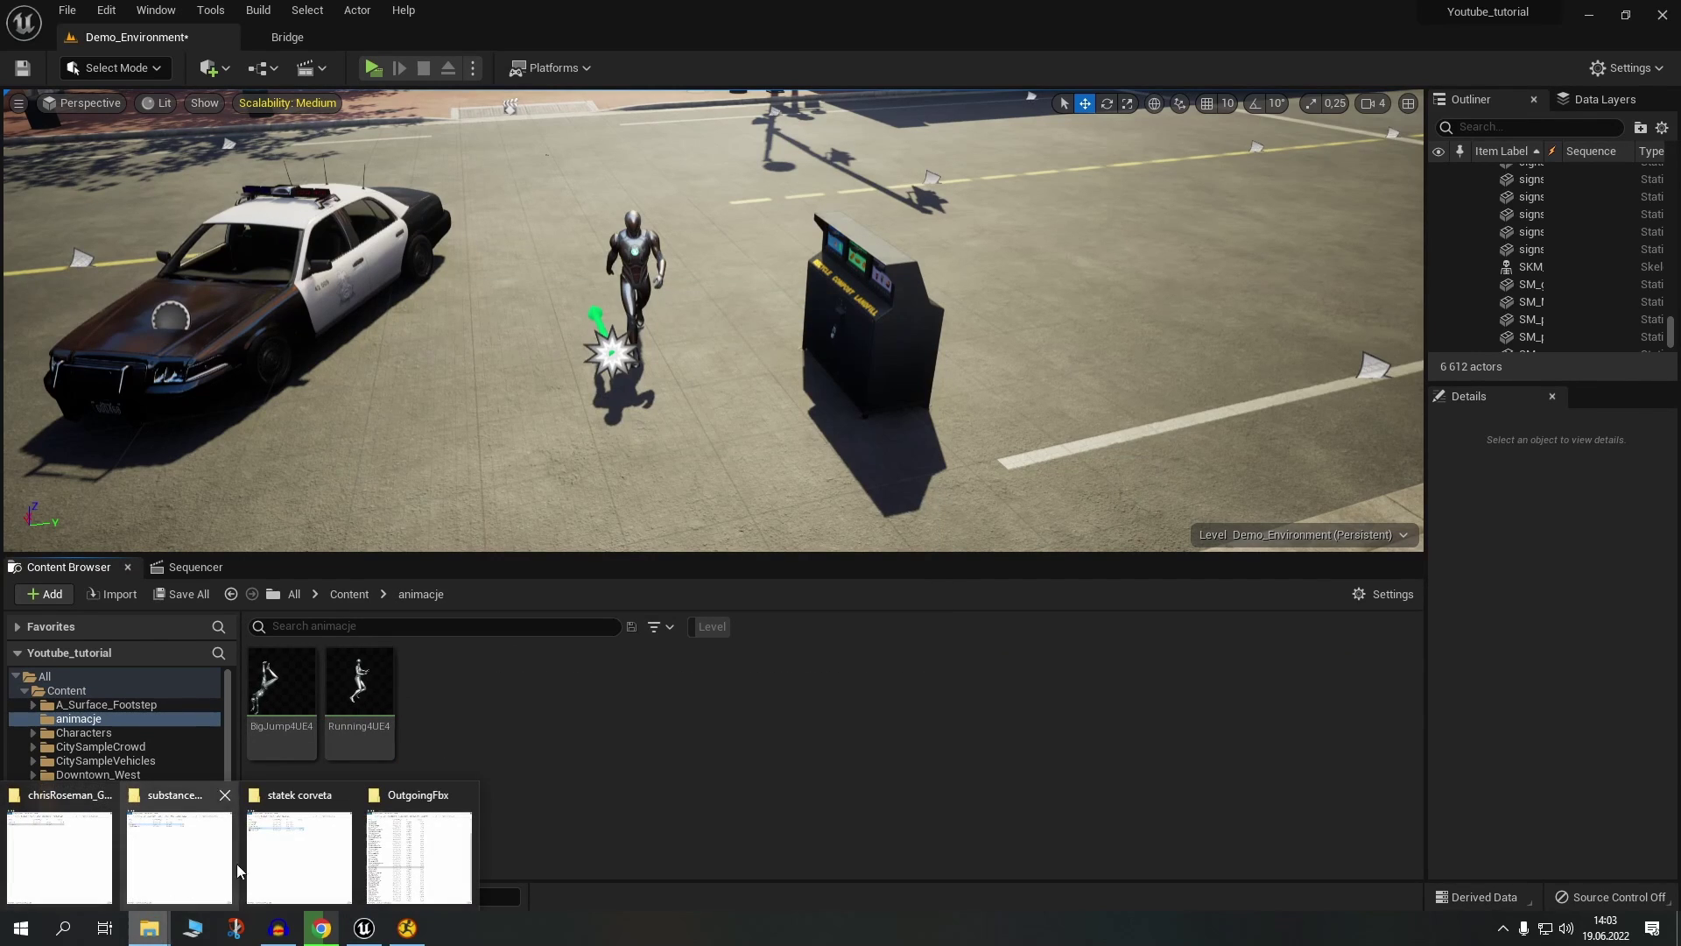
left_click(412, 854)
left_click_drag(554, 562, 464, 711)
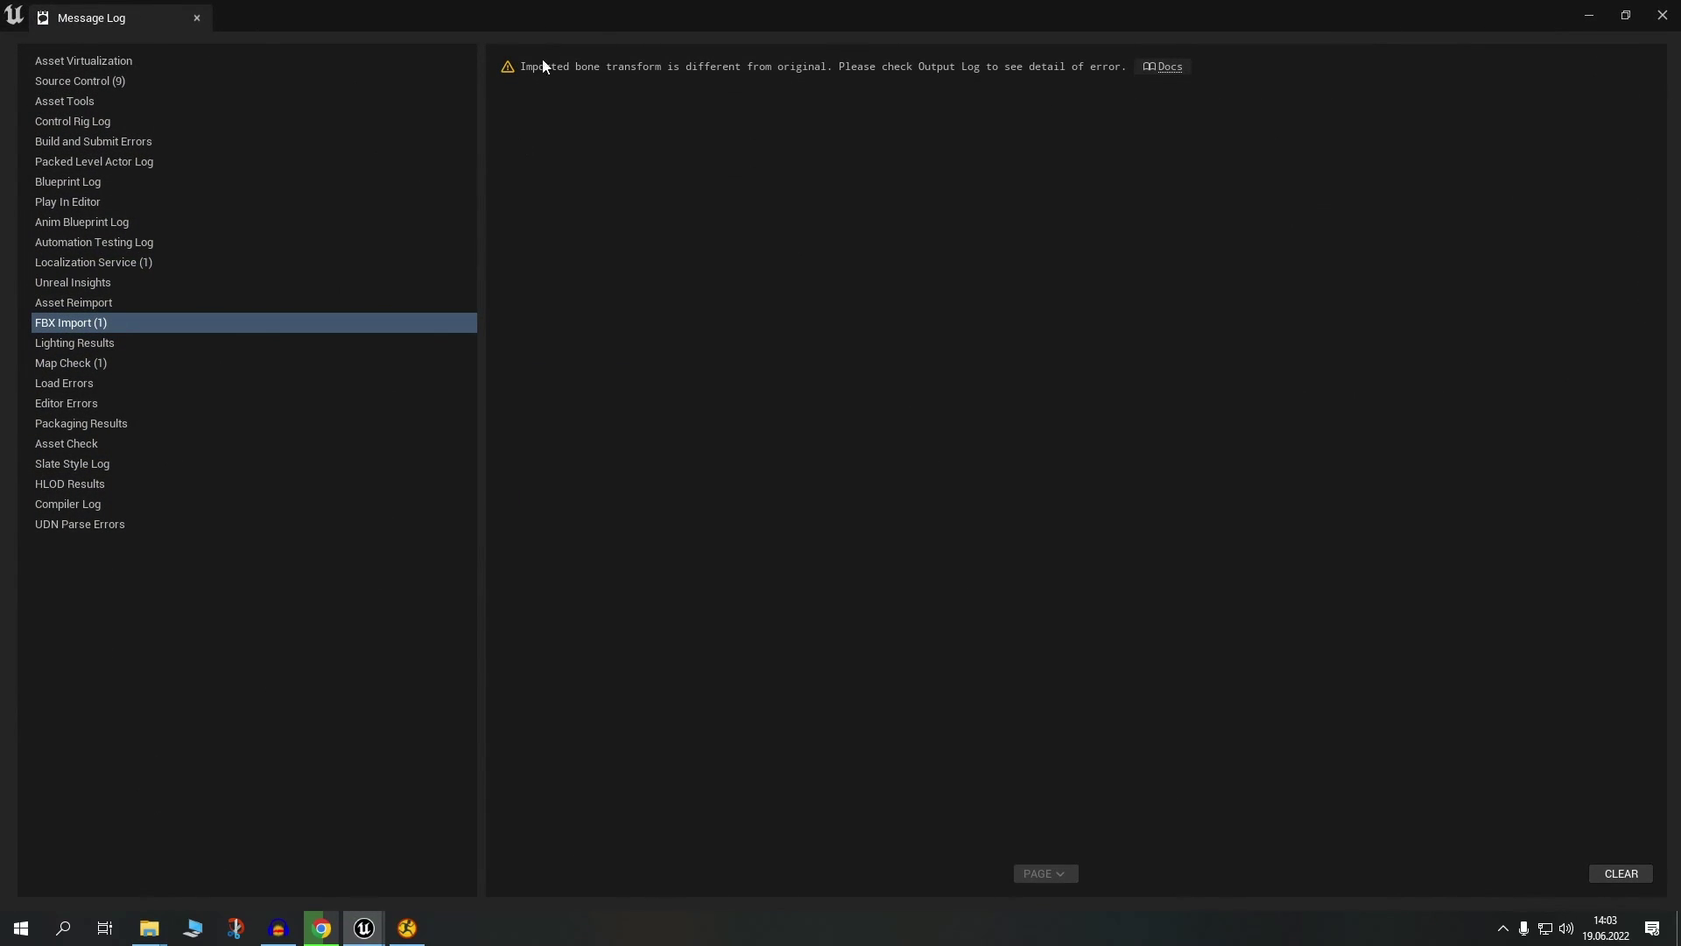
- Close the Message Log showing the bone-transform import warning
left_click(196, 18)
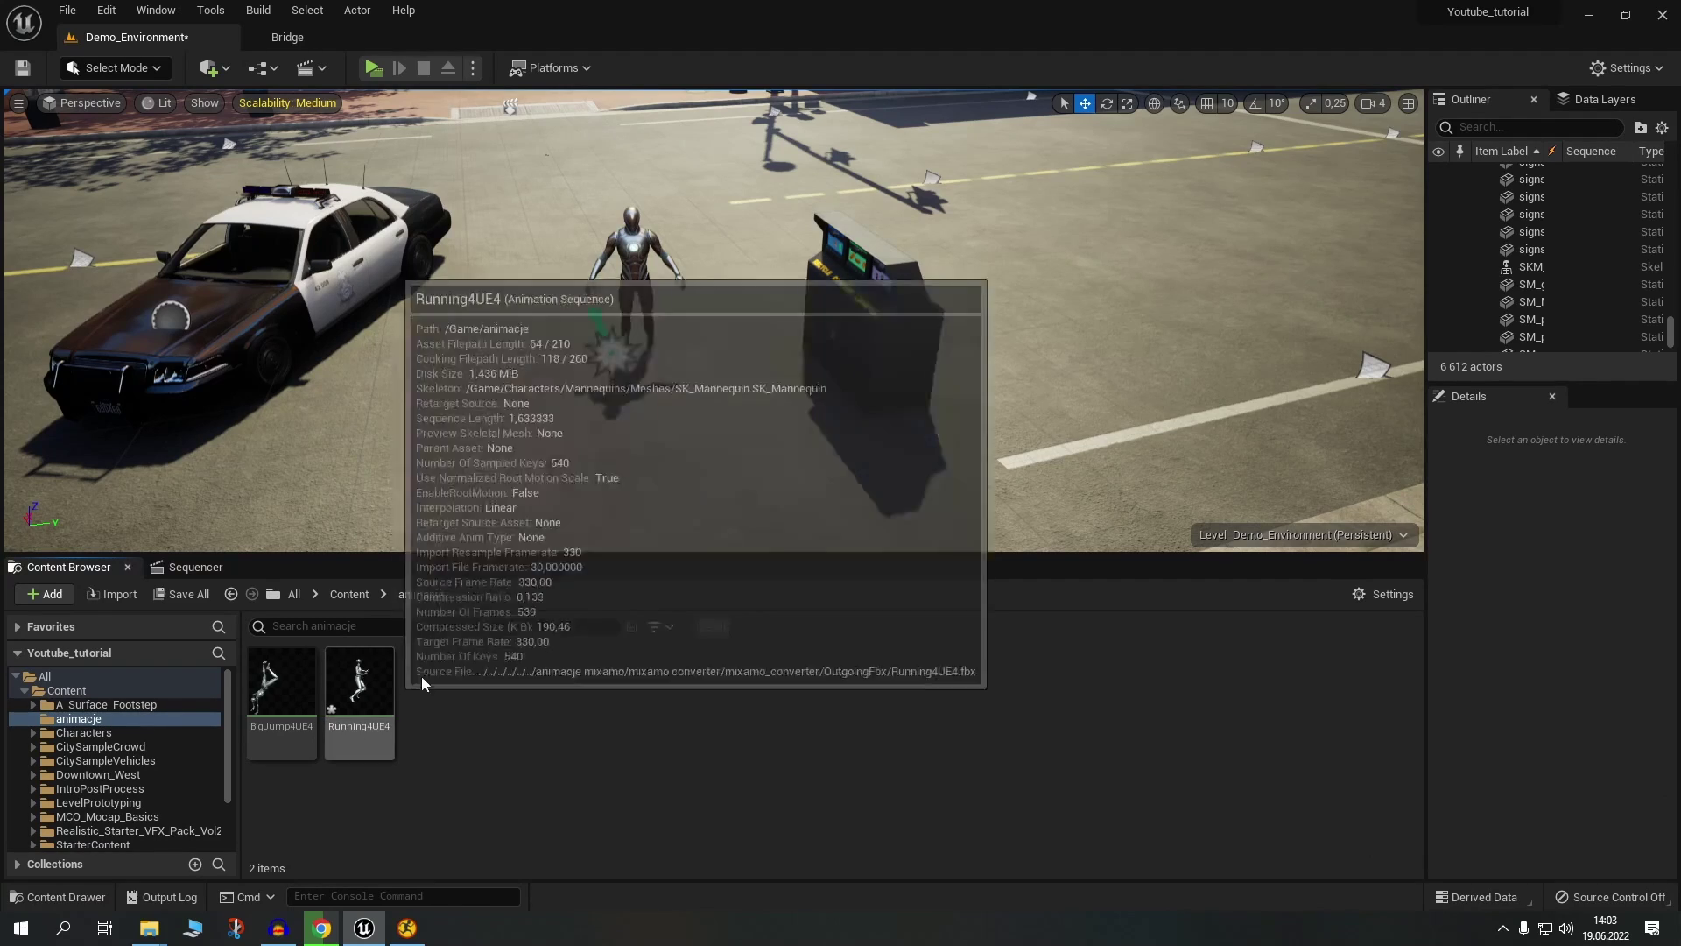
mouse_move(337, 725)
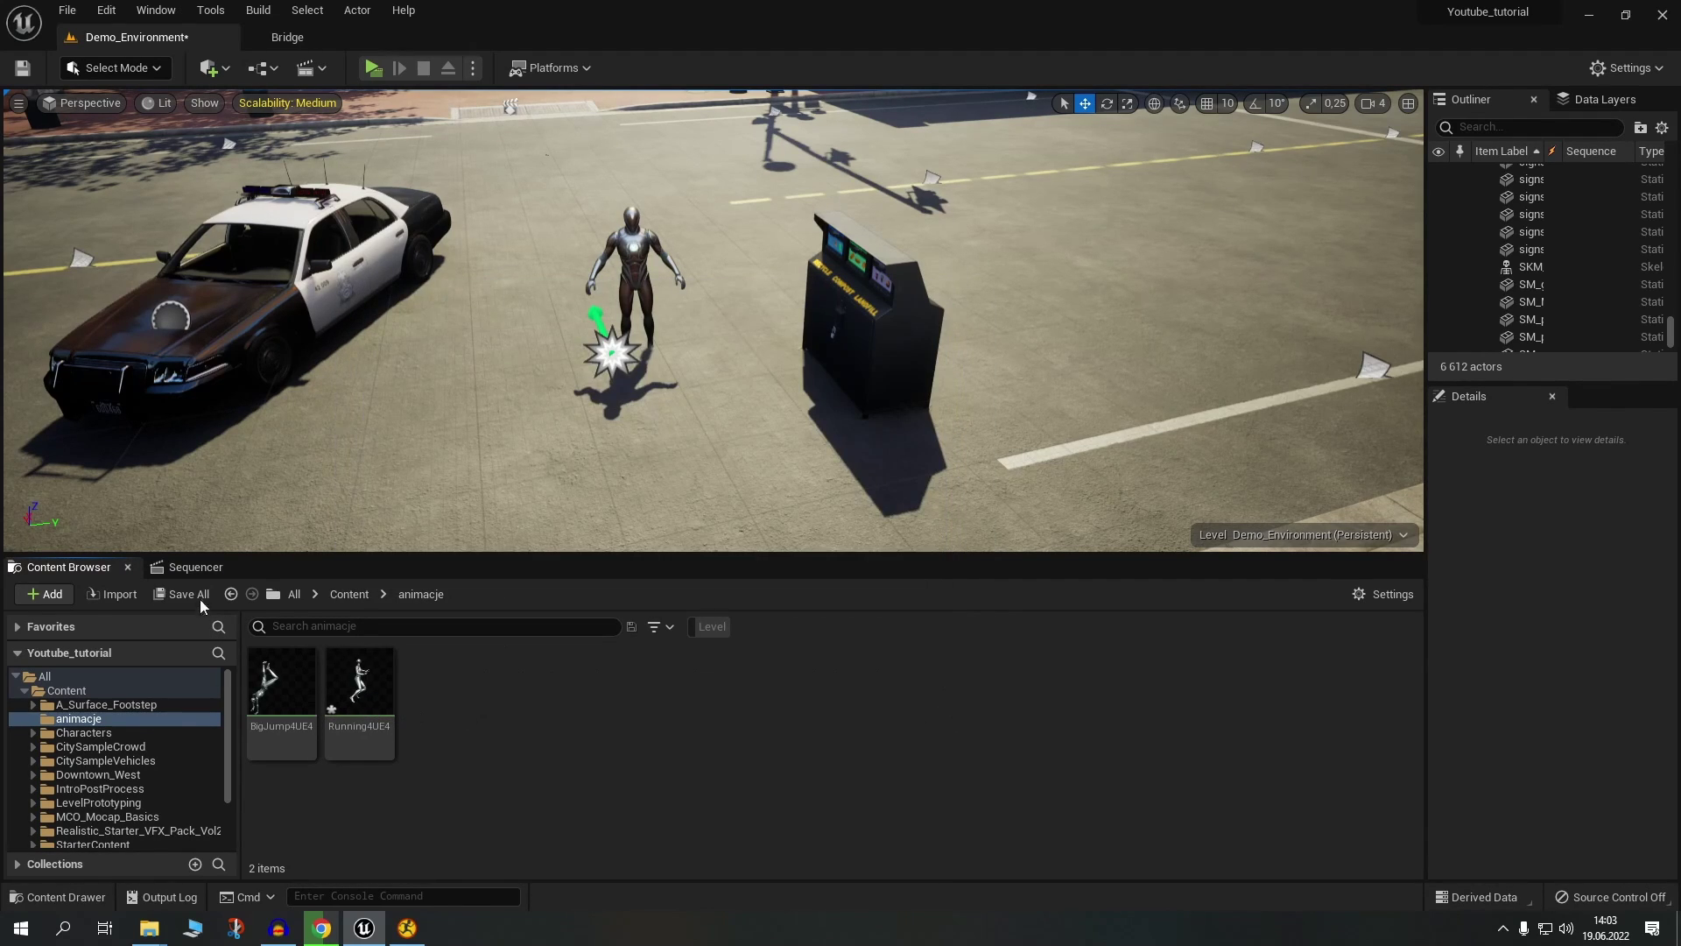
- Save all three modified assets: Demo_Environment, poradnik and Running4UE4
left_click(172, 594)
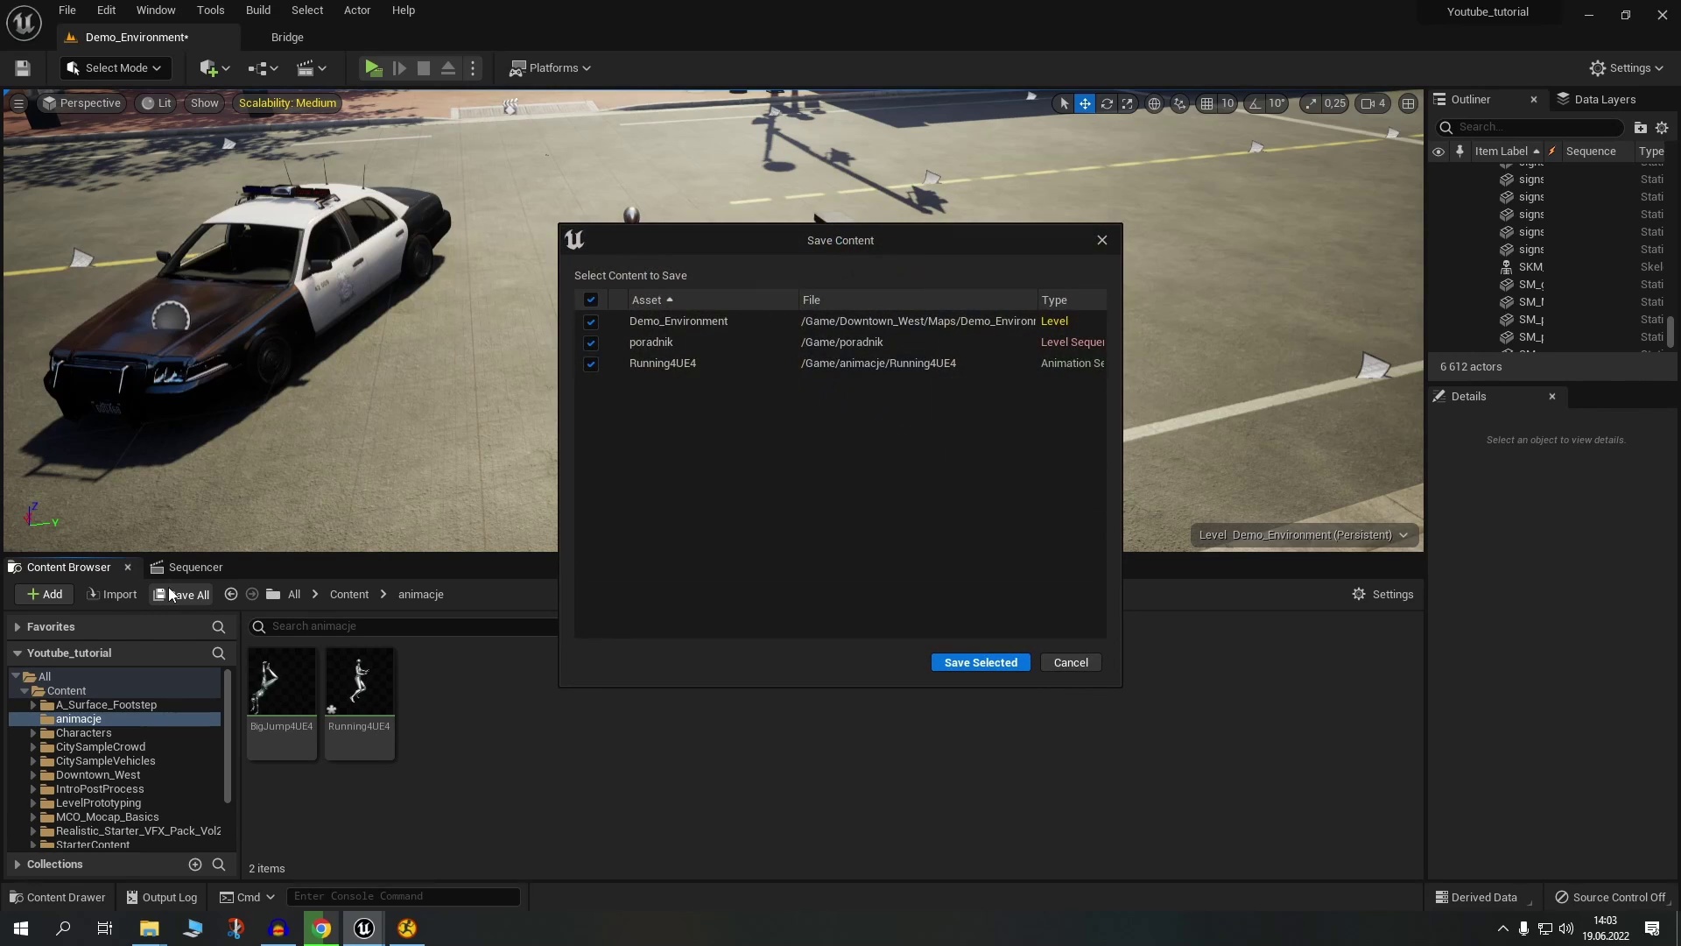
left_click(977, 662)
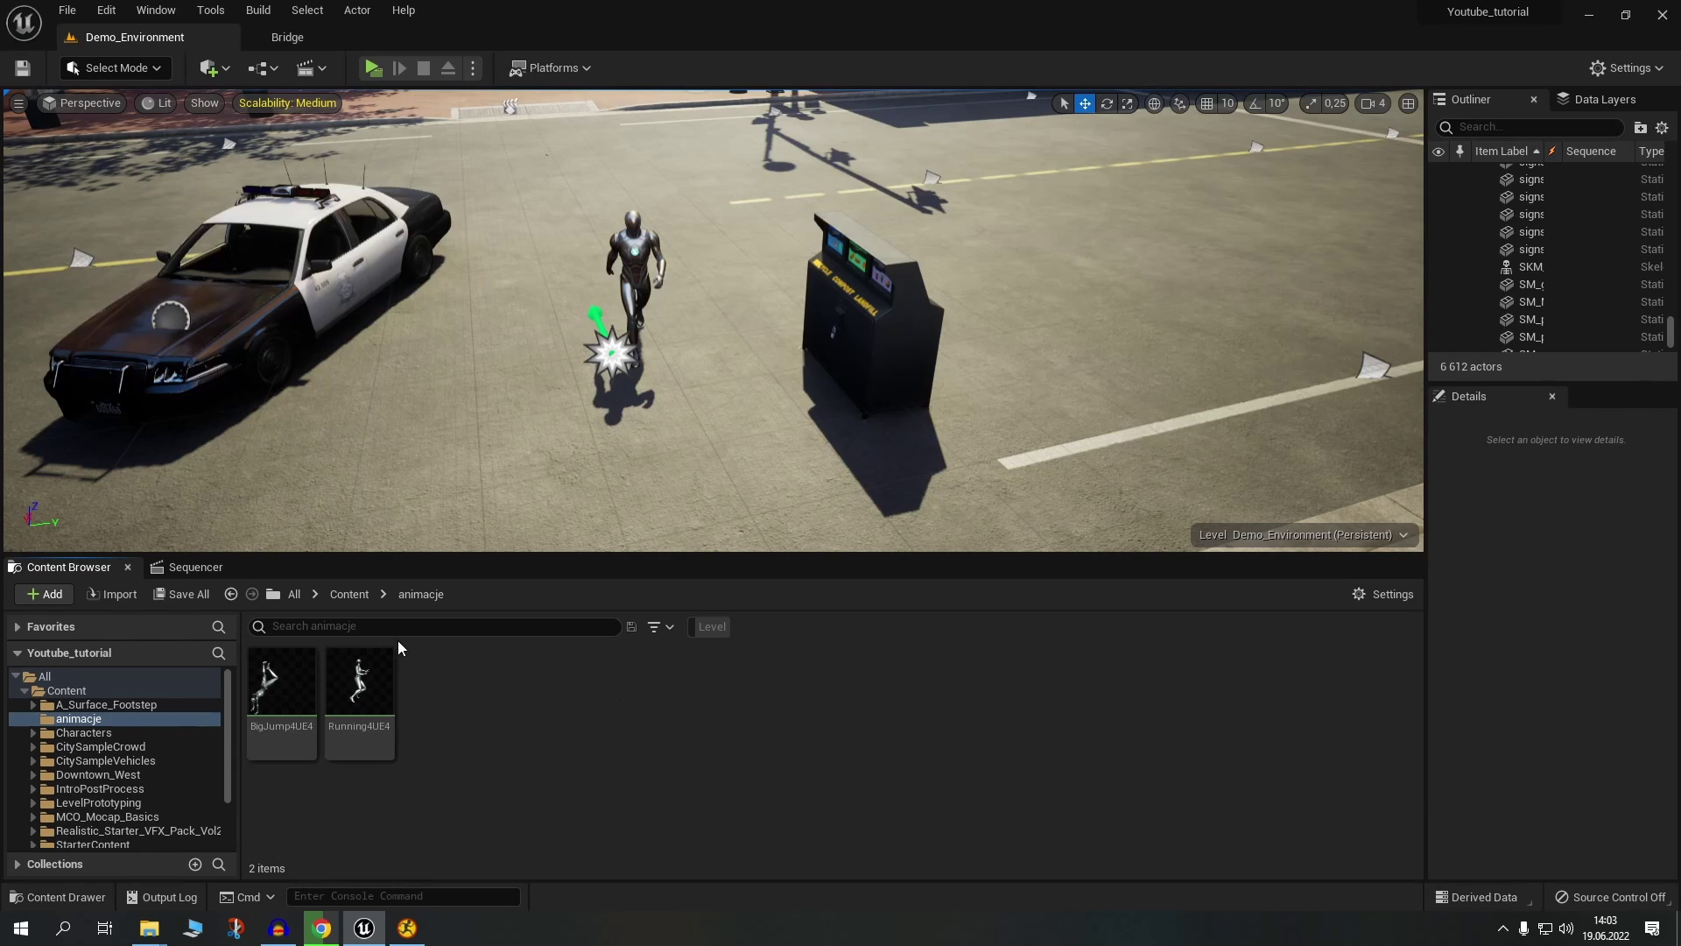
mouse_move(384, 683)
- Add Running4UE4 to the poradnik sequence after MF_Walk_Fwd and move the playhead to 8,0417
left_click(216, 569)
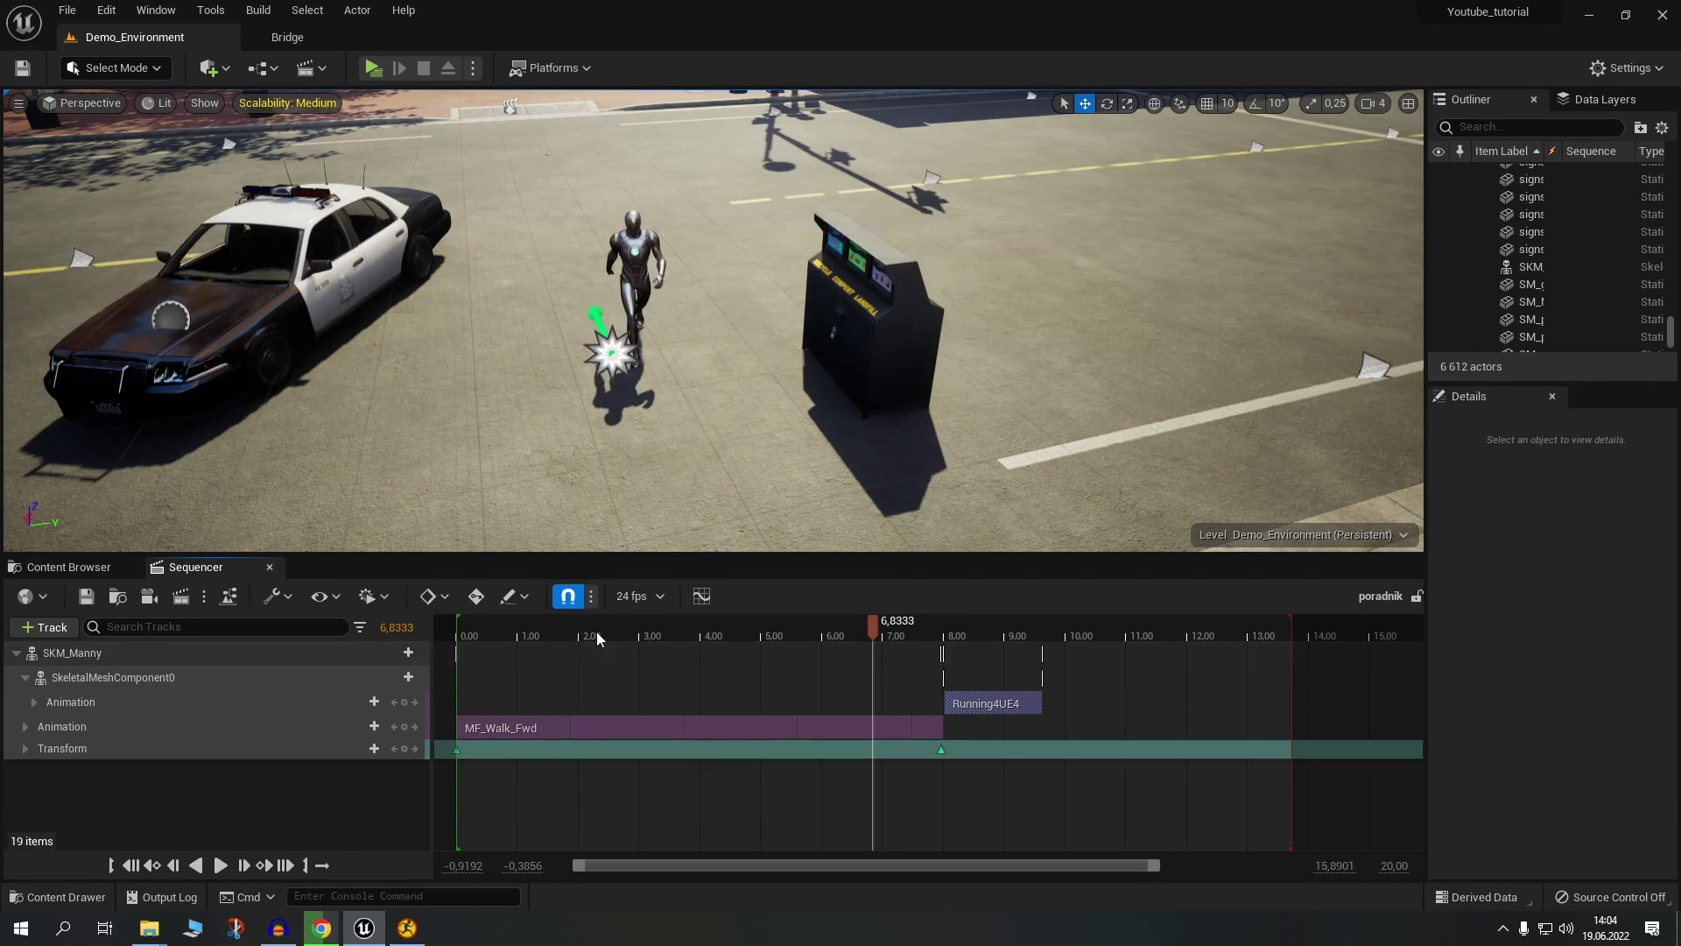
left_click(67, 567)
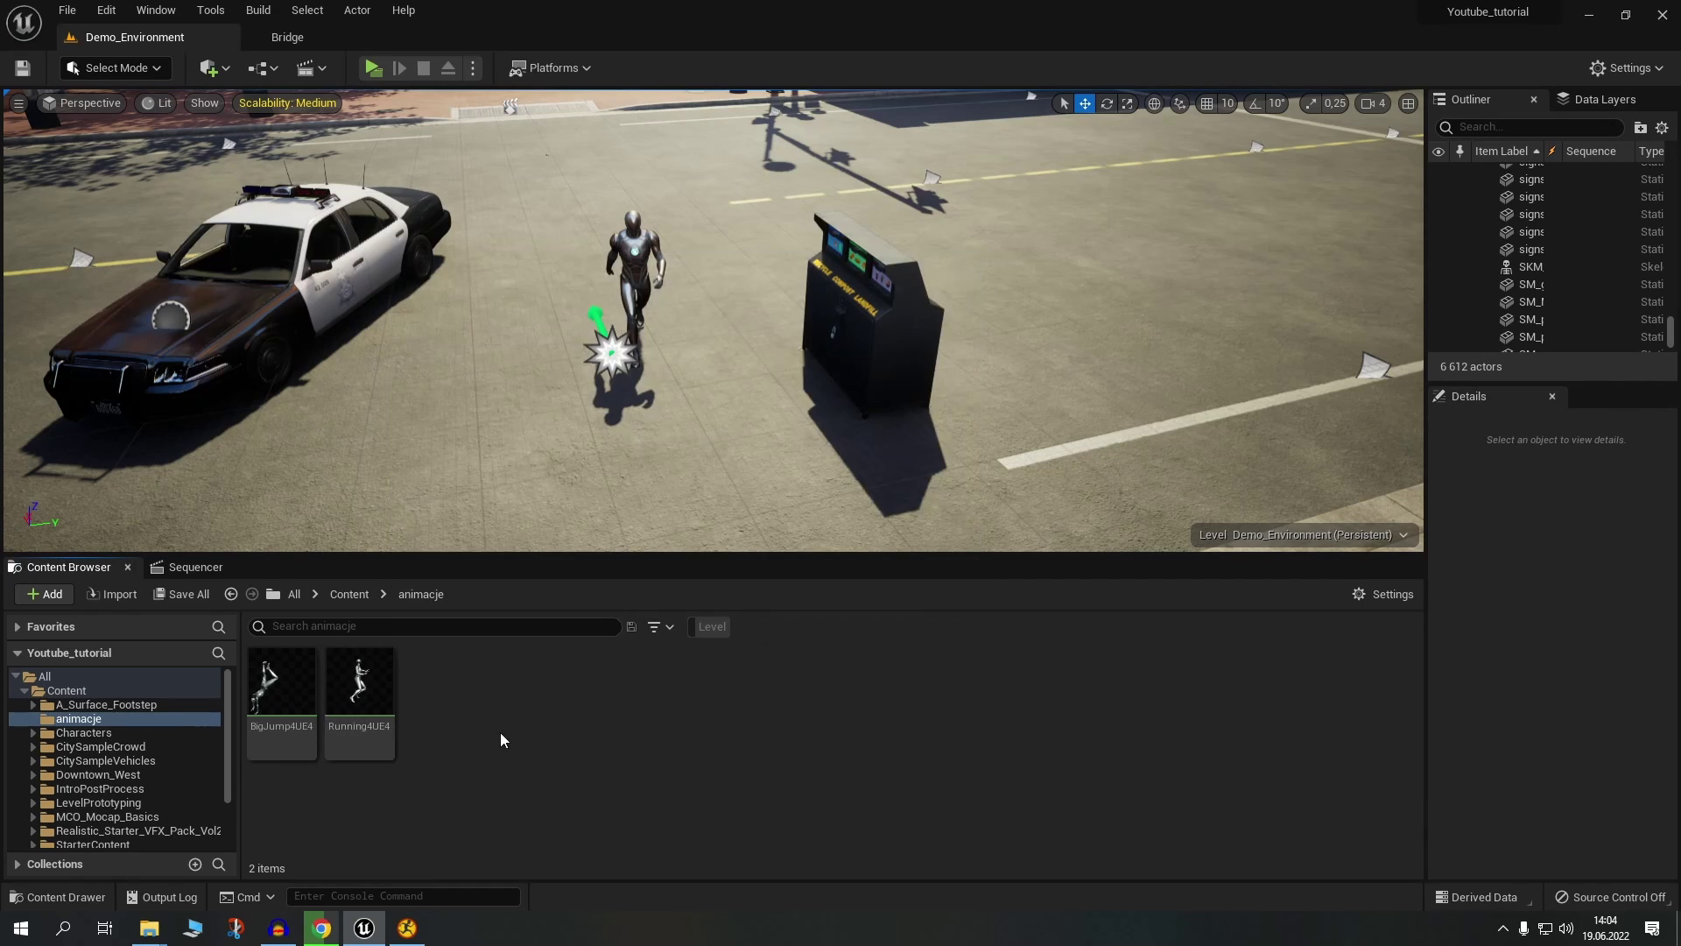
left_click(197, 567)
left_click(68, 567)
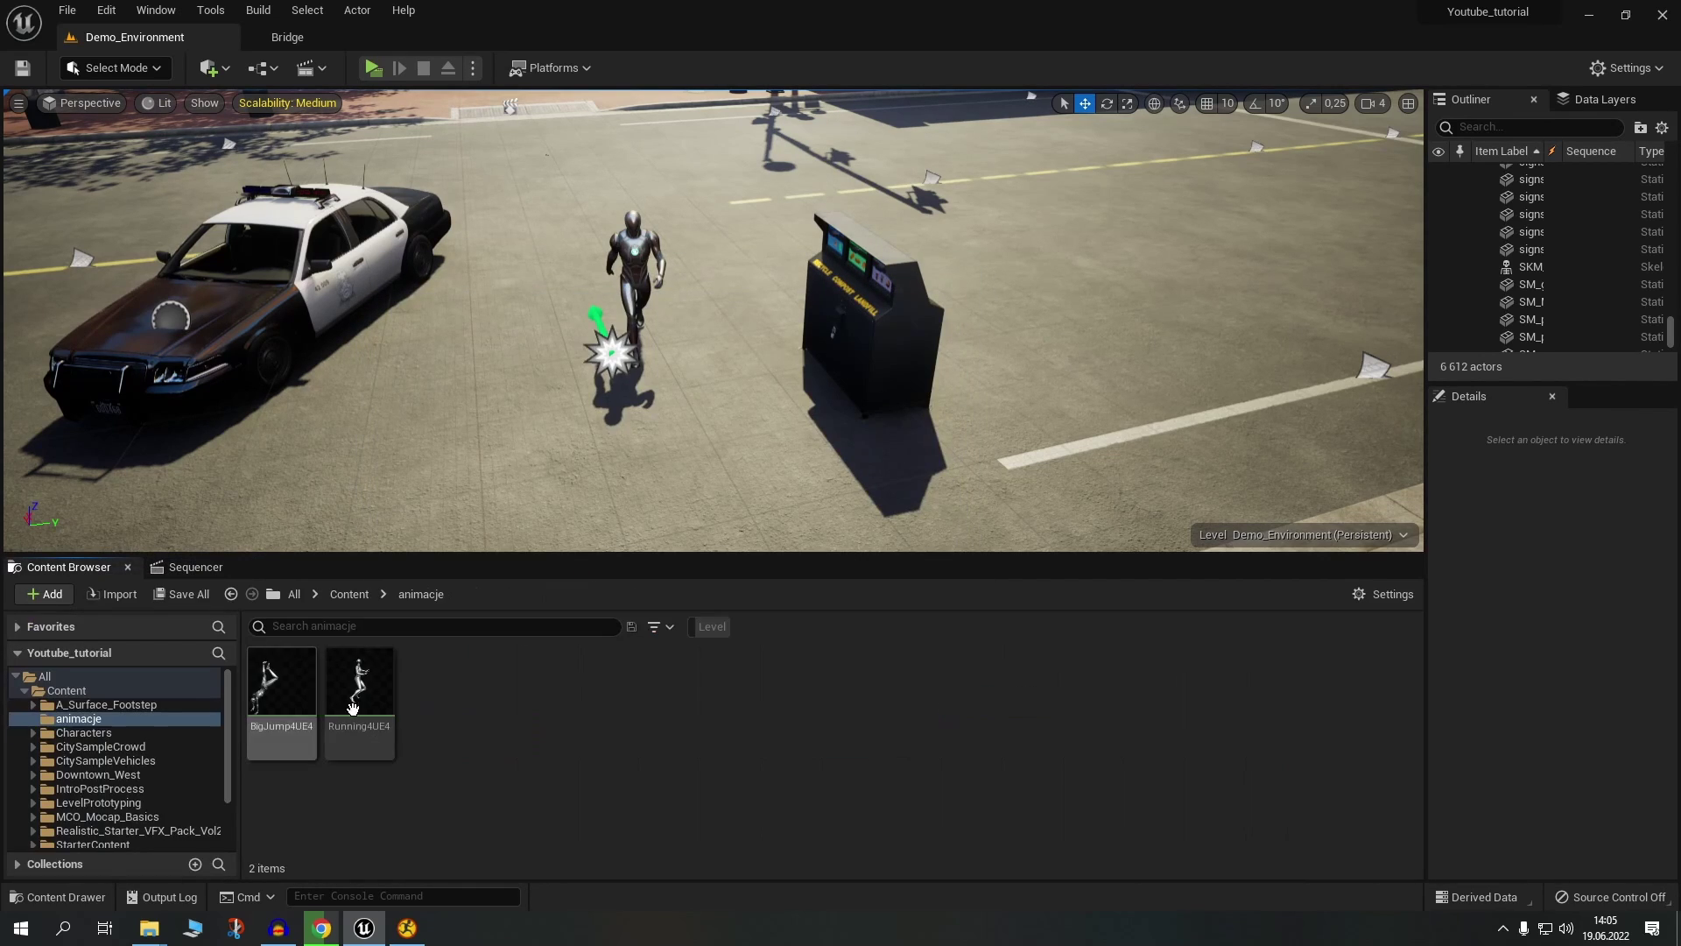
mouse_move(352, 707)
left_mouse_down()
mouse_move(206, 563)
mouse_move(1086, 705)
mouse_move(996, 703)
left_mouse_up()
left_click(1093, 706)
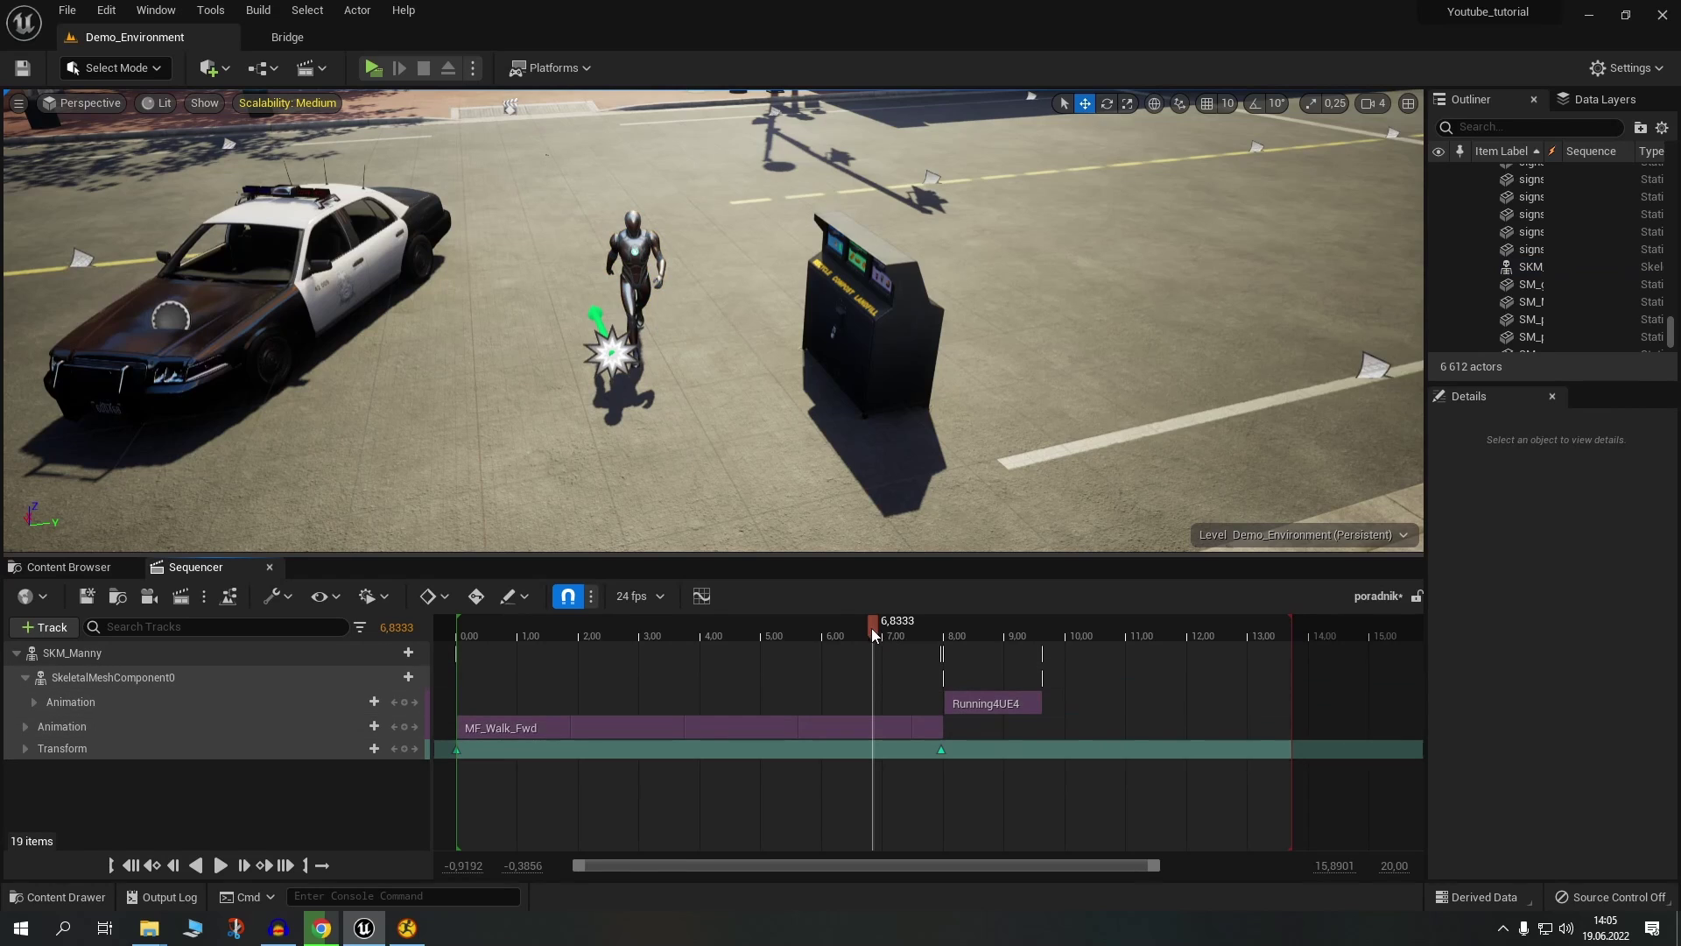
mouse_move(870, 628)
left_mouse_down()
mouse_move(996, 655)
mouse_move(949, 666)
left_mouse_up()
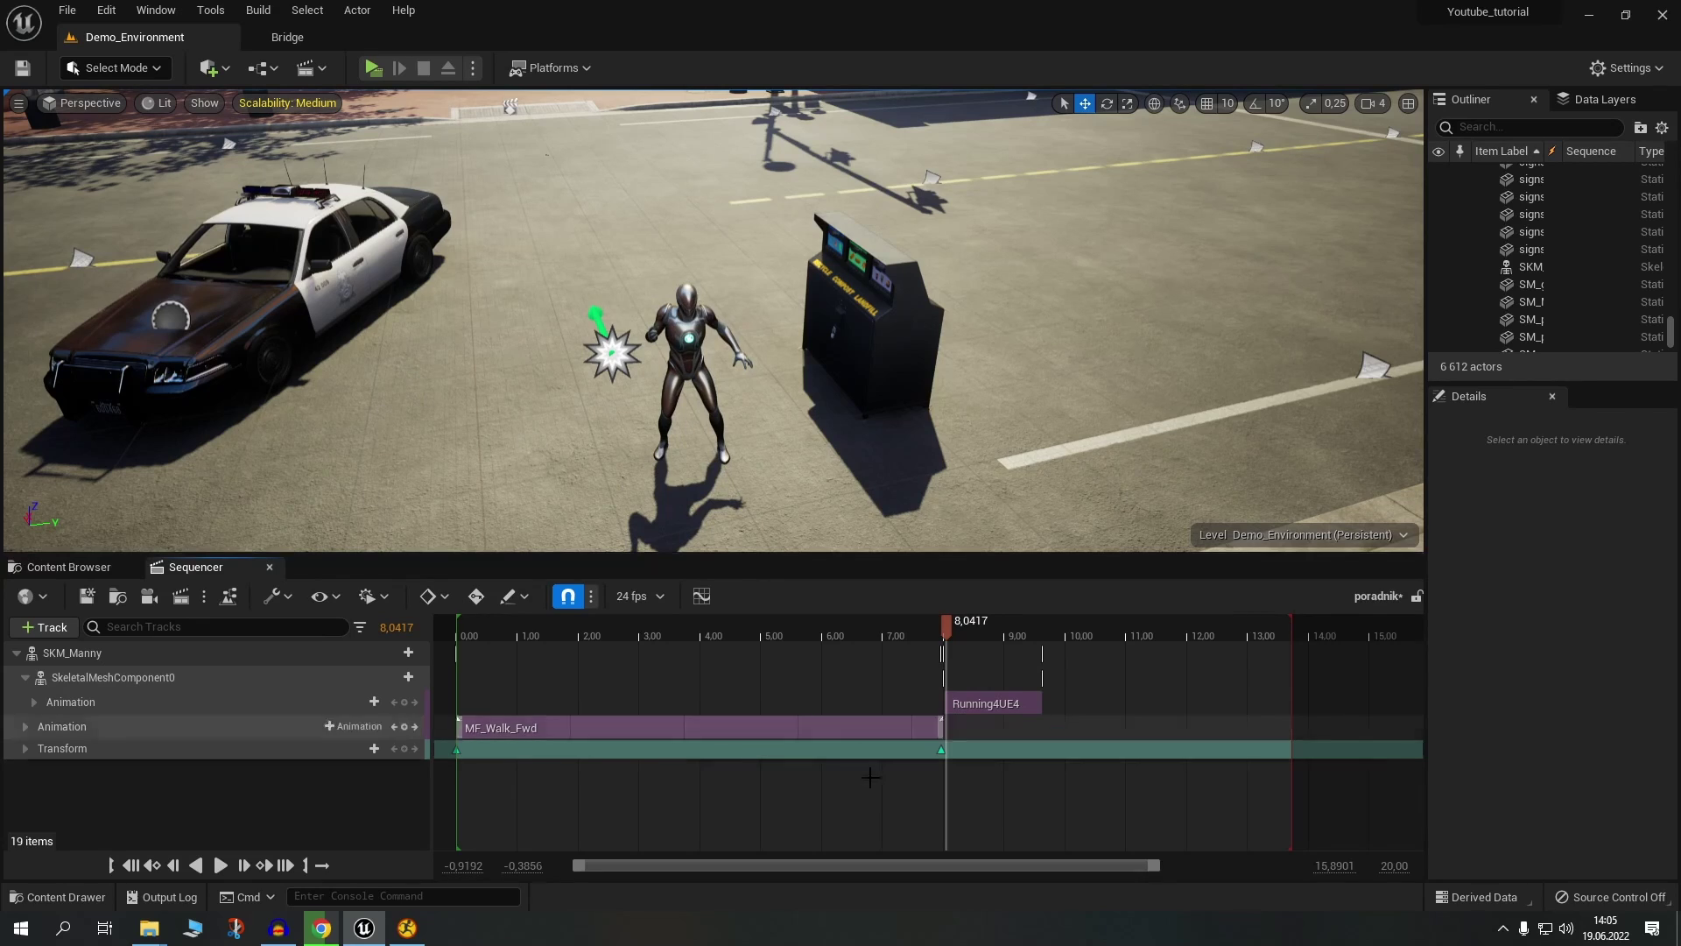
- Select SKM_Manny, lower it slightly along Z and key its transform at 8.04
left_click(679, 391)
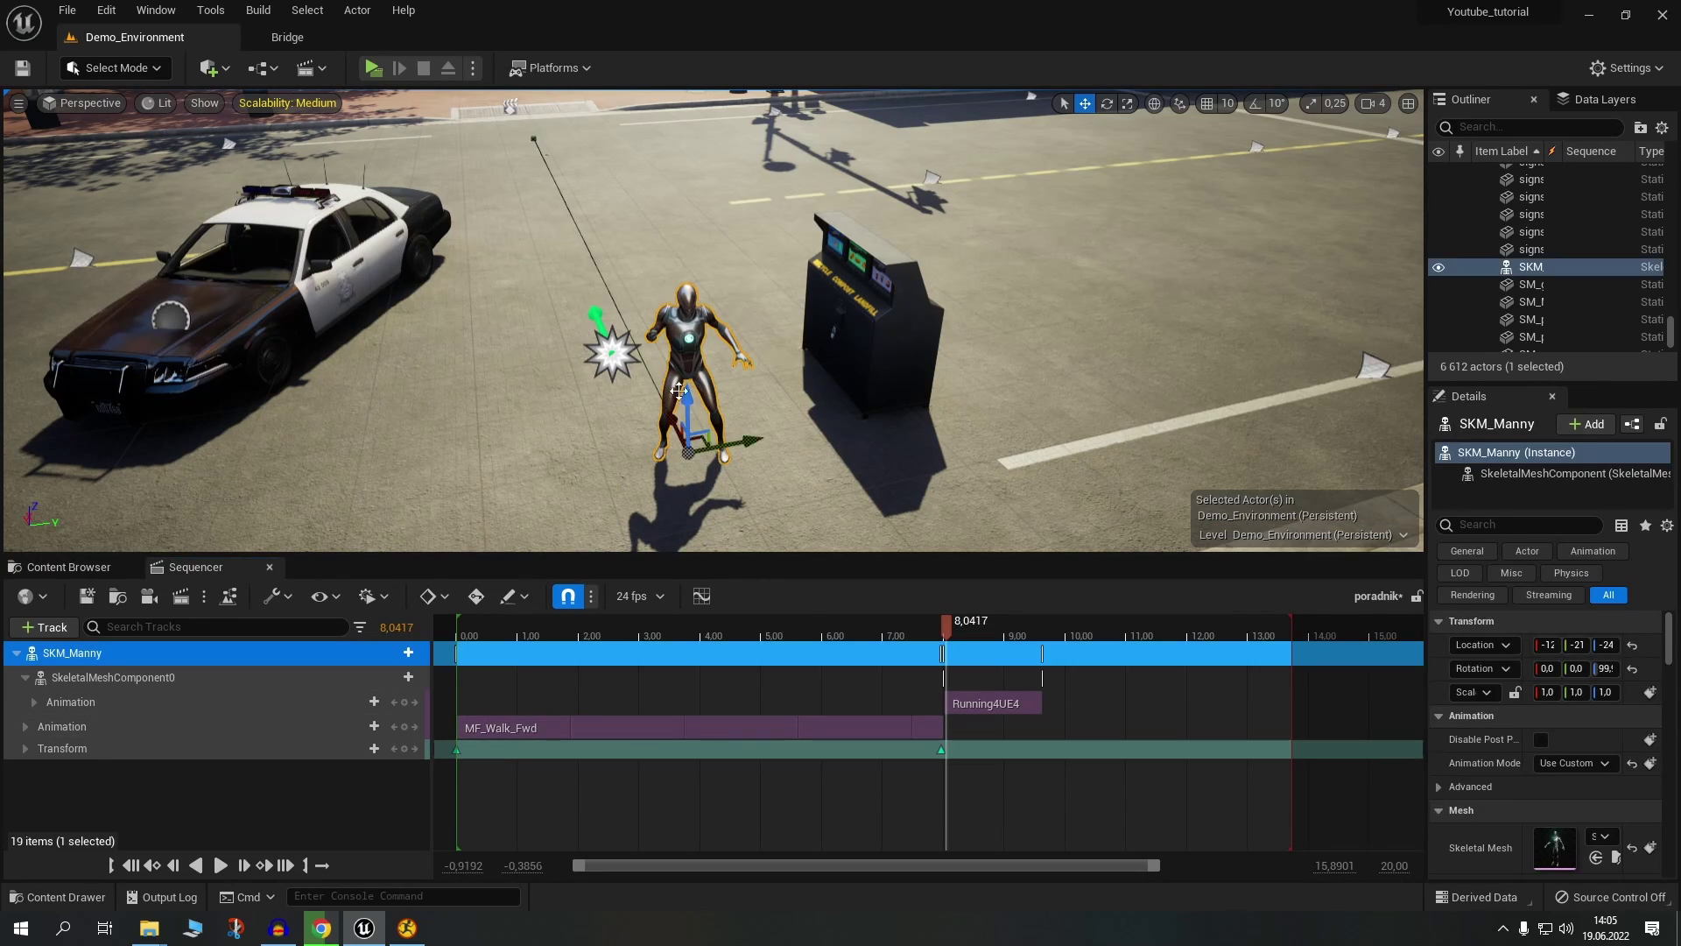
left_click_drag(689, 402, 691, 406)
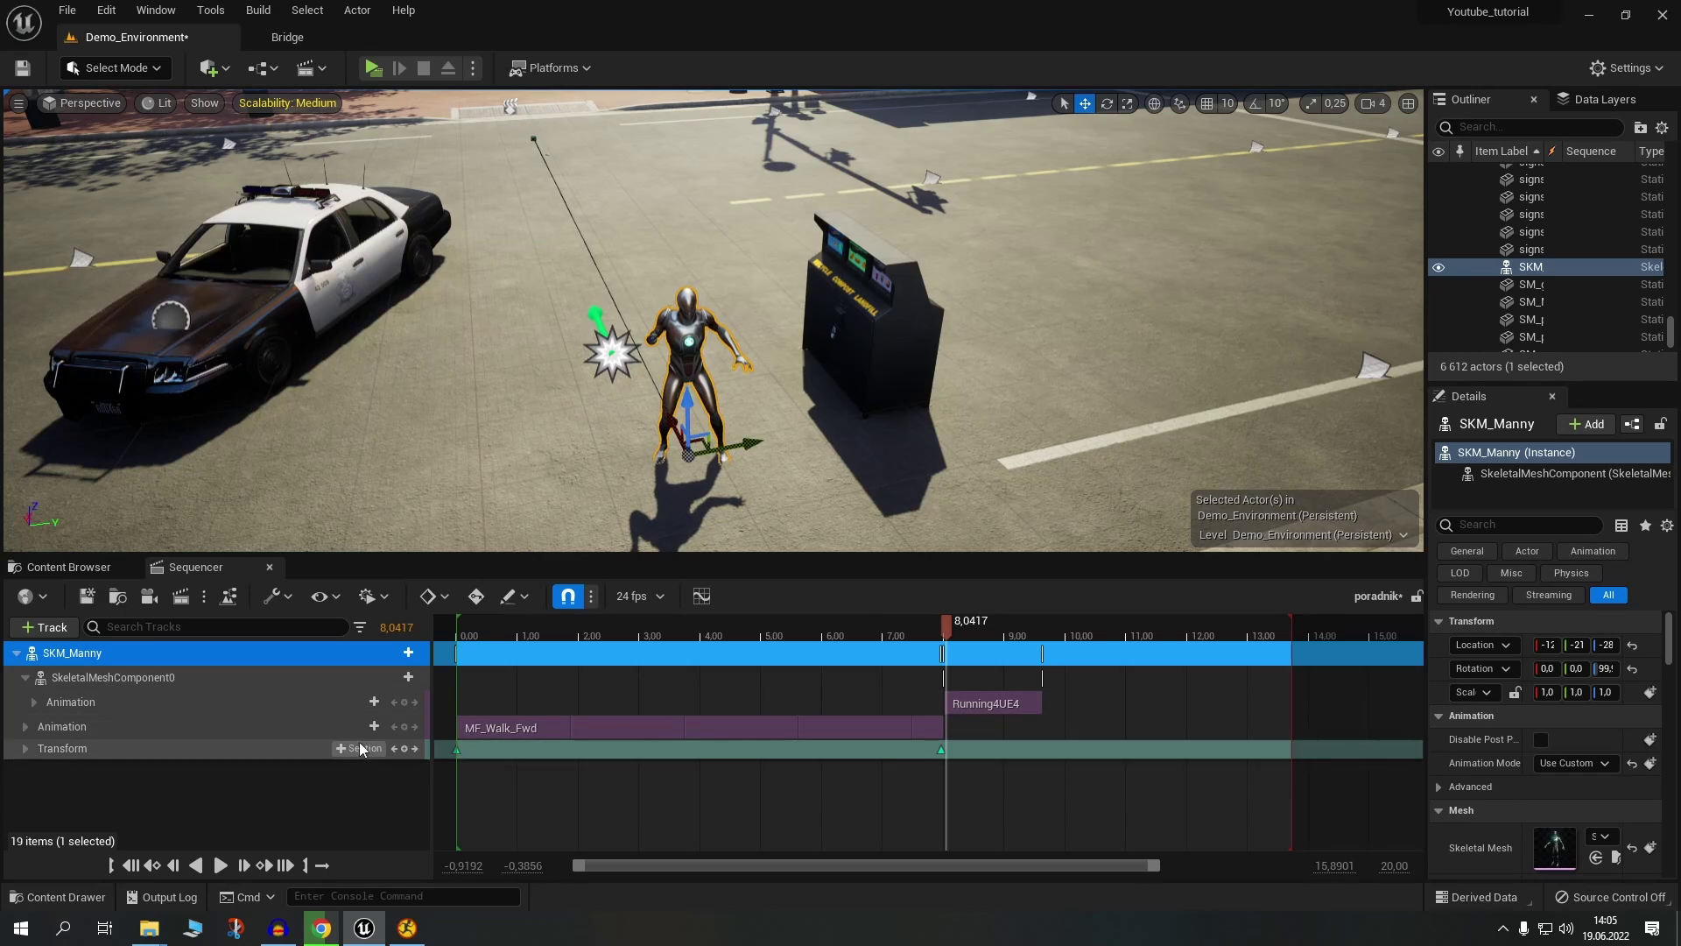
left_click(405, 748)
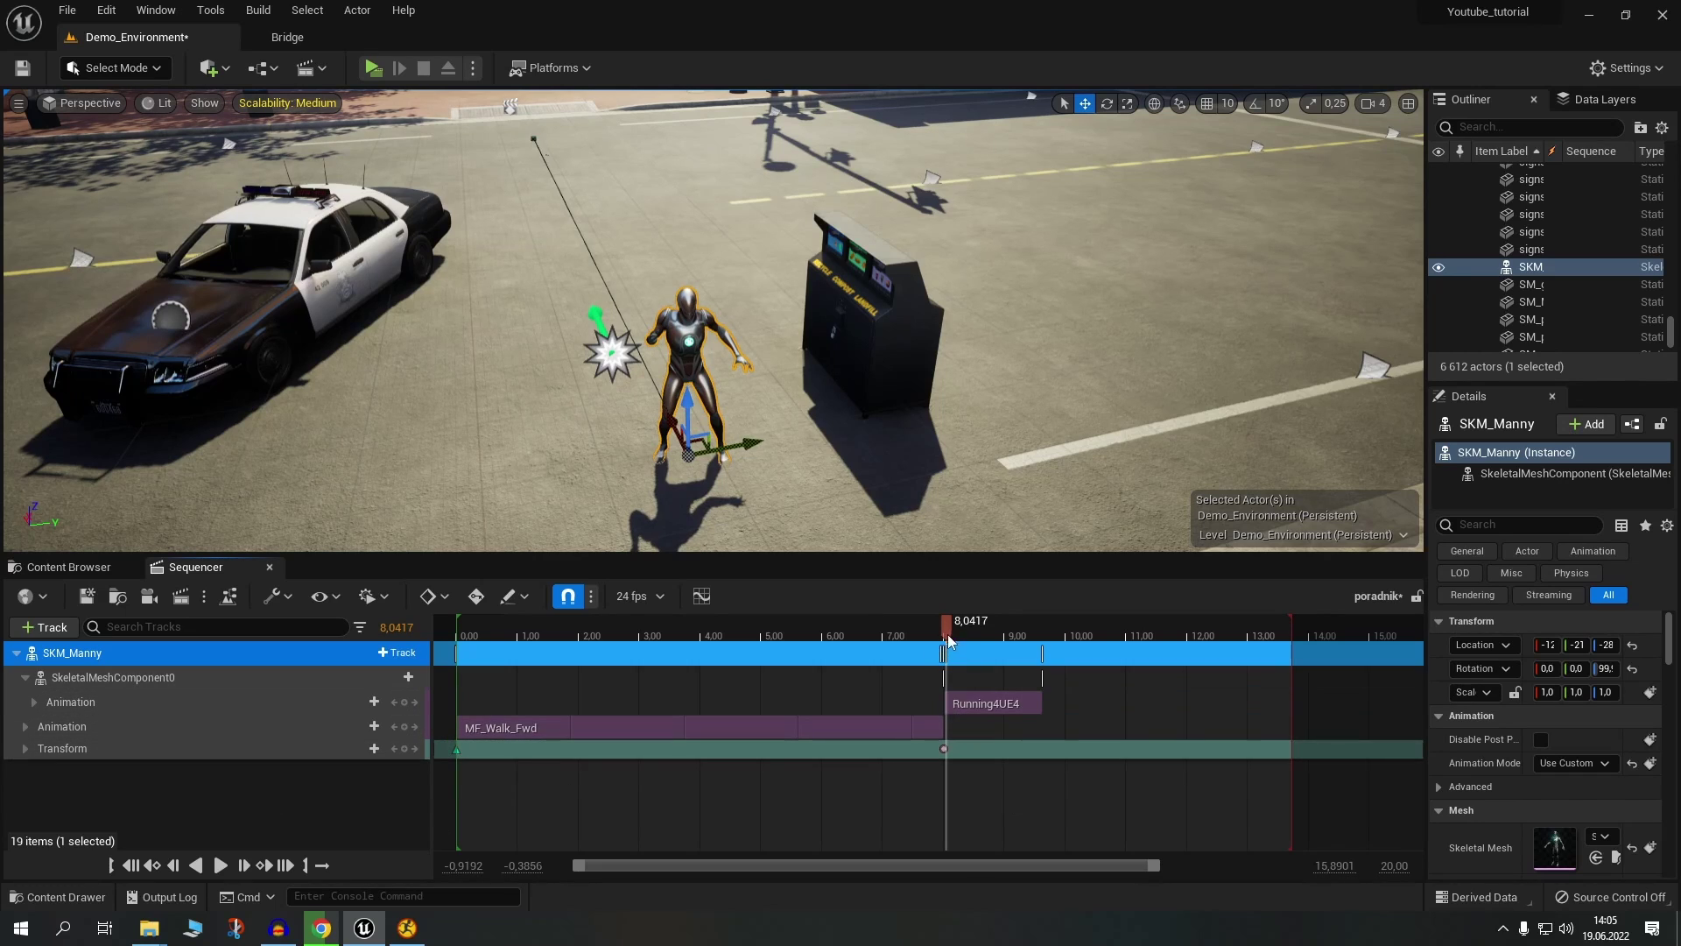
- At about 9.08 seconds, rotate Manny around its vertical axis to change its heading
mouse_move(946, 628)
left_mouse_down()
mouse_move(1007, 628)
mouse_move(1010, 648)
left_mouse_up()
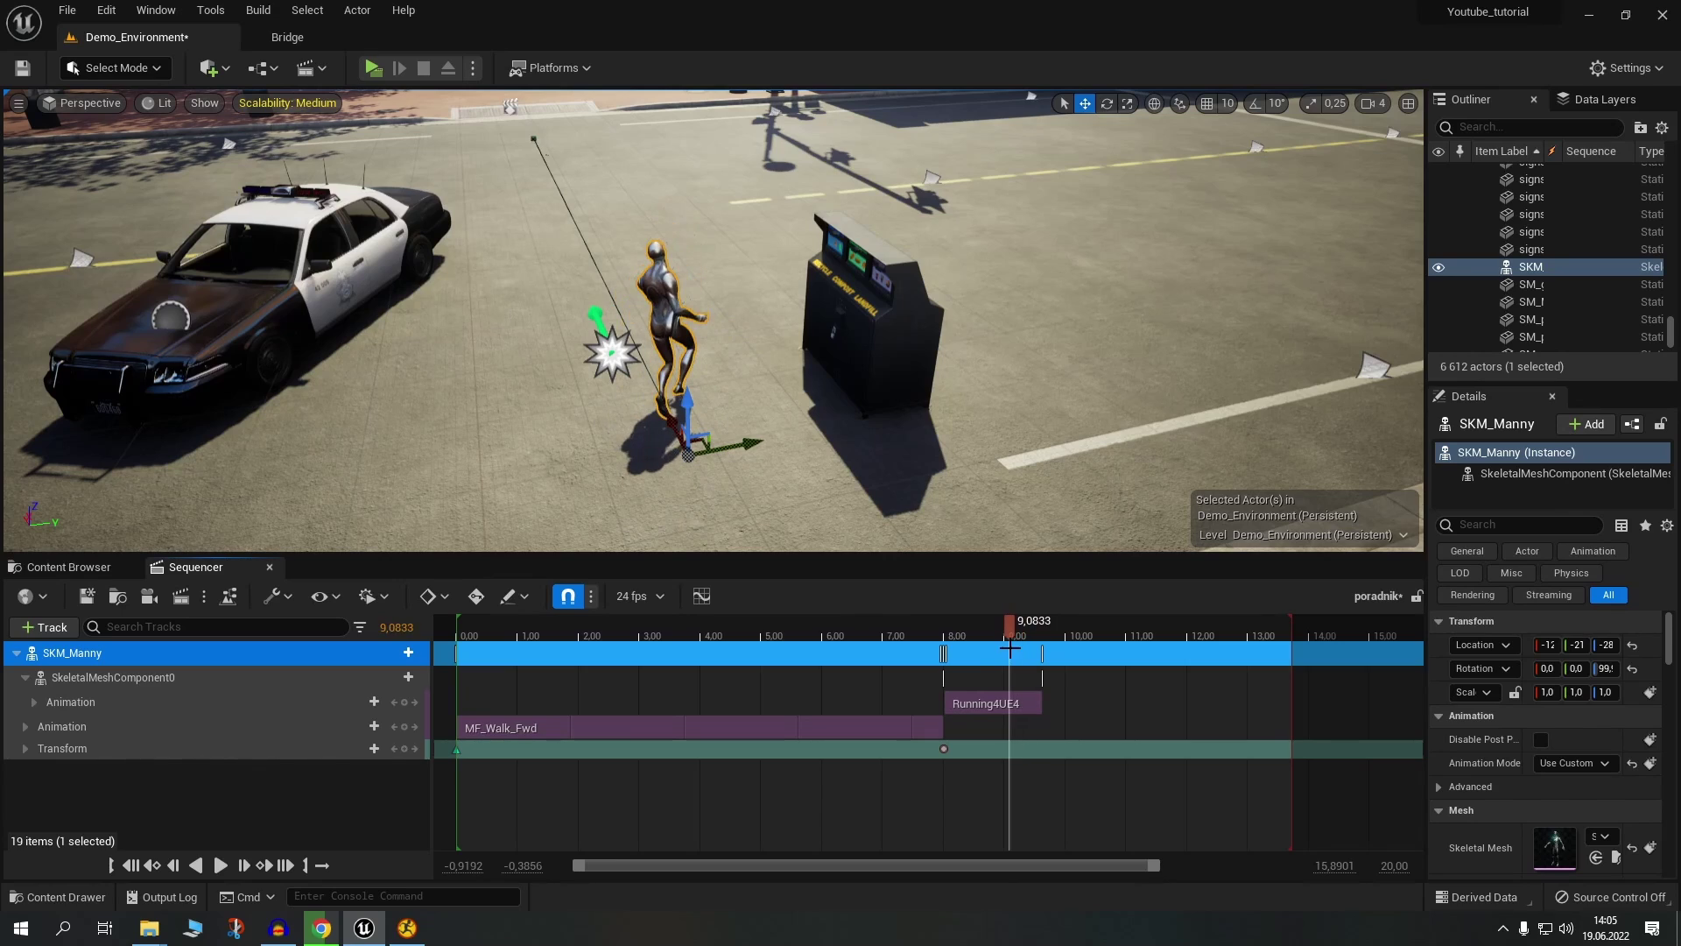
key("e")
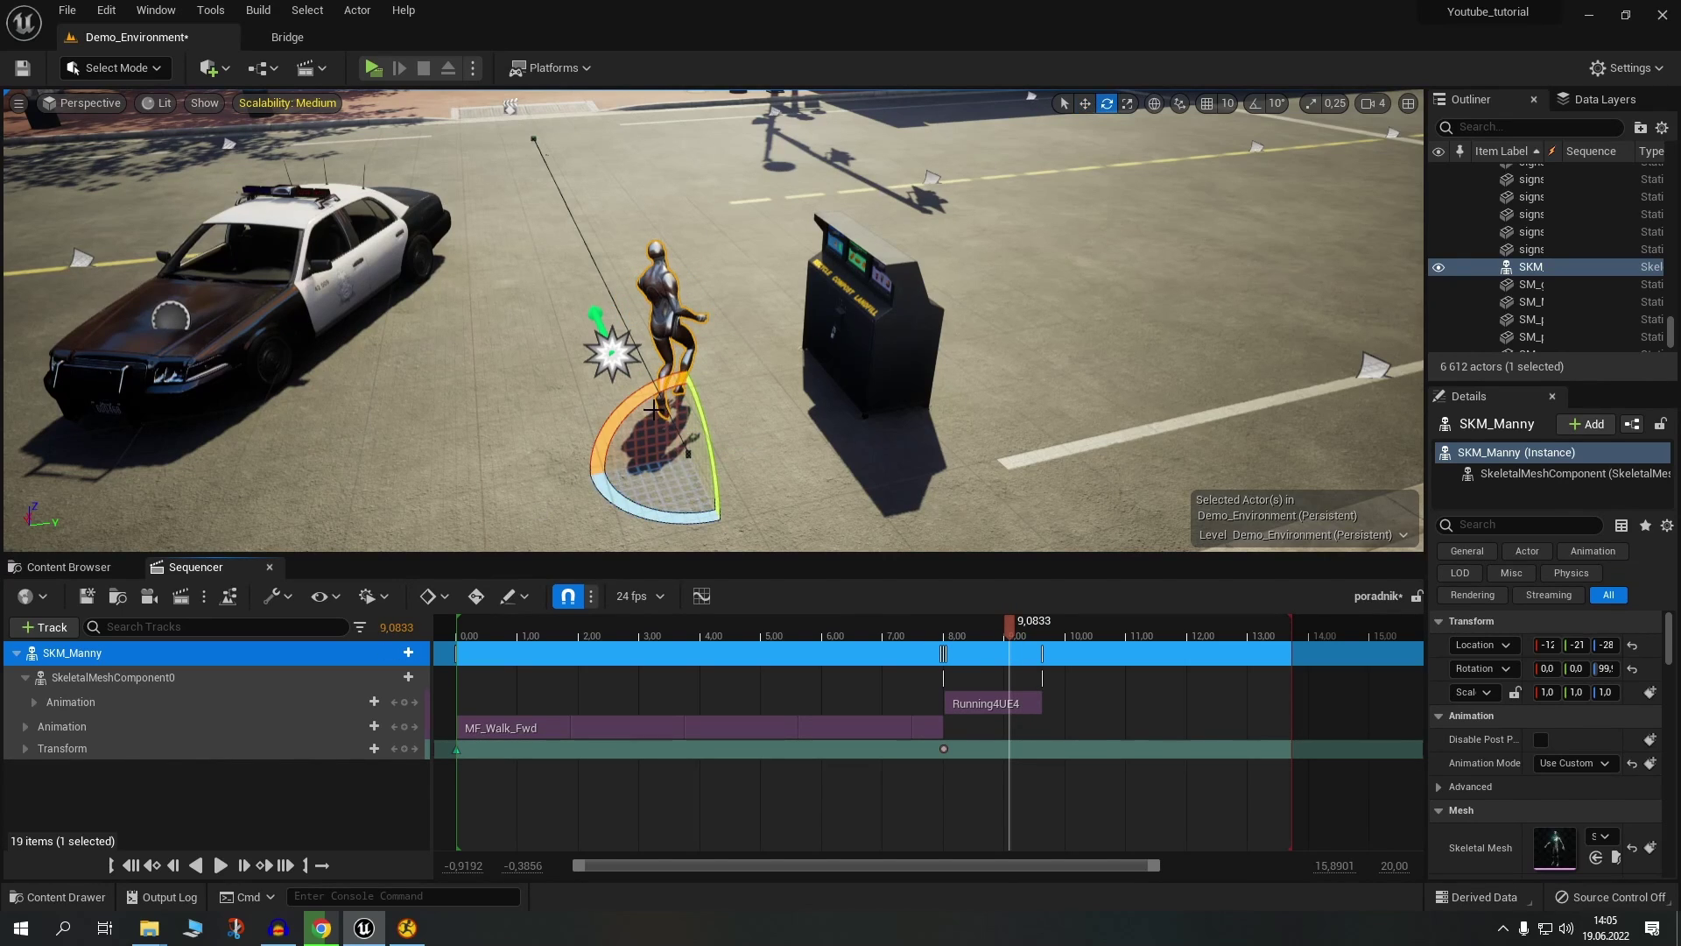
key("r")
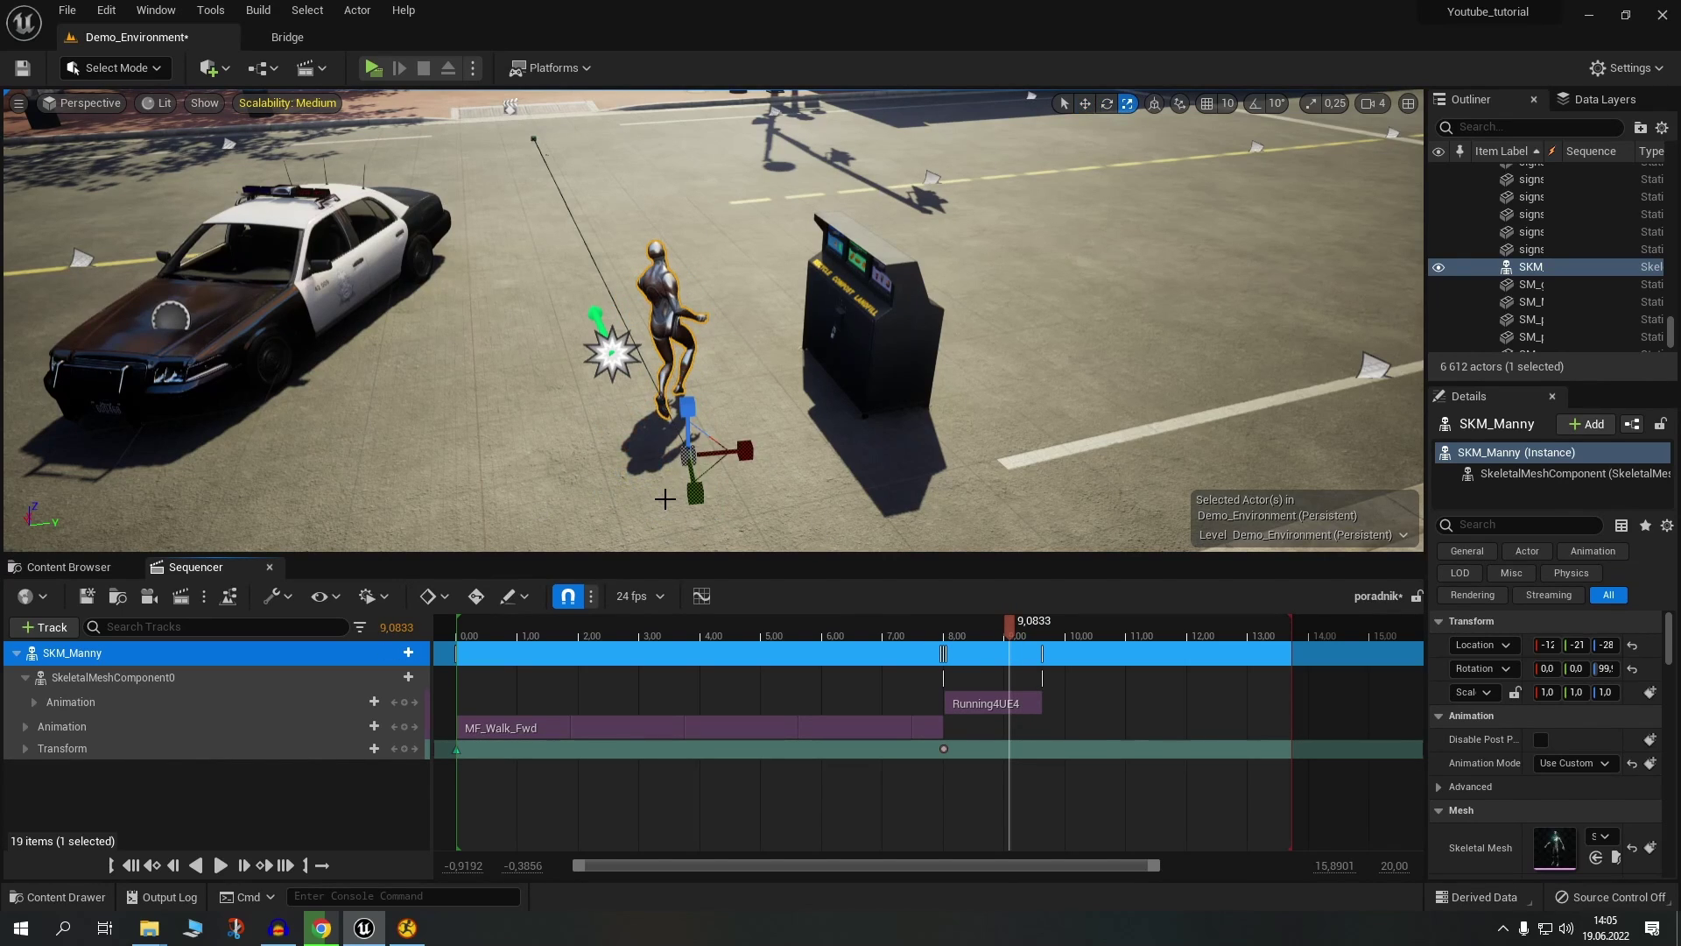
key("e")
key("w")
key("r")
key("e")
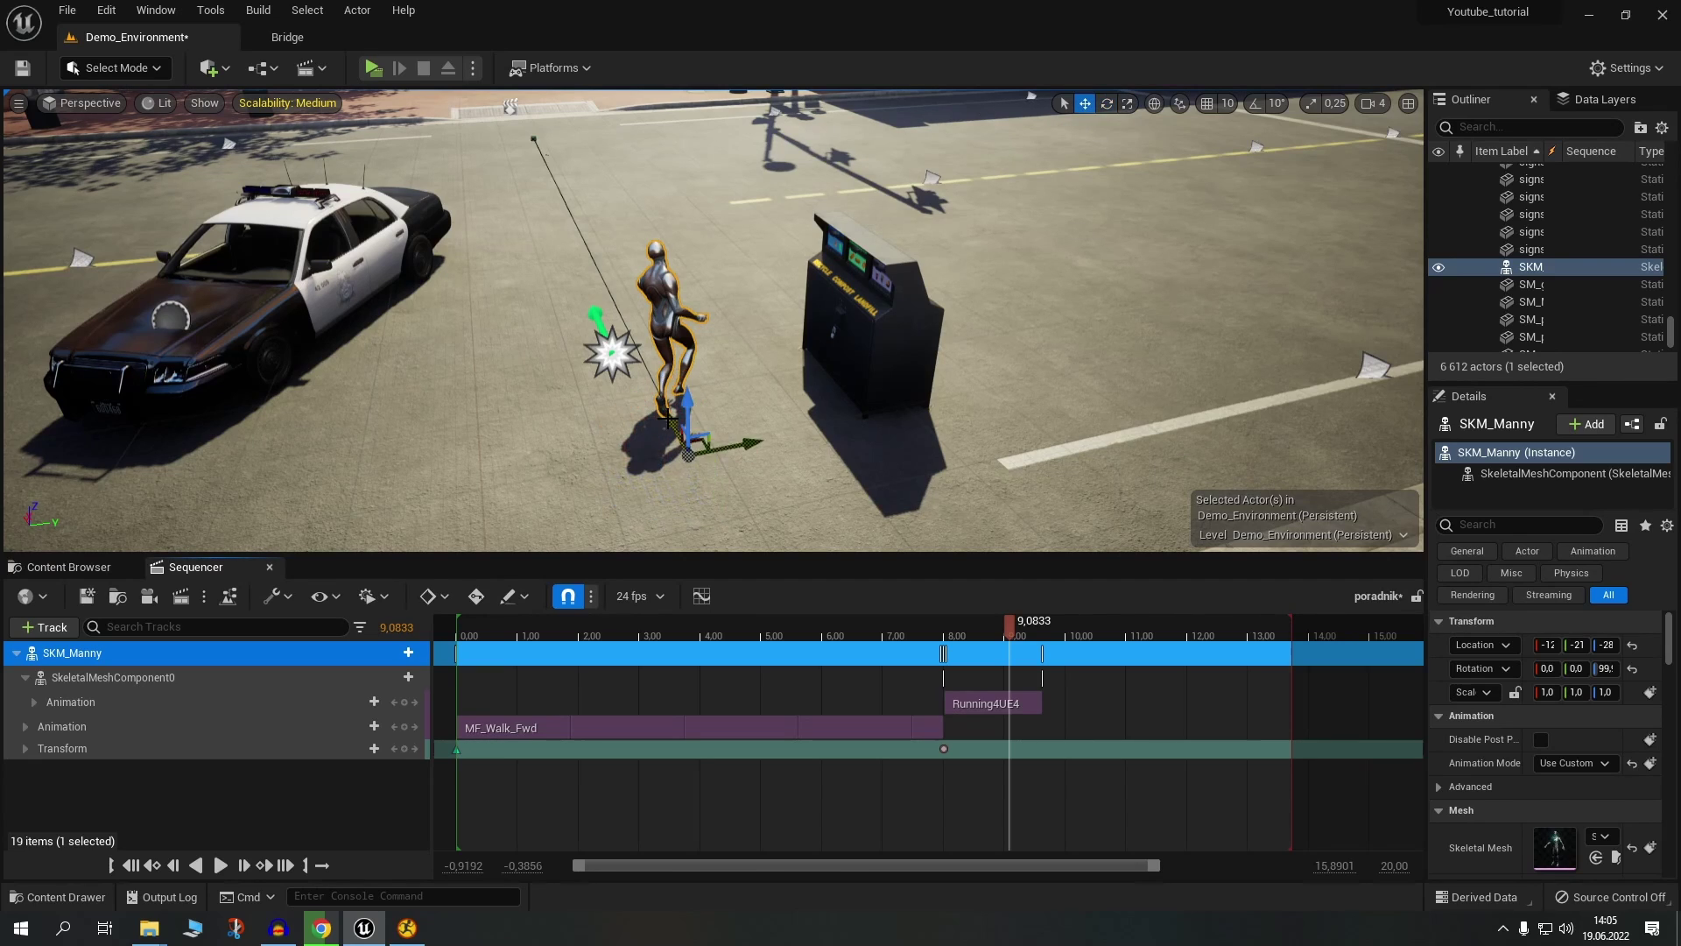
mouse_move(604, 442)
left_mouse_down()
mouse_move(617, 490)
mouse_move(560, 490)
left_mouse_up()
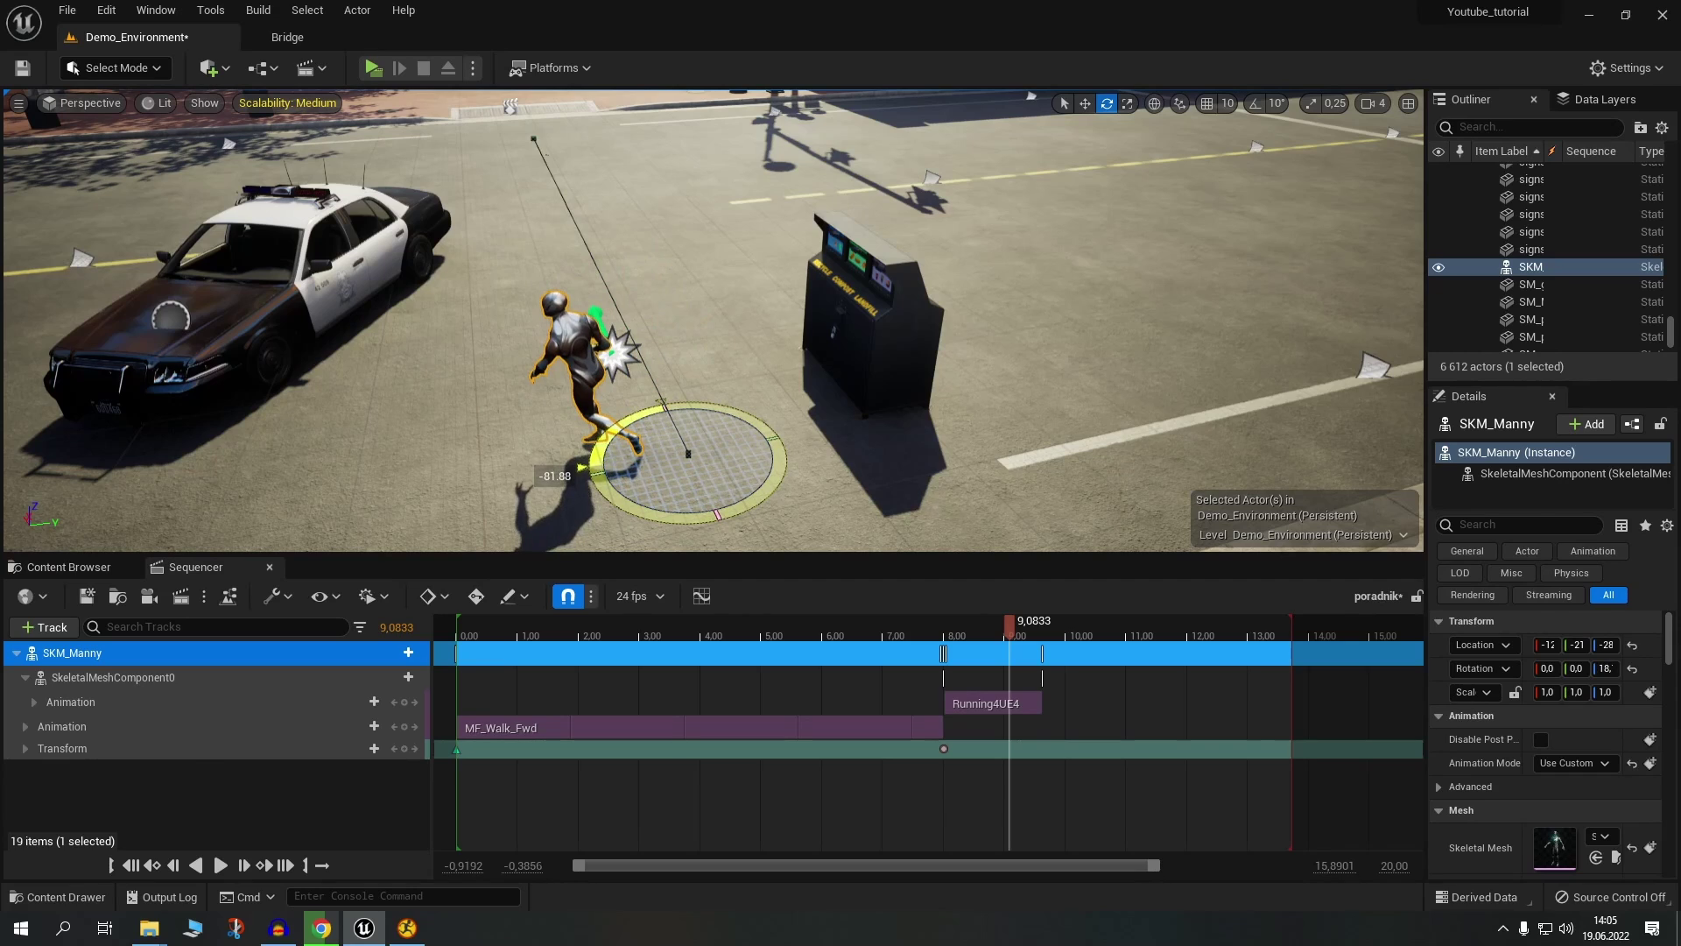
left_click_drag(561, 490, 569, 484)
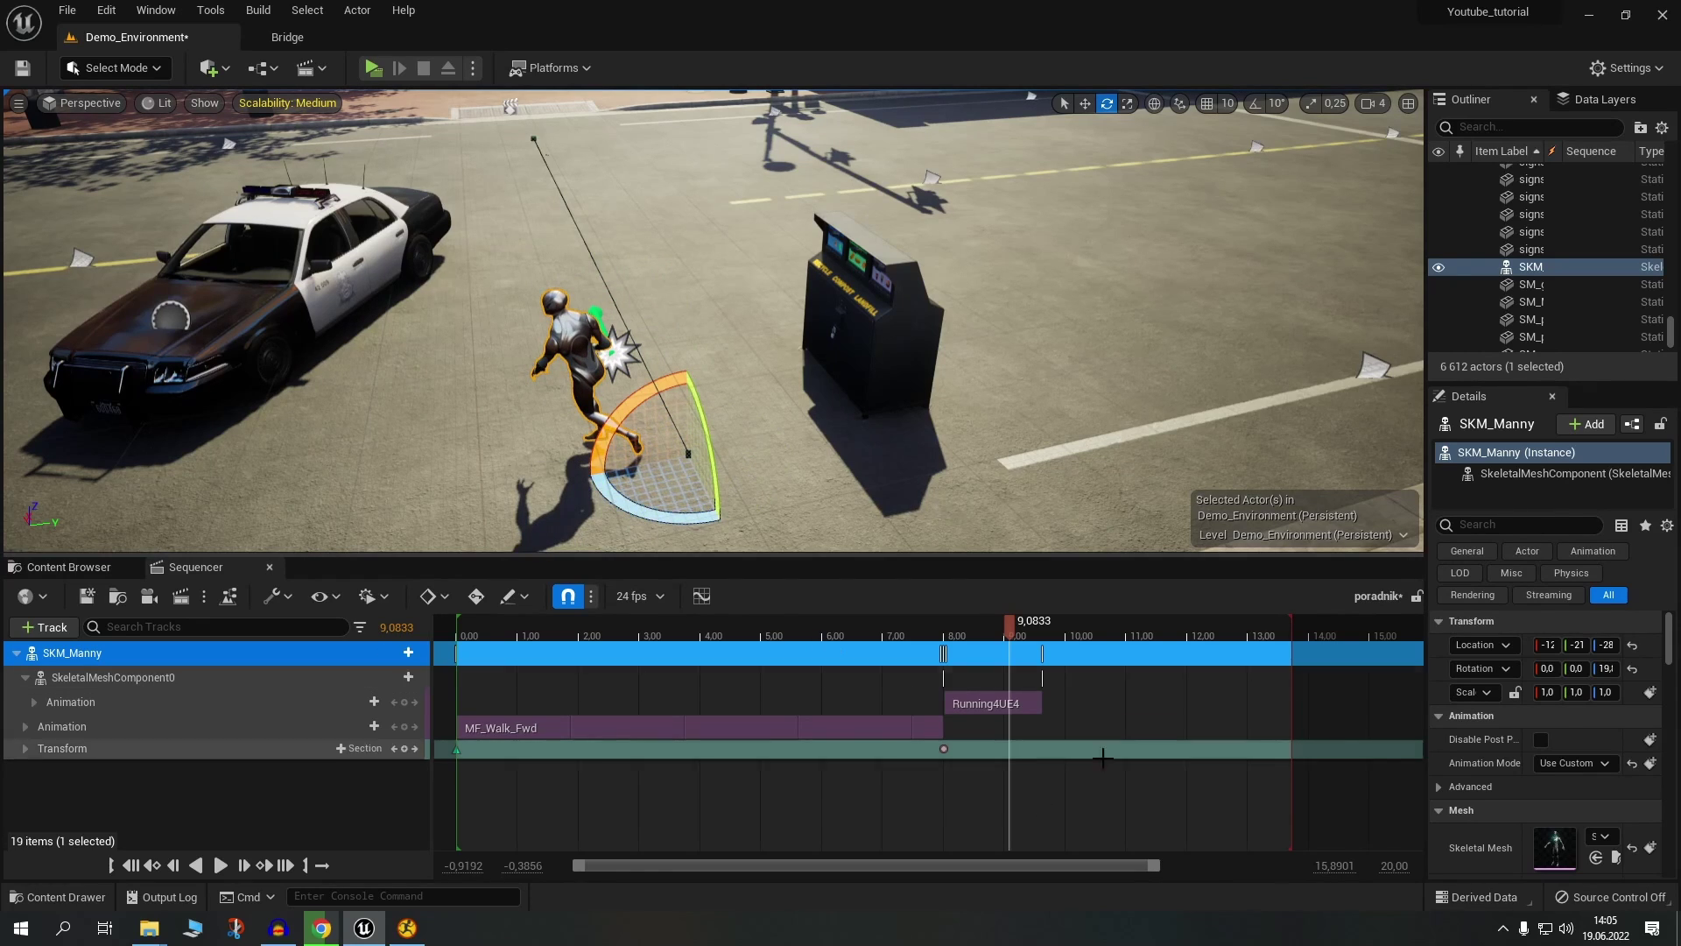
left_click(890, 635)
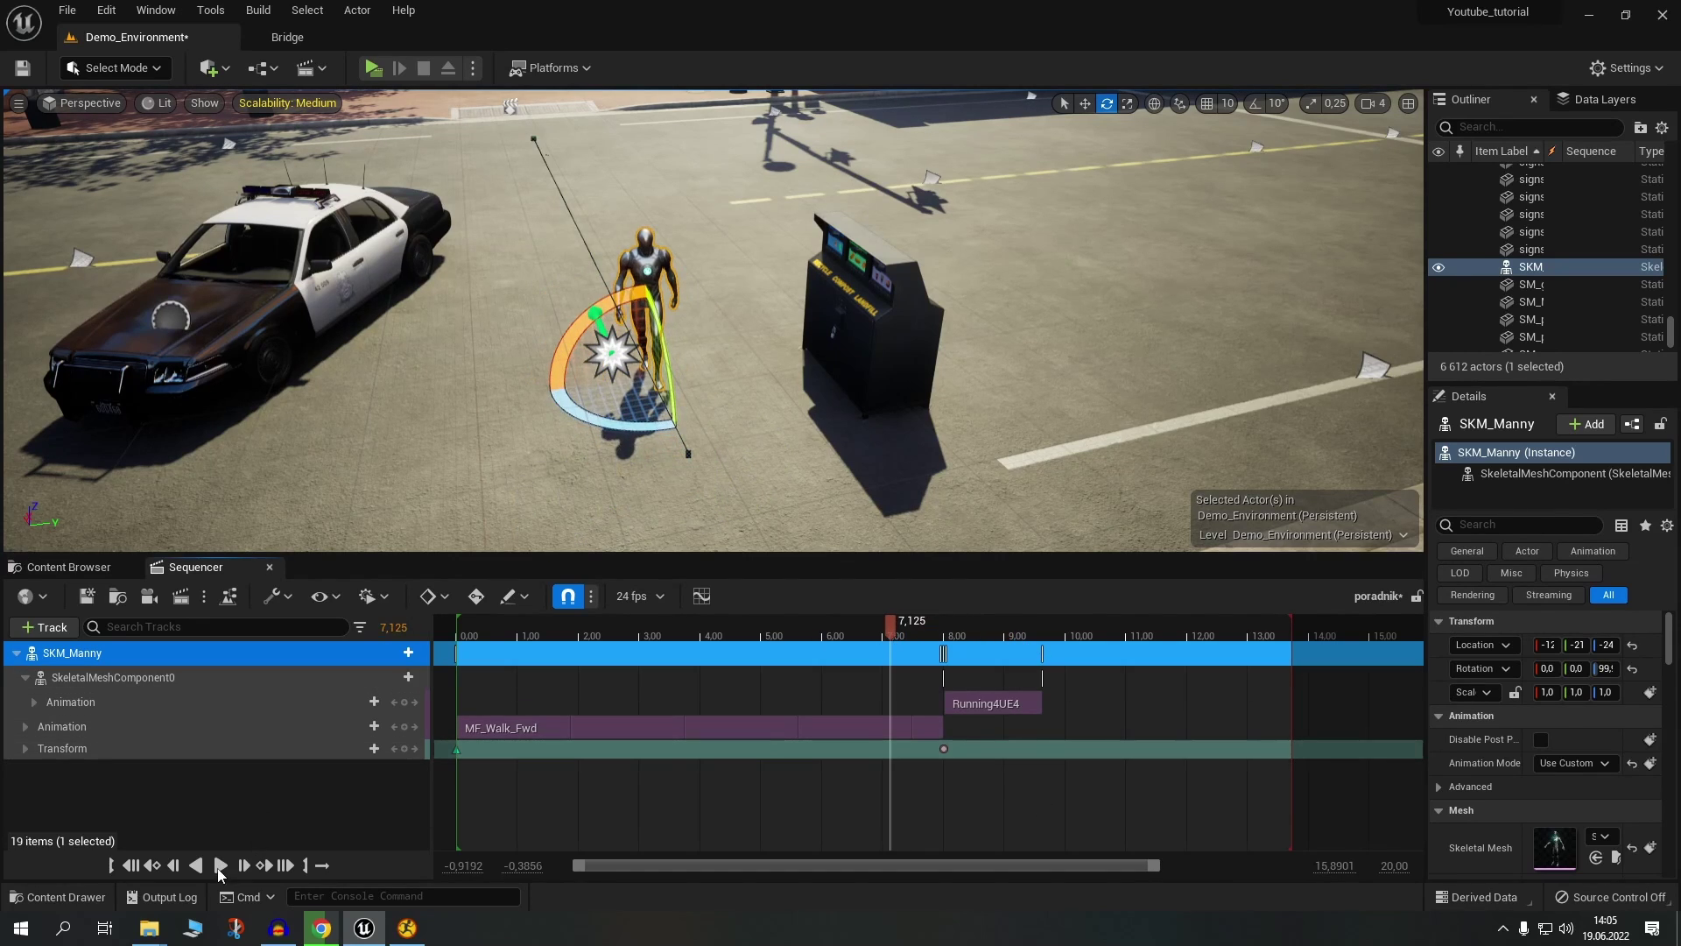
- Preview the motion, then at 8.04 turn Manny toward the running direction and key the rotation
left_click(221, 866)
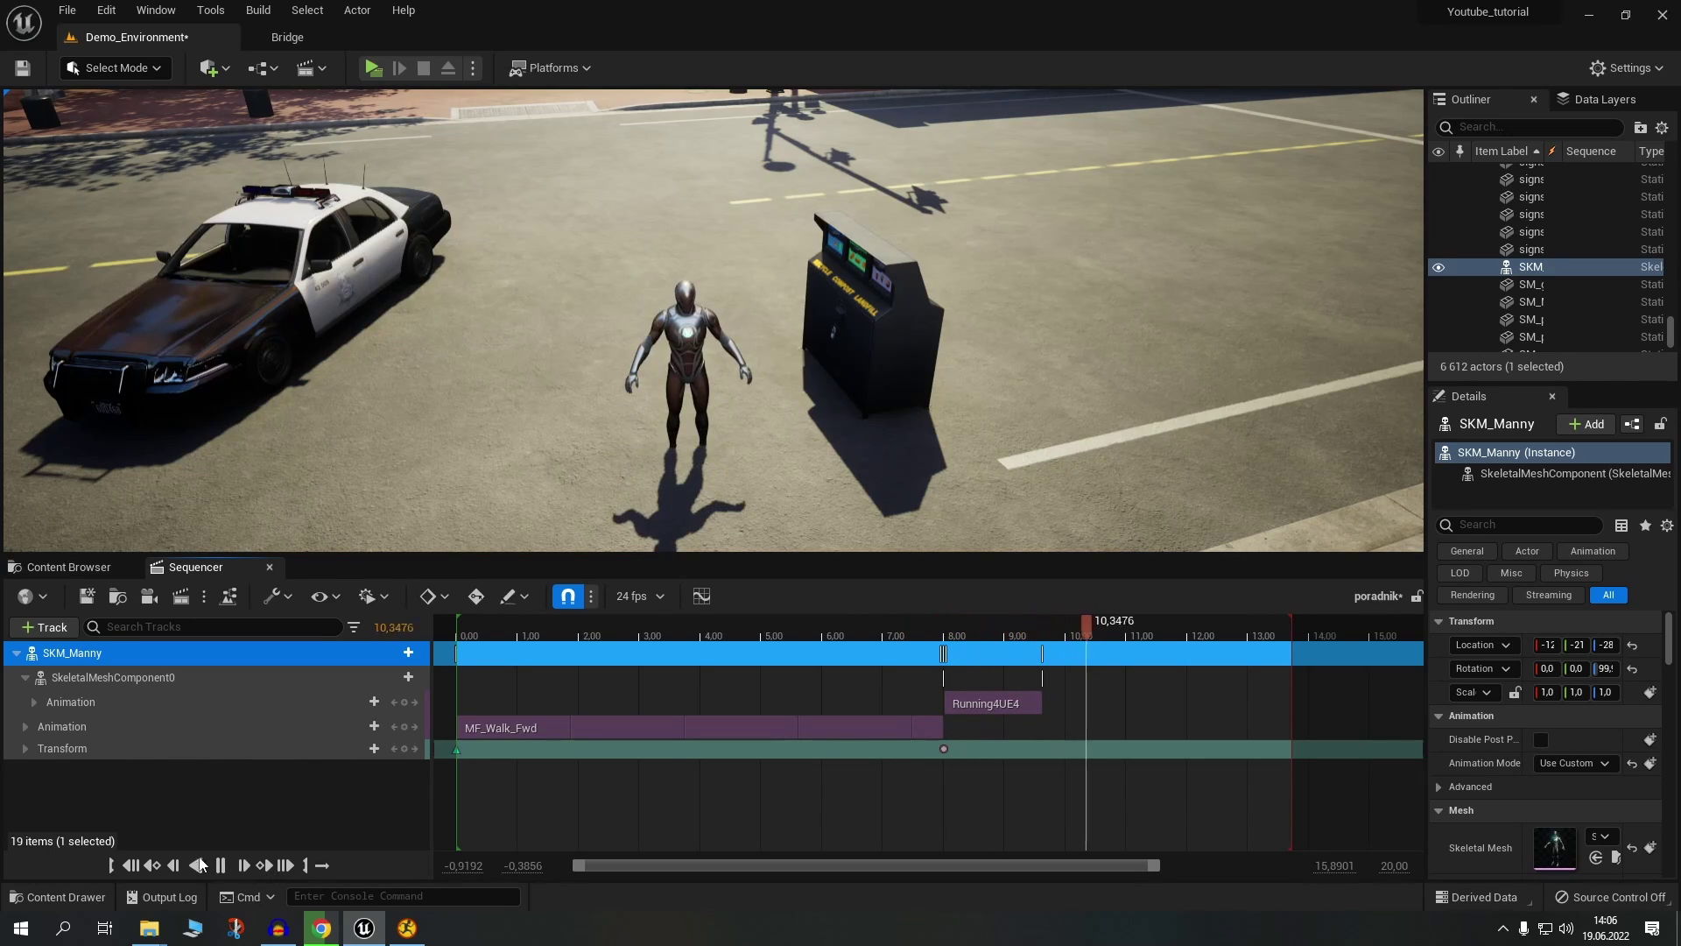
left_click(221, 865)
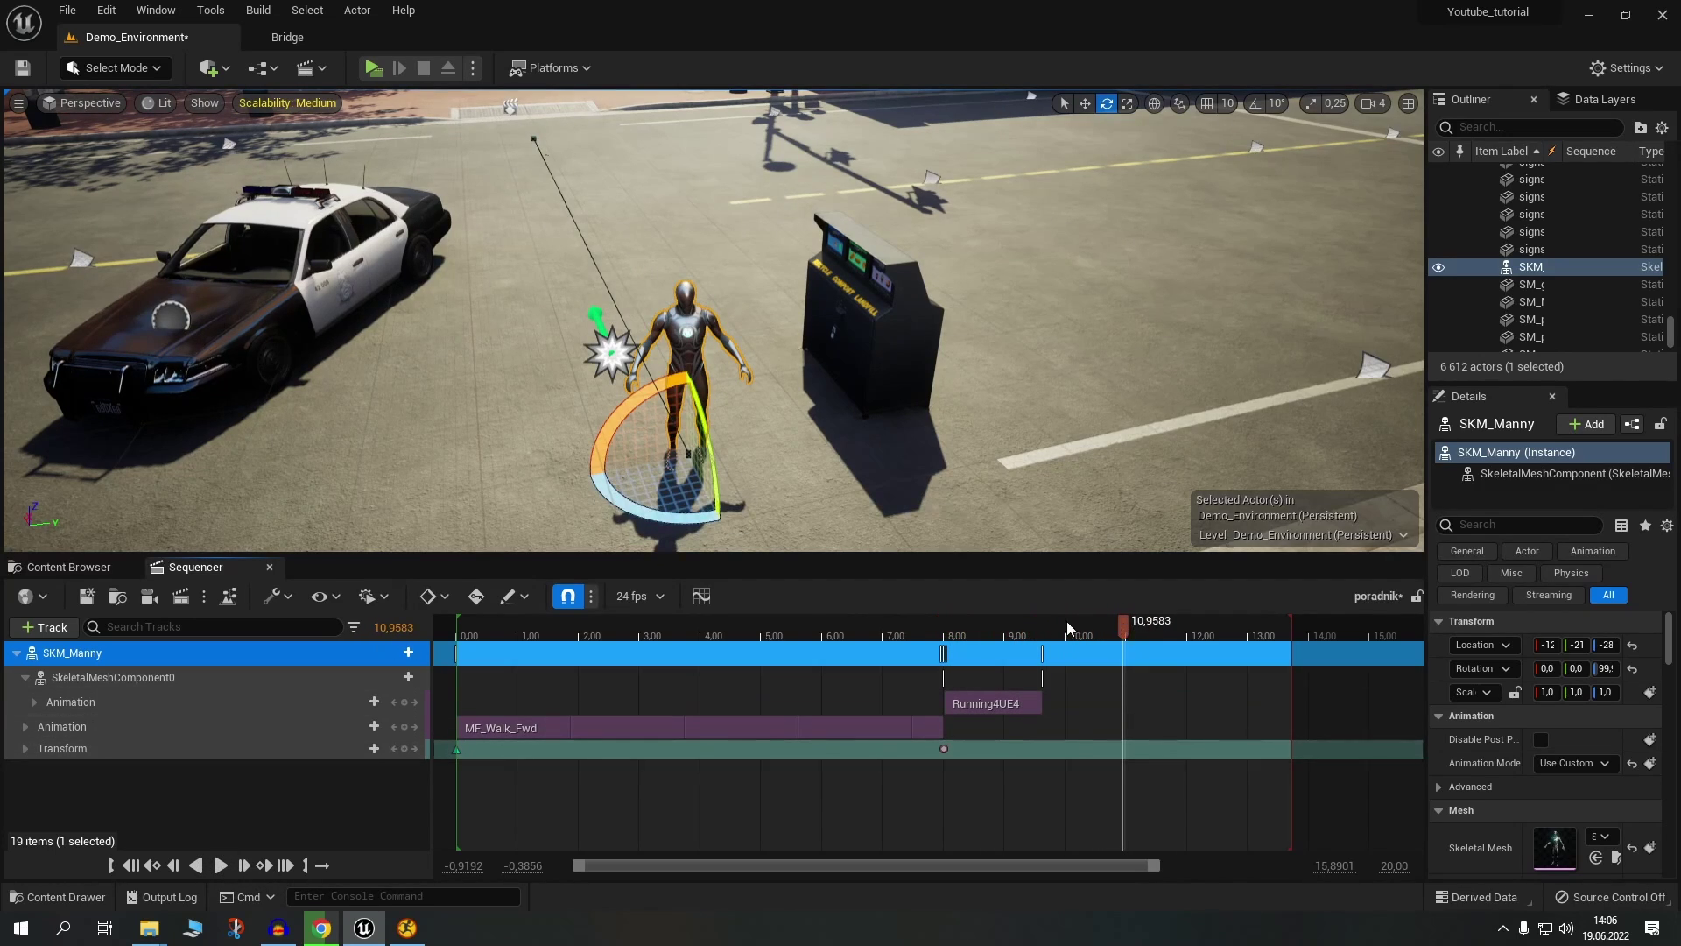
left_click(980, 638)
left_click_drag(979, 638, 942, 639)
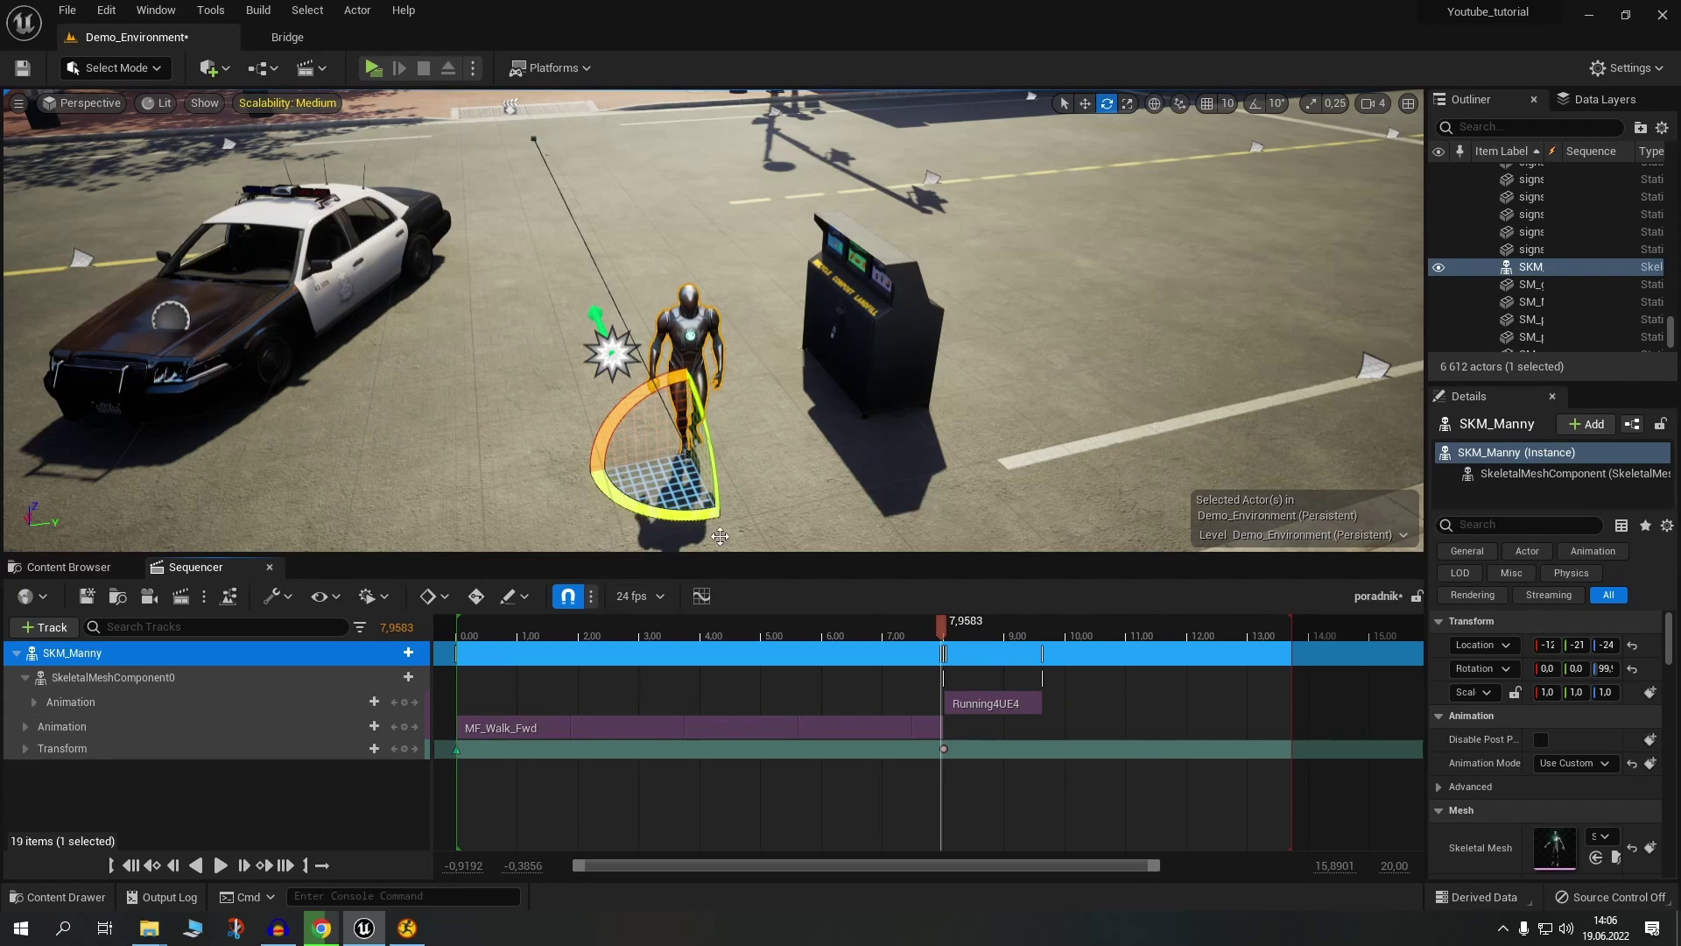
left_click_drag(939, 626, 946, 629)
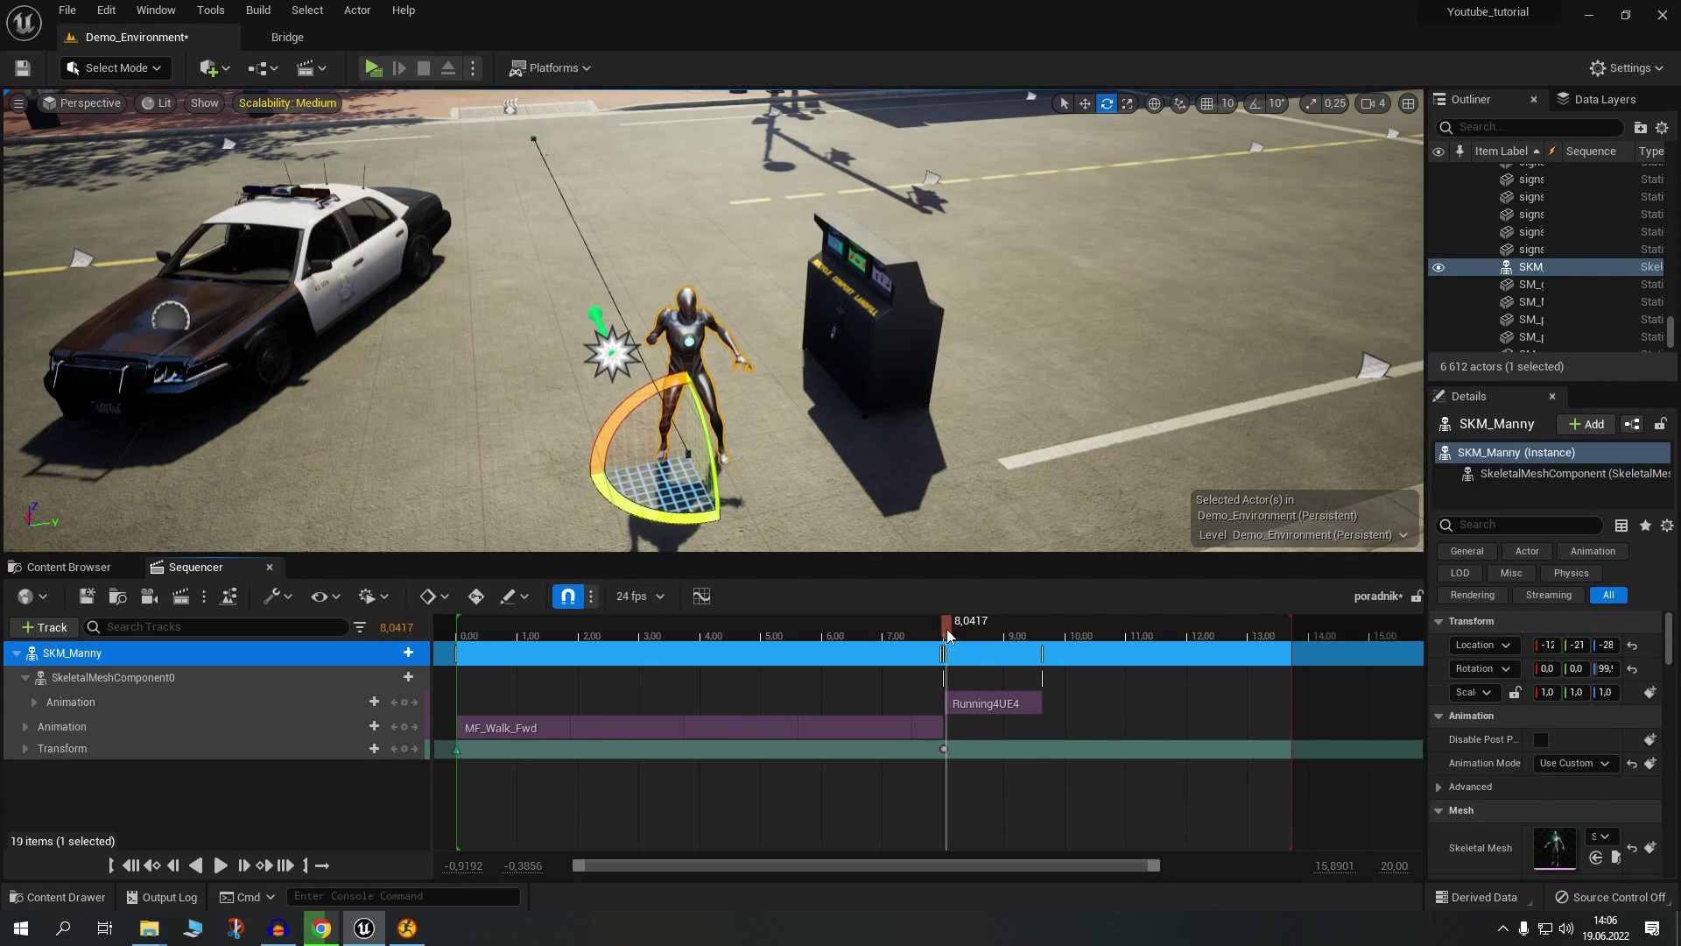
left_click_drag(636, 500, 793, 464)
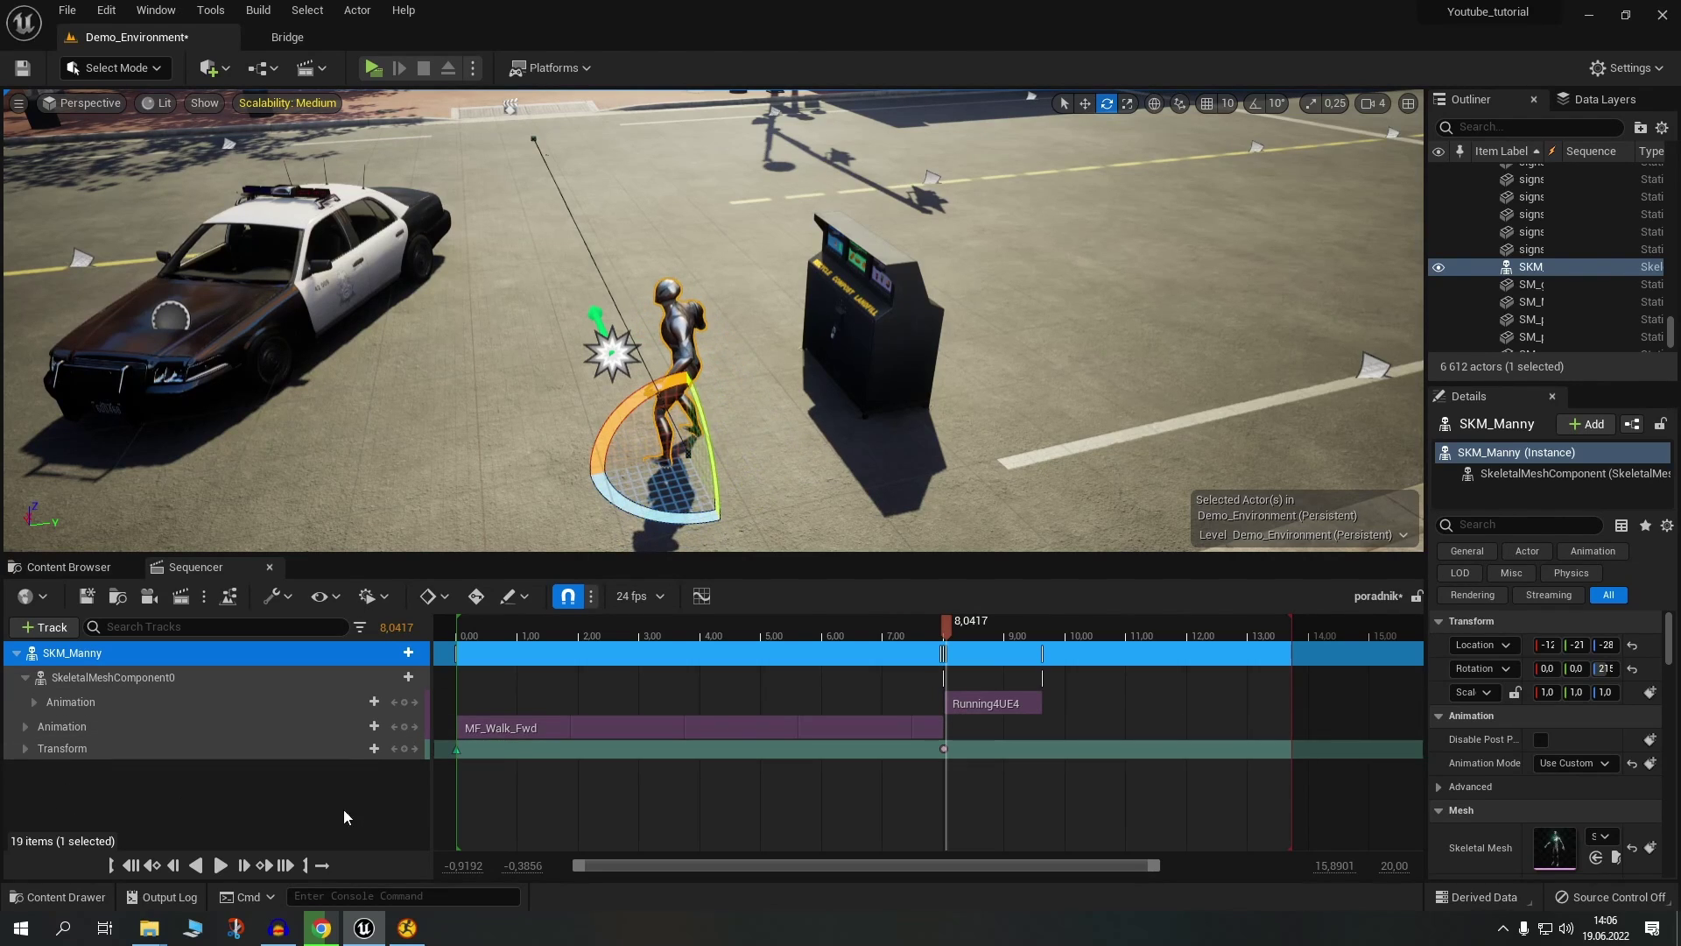
left_click(403, 750)
- Review the walk-to-run transition, adjust Manny's heading at 8 seconds, and rotate him at 8.875
left_click_drag(948, 622, 807, 648)
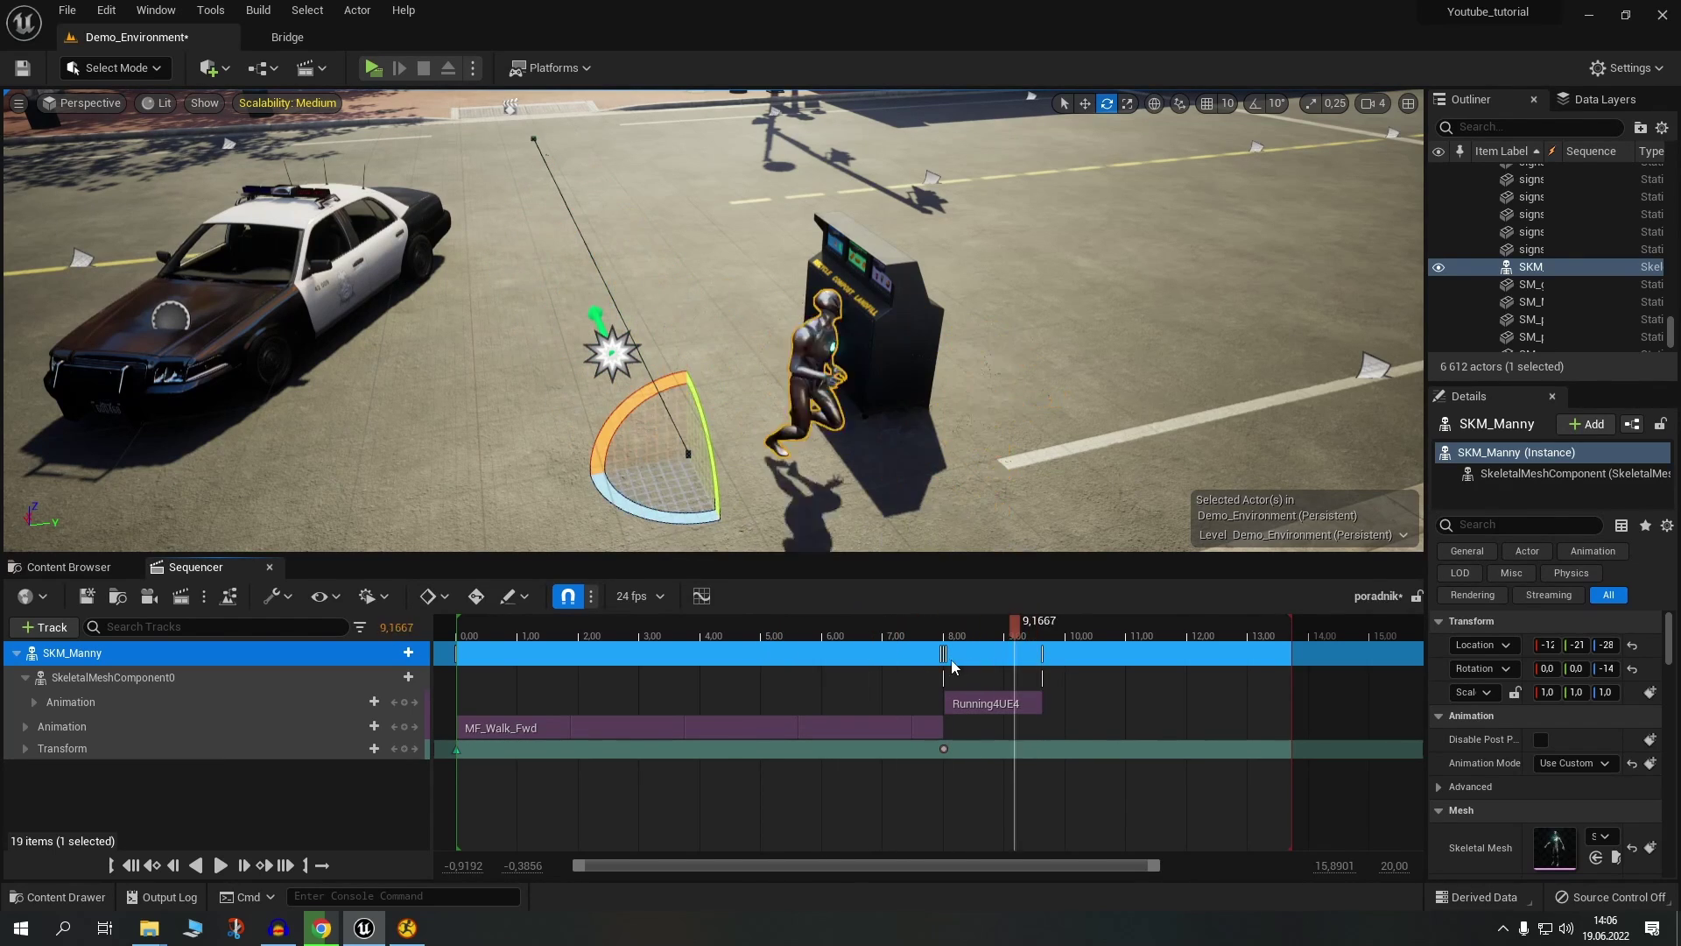
left_click_drag(810, 648, 912, 660)
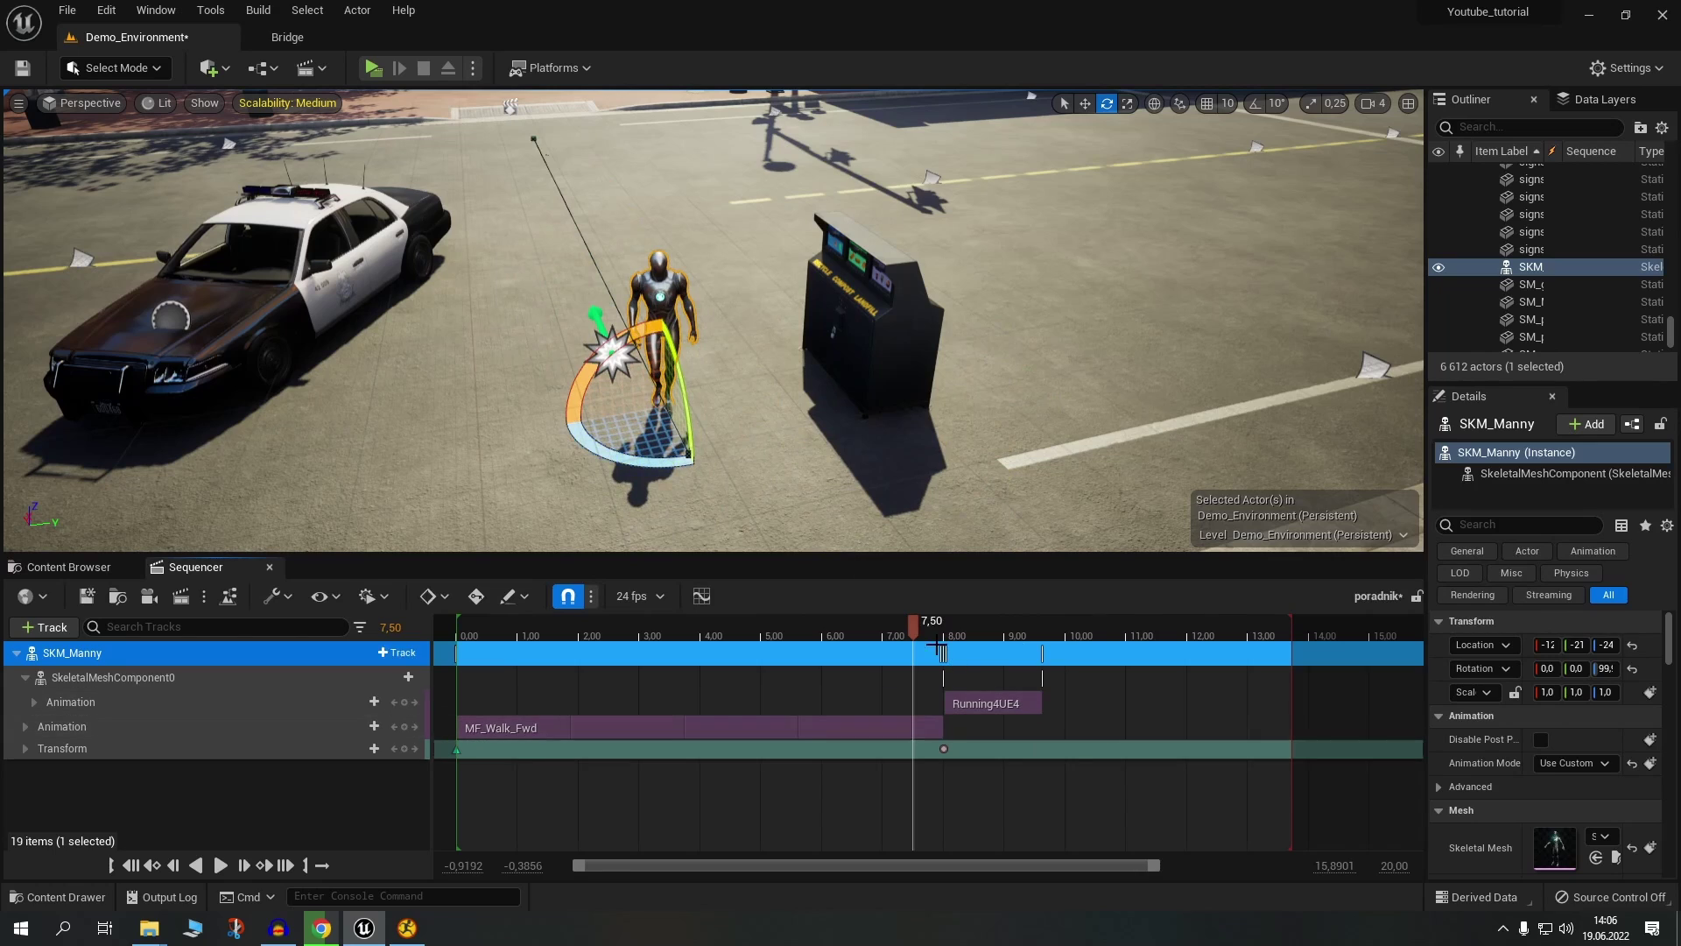
left_click_drag(923, 629, 942, 633)
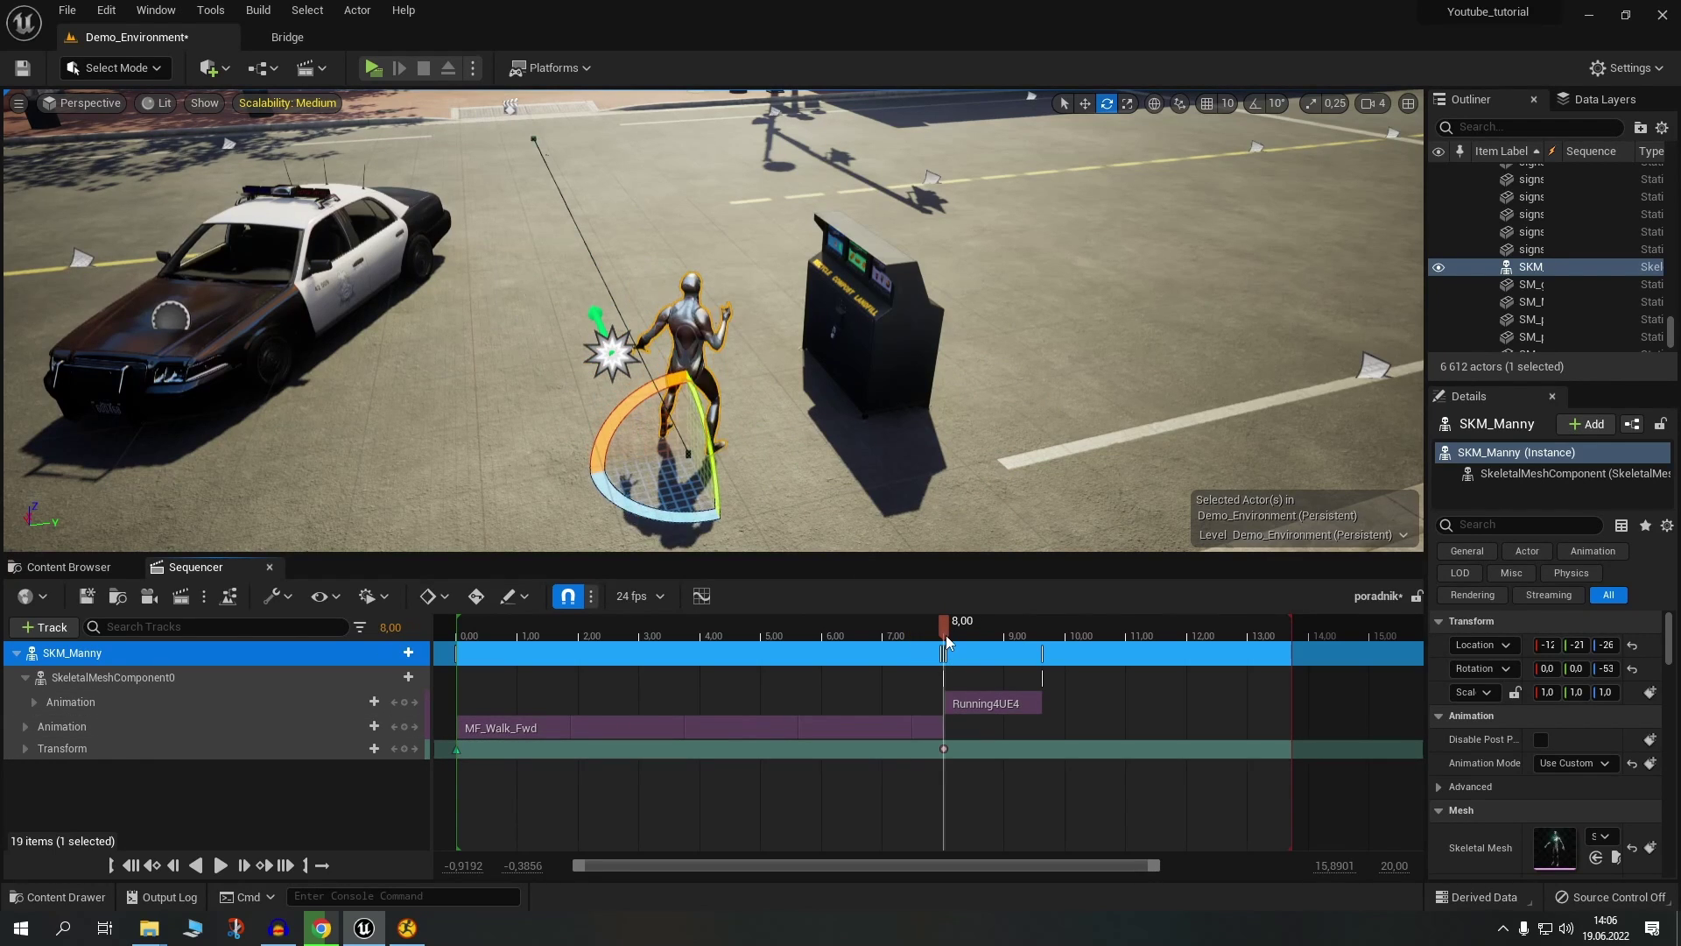
left_click_drag(636, 503, 593, 494)
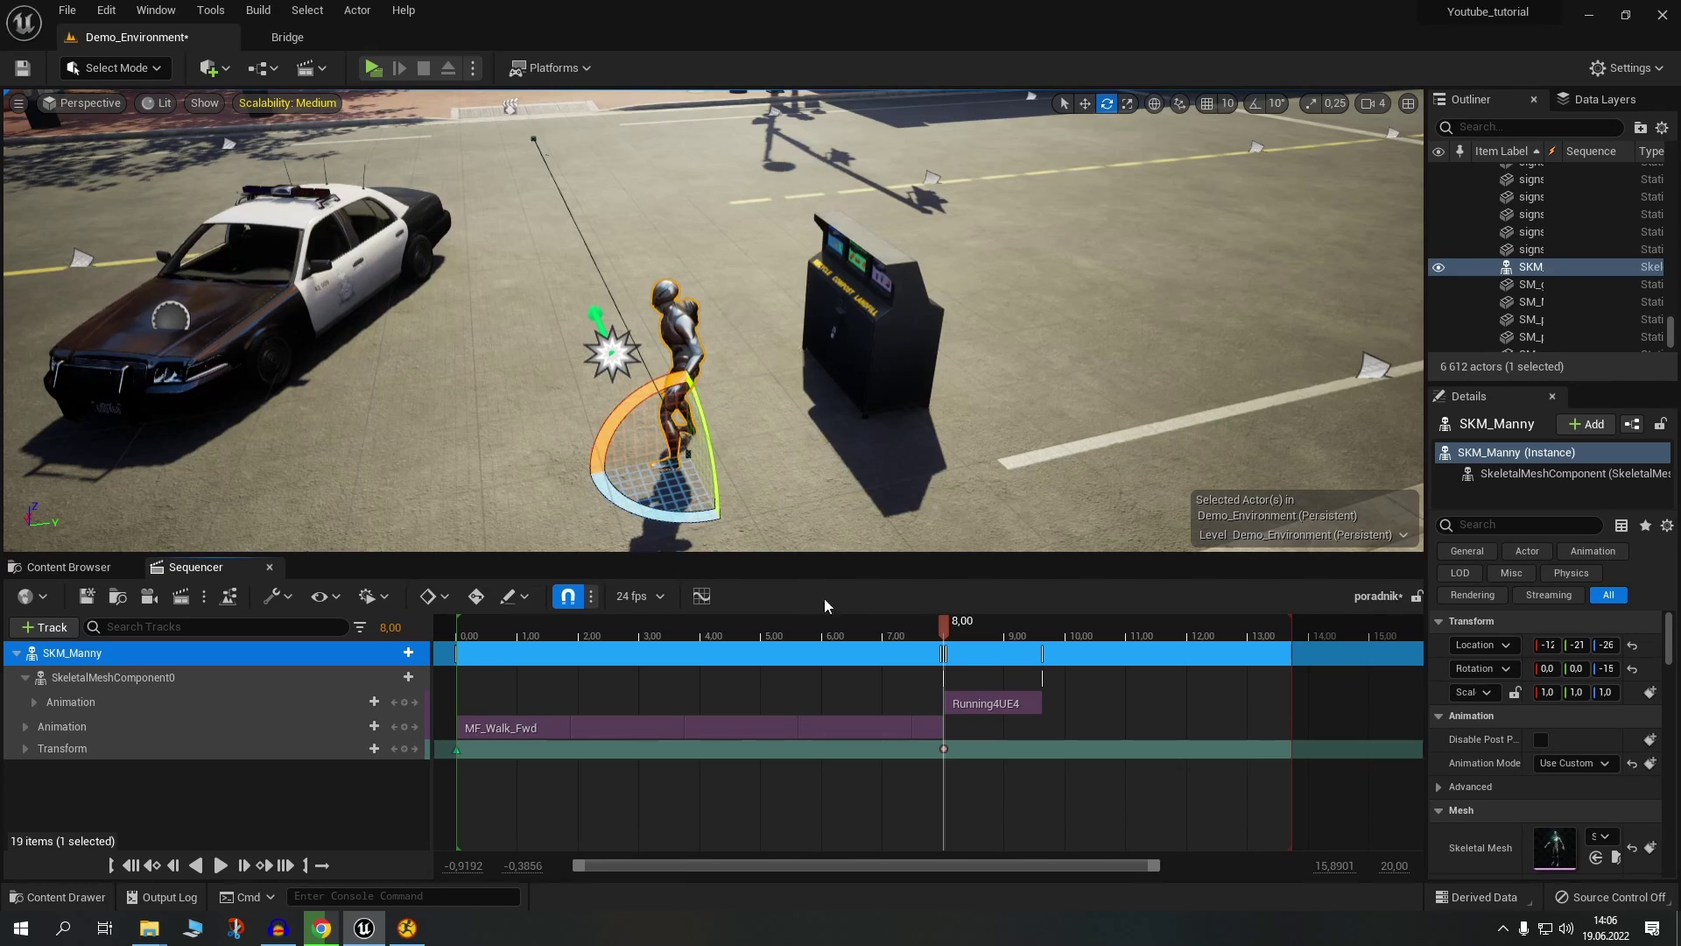
mouse_move(943, 623)
left_mouse_down()
mouse_move(1021, 657)
mouse_move(997, 667)
left_mouse_up()
left_click_drag(696, 517, 782, 495)
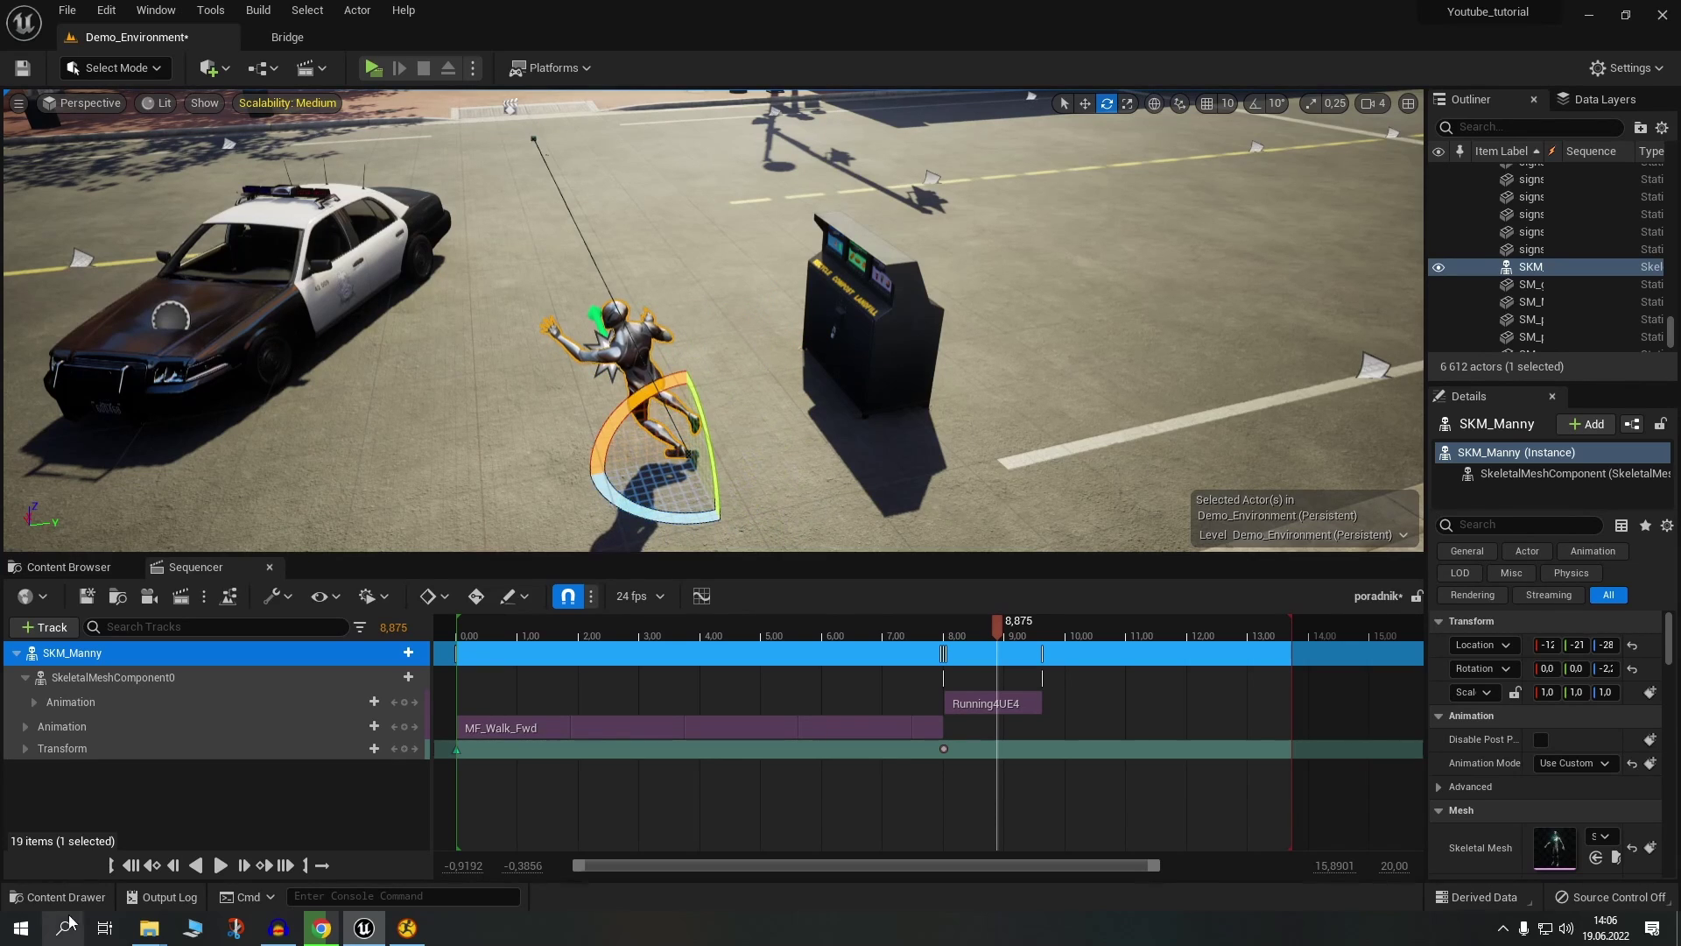
- Add a new transform key for Manny and move it back to 8.04 seconds
left_click(404, 749)
left_click_drag(997, 749, 945, 749)
mouse_move(947, 624)
left_mouse_down()
mouse_move(1031, 625)
mouse_move(902, 635)
left_mouse_up()
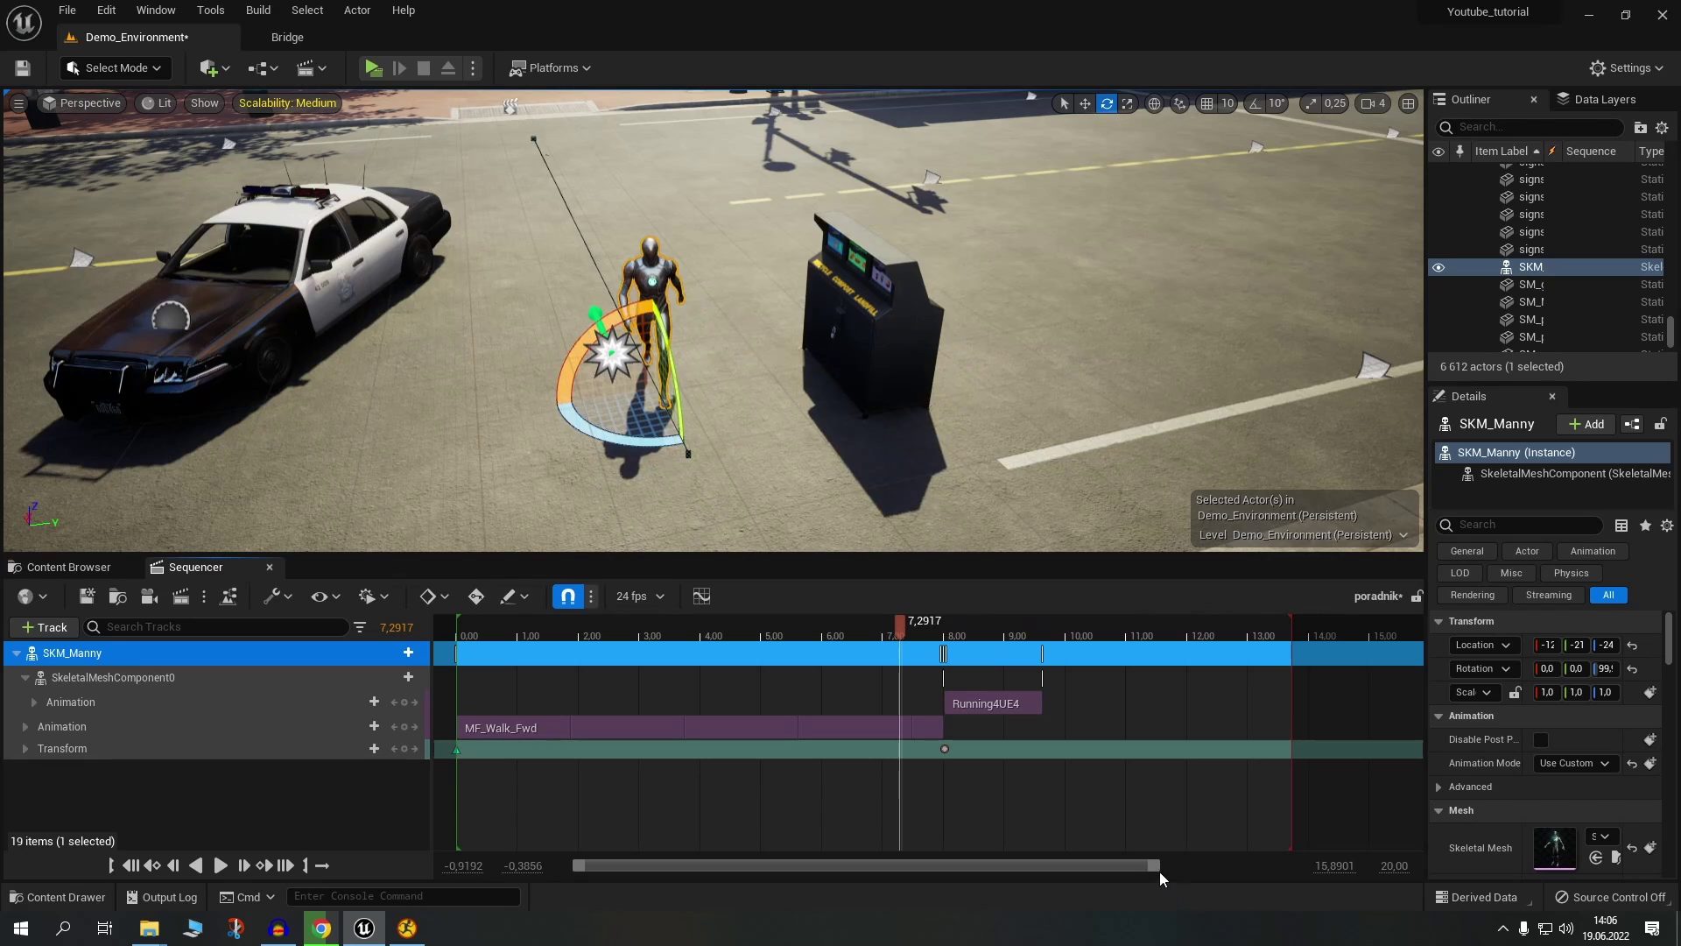
- Zoom the Sequencer timeline and delete Manny's transform key at 8.04
left_click_drag(1154, 866, 836, 866)
left_click_drag(717, 867, 899, 885)
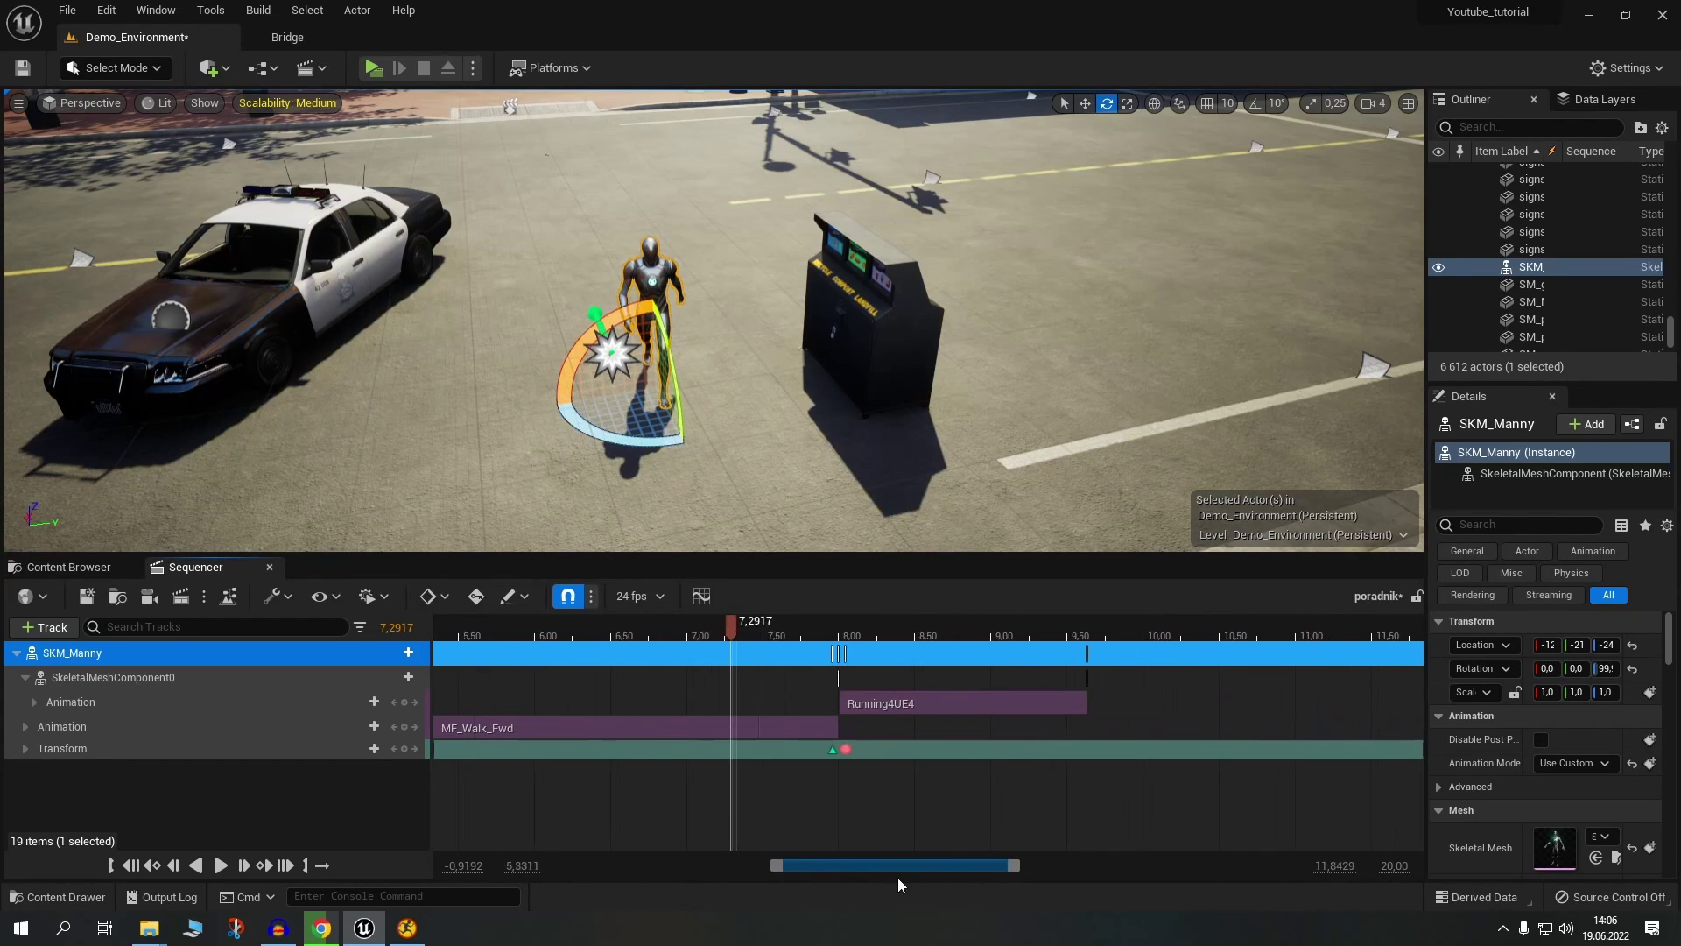
left_click(846, 749)
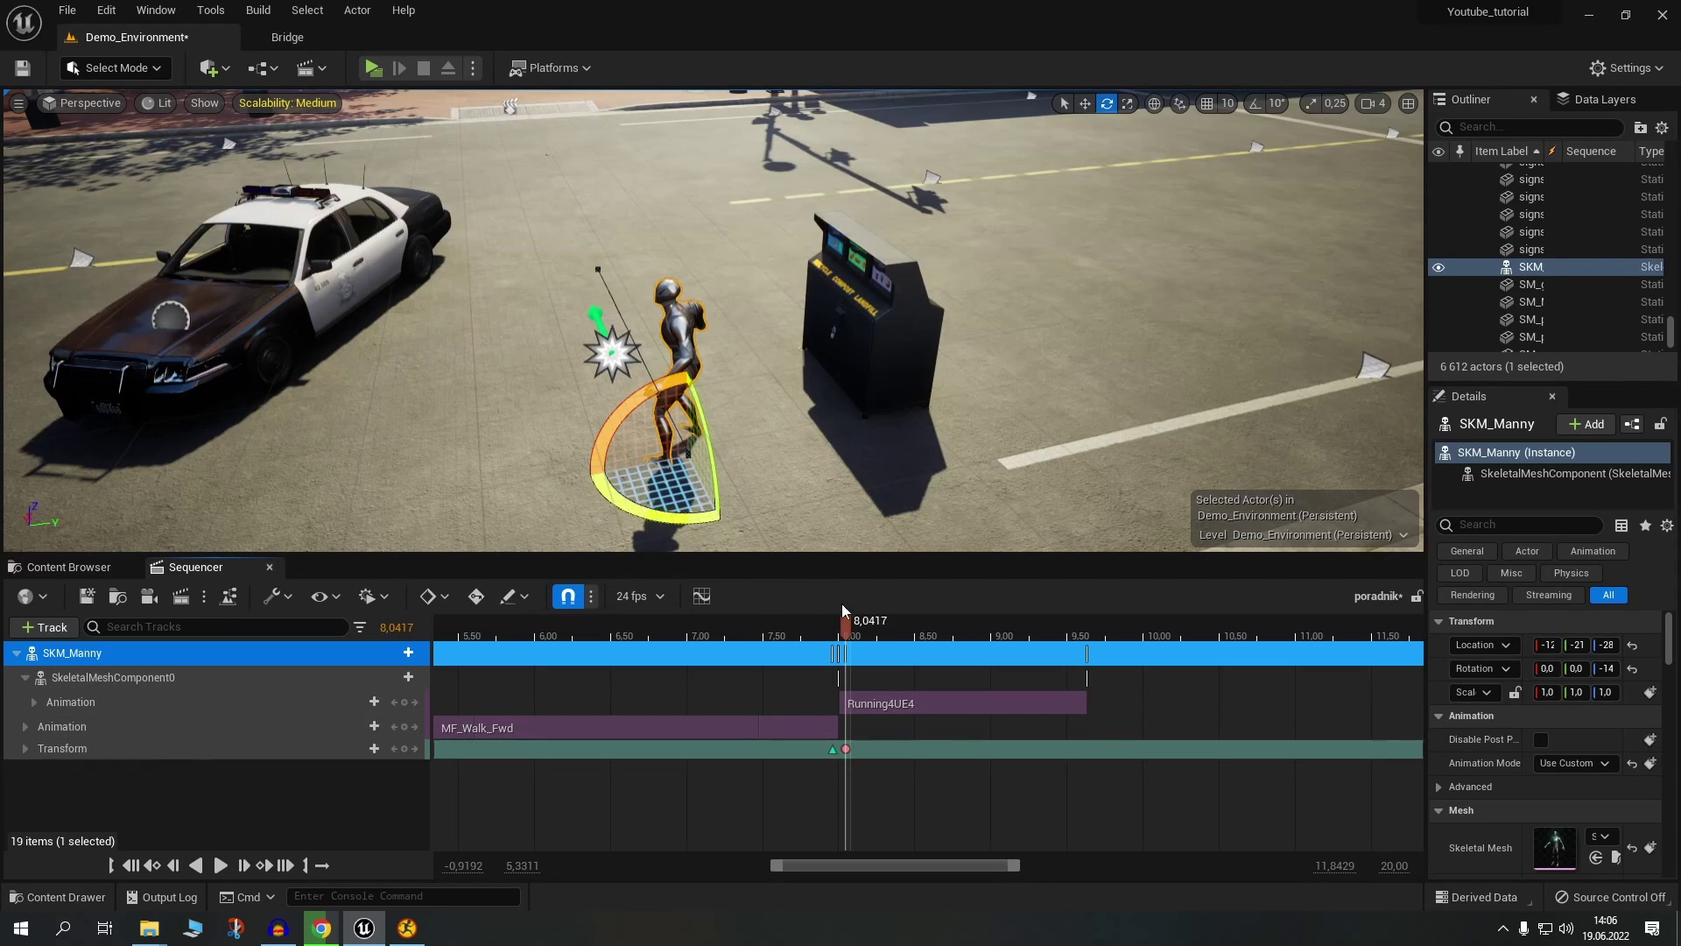
left_click_drag(848, 628, 984, 631)
left_click(845, 748)
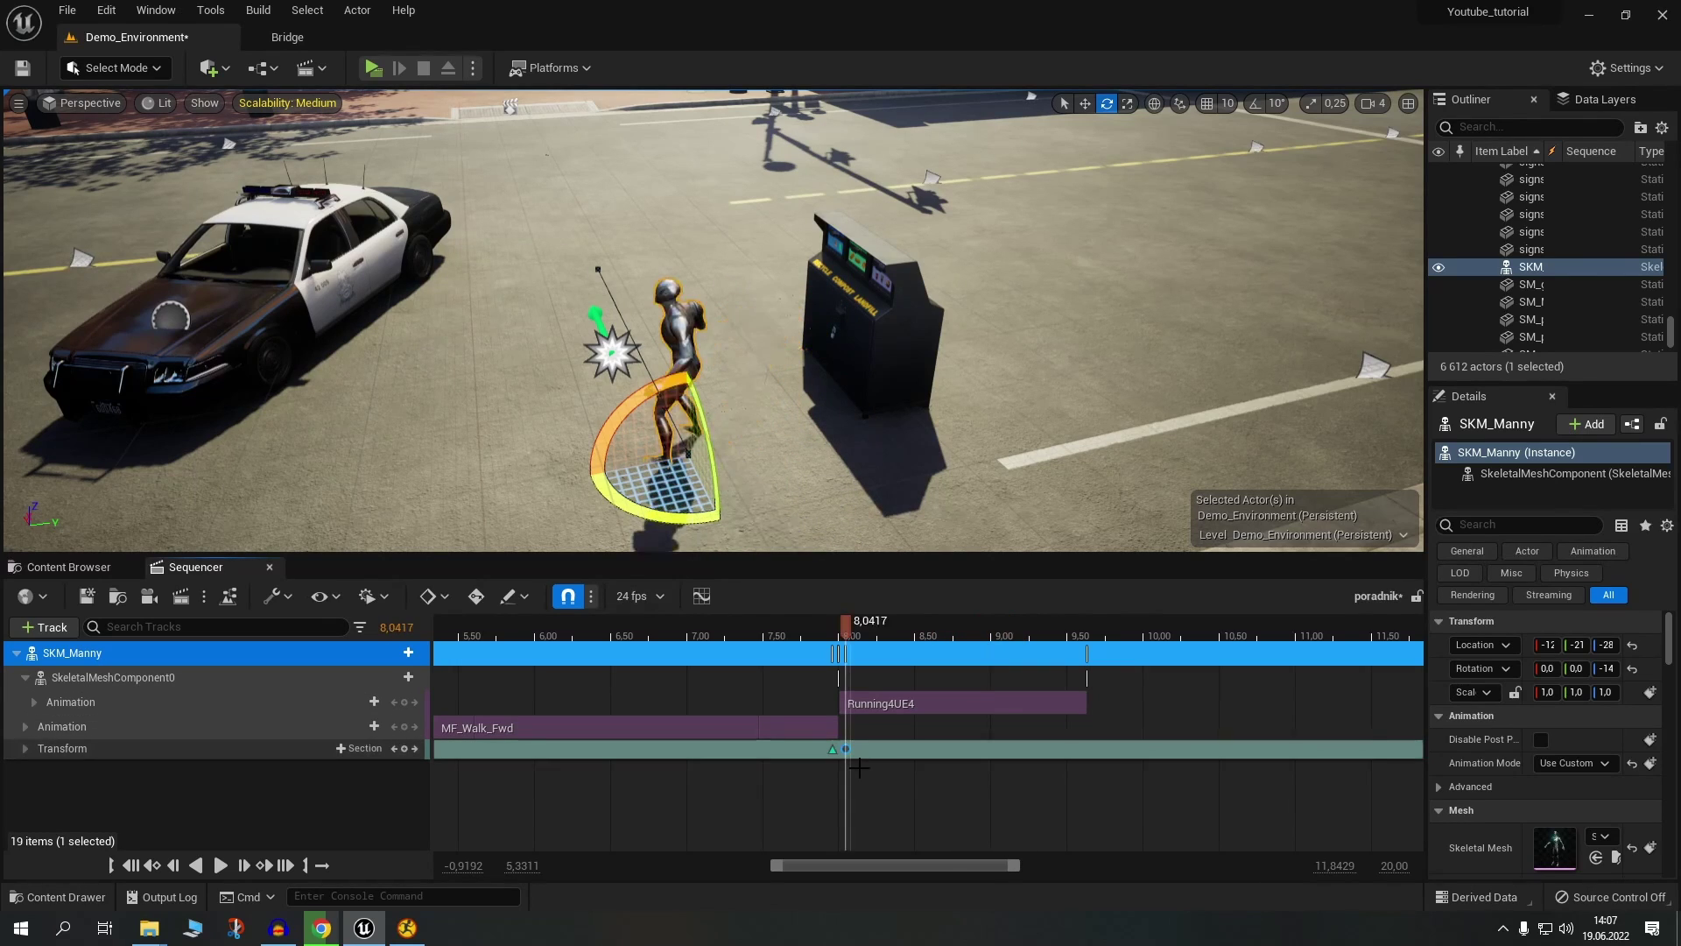
key("Delete")
- Key Manny's yaw at 8.04 to about 23, checking and tweaking his heading around 9.2 seconds
left_click_drag(613, 490, 561, 482)
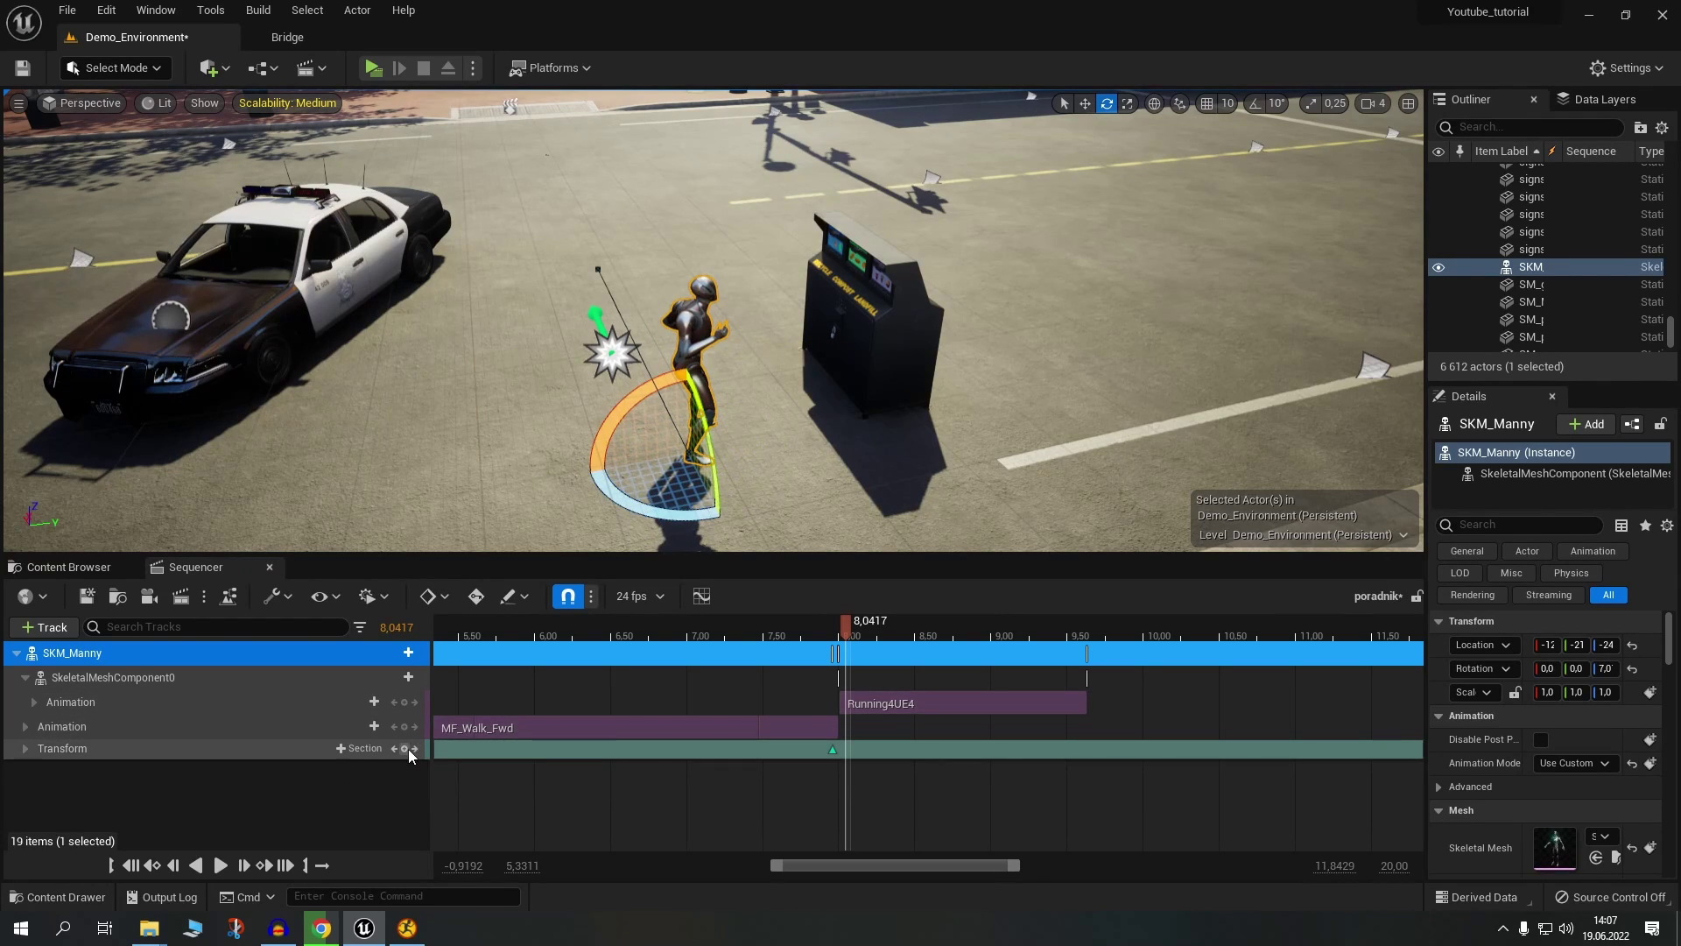
left_click_drag(873, 628, 1023, 629)
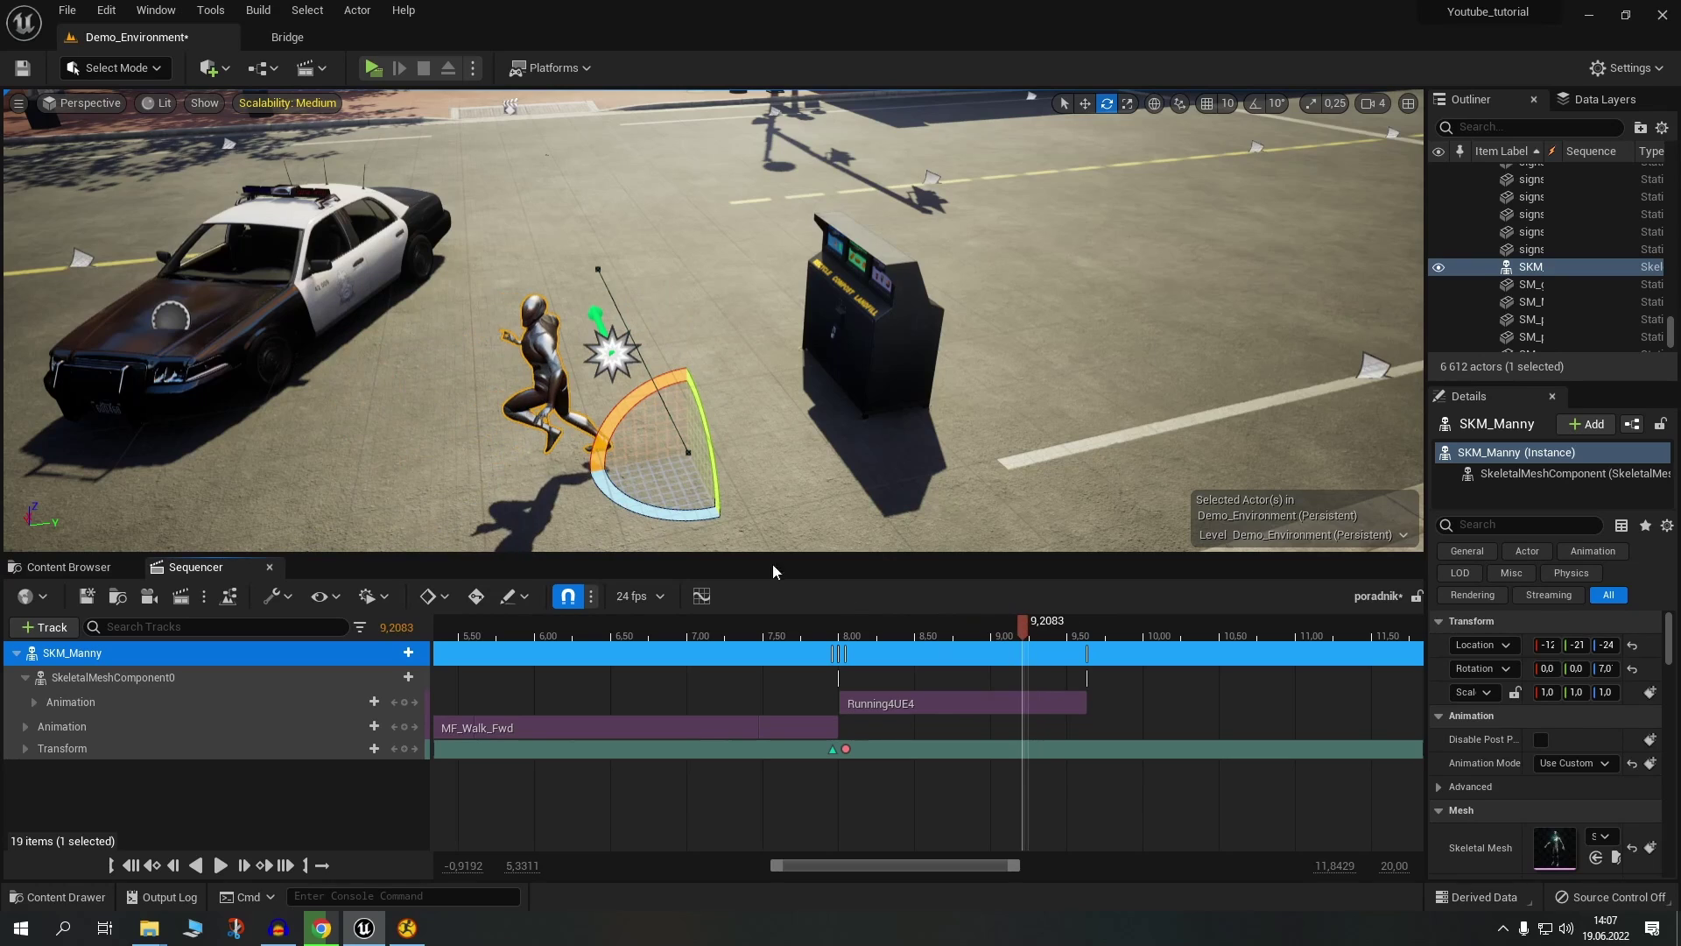
left_click_drag(608, 503, 674, 525)
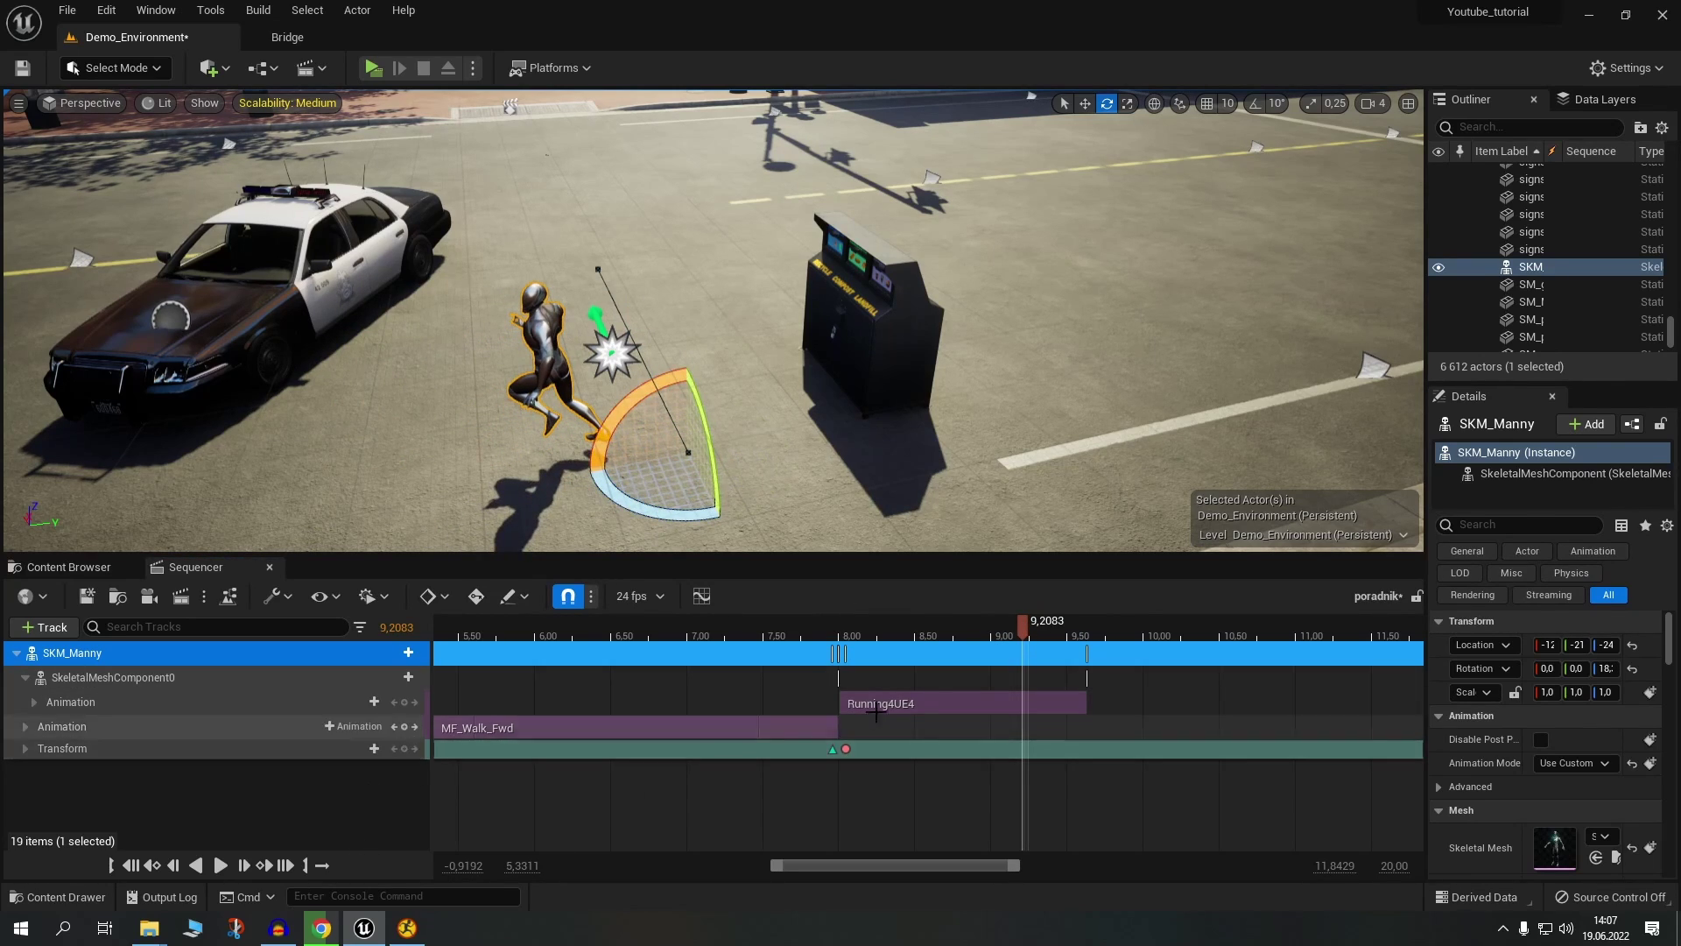
left_click_drag(1001, 634, 851, 672)
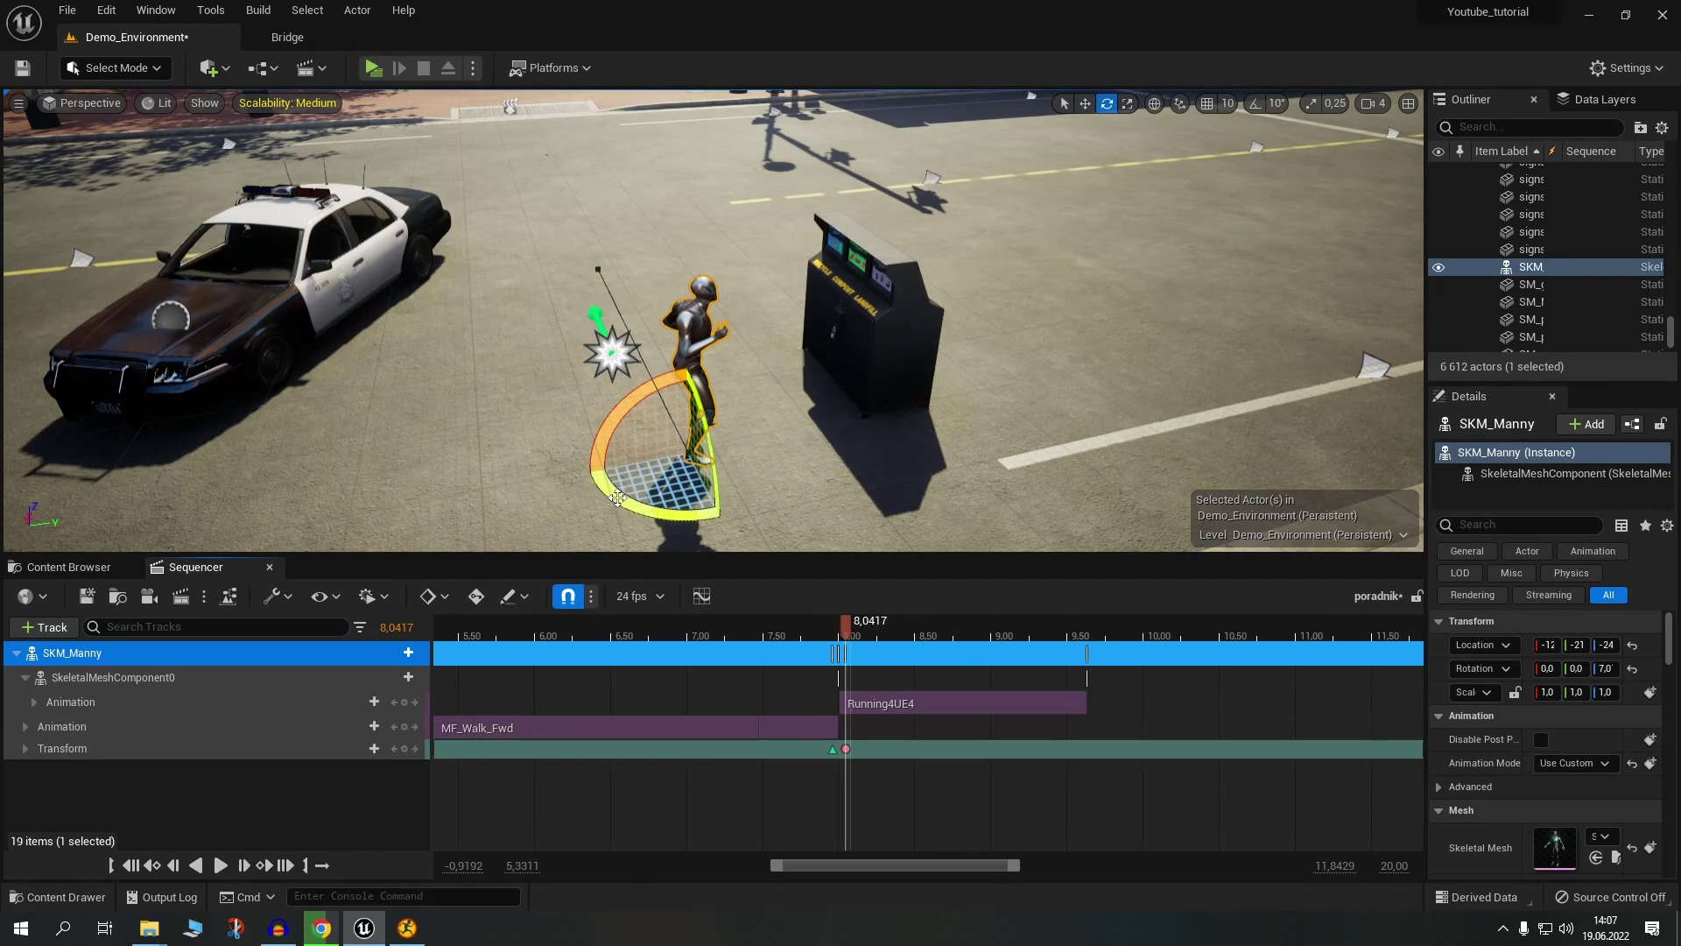
mouse_move(666, 517)
left_mouse_down()
mouse_move(705, 515)
mouse_move(727, 491)
left_mouse_up()
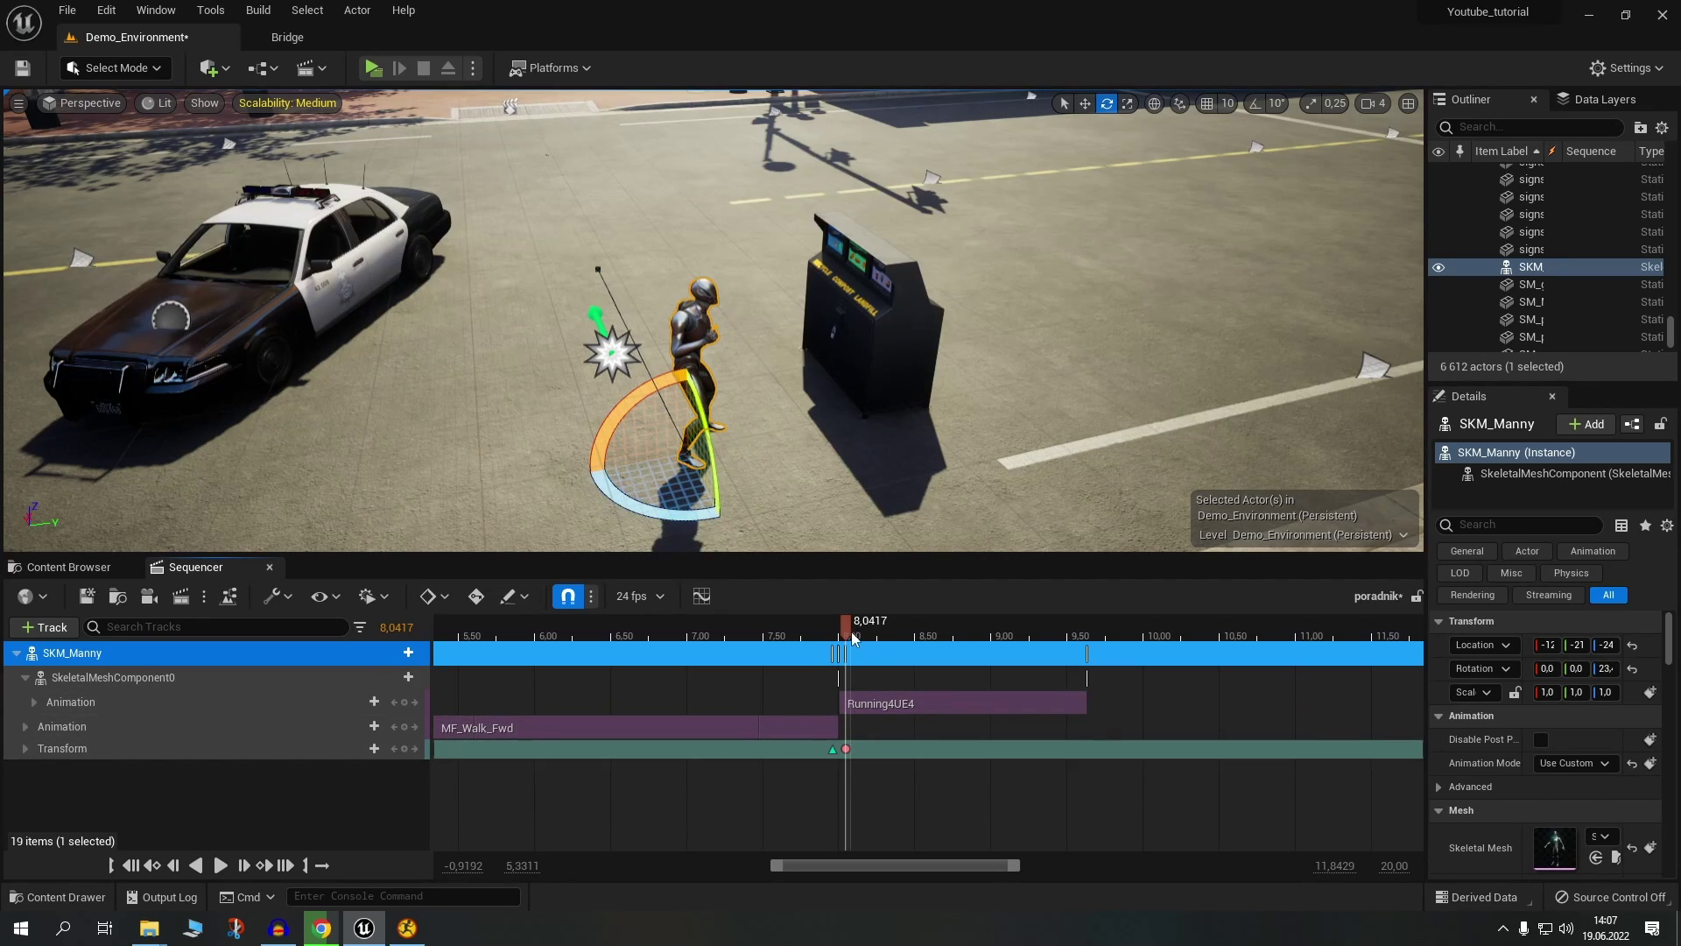
left_click(693, 627)
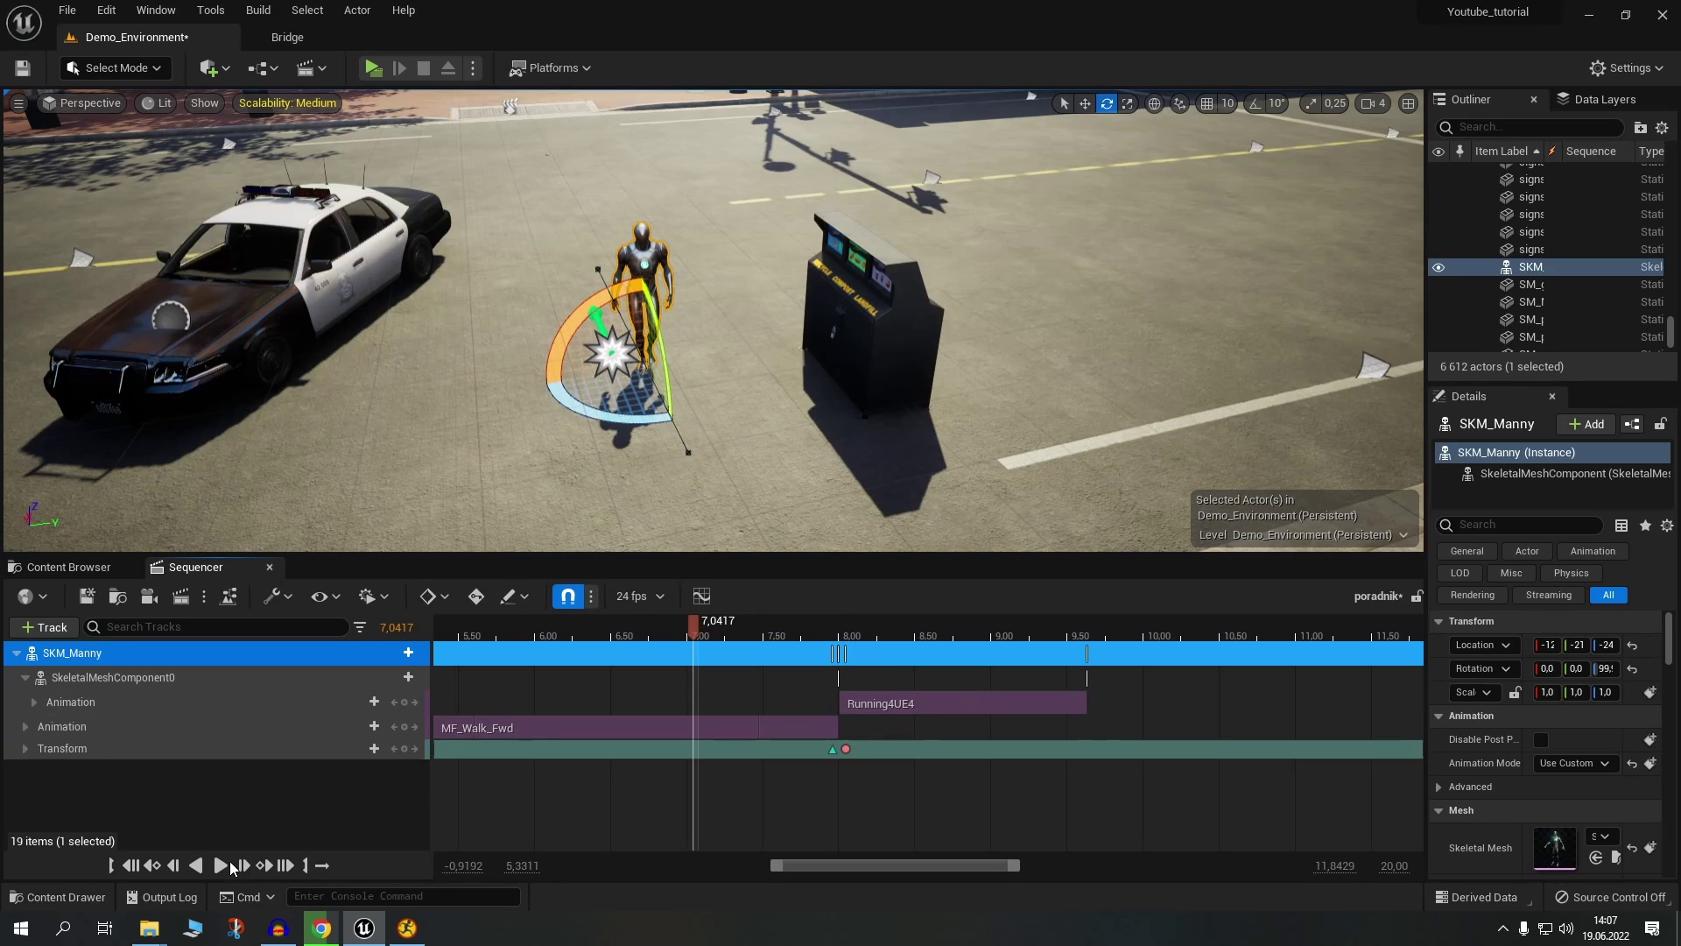
- Play the poradnik sequence to watch Manny walk, then run on his new heading
left_click(230, 866)
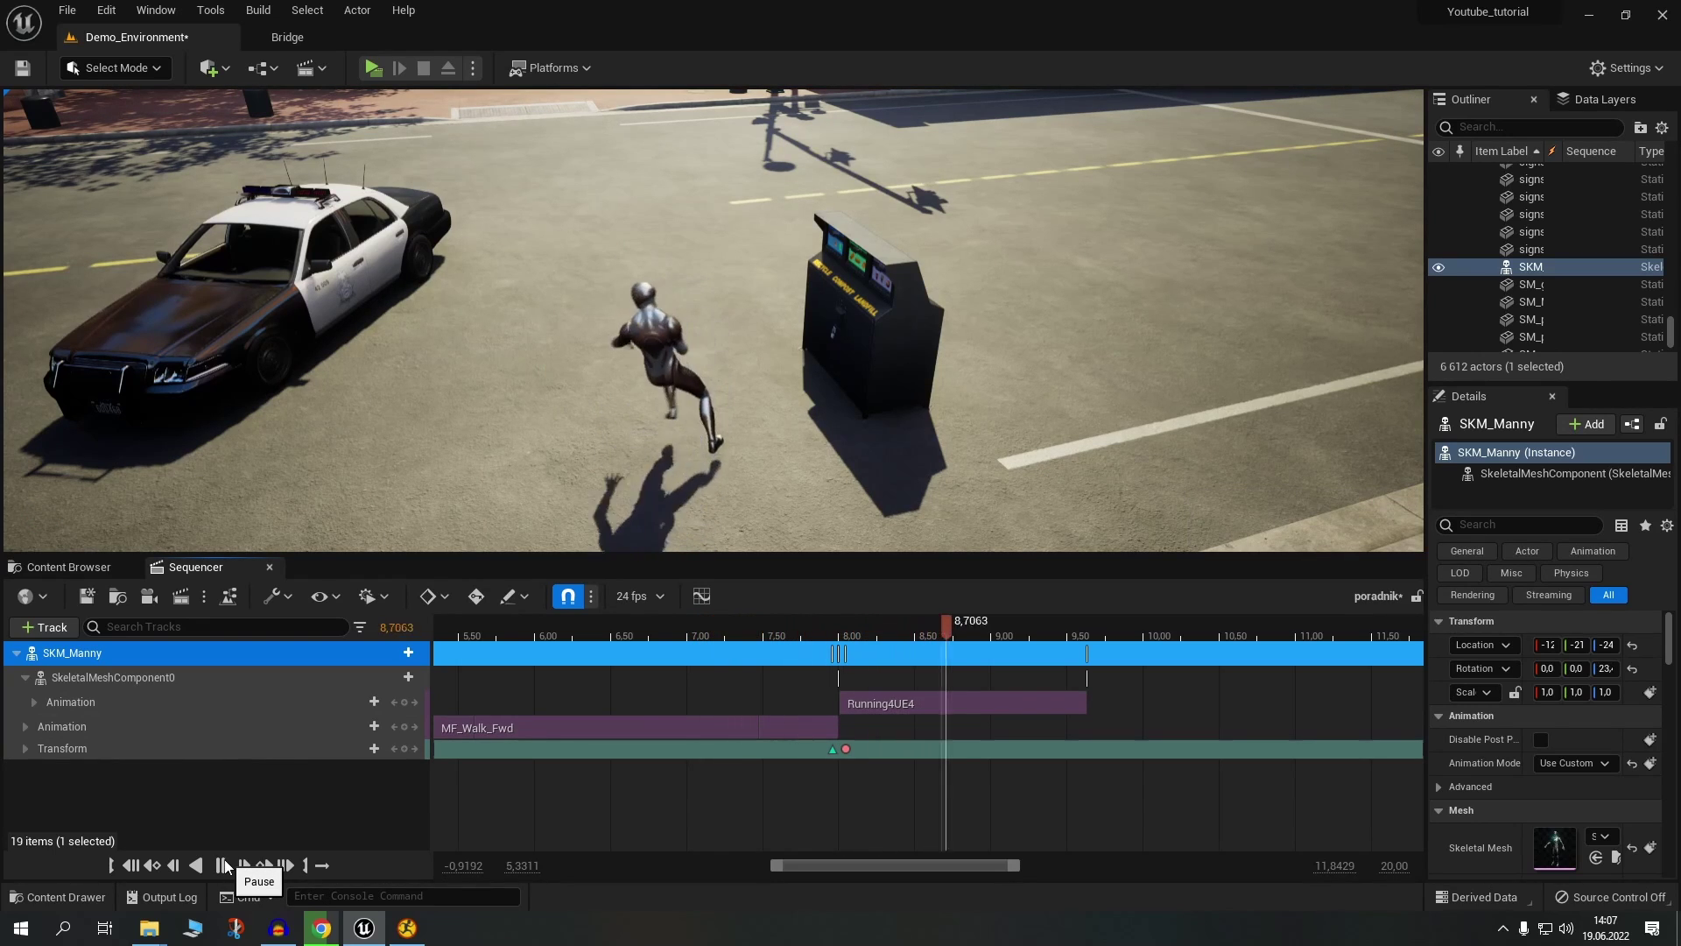